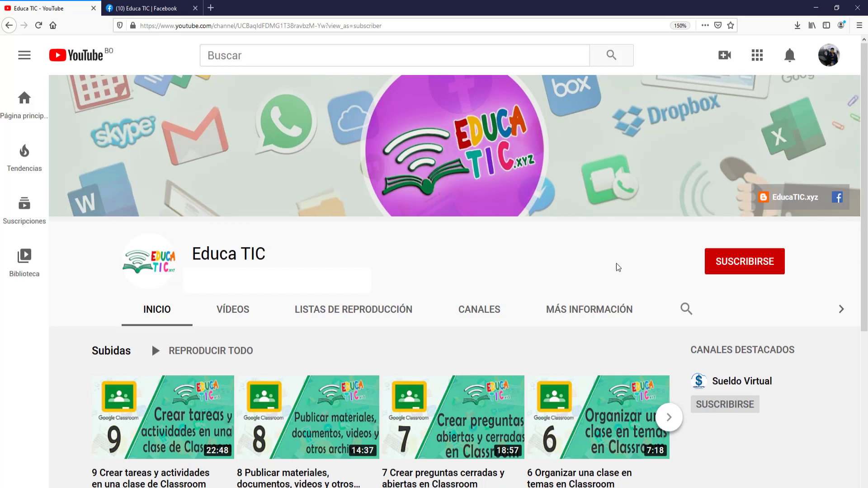
- Subscribe to the Educa TIC YouTube channel with the bell set to Todas, then go to its Facebook page
left_click(747, 270)
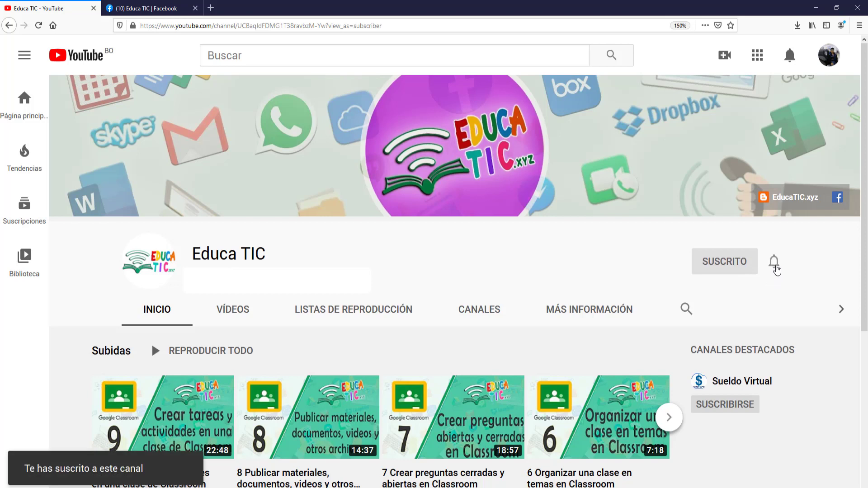
left_click(774, 262)
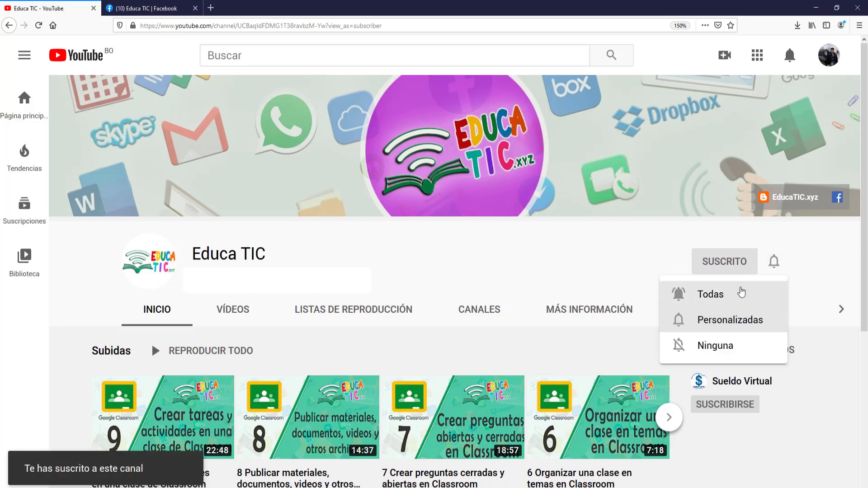
left_click(737, 294)
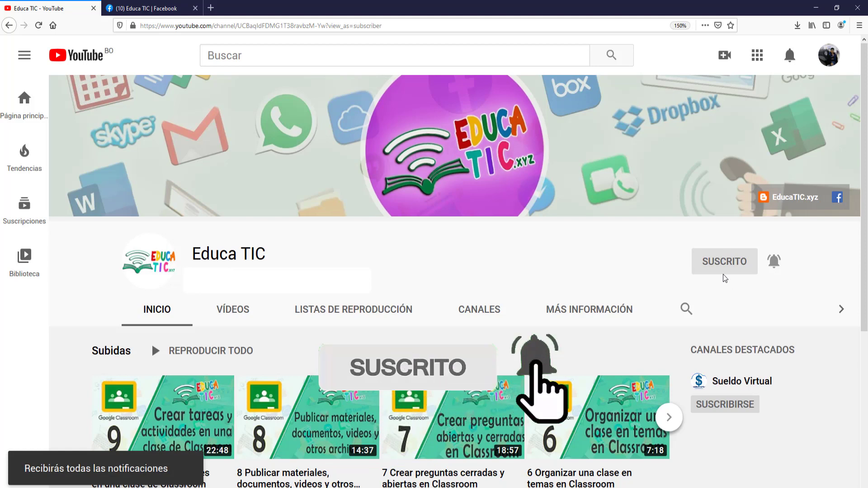
left_click(158, 6)
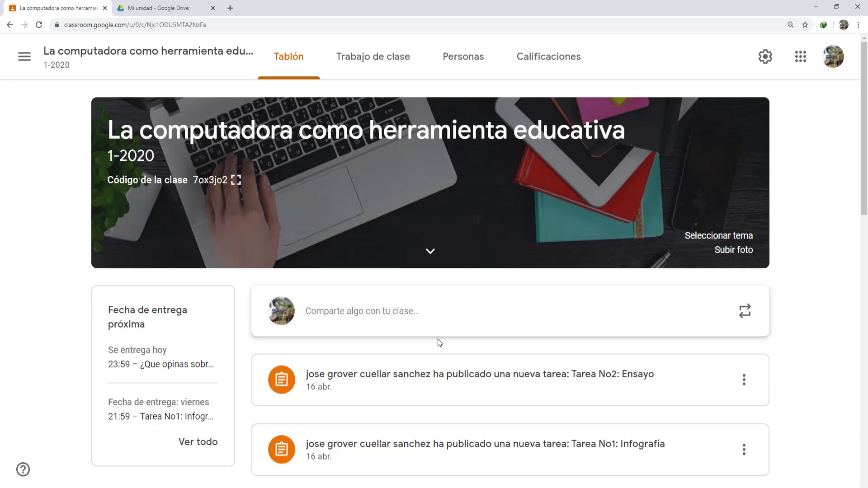
- From Trabajo de clase, use Crear to start a new Tarea de cuestionario
left_click(379, 66)
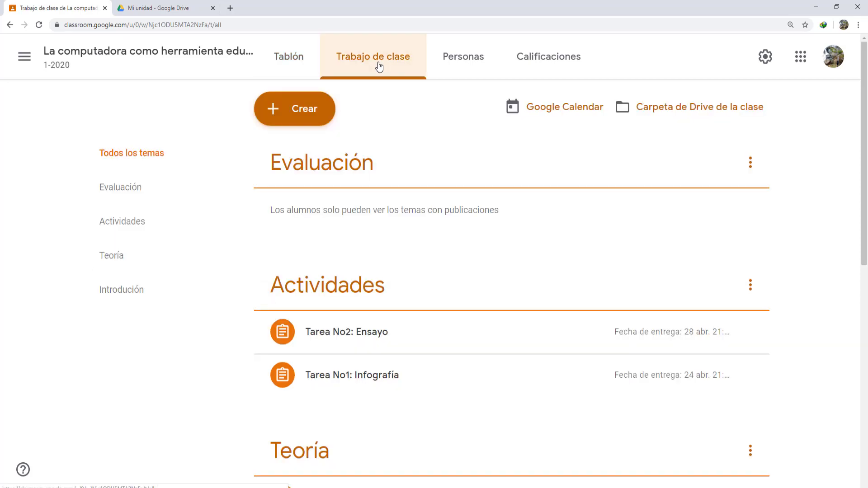
left_click(287, 108)
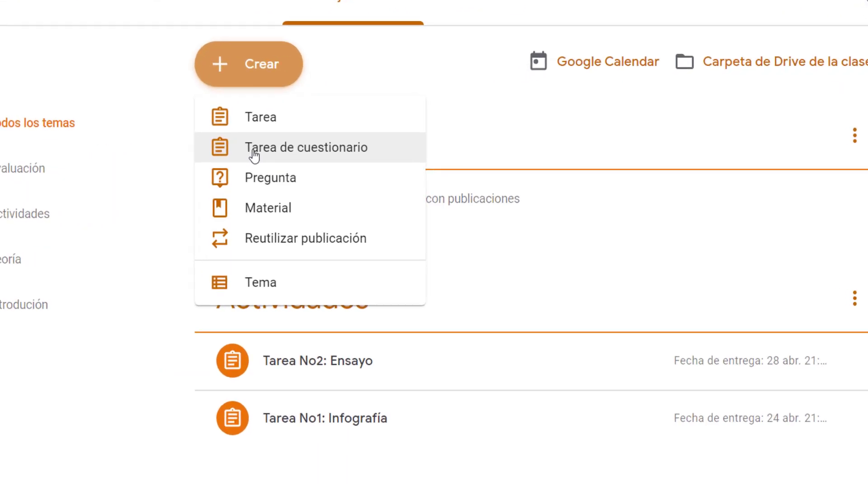
left_click(254, 156)
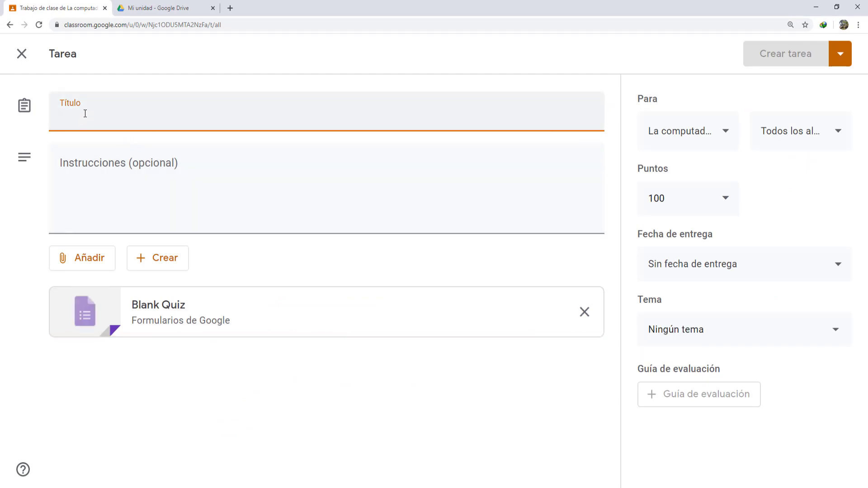
- Title the quiz 'Evaluación de la computadora como herramienta educativa' with spelling fixed, then open Blank Quiz
type("Evaluacio")
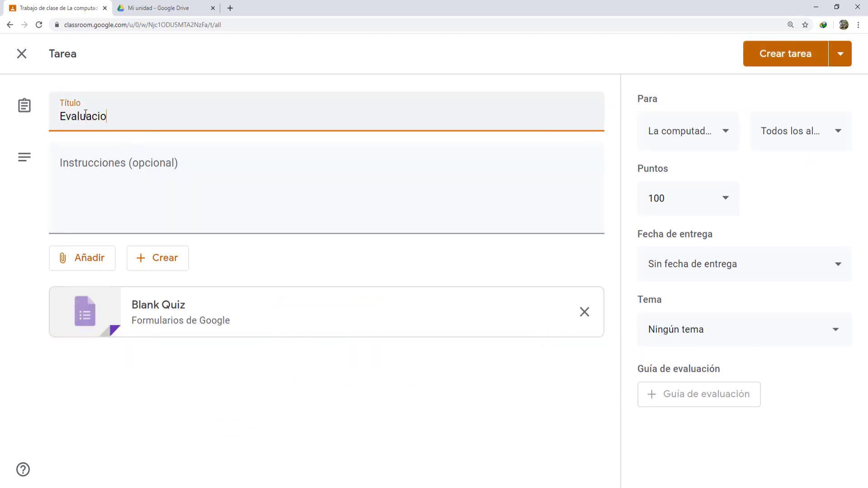
type("n de la computadora co")
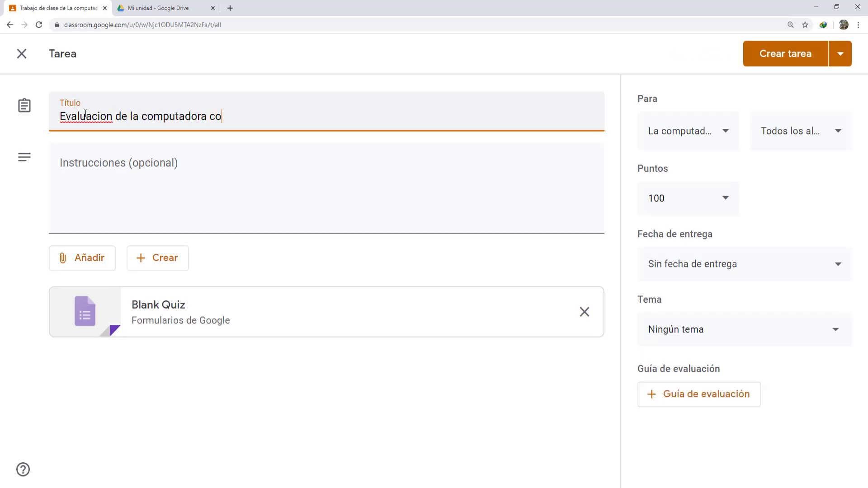
type("mo heraamenta educativa")
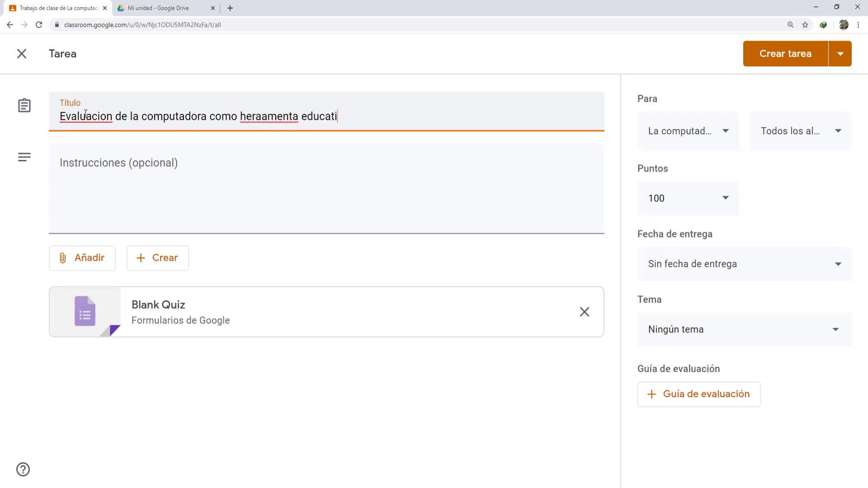
right_click(289, 115)
left_click(319, 134)
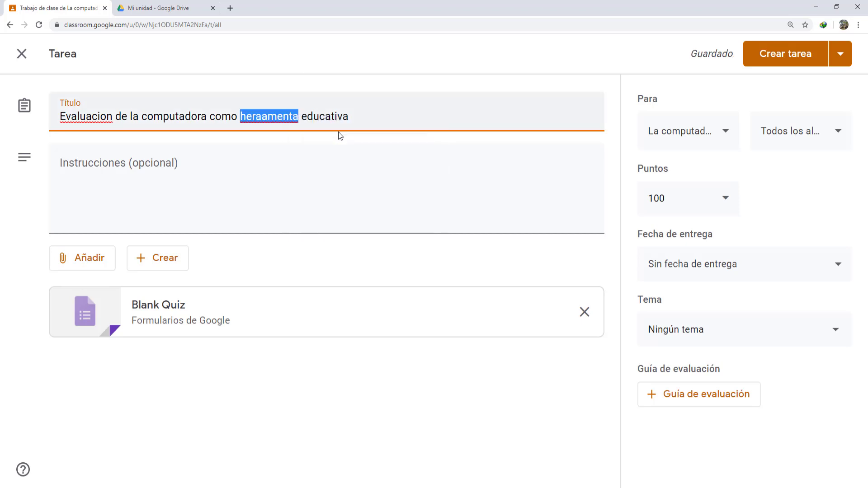
right_click(94, 117)
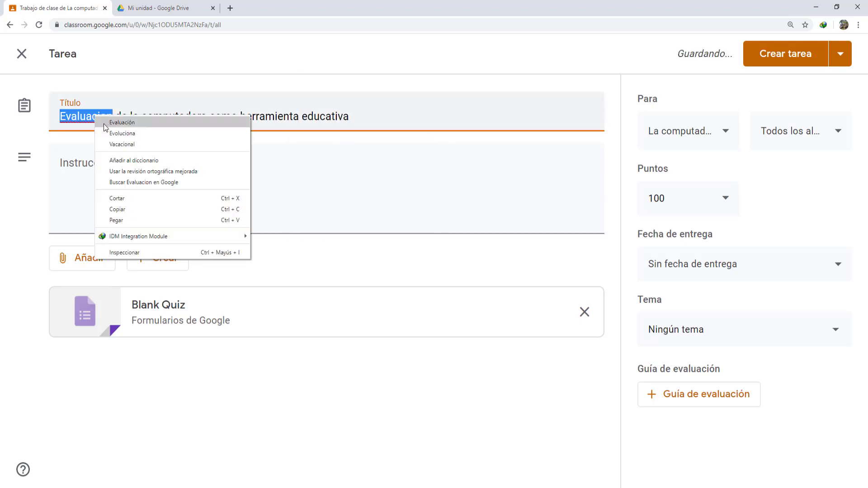
left_click(118, 121)
left_click(263, 162)
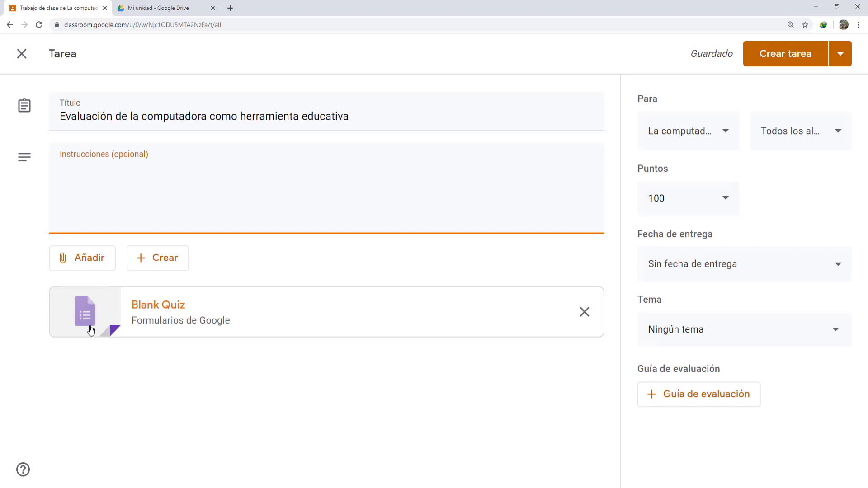
left_click(263, 308)
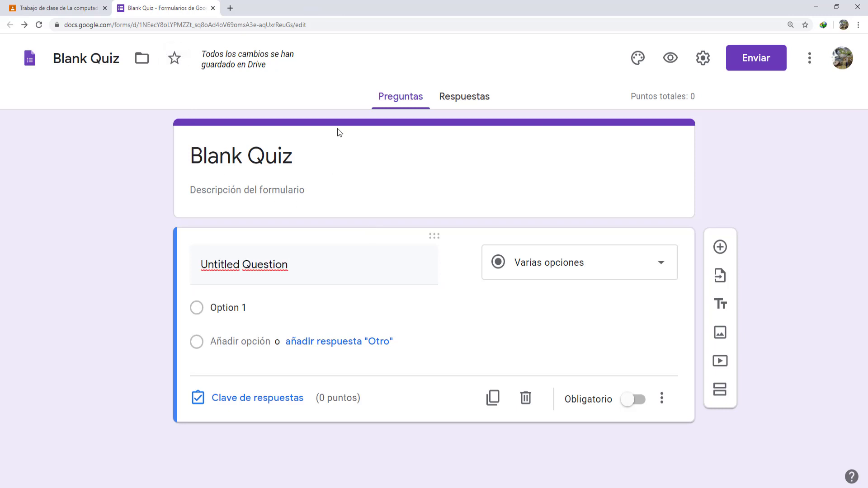
- In a new tab, go to gmail.com and open Google Drive from the apps grid
left_click(231, 9)
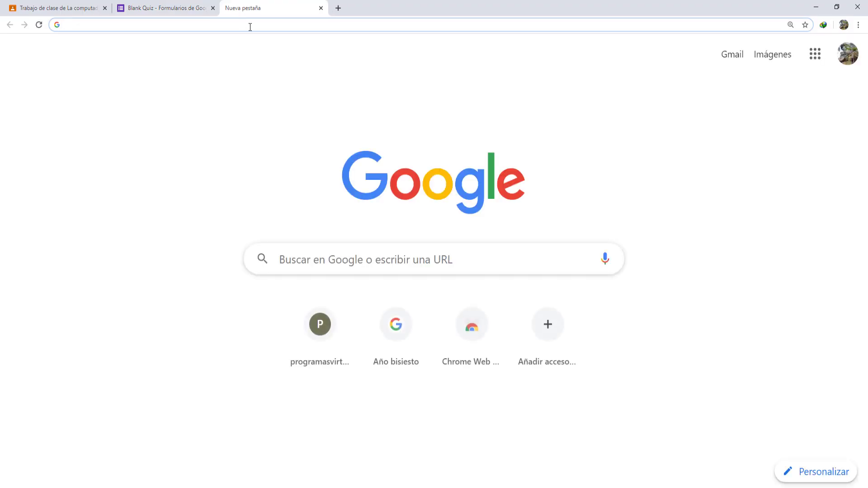
type("gmail.com")
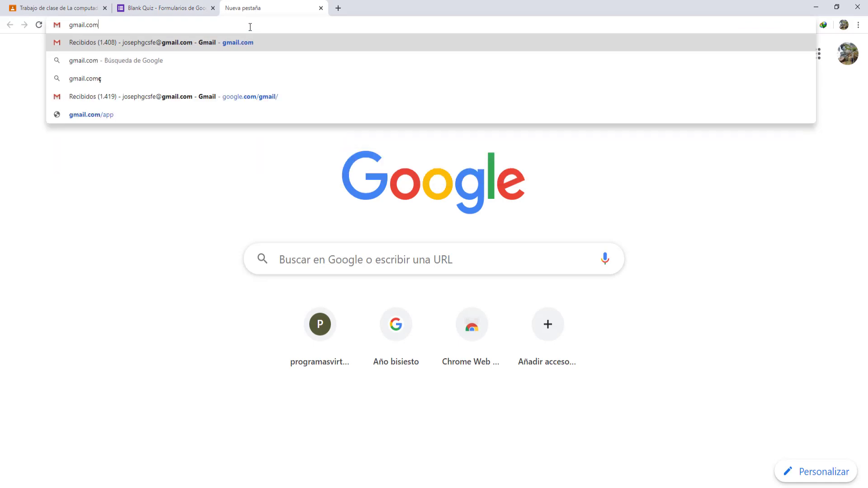
key("Return")
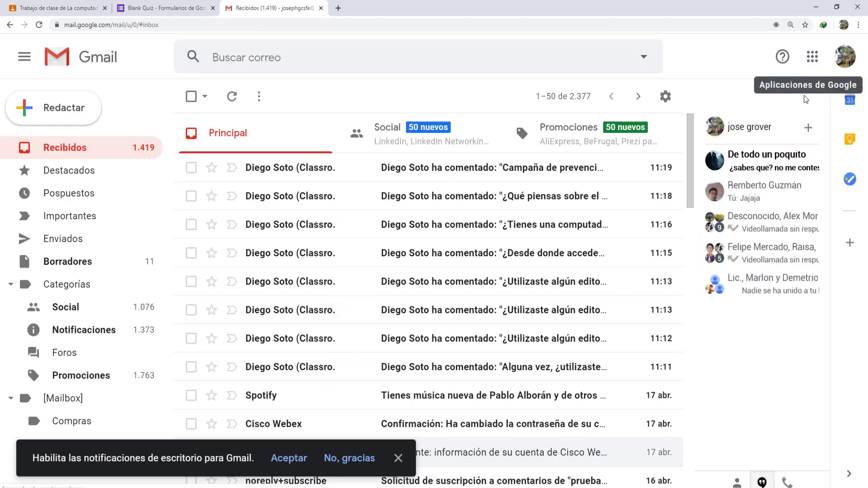
left_click(812, 56)
scroll(794, 213, "down", 2)
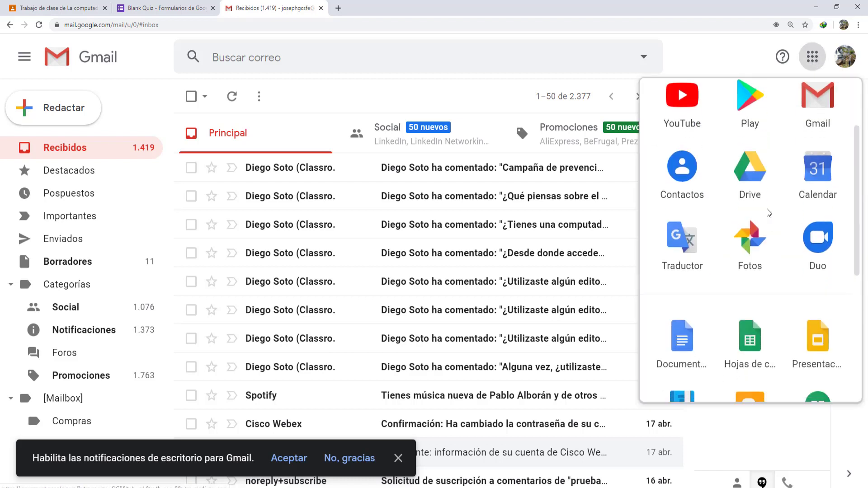
left_click(758, 188)
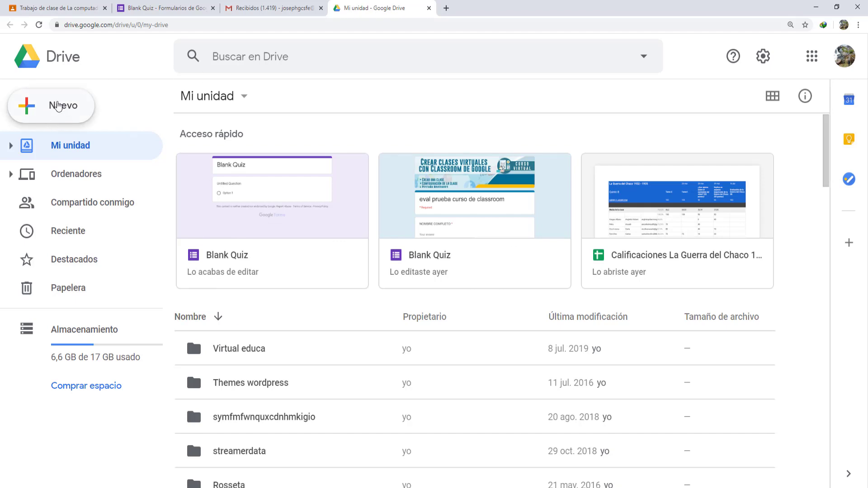
- Create a blank form via Drive's Nuevo > Más > Formularios de Google > Formulario en blanco
left_click(61, 111)
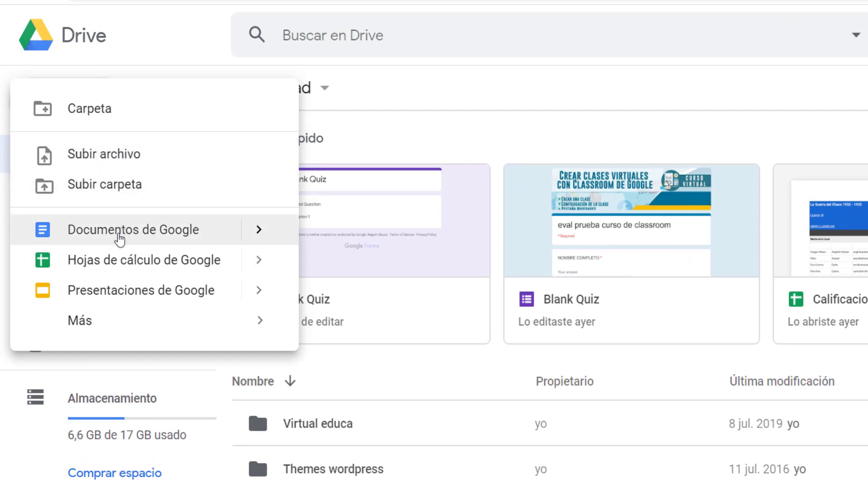
mouse_move(106, 321)
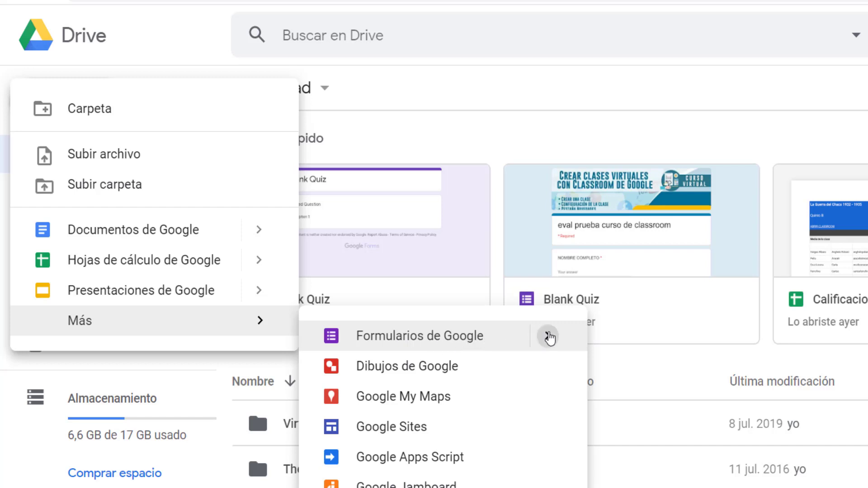
mouse_move(547, 336)
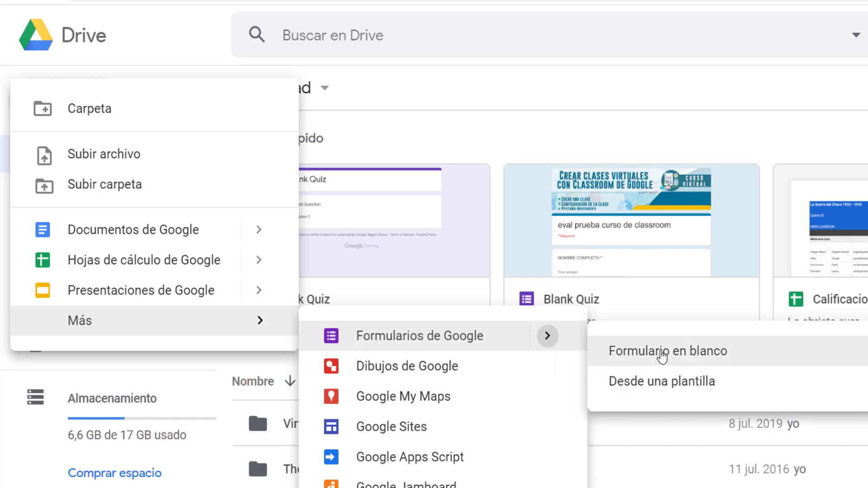
left_click(662, 356)
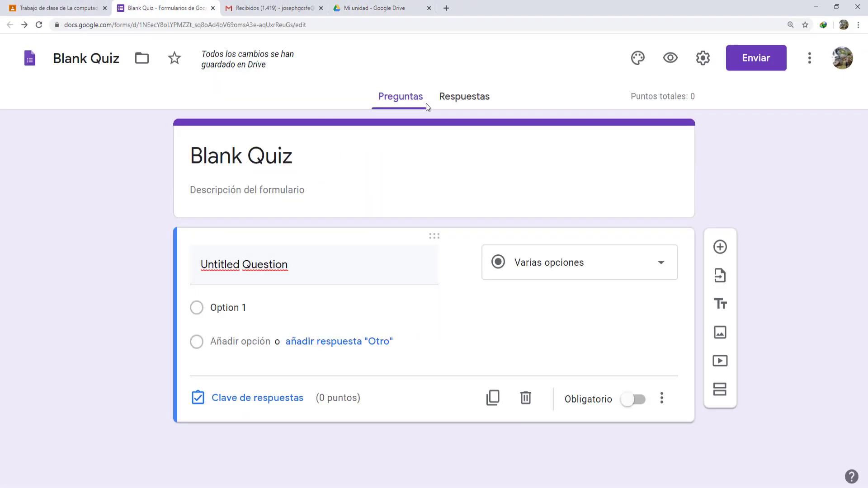
- Back in Drive, choose Nuevo > Más > Formularios de Google > Desde una plantilla
left_click(363, 8)
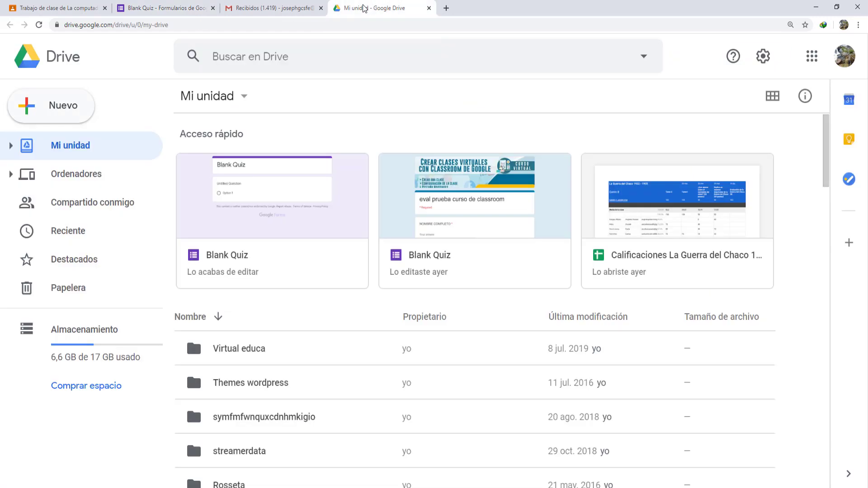
left_click(66, 119)
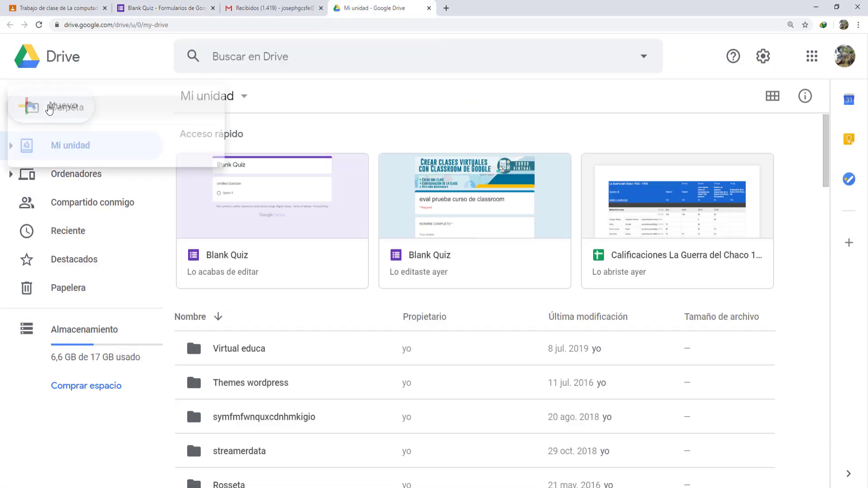
mouse_move(67, 271)
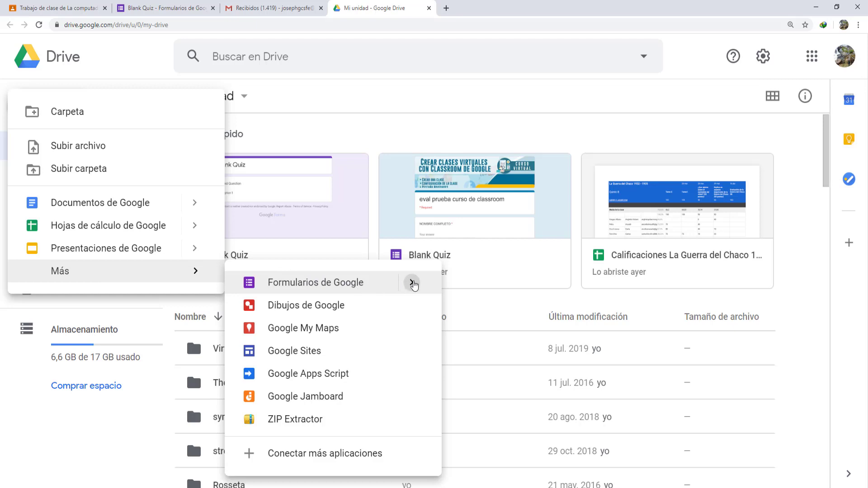
mouse_move(412, 282)
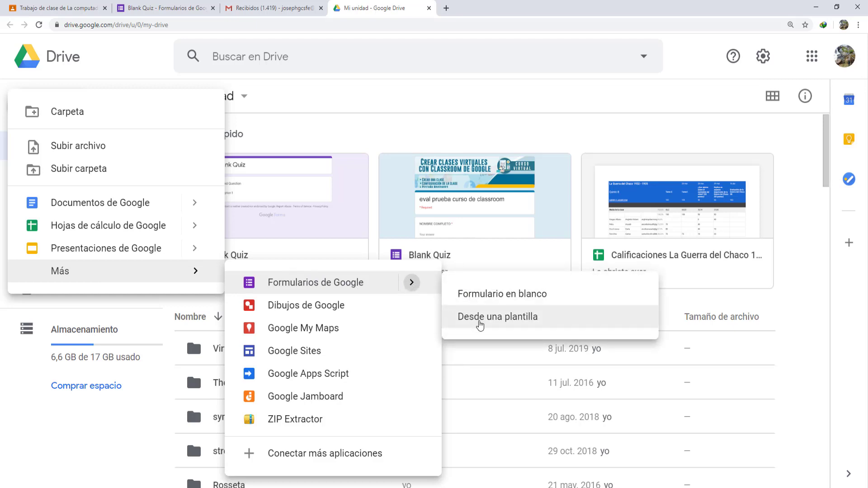
left_click(489, 324)
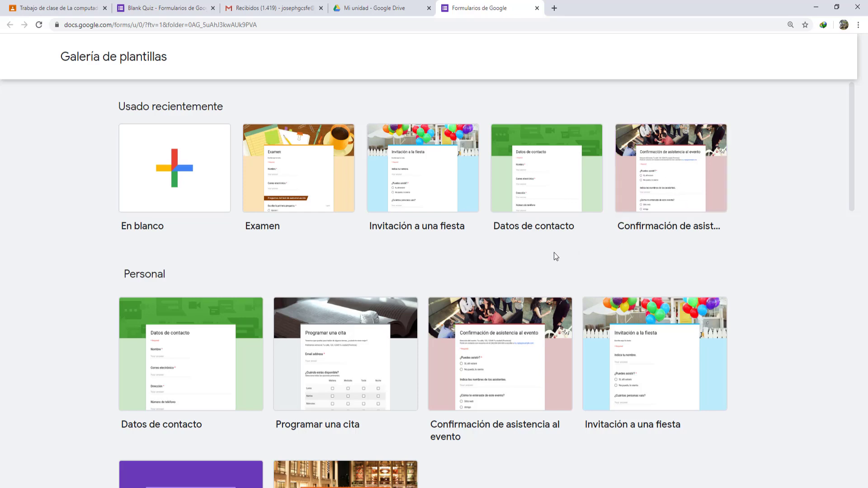
- Scroll down to the Educación templates and pick 'Valoración de la clase'
scroll(514, 264, "down", 8)
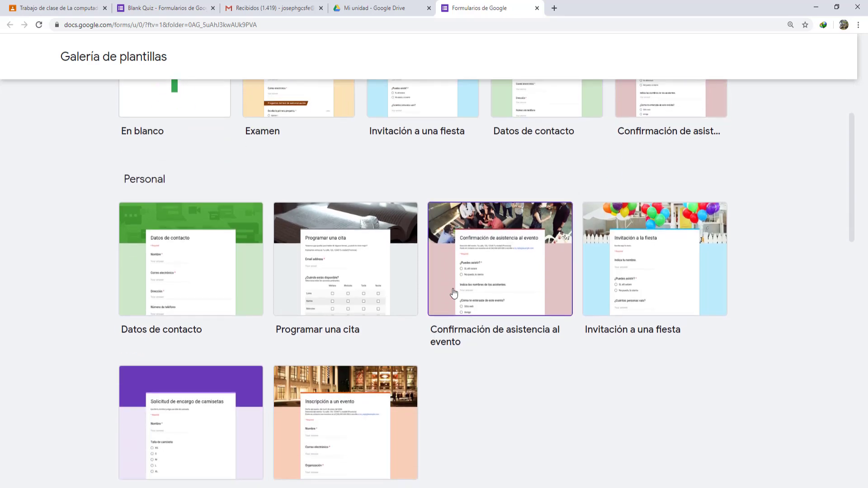
scroll(410, 212, "down", 2)
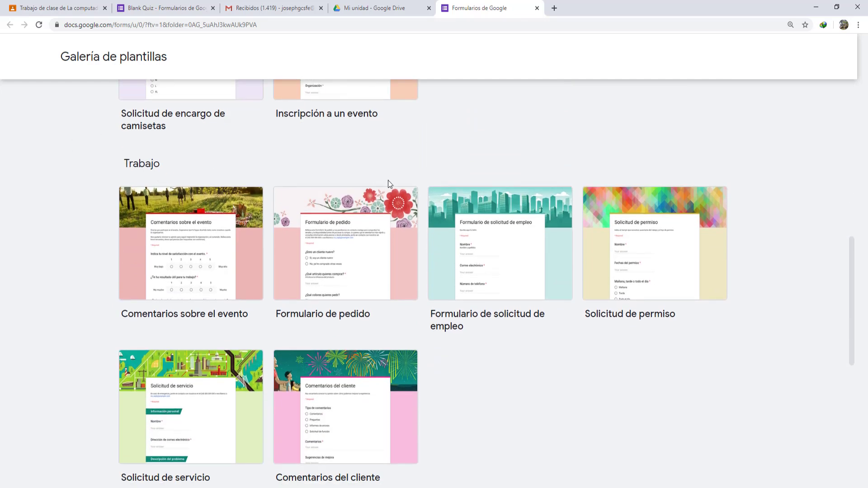
scroll(387, 180, "down", 6)
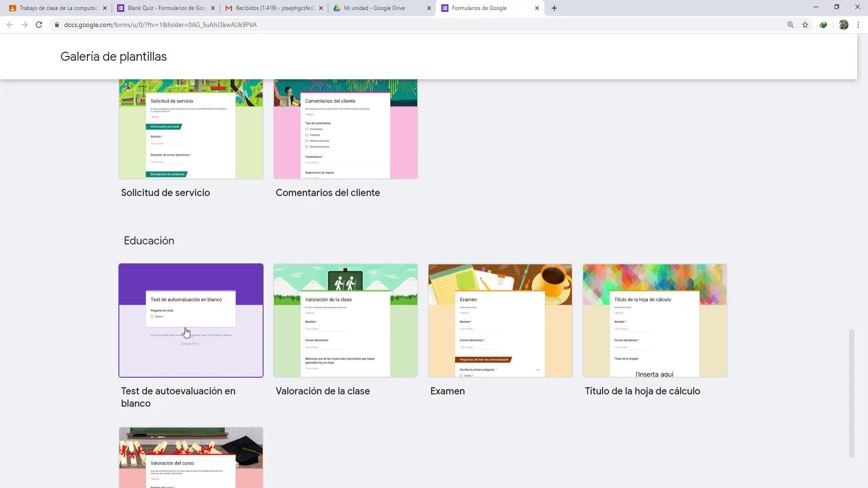
scroll(185, 335, "down", 2)
scroll(185, 341, "up", 3)
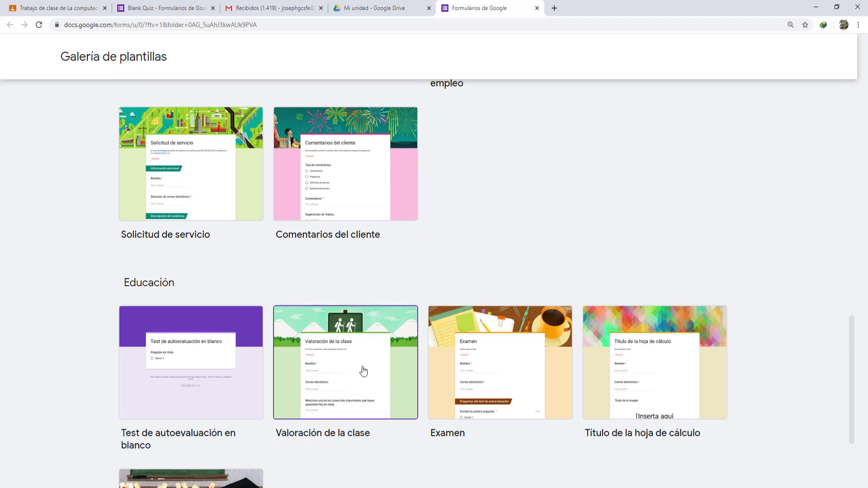
left_click(369, 390)
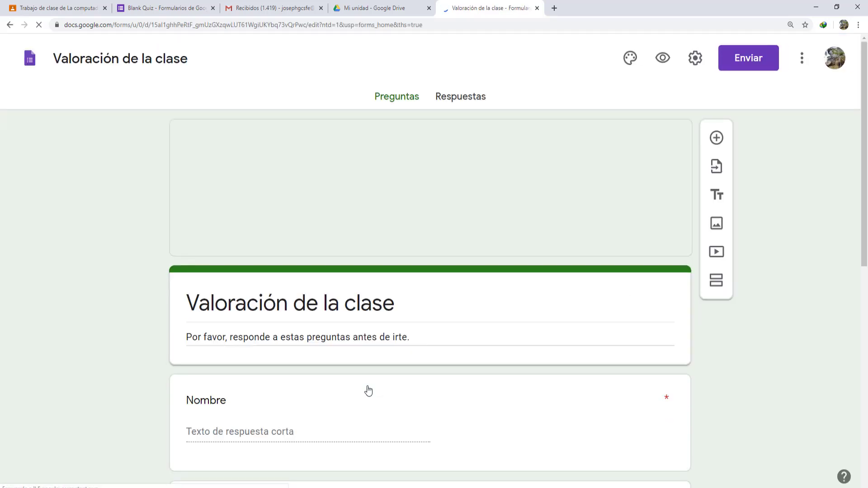
- Scroll through the new form and inspect its Nombre and Correo electrónico questions
scroll(306, 319, "down", 3)
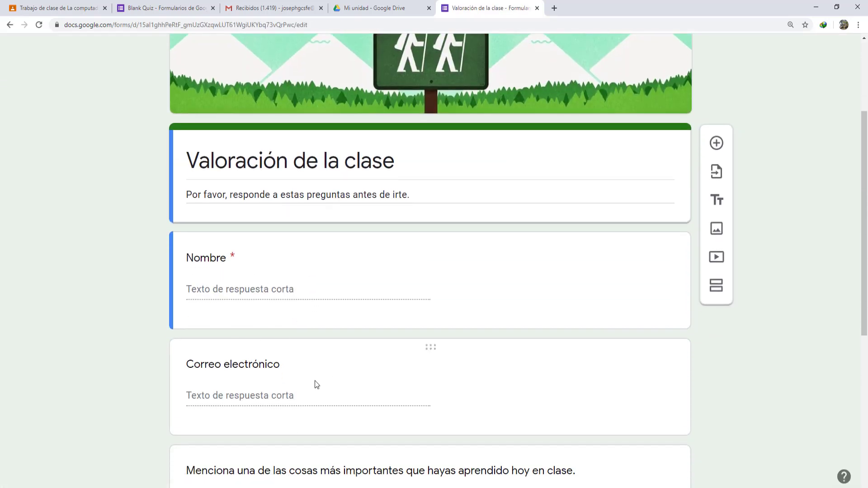
scroll(282, 403, "down", 3)
scroll(277, 329, "up", 5)
left_click(279, 329)
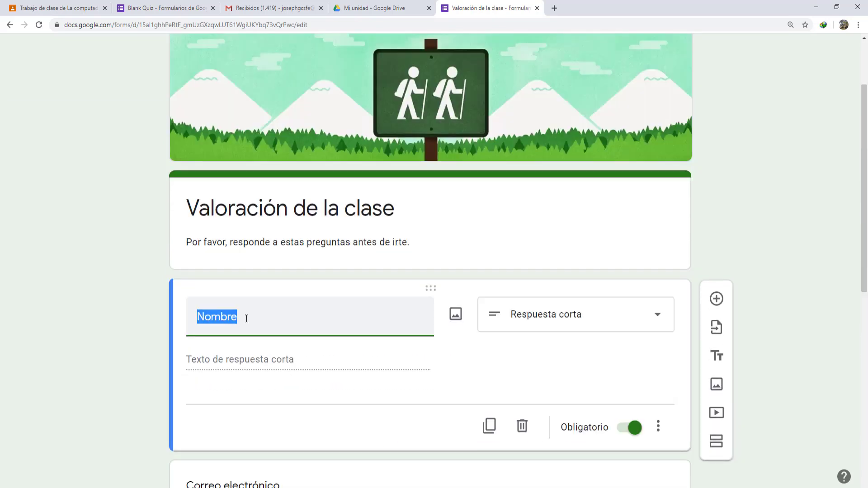
scroll(327, 348, "down", 3)
left_click(354, 354)
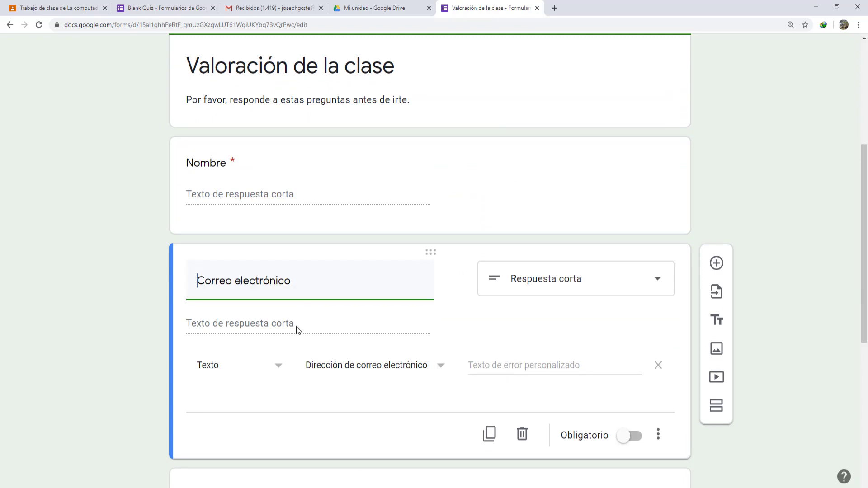
scroll(223, 324, "down", 3)
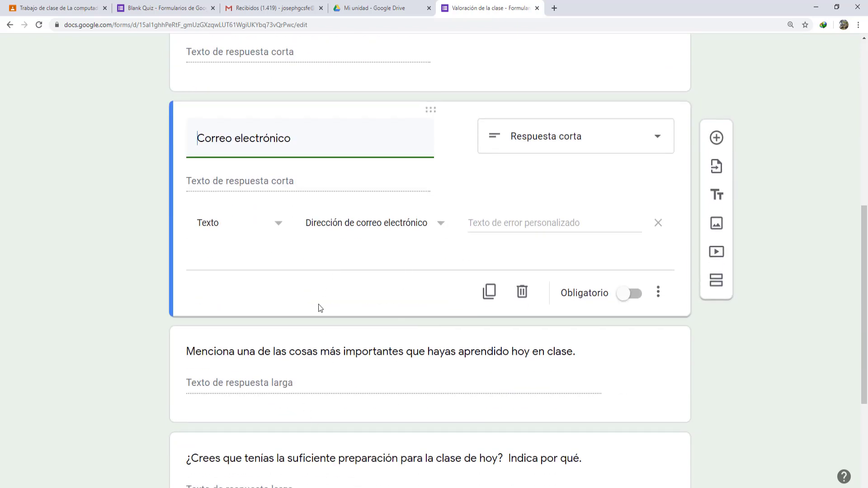
scroll(552, 354, "up", 4)
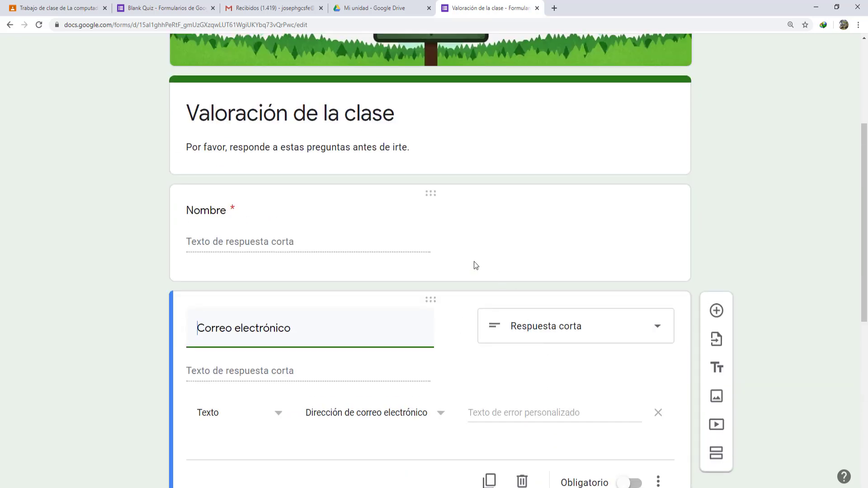
scroll(356, 384, "up", 4)
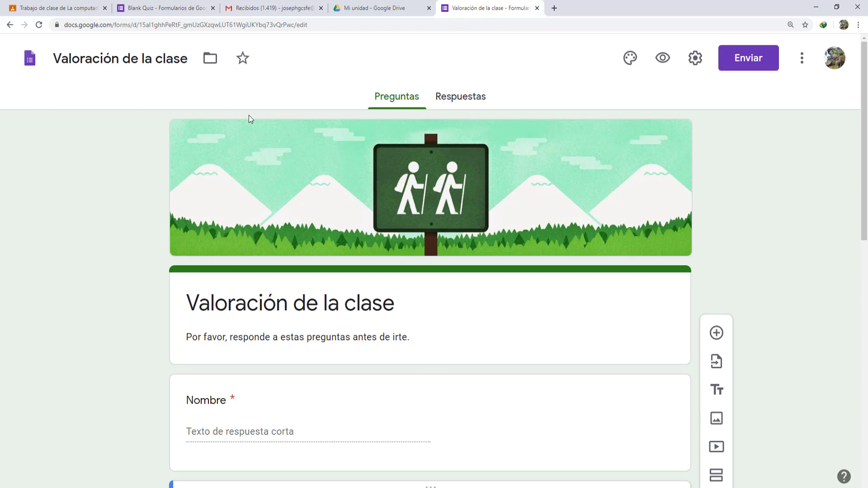
- Rename the form file to 'Eval prueba computación', fixing 'computación' via spellcheck
left_click(149, 63)
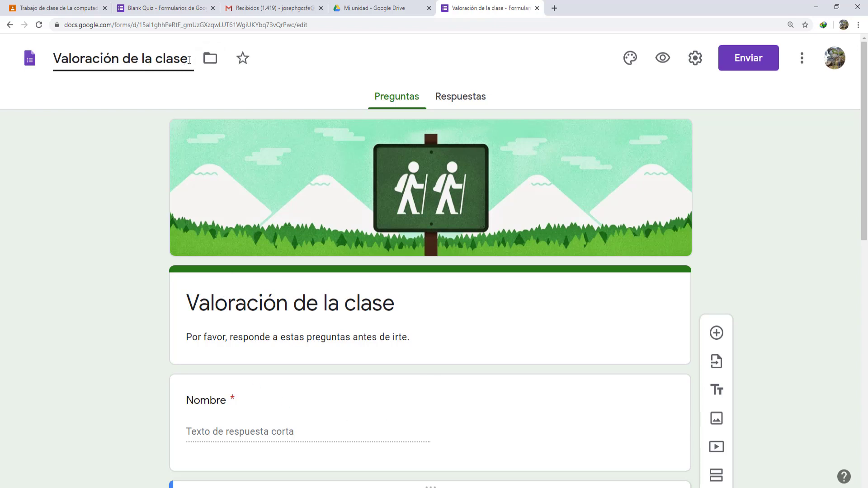
left_click_drag(190, 59, 50, 63)
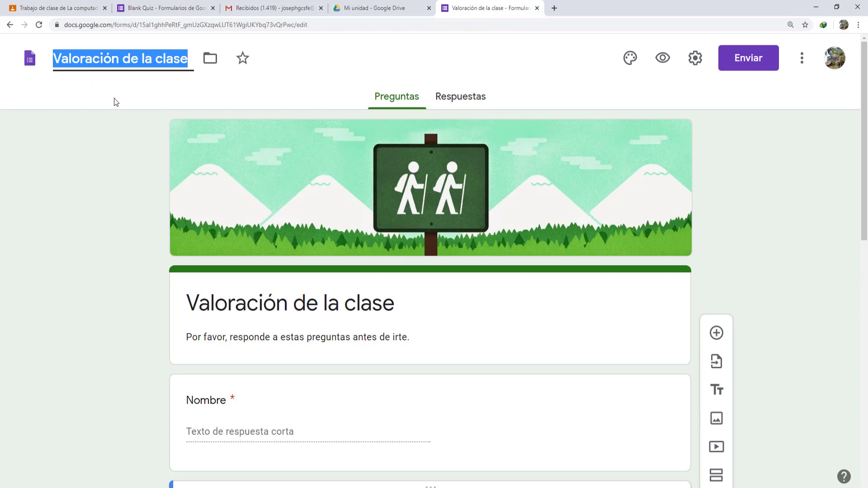
scroll(506, 294, "down", 5)
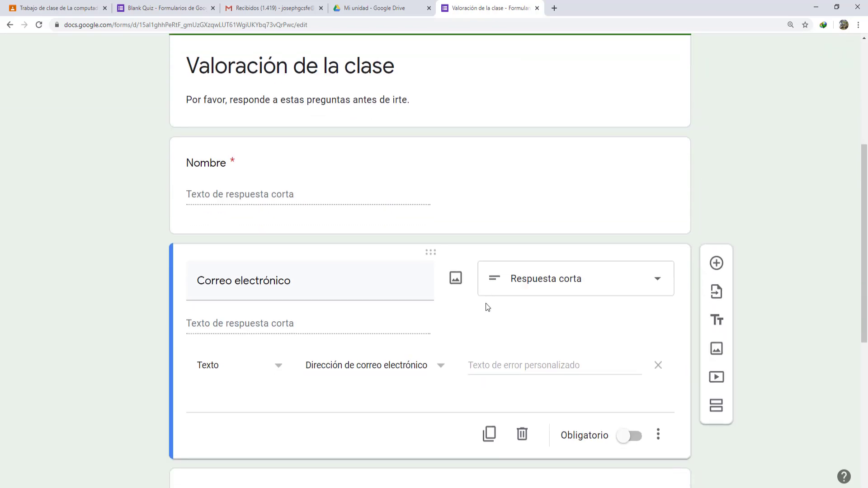
scroll(485, 304, "up", 5)
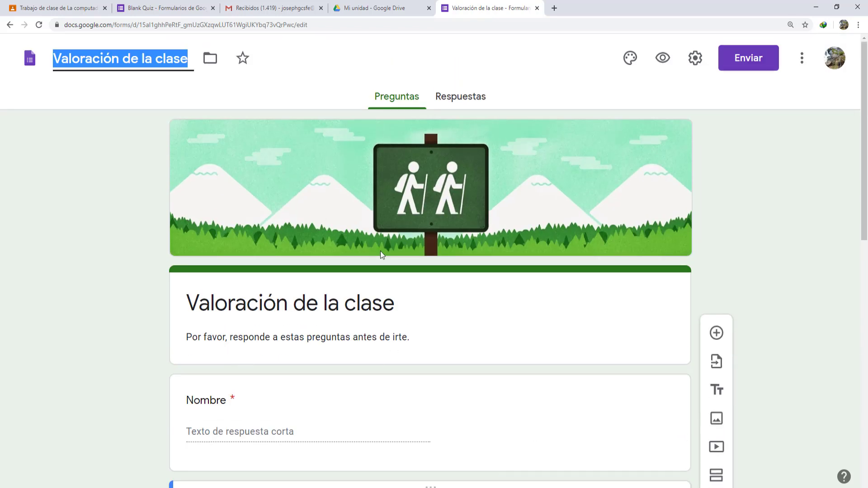
left_click(374, 8)
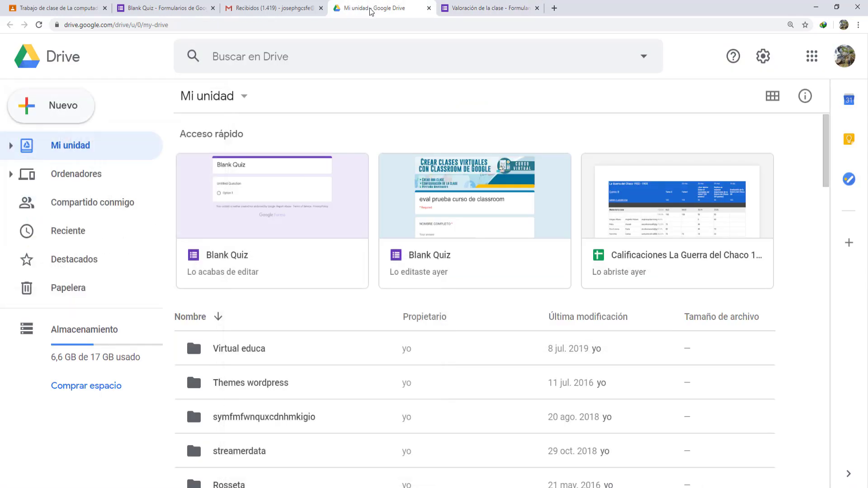
left_click(491, 8)
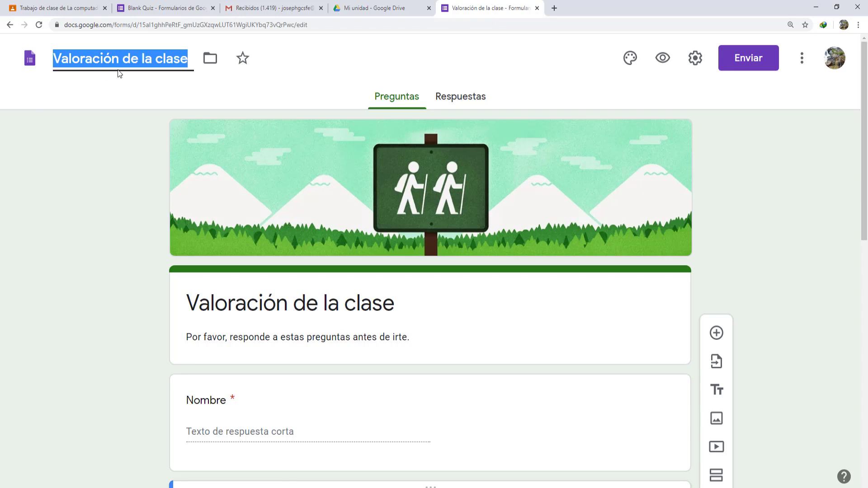
type("F.")
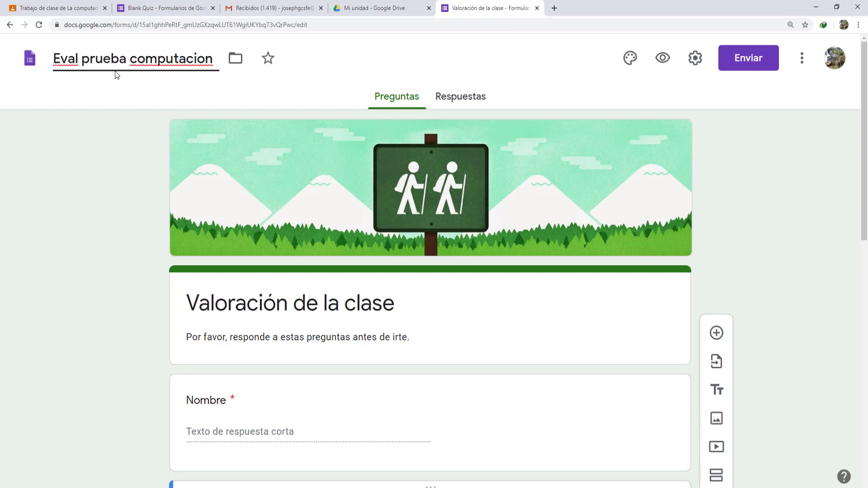
right_click(194, 64)
left_click(215, 72)
left_click(138, 124)
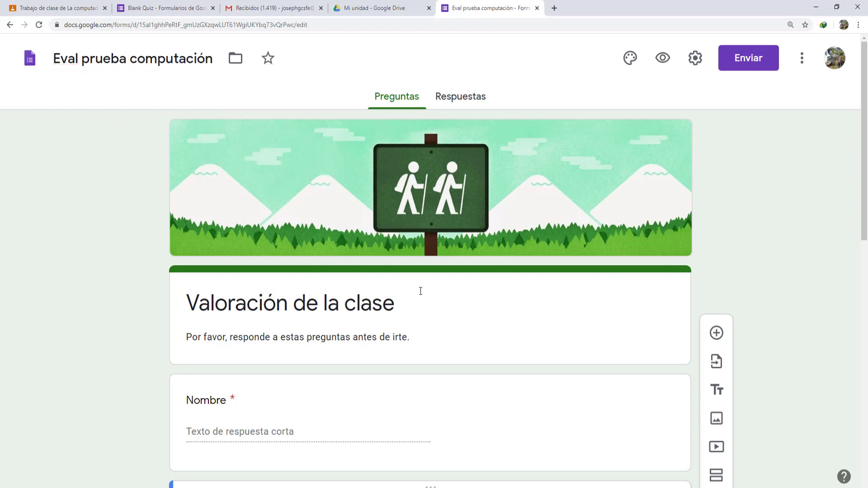
- Close the 'Eval prueba computación' tab, check the Classroom assignment, and return to Blank Quiz
left_click(537, 8)
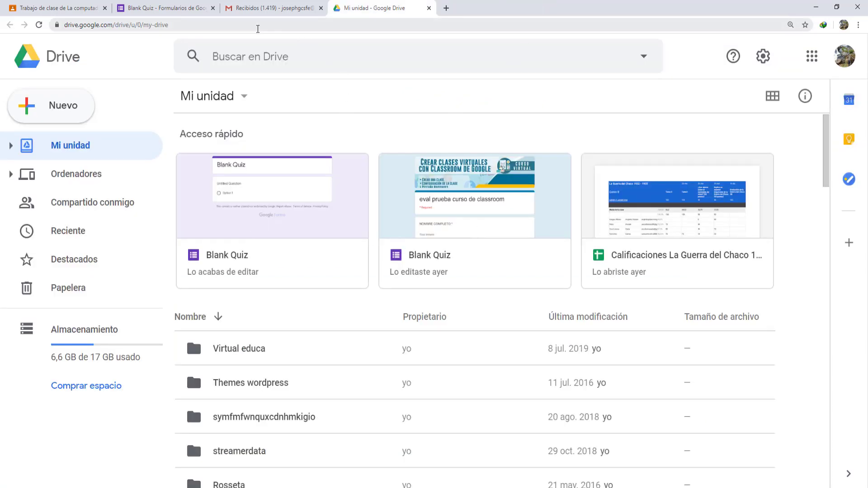
left_click(158, 12)
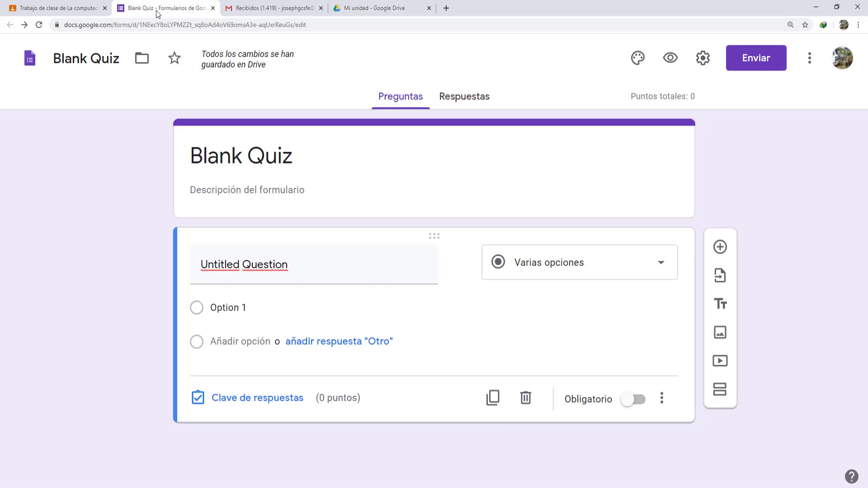
left_click(62, 6)
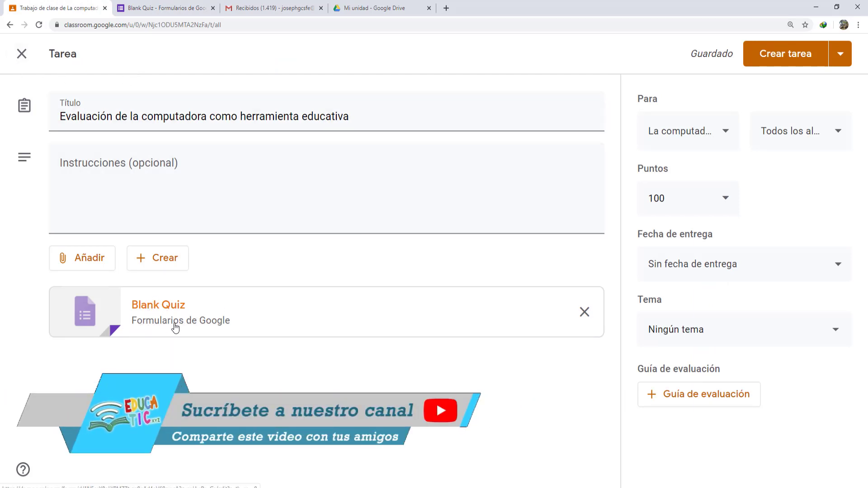
left_click(142, 6)
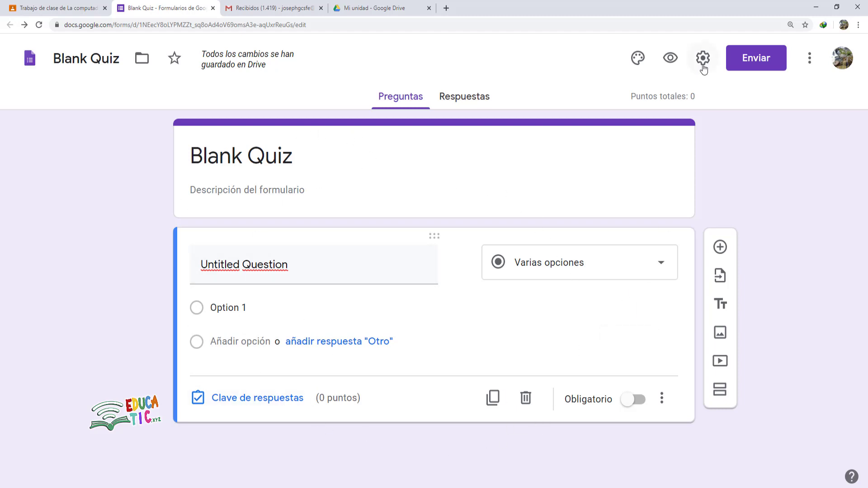
- Insert the colored-pencils image from the Temas gallery as the Blank Quiz header
left_click(637, 57)
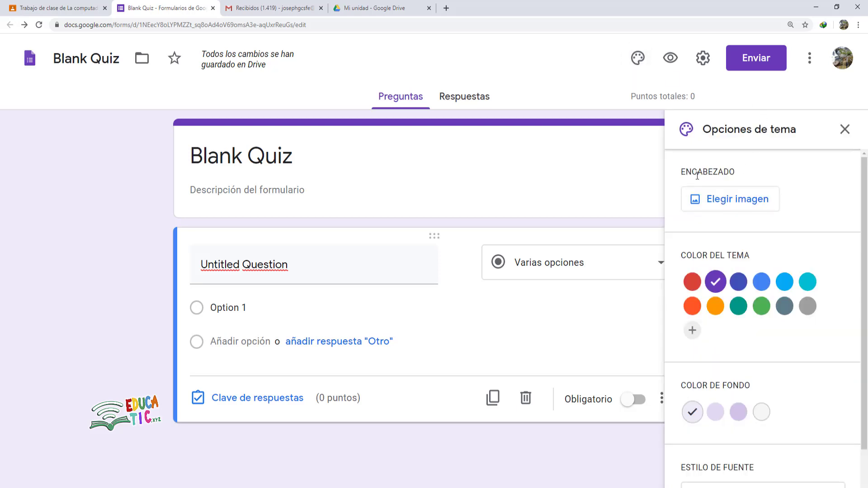
left_click(713, 206)
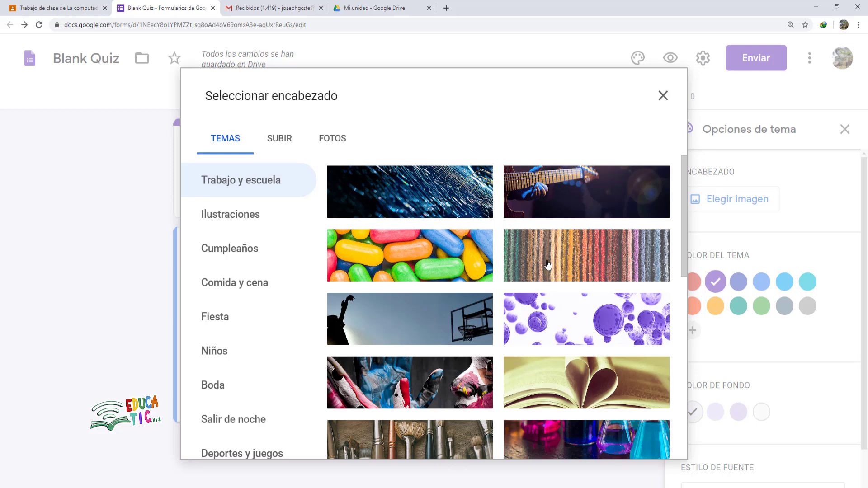
scroll(545, 271, "down", 4)
scroll(545, 273, "down", 2)
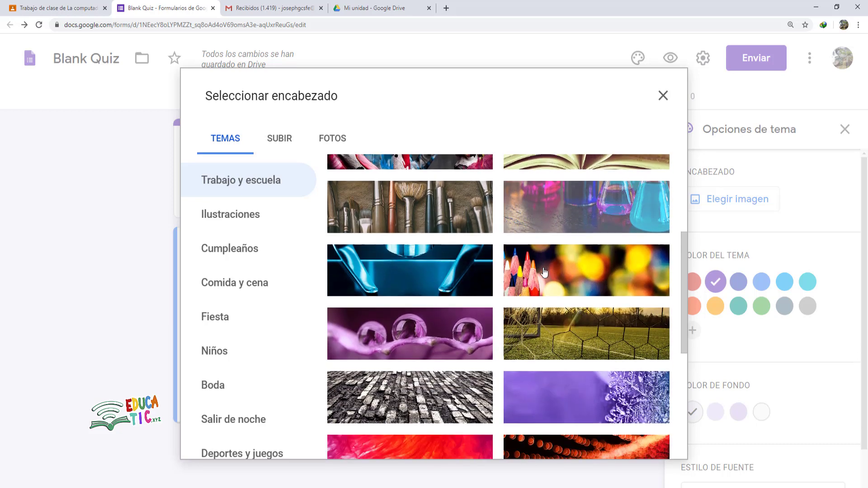
scroll(544, 271, "down", 7)
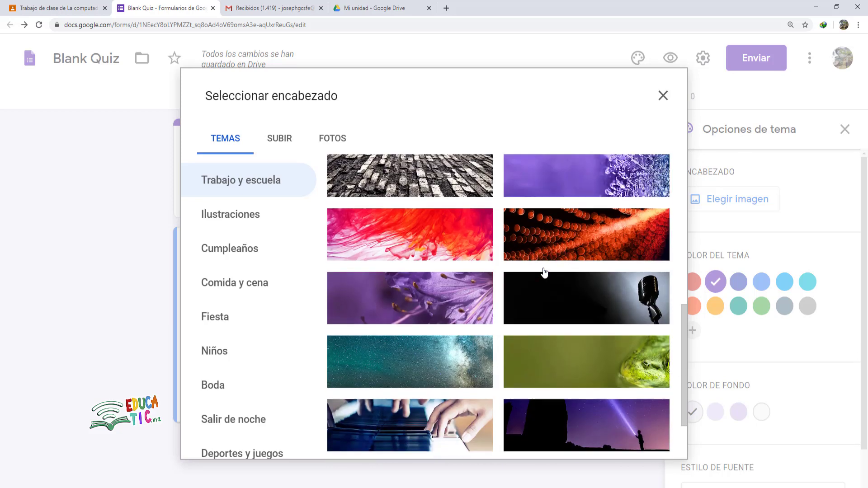
scroll(545, 274, "down", 3)
scroll(544, 275, "down", 2)
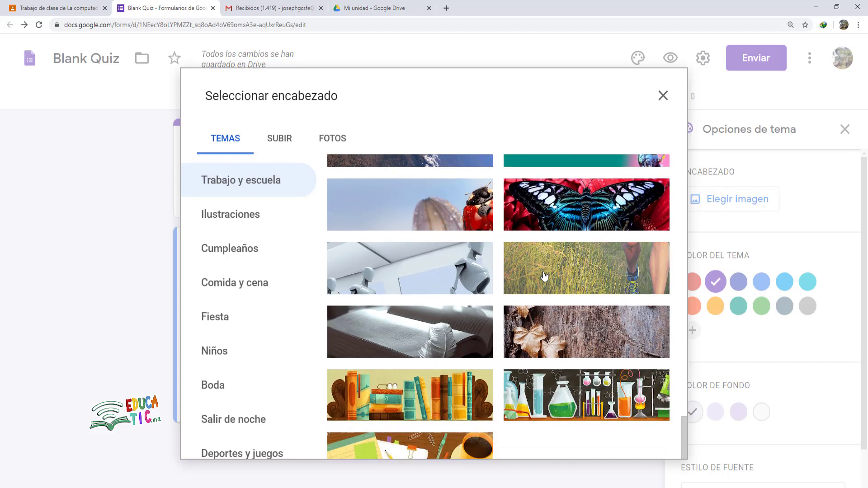
scroll(544, 276, "up", 10)
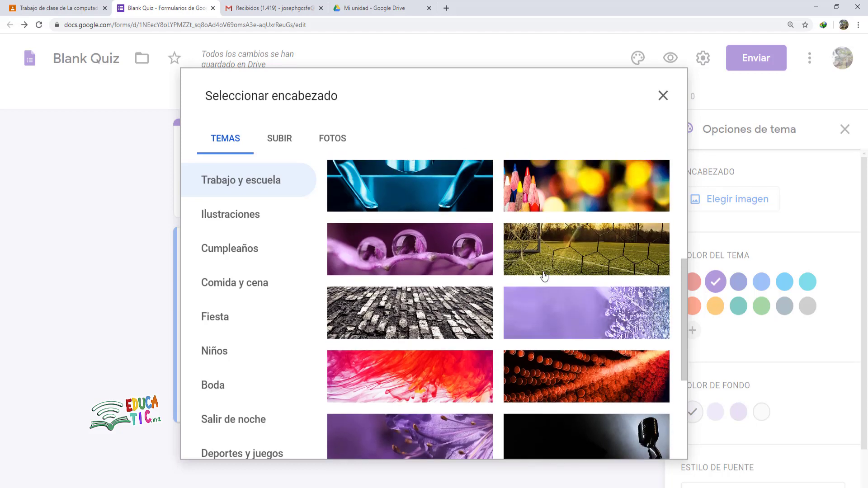
scroll(520, 262, "up", 8)
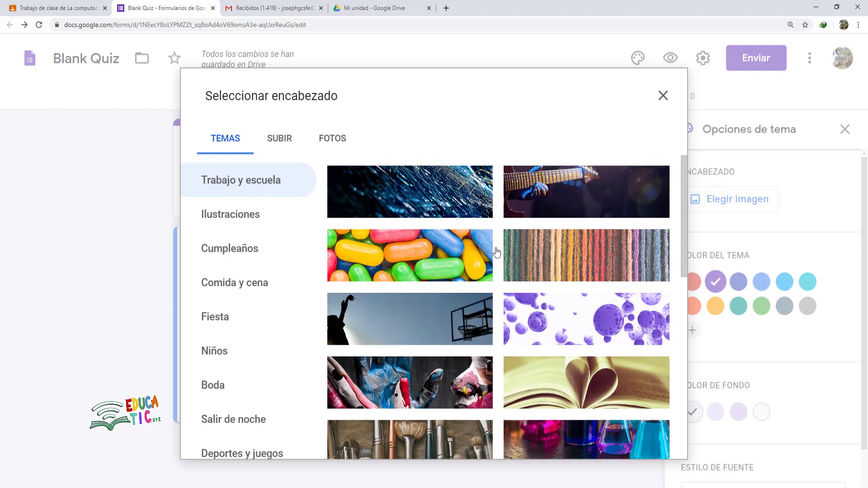
scroll(425, 292, "down", 5)
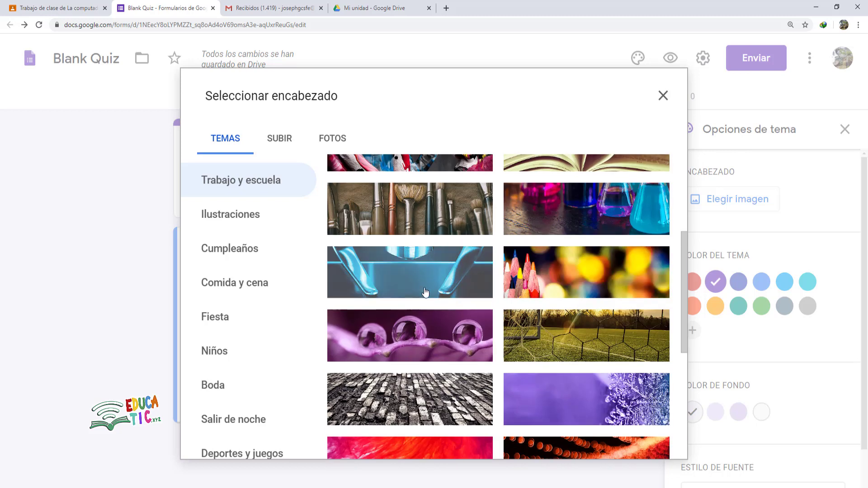
left_click(585, 295)
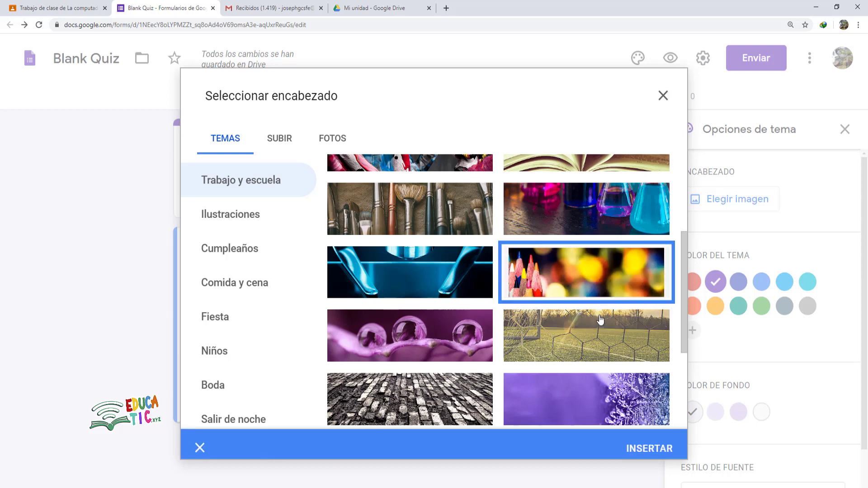
left_click(653, 447)
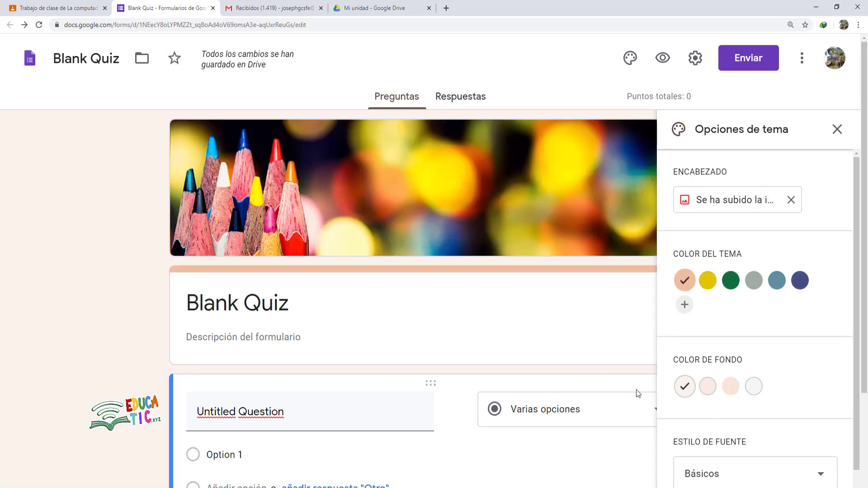
- Upload the course banner jpg as the header, cropped to its top title strip
left_click(729, 204)
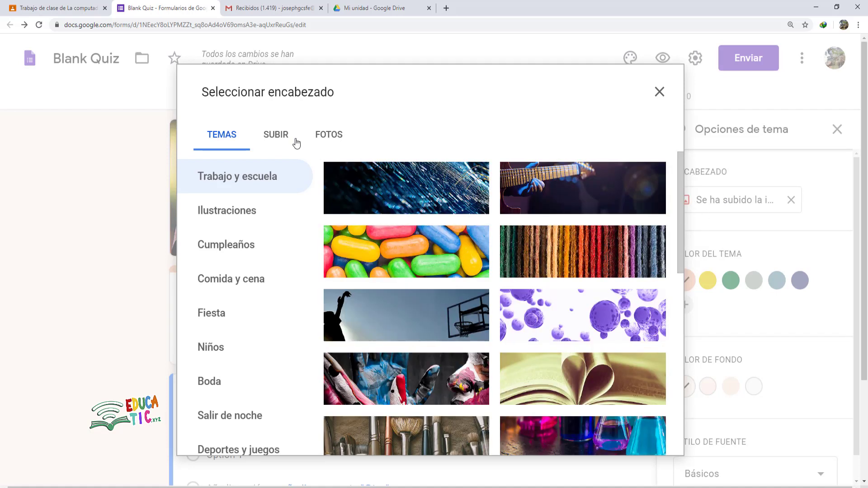
left_click(270, 137)
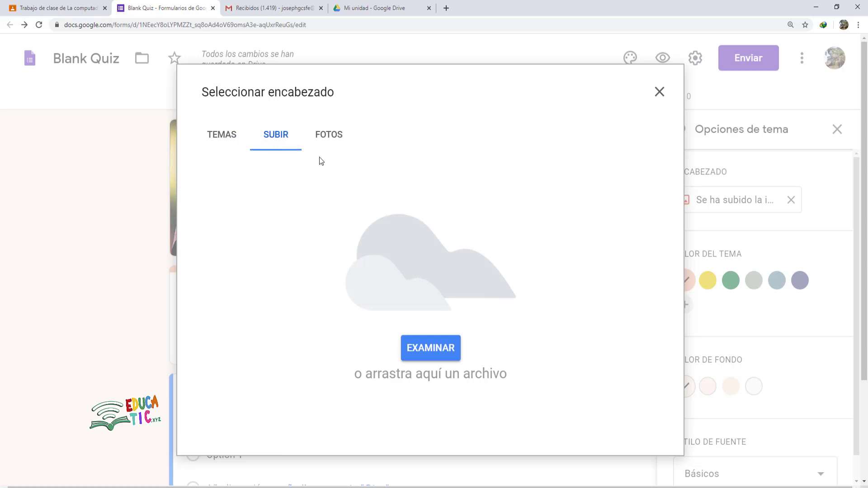
left_click(430, 353)
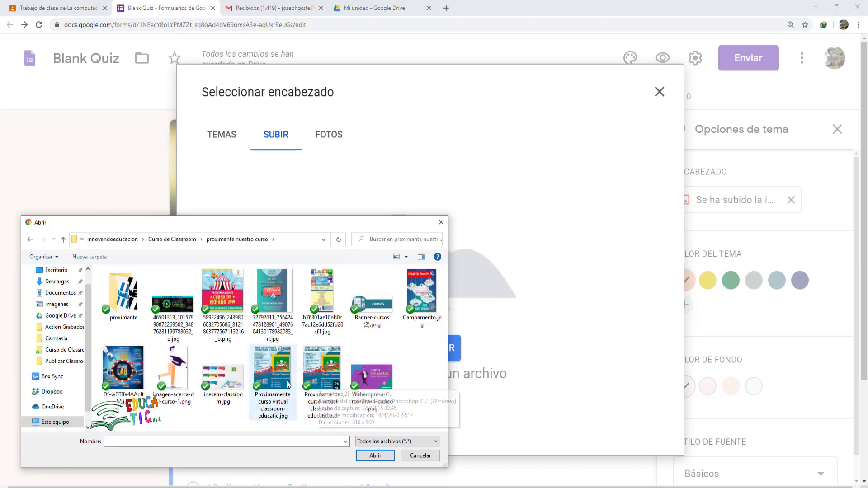
left_click(272, 370)
left_click(366, 456)
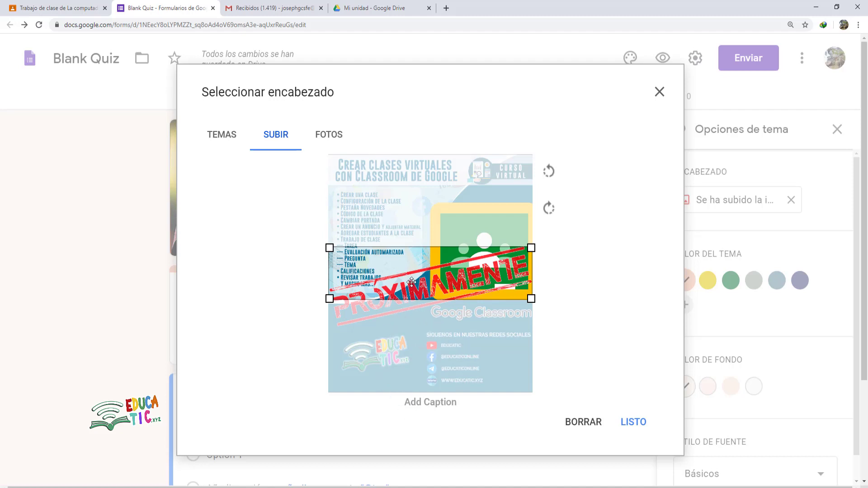
left_click_drag(411, 282, 405, 188)
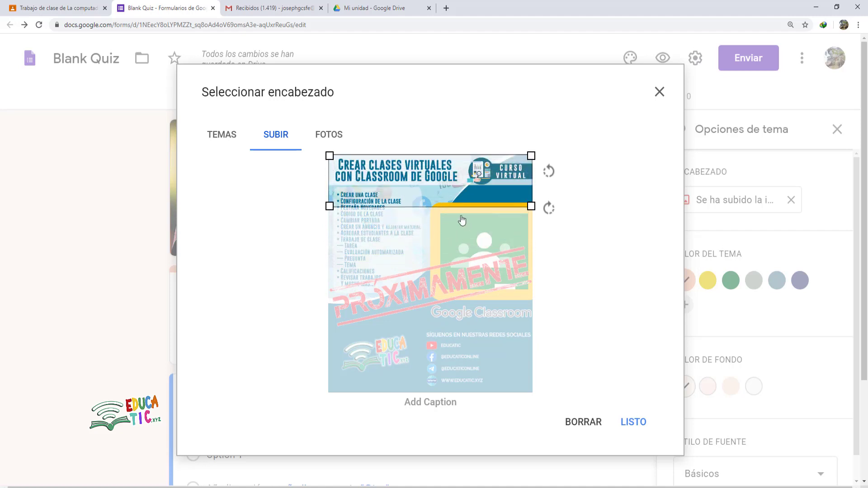
left_click(640, 426)
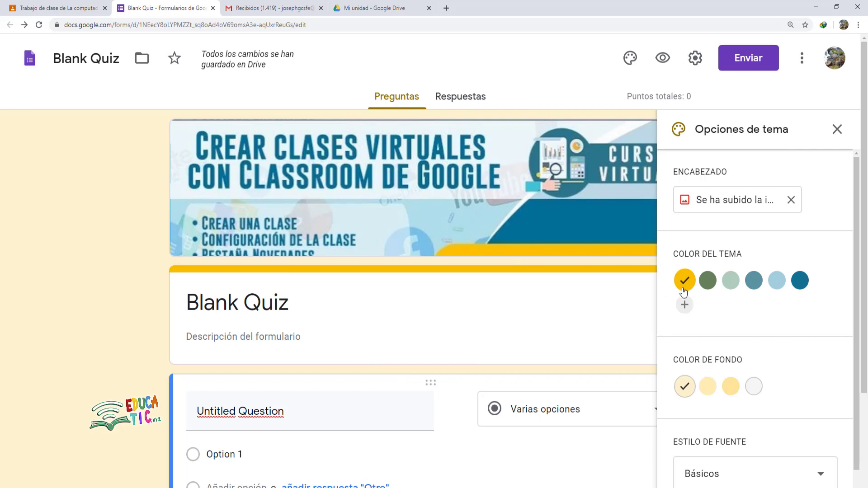
- After briefly trying dark teal, add custom colour #2abbf5 as the theme colour
left_click(800, 281)
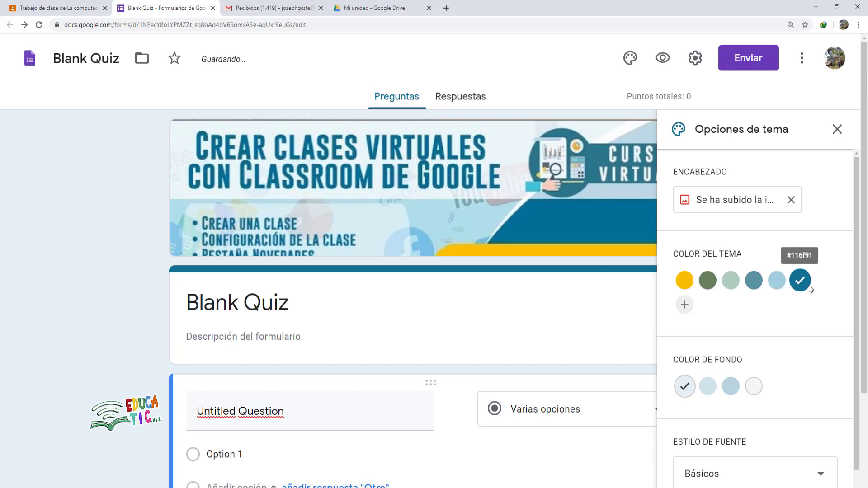
left_click(685, 305)
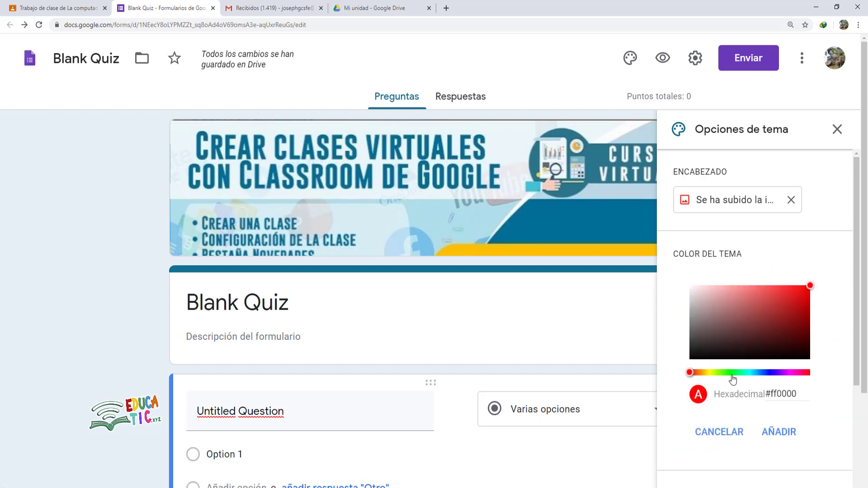
left_click_drag(728, 374, 757, 378)
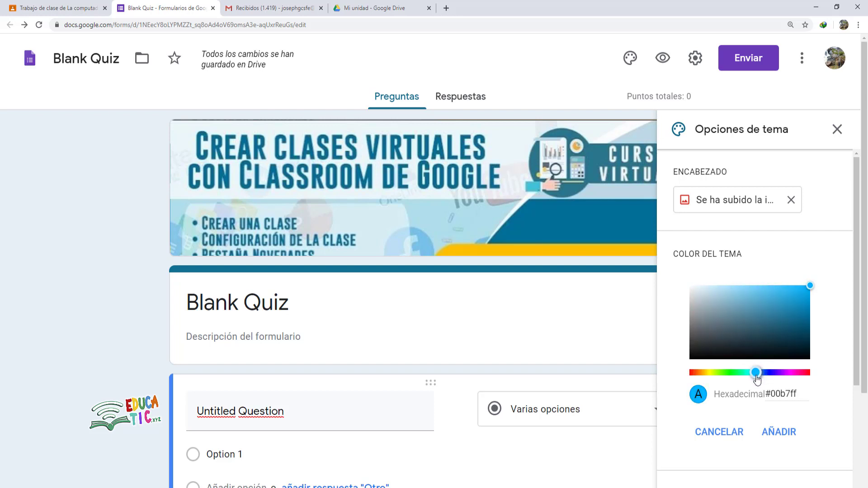
left_click(782, 295)
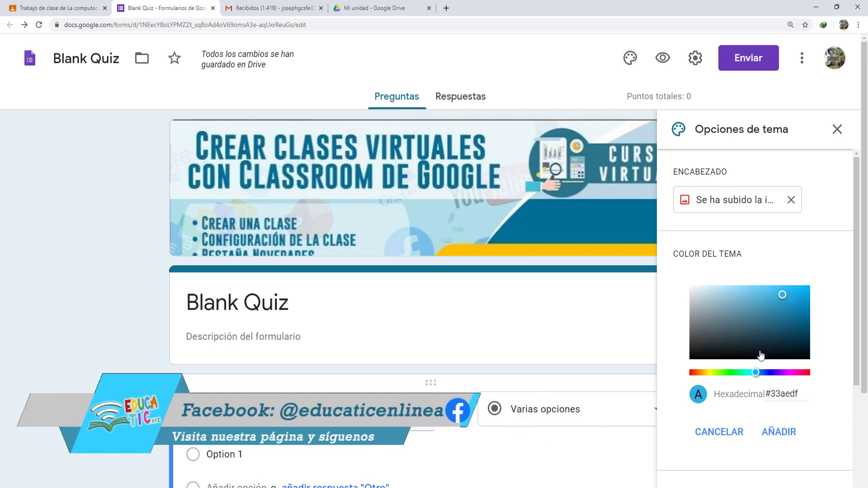
left_click(789, 289)
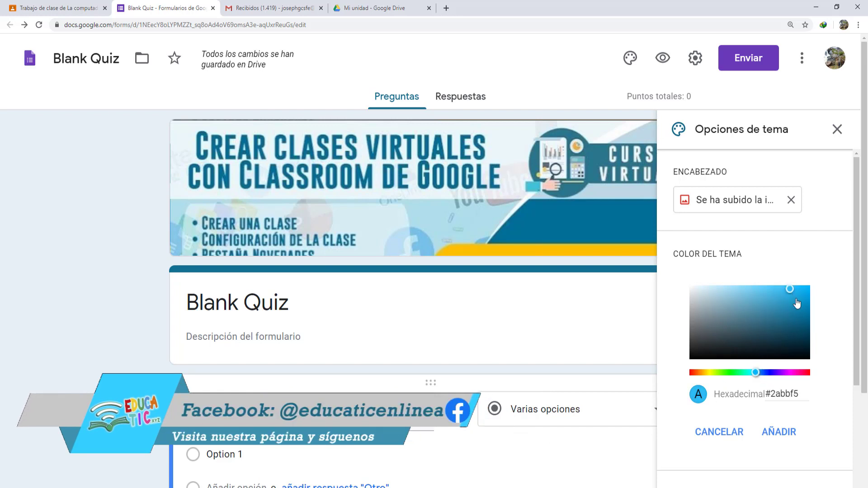
left_click(779, 434)
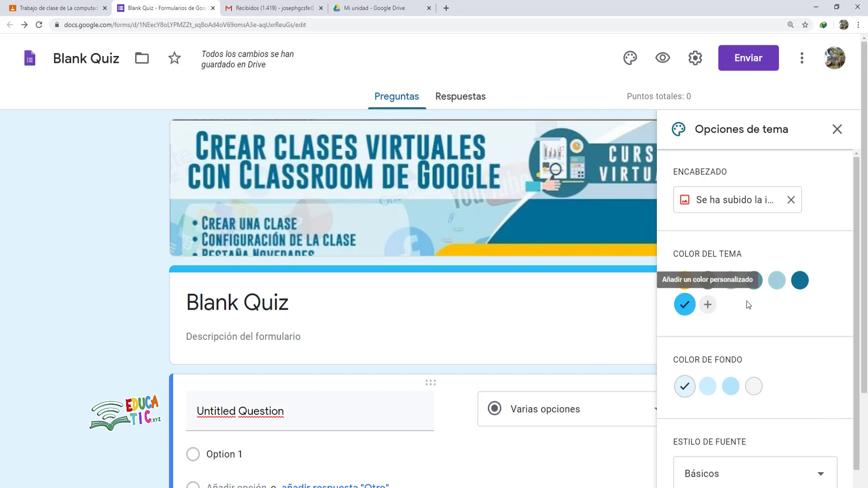
scroll(747, 302, "down", 1)
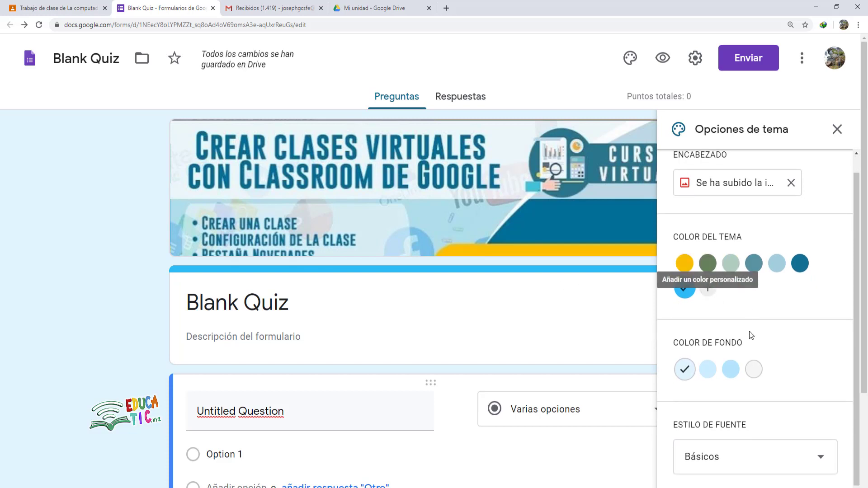
- Give the form the light blue background swatch and the Alegre font style
left_click(708, 371)
scroll(784, 348, "down", 1)
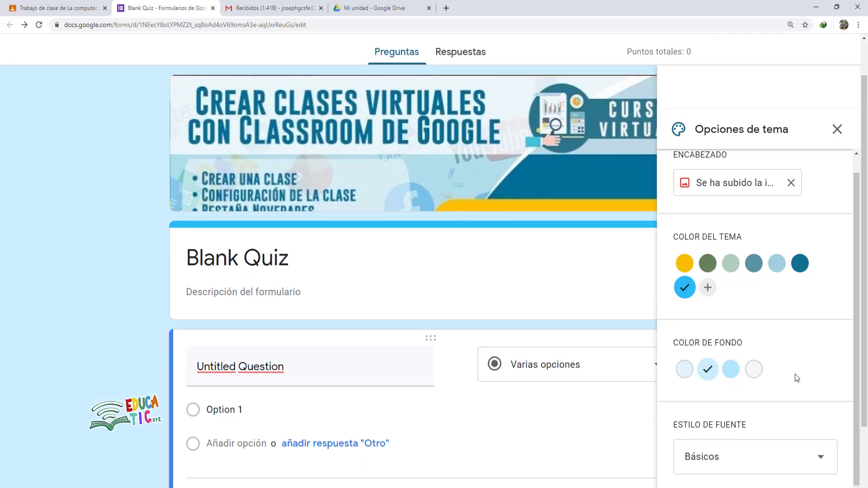
left_click(813, 453)
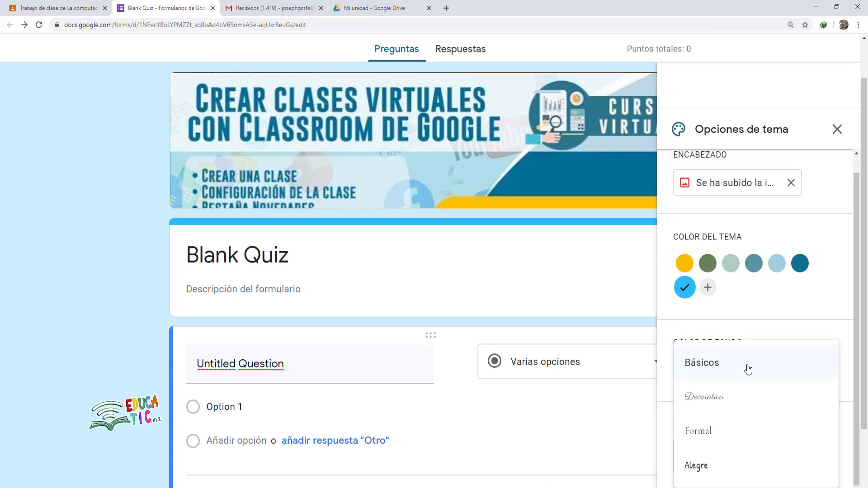
left_click(696, 468)
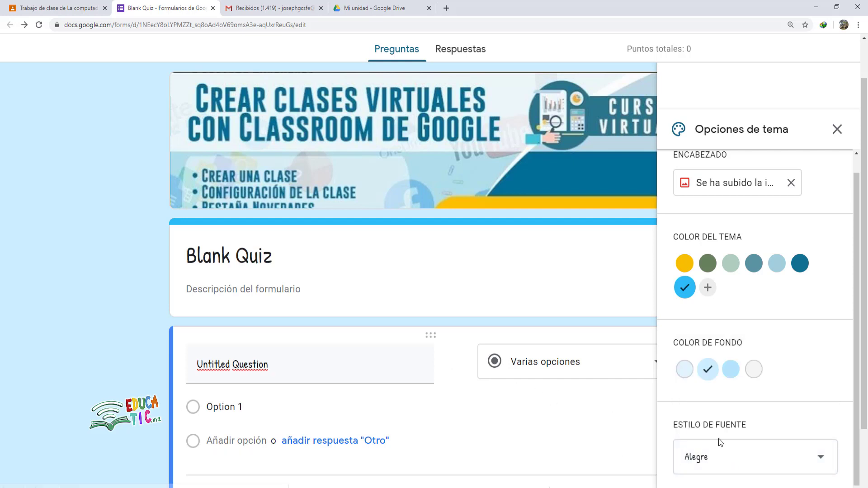
- Close the theme options and switch to the Word document Evaluacion.docx
scroll(752, 273, "down", 3)
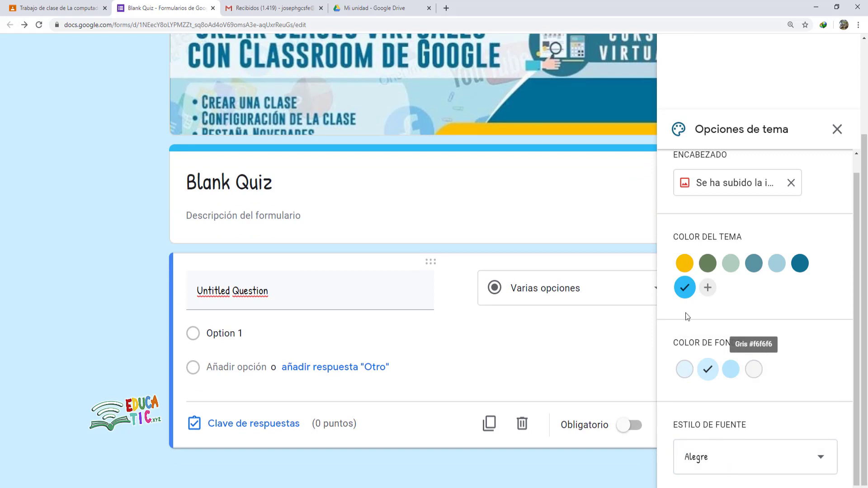
scroll(686, 316, "up", 5)
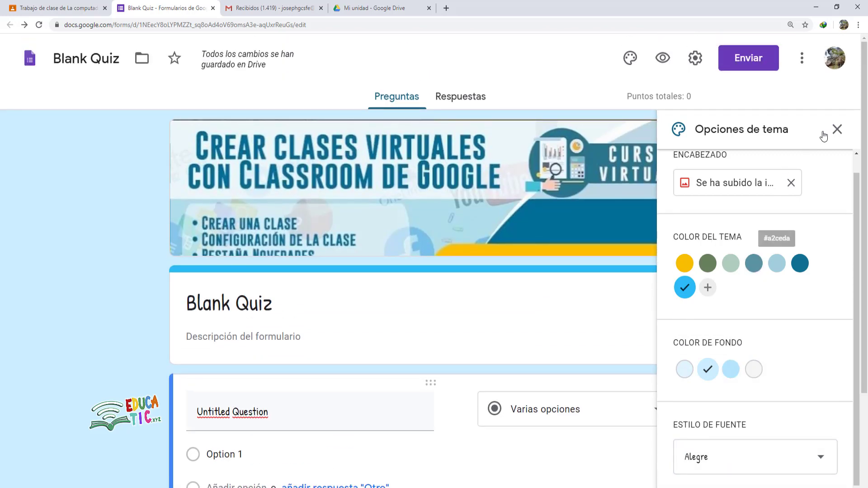
left_click(837, 130)
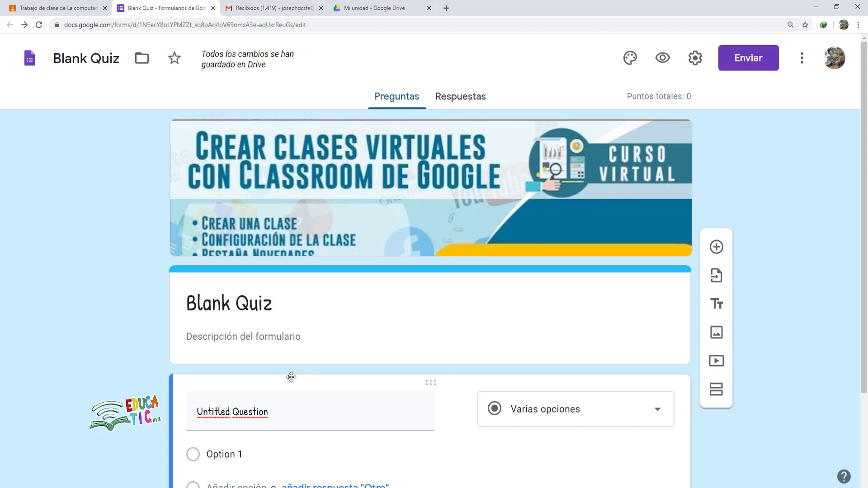
key("alt+Tab")
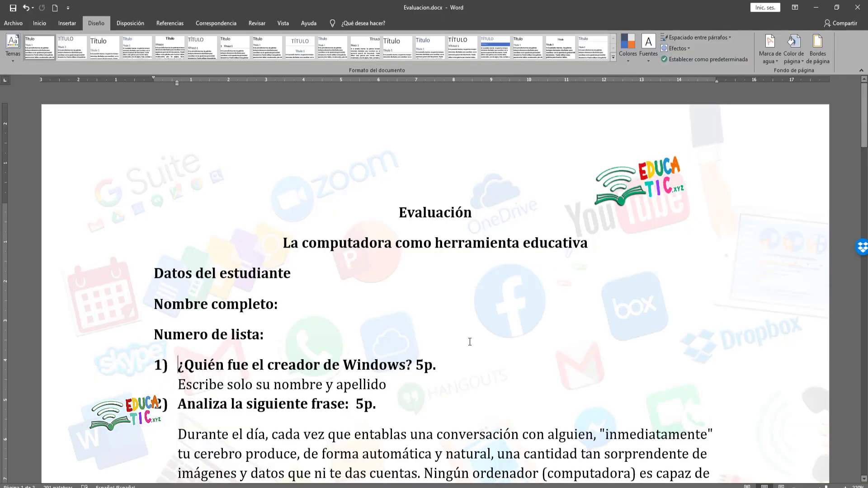
scroll(436, 326, "down", 5)
scroll(436, 329, "down", 10)
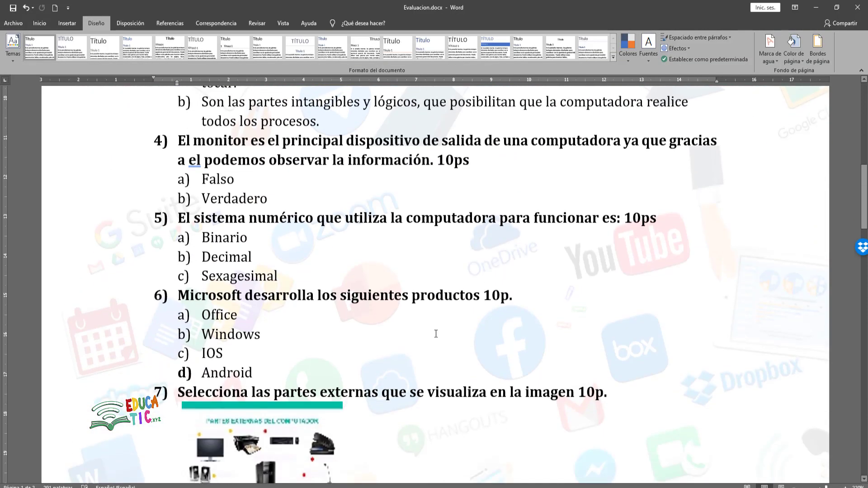
scroll(436, 343, "up", 15)
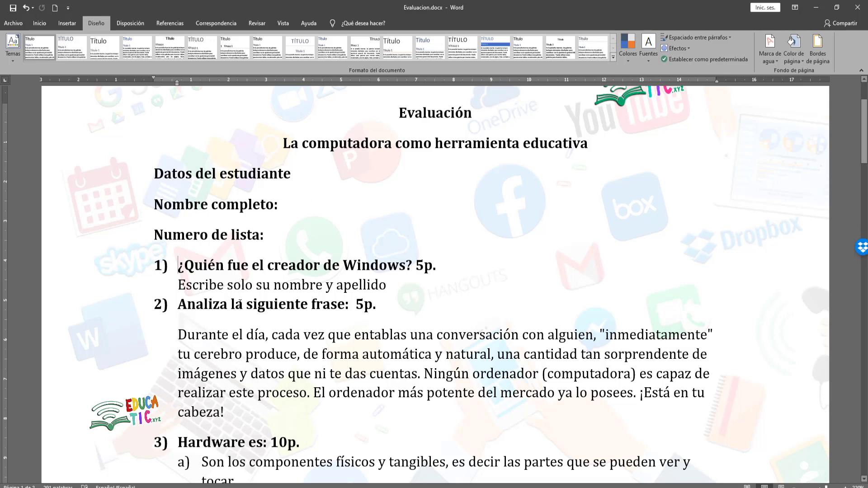
scroll(240, 303, "down", 1)
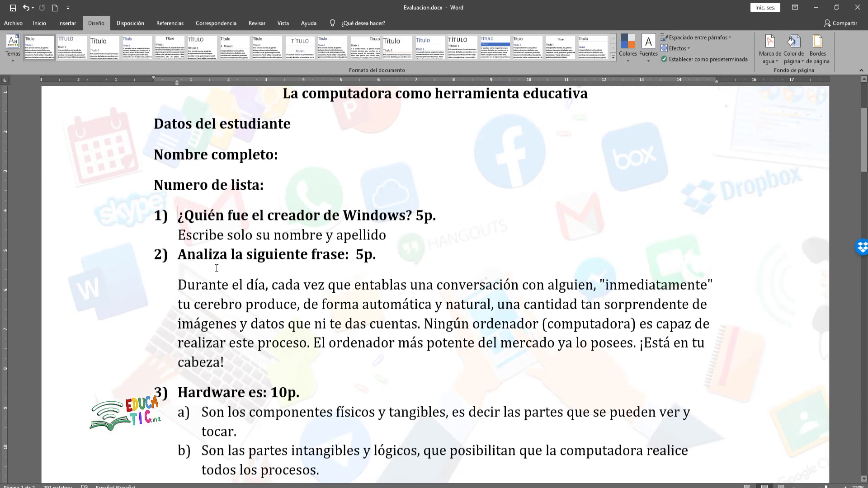
scroll(226, 252, "down", 7)
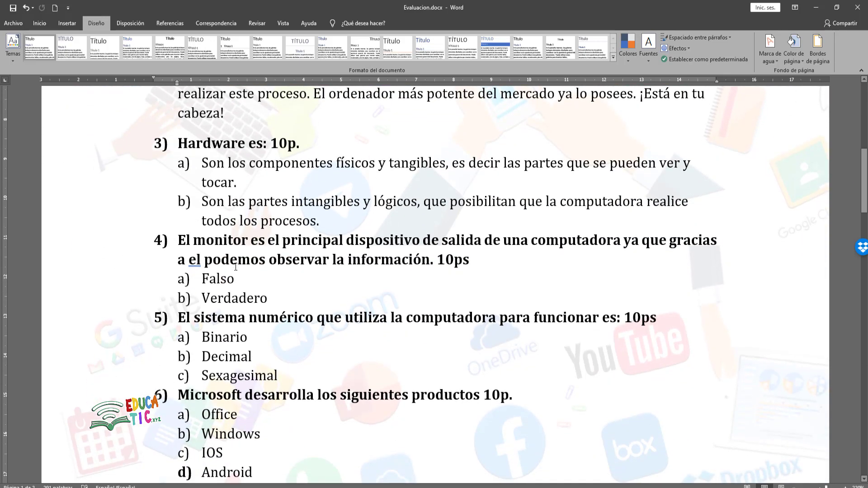
scroll(237, 271, "down", 10)
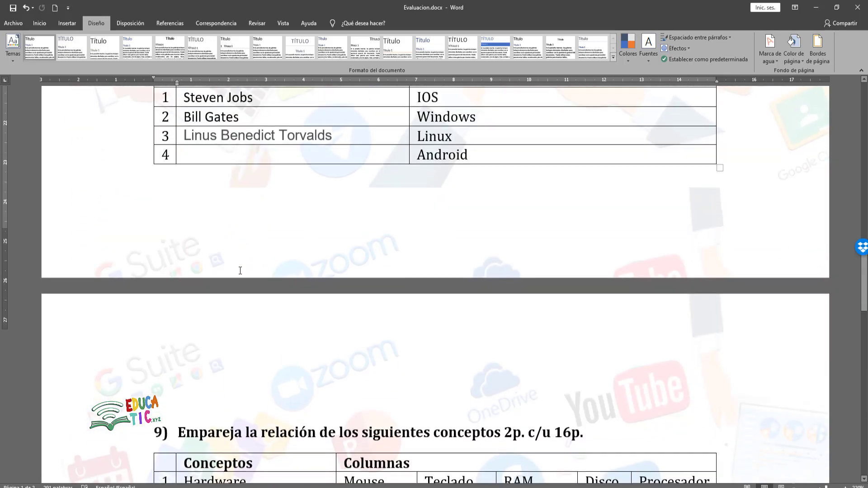
scroll(241, 271, "up", 5)
scroll(240, 271, "up", 13)
scroll(244, 275, "down", 7)
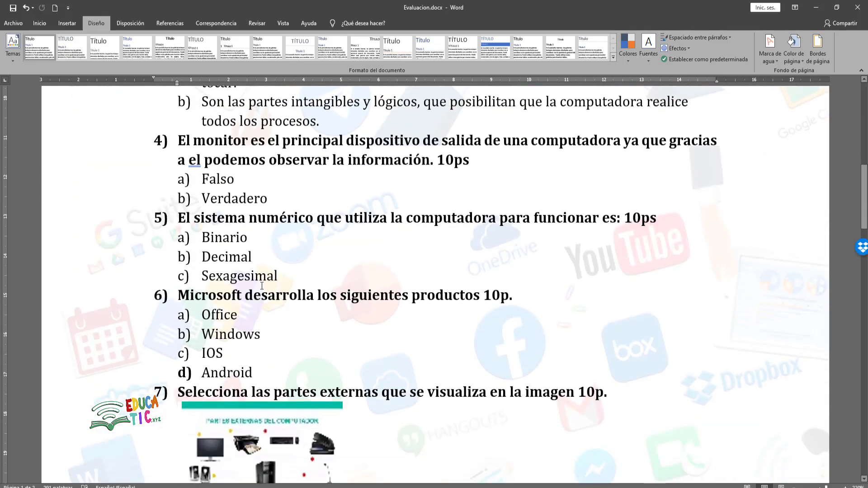
scroll(309, 312, "up", 10)
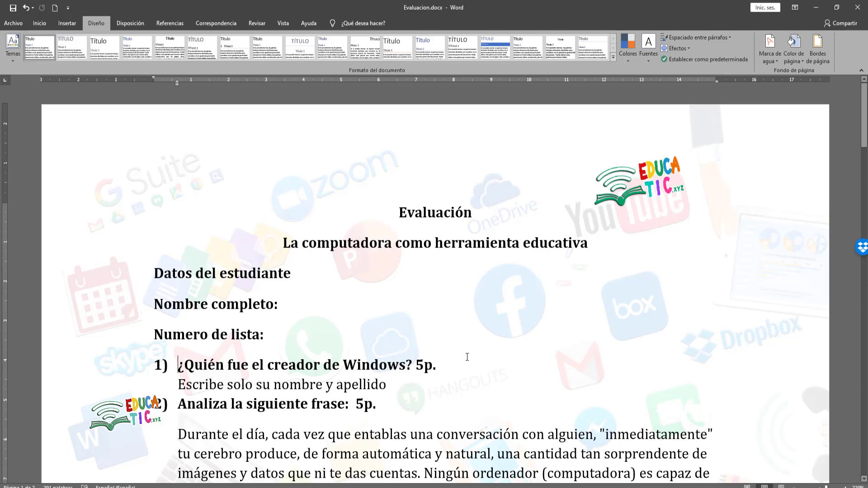
key("alt+Tab")
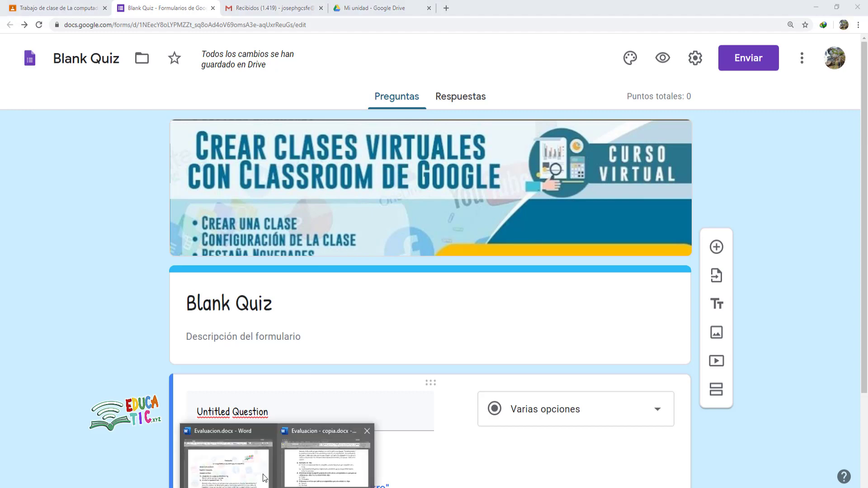
left_click(264, 478)
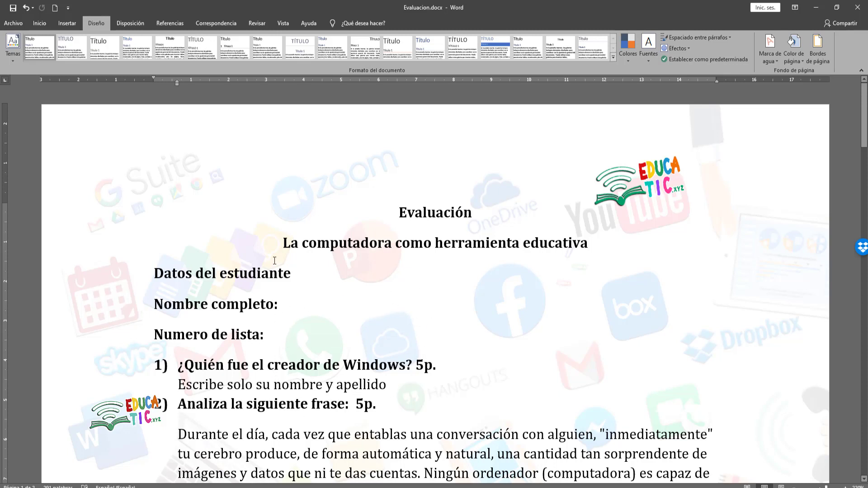
- Switch from Word to the Blank Quiz form in Chrome
left_click(172, 487)
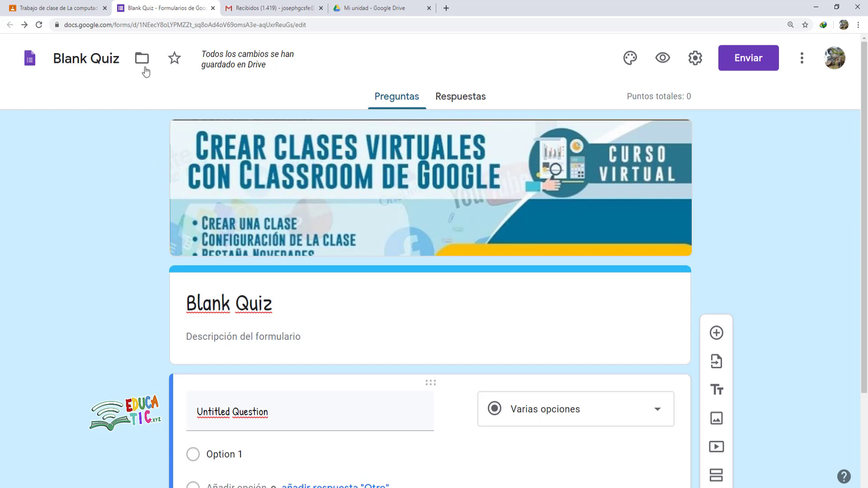
- Rename the quiz file from Blank Quiz to 'Evaluación de computadora como herramienta educativa'
left_click(123, 60)
left_click_drag(122, 60, 23, 67)
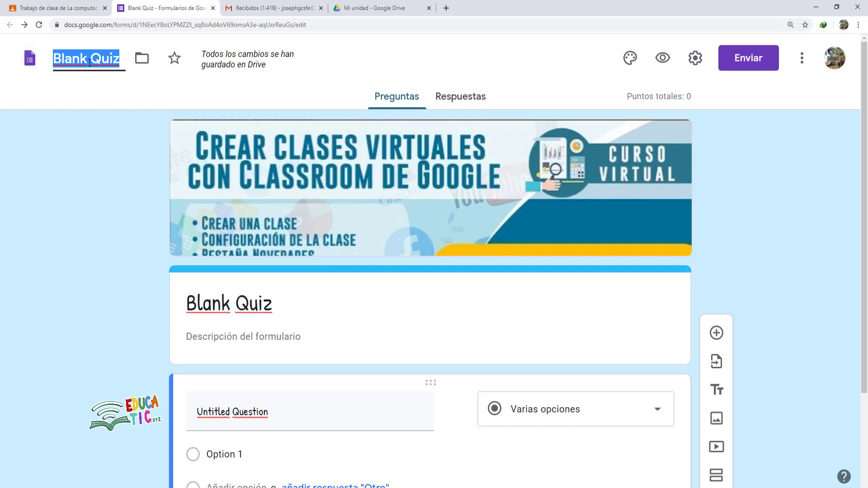
type("Evaluacion de computadora como herramienta educativa")
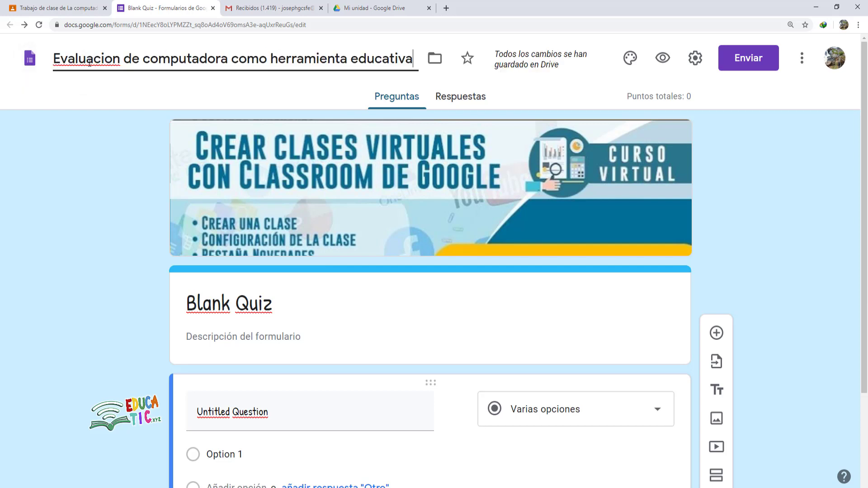
right_click(94, 56)
key("Escape")
type("Evaluación")
left_click(529, 294)
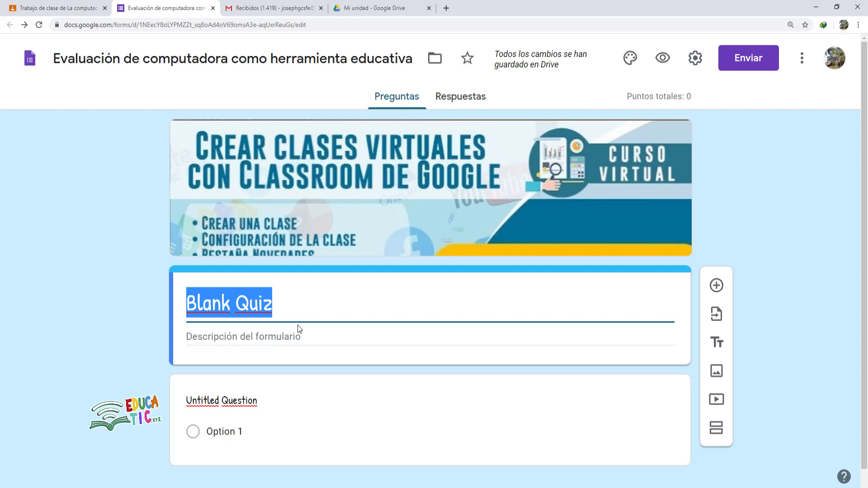
- Replace the Blank Quiz header title with 'EXAMEN DE LA COMPUTADORA COMO HERRAMIENTA EDUCATIVA'
type("exa")
key("BackSpace")
key("BackSpace")
key("BackSpace")
type("EXAMEN DE LA COMPU")
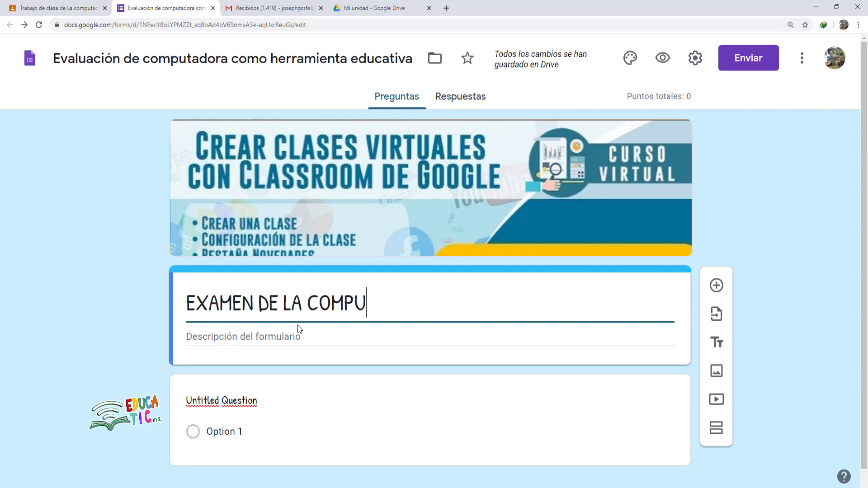
type("TADORA COMO HERRAMIENTA EDUCATIVA")
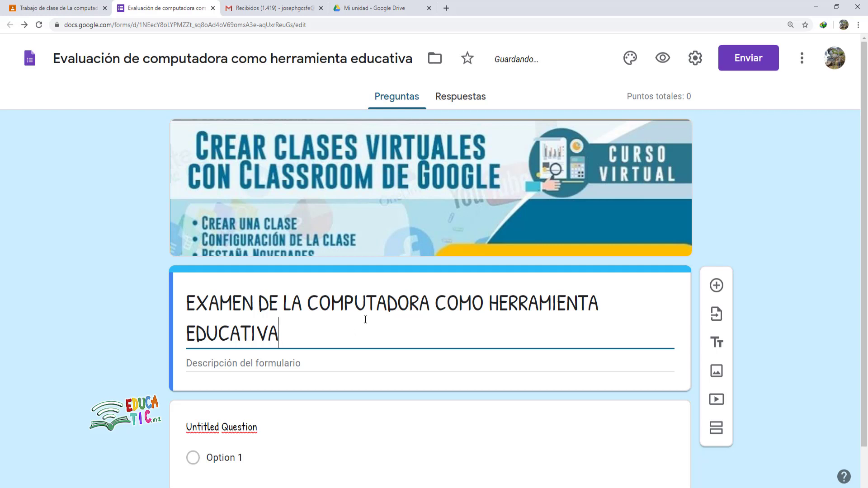
scroll(270, 356, "down", 1)
left_click(223, 358)
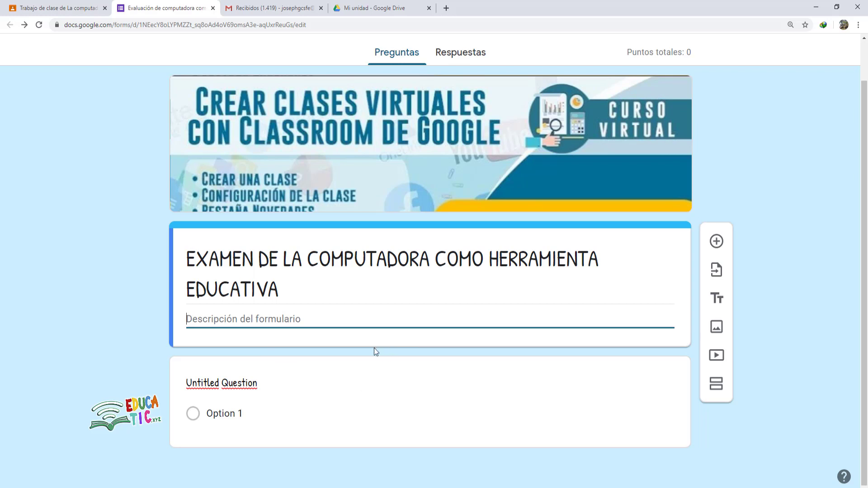
- Add a new blank multiple-choice question below the form heading
left_click(272, 386)
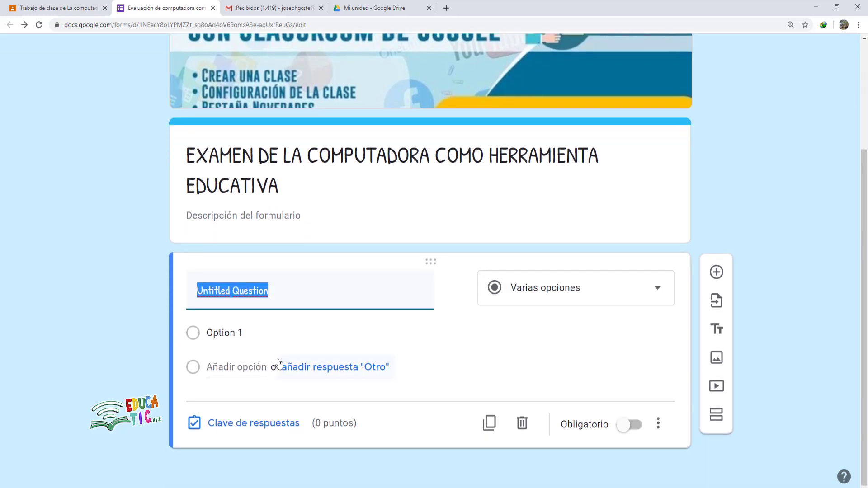
scroll(329, 286, "up", 2)
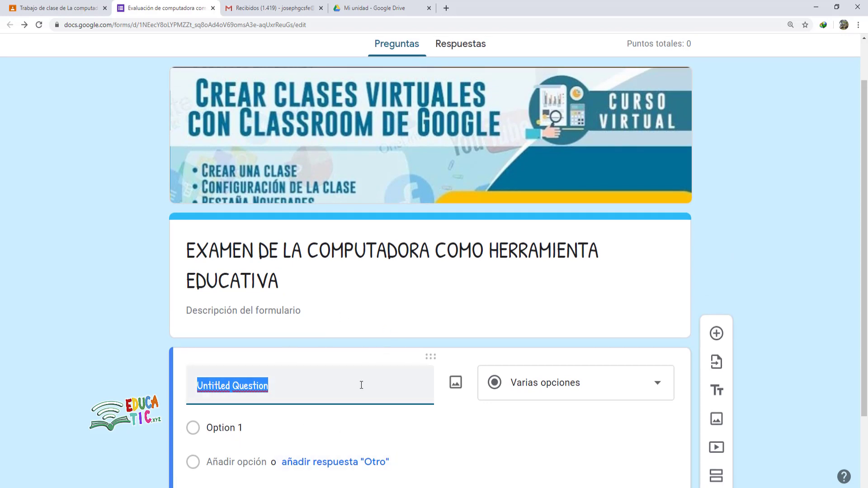
left_click(322, 297)
left_click(322, 296)
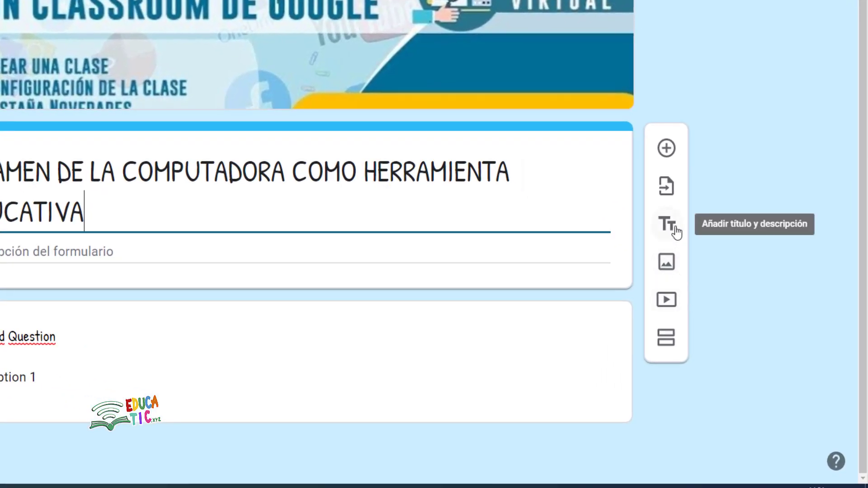
left_click(667, 150)
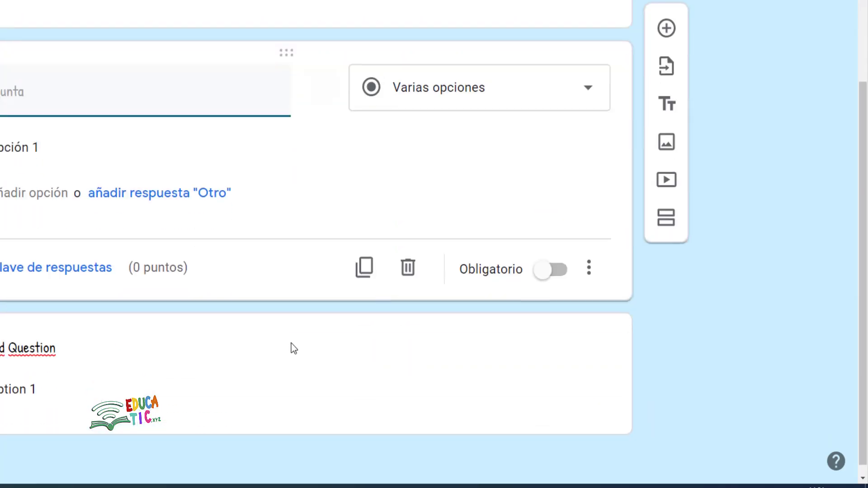
- Go back to the Evaluacion.docx exam in Word
scroll(393, 188, "up", 7)
left_click(505, 277)
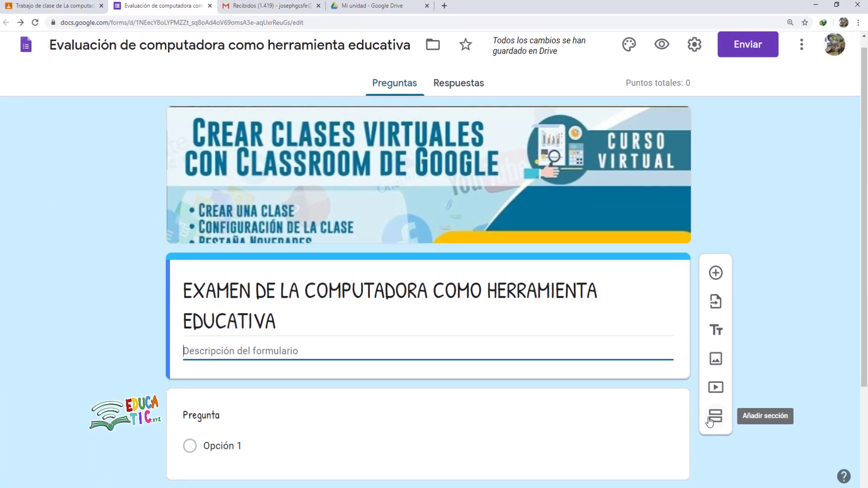
left_click(278, 487)
left_click(230, 457)
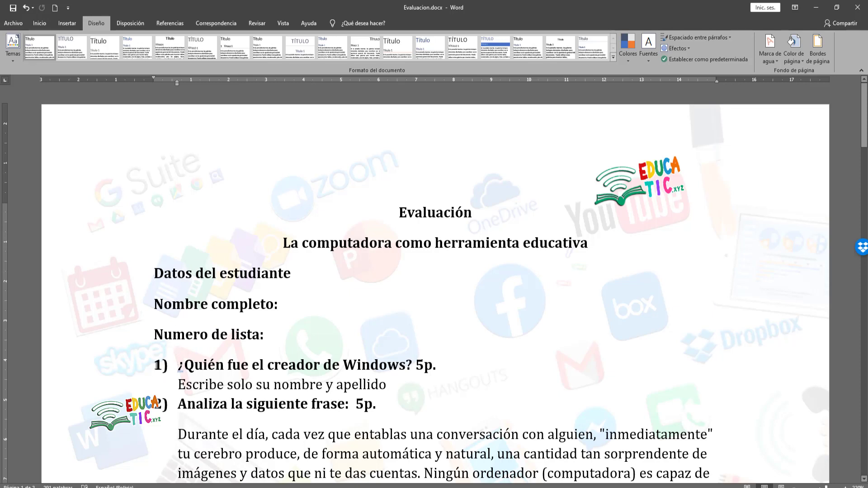
- Check the question numbering in Evaluacion.docx, then return to the quiz in Chrome
left_click(156, 366)
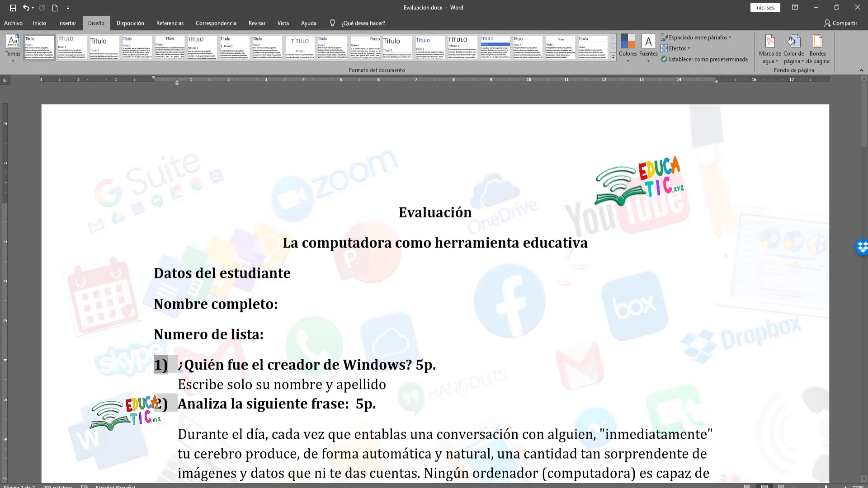
left_click(198, 486)
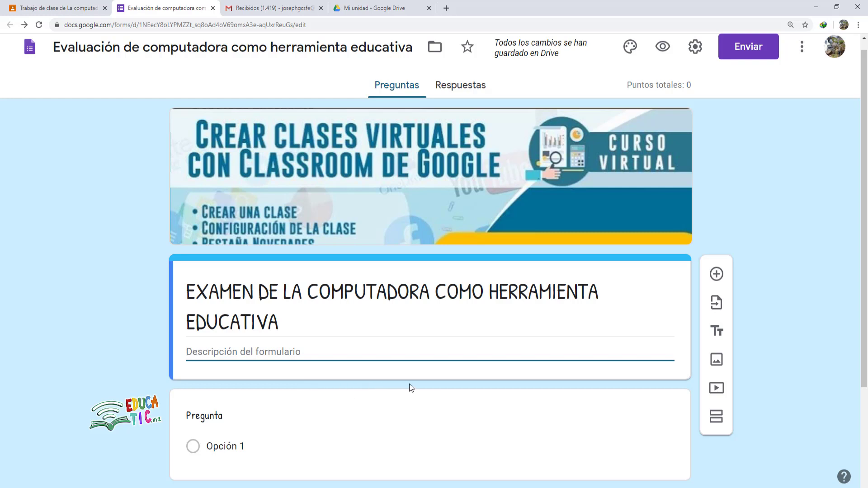
- Add a 'DATOS PERSONALES' title block asking students for real data since it's an evaluación
left_click(716, 336)
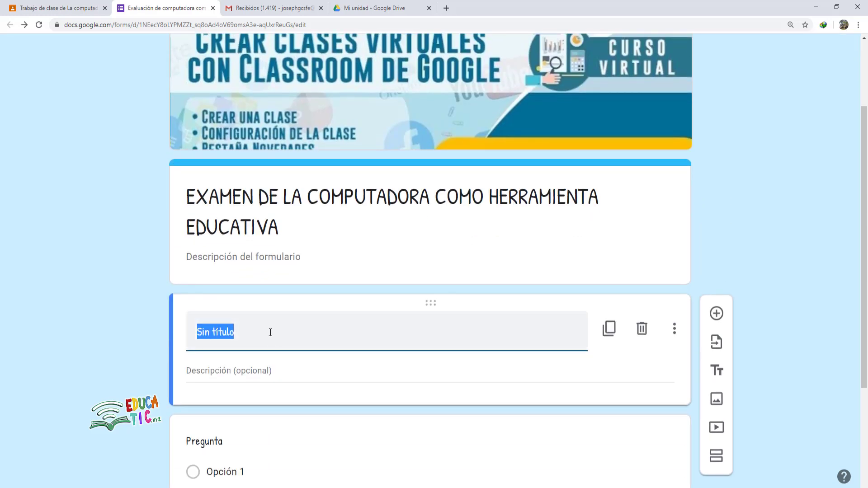
type("DATOS PER")
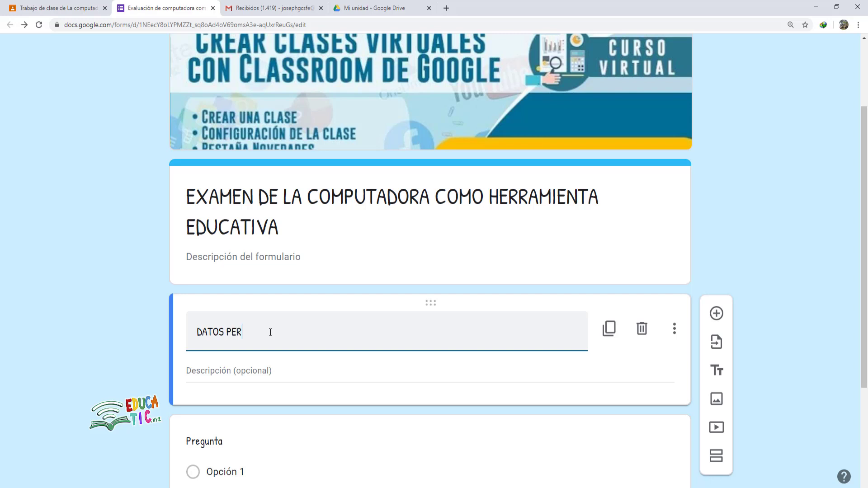
type("SONALES")
left_click(216, 369)
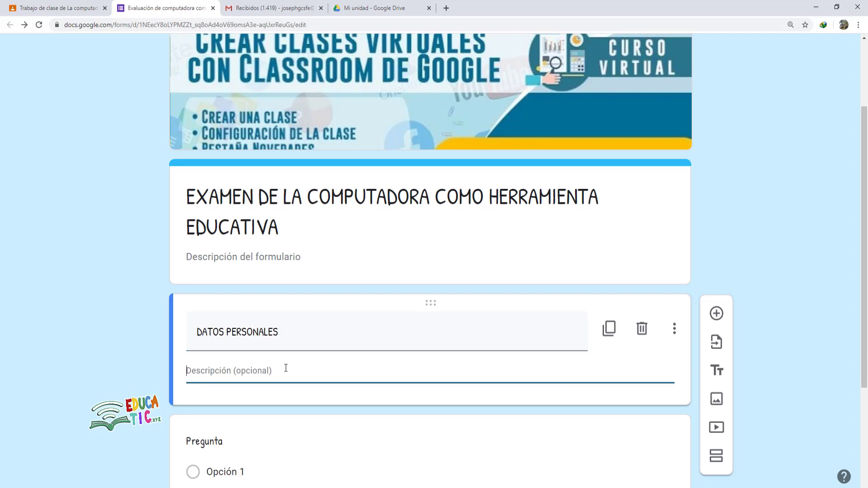
type("Escribe tus datos reales, no debes alterarlas ya que se trata de una evaluacion")
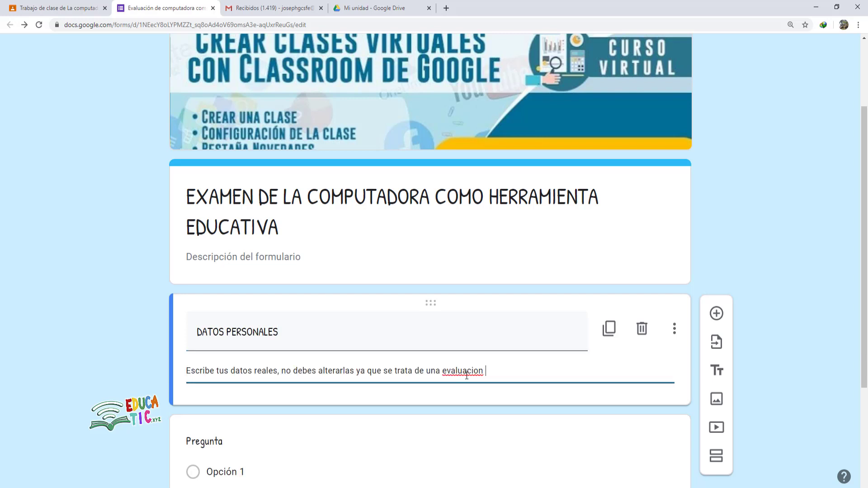
right_click(466, 376)
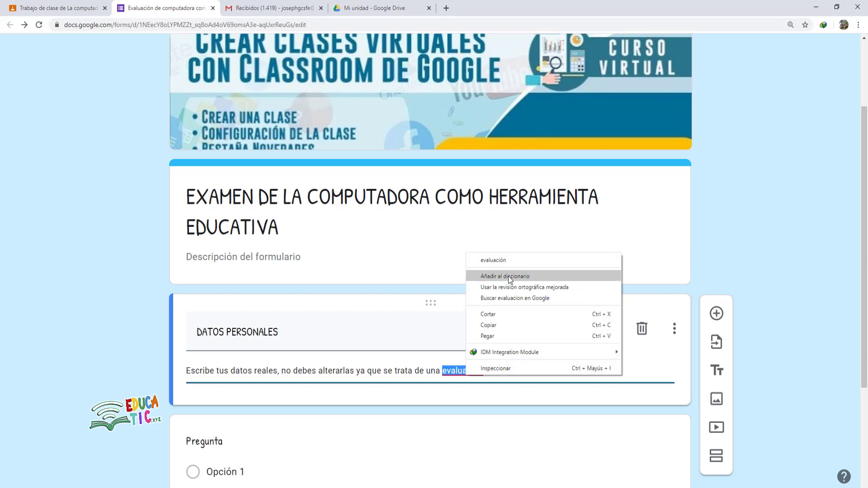
left_click(512, 261)
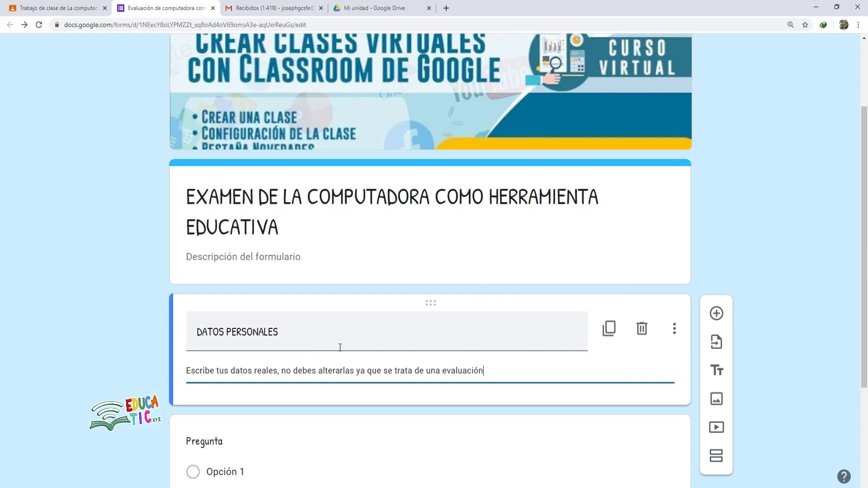
scroll(335, 347, "down", 1)
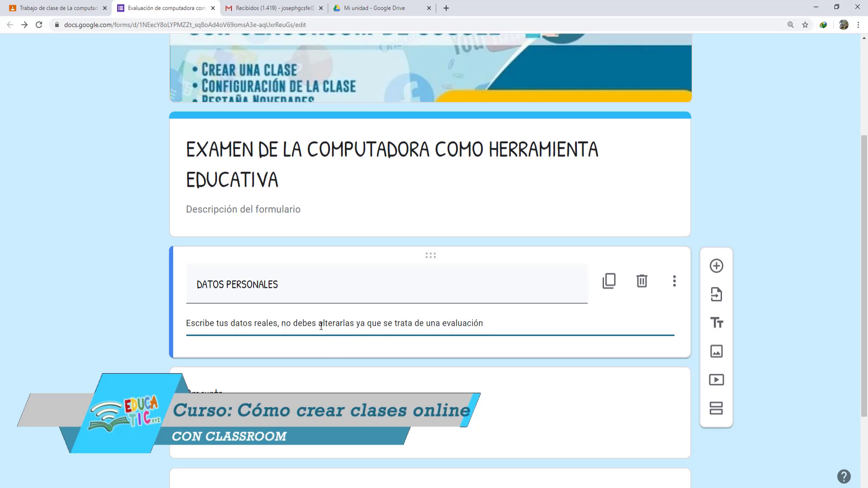
- Title the question NOMBRE and make it a short-answer question
scroll(416, 339, "down", 3)
scroll(385, 329, "up", 1)
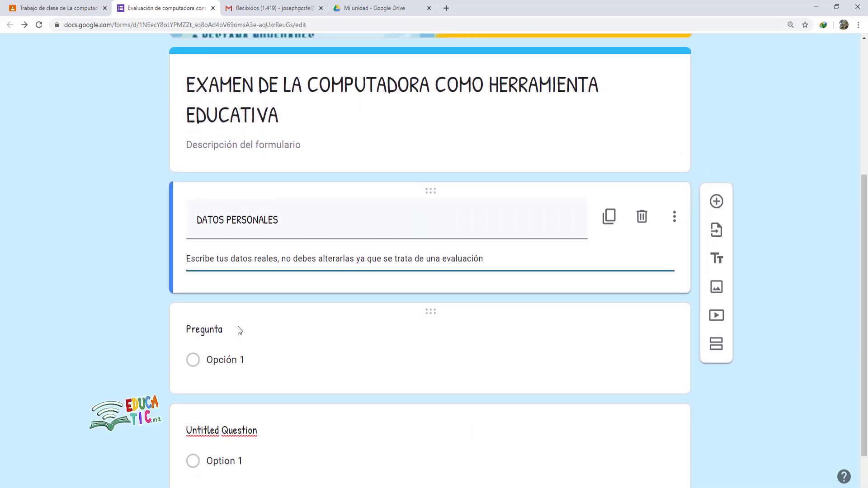
left_click(222, 331)
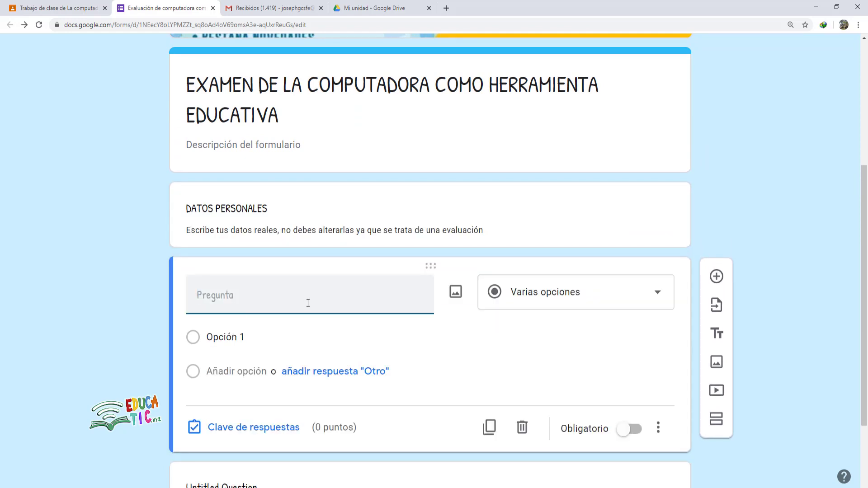
type("NOMBRE")
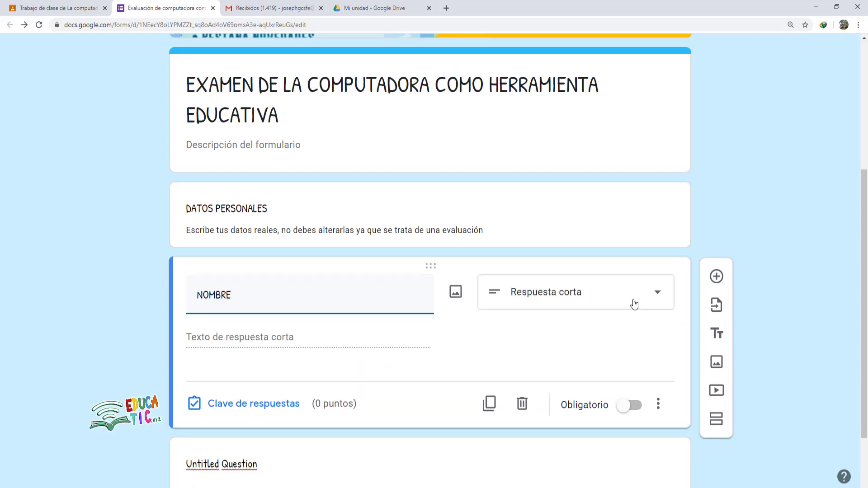
left_click(589, 296)
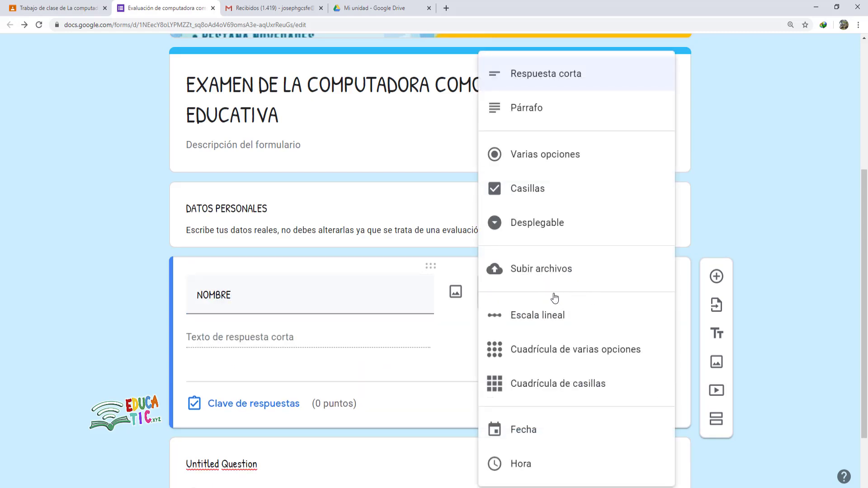
left_click(552, 84)
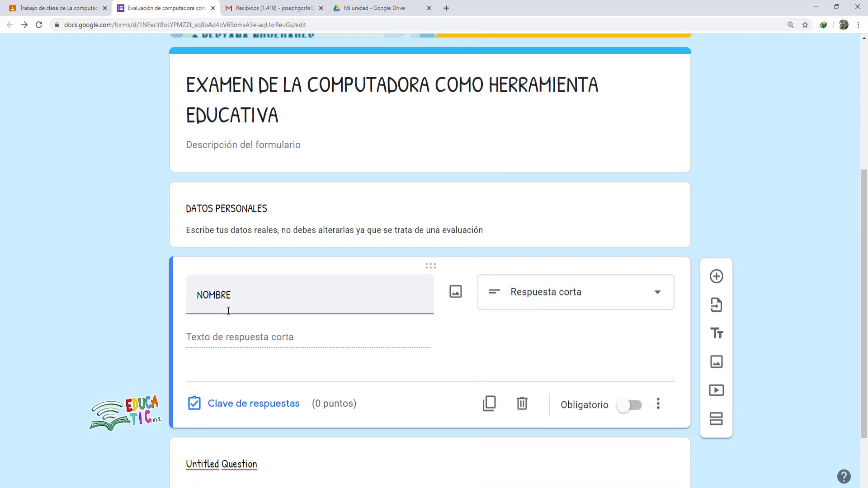
double_click(245, 300)
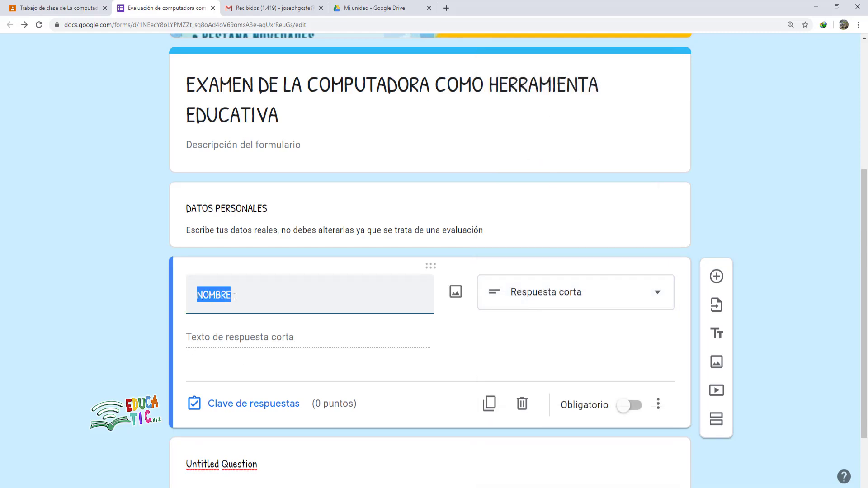
left_click(236, 295)
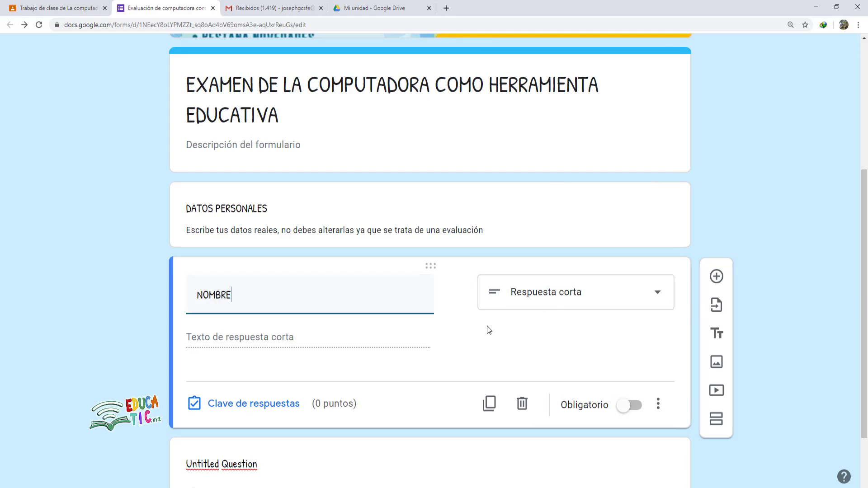
left_click(525, 302)
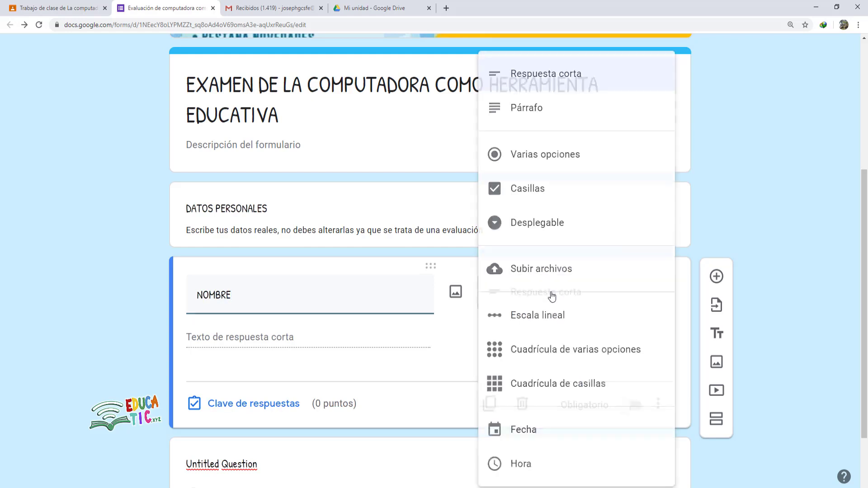
left_click(545, 75)
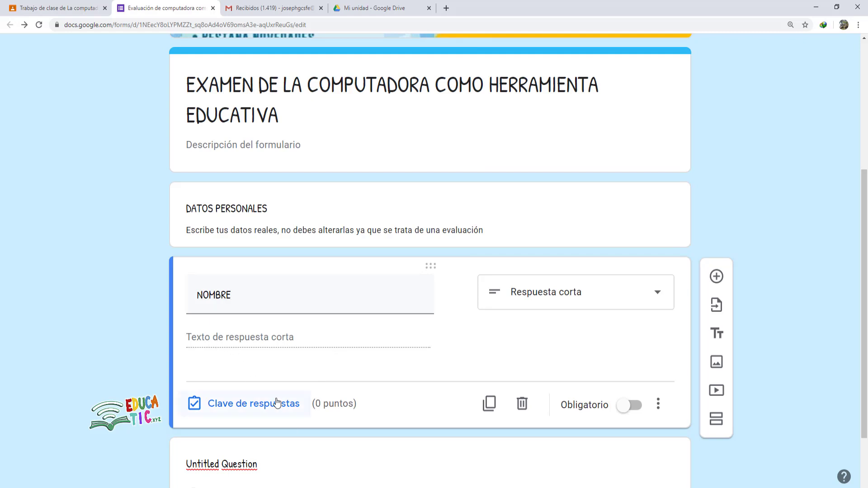
- Leave NOMBRE's answer key at 0 points and close it
left_click(245, 409)
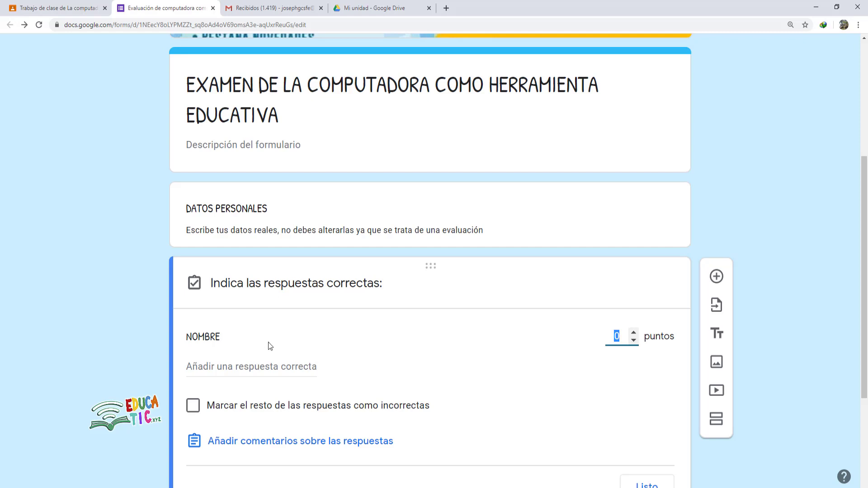
scroll(334, 275, "down", 1)
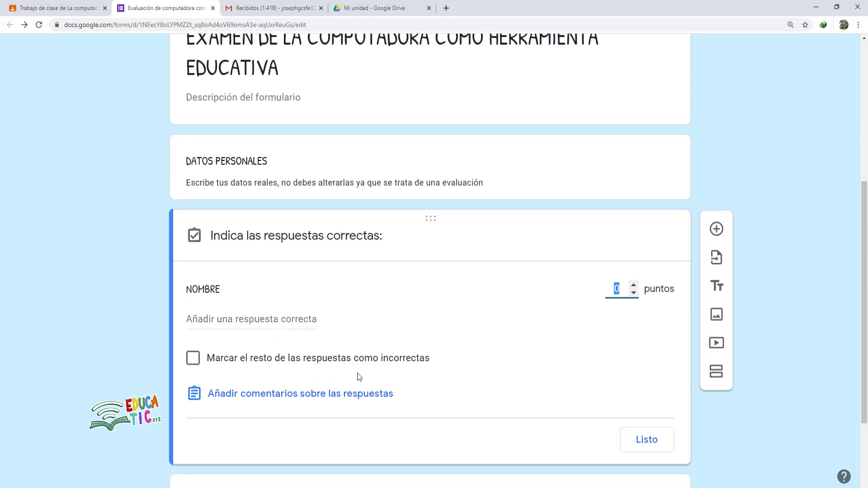
left_click(645, 439)
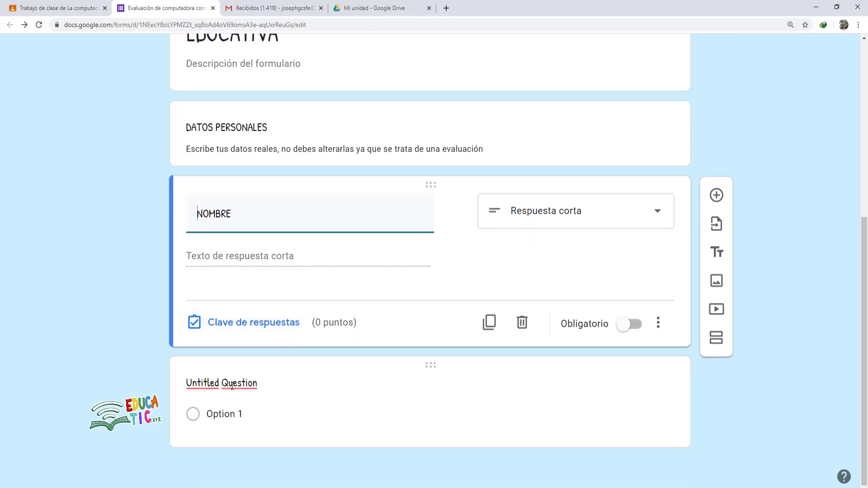
- Make the untitled question below NOMBRE a short-answer 'CORREO ELECTRÓNICO' question
left_click(260, 386)
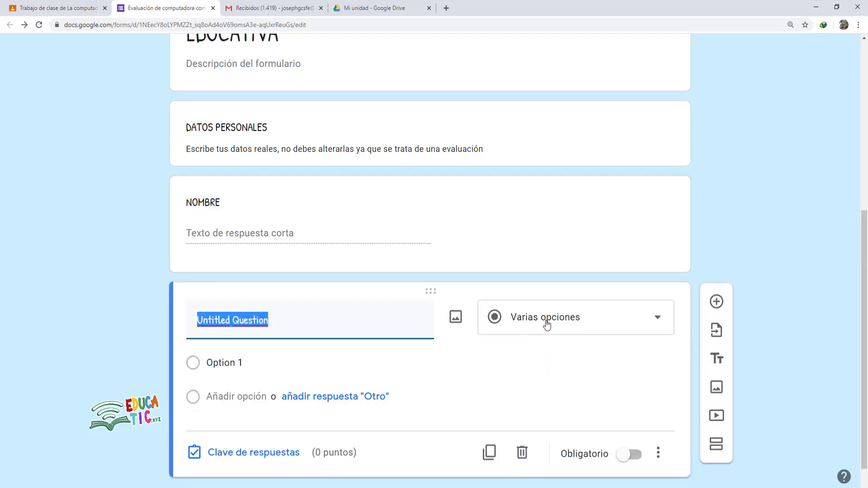
left_click(654, 319)
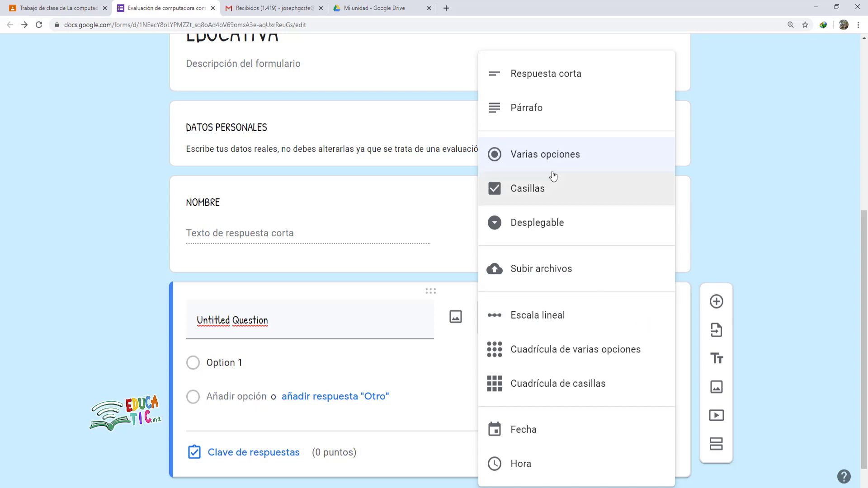
left_click(537, 88)
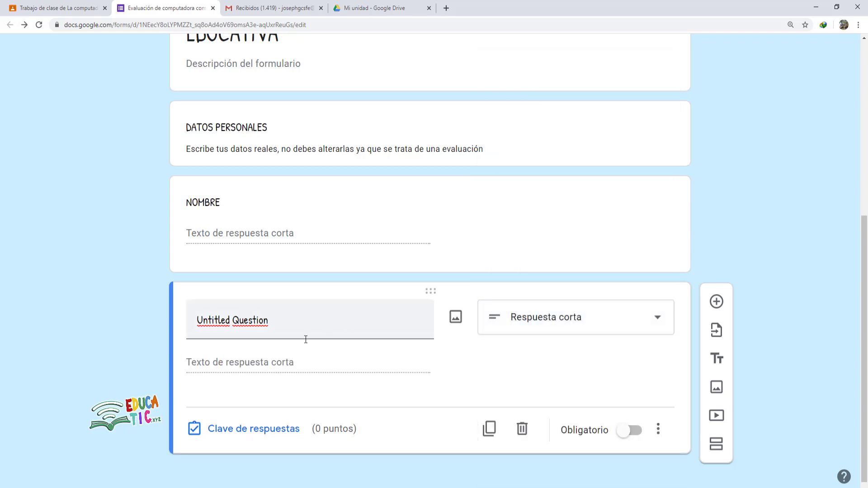
left_click(274, 322)
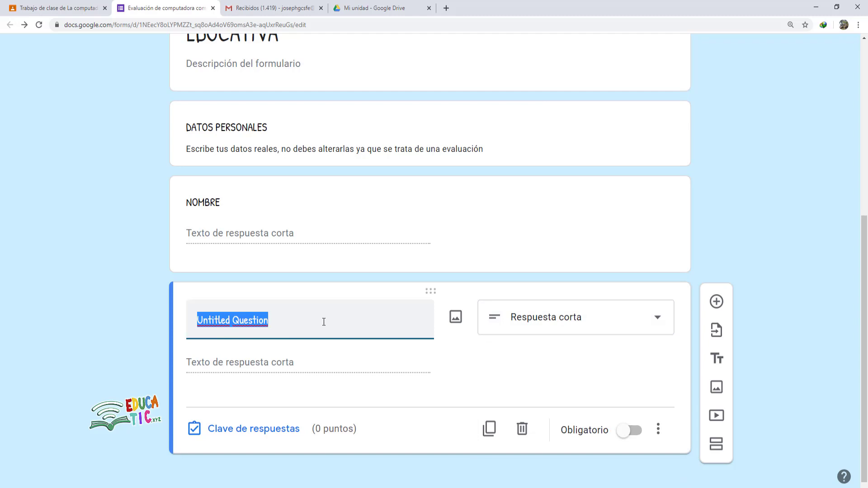
type("CORRE")
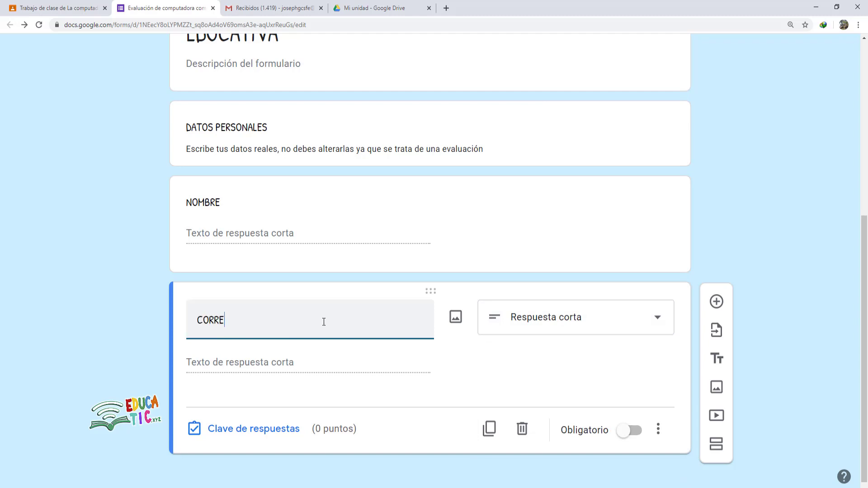
type("O ELECT")
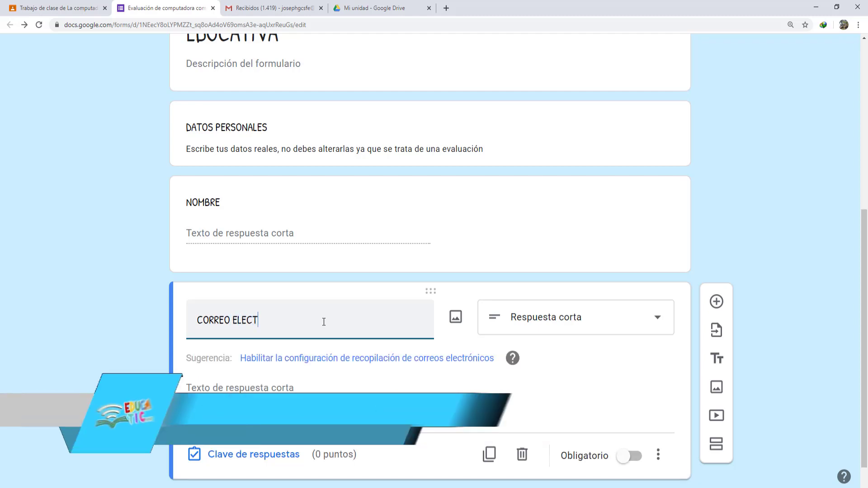
type("RÓNICO")
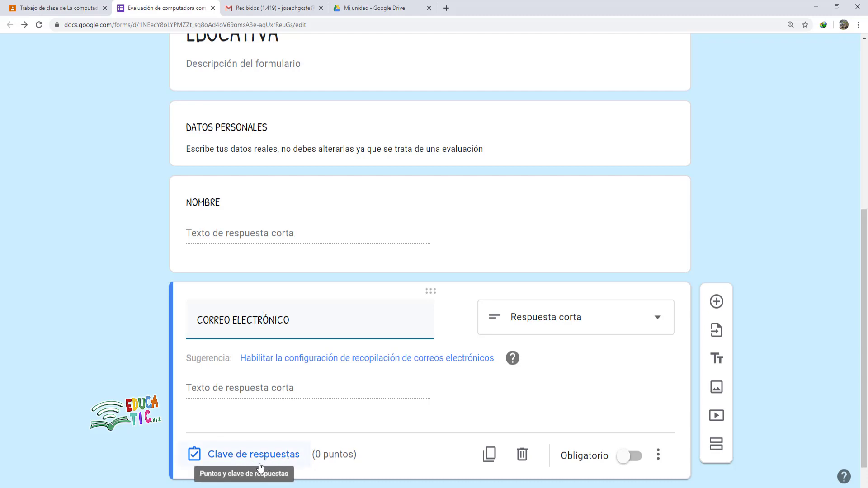
scroll(678, 294, "down", 1)
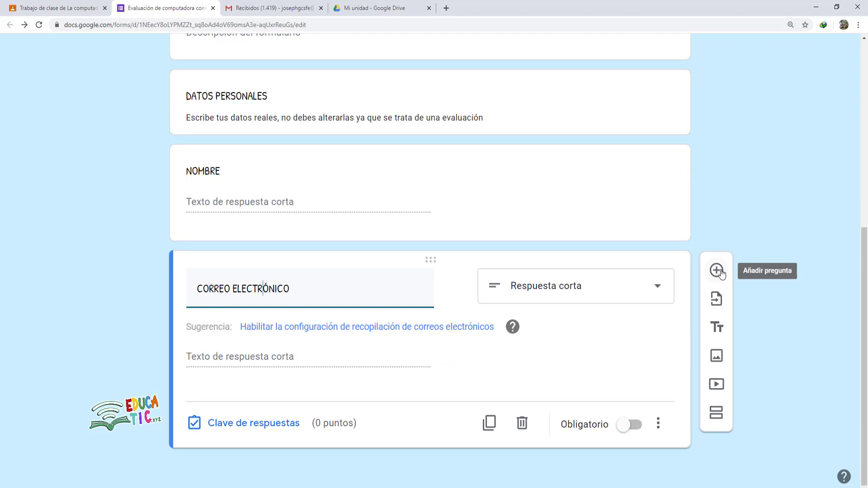
- Add a short-answer 'NÚMERO DE LISTA' question with Número response validation
left_click(719, 272)
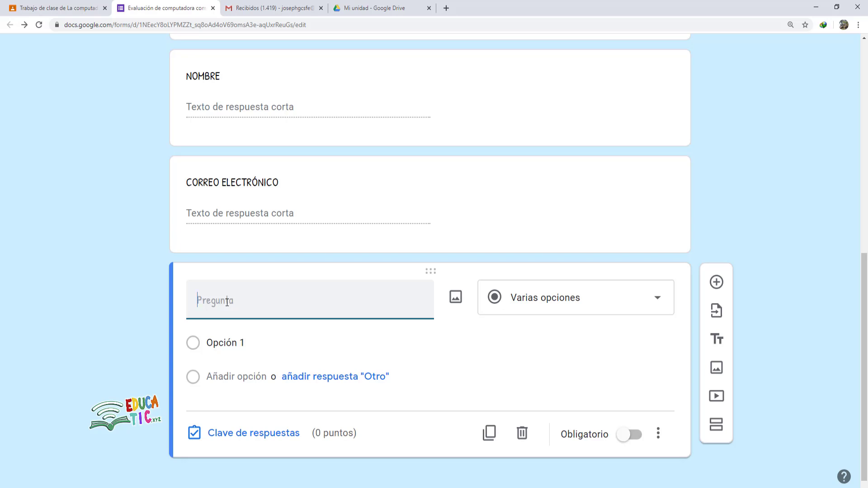
type("NÚMERO DE LISTA")
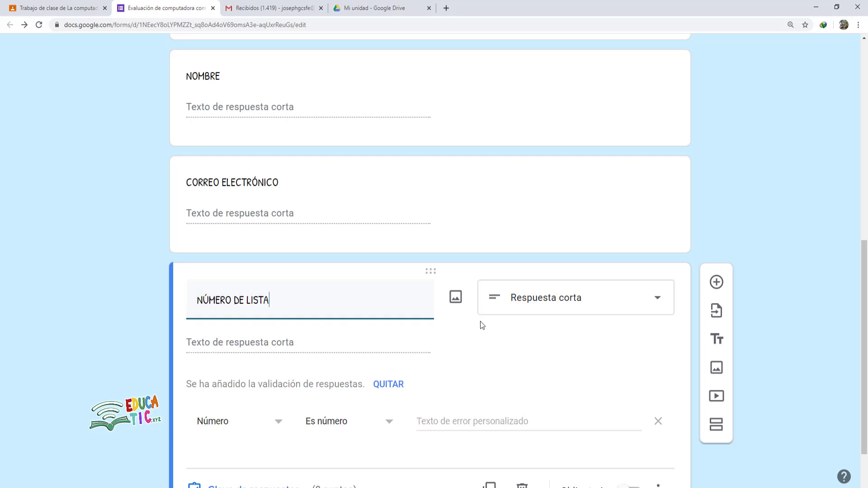
left_click(583, 303)
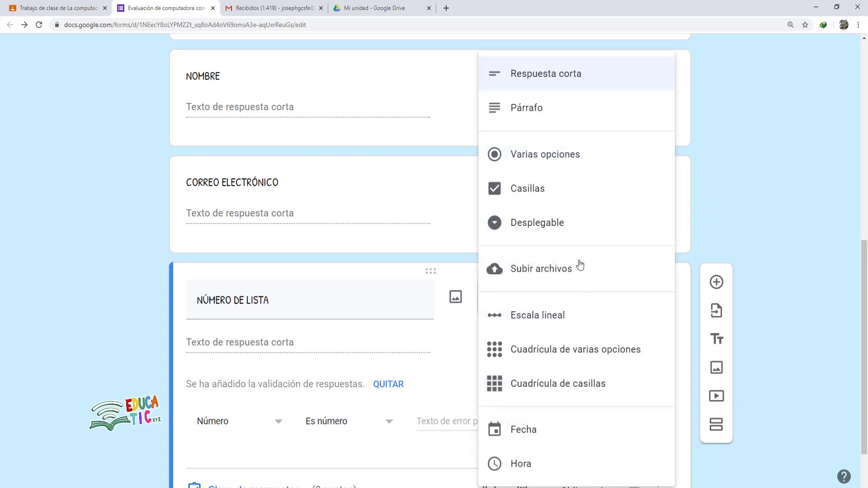
left_click(541, 80)
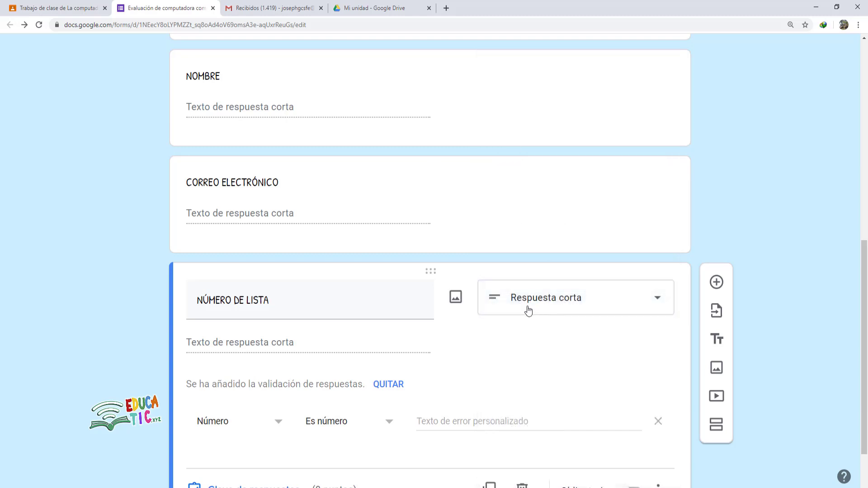
scroll(315, 377, "down", 1)
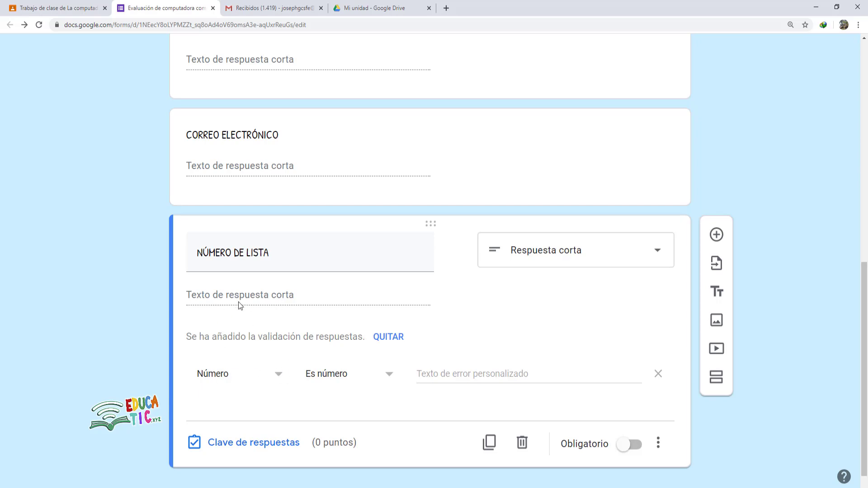
left_click(283, 380)
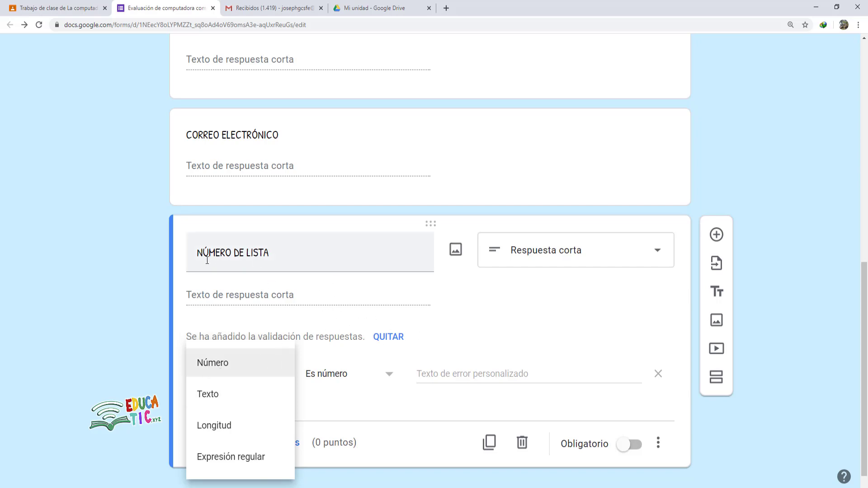
left_click(227, 364)
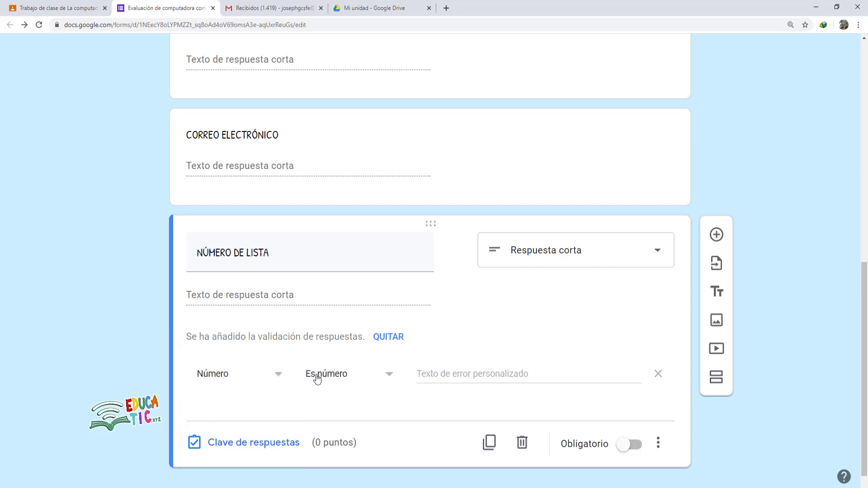
left_click(389, 382)
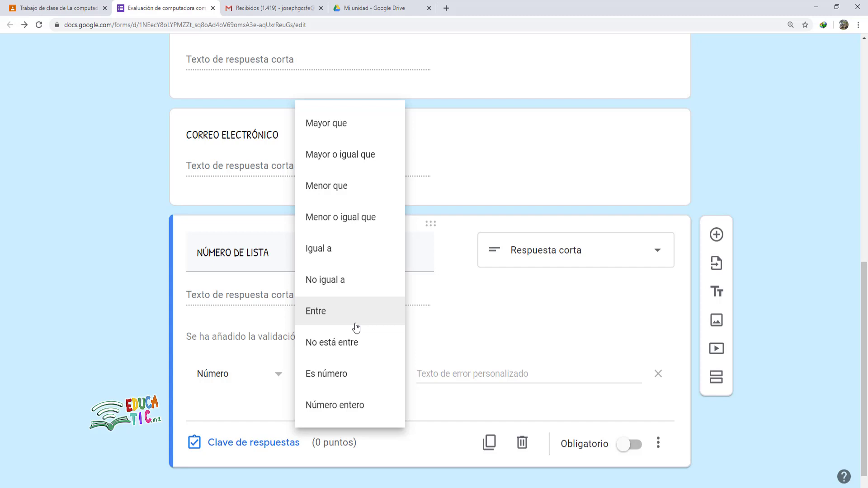
- Require numbers less than 36, with error text 'Revisa el numero que escribiste'
left_click(333, 193)
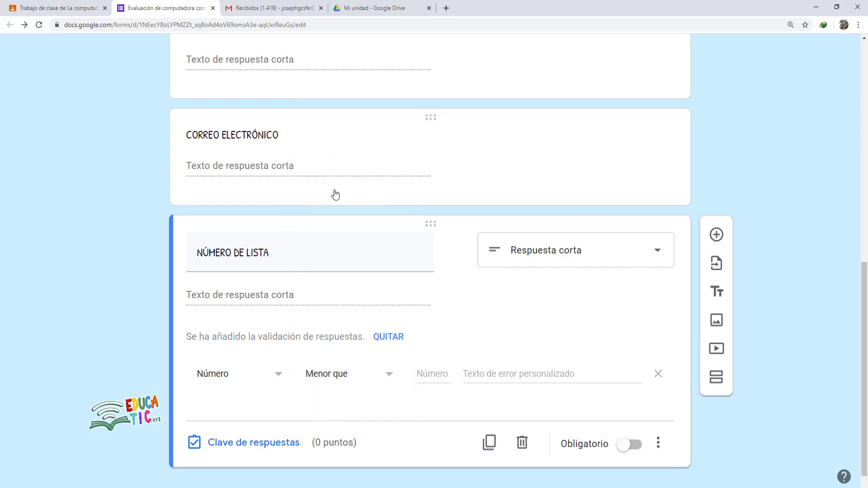
left_click(430, 372)
type("36")
left_click(526, 375)
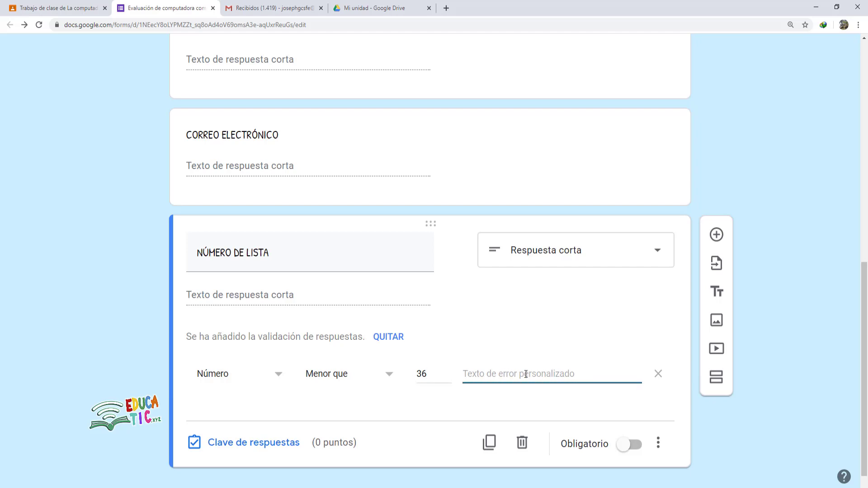
type("rEVISA")
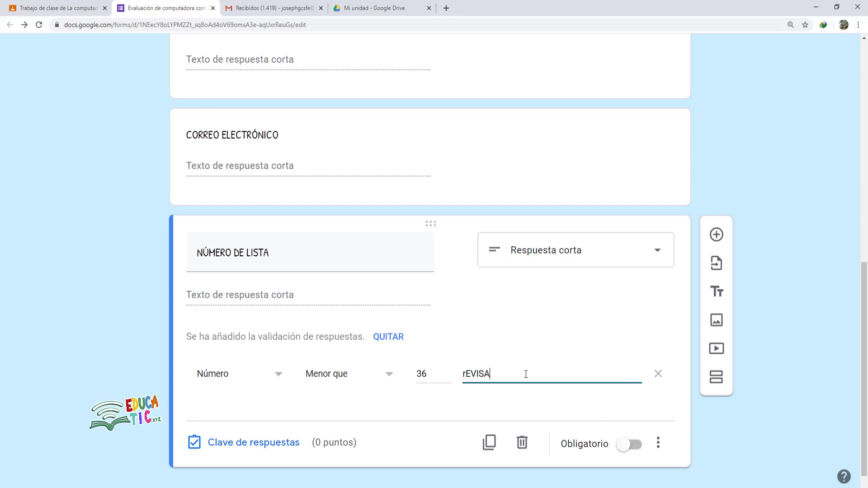
type(" EL NUMERO")
key("BackSpace")
key("BackSpace")
key("BackSpace")
key("BackSpace")
key("BackSpace")
key("BackSpace")
key("BackSpace")
key("BackSpace")
key("BackSpace")
key("BackSpace")
key("BackSpace")
key("BackSpace")
key("BackSpace")
key("BackSpace")
key("BackSpace")
key("BackSpace")
type("Revisa el numero que escribiste")
left_click(464, 414)
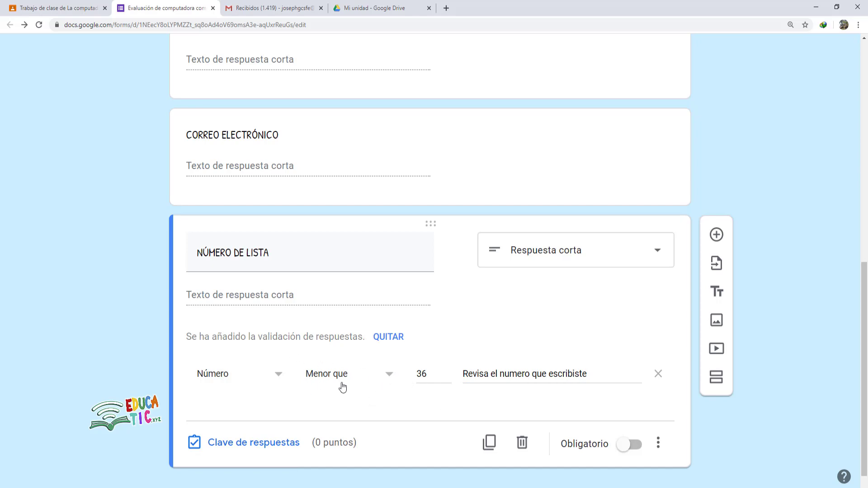
scroll(342, 388, "up", 1)
scroll(343, 388, "down", 2)
scroll(256, 310, "up", 1)
scroll(255, 310, "up", 5)
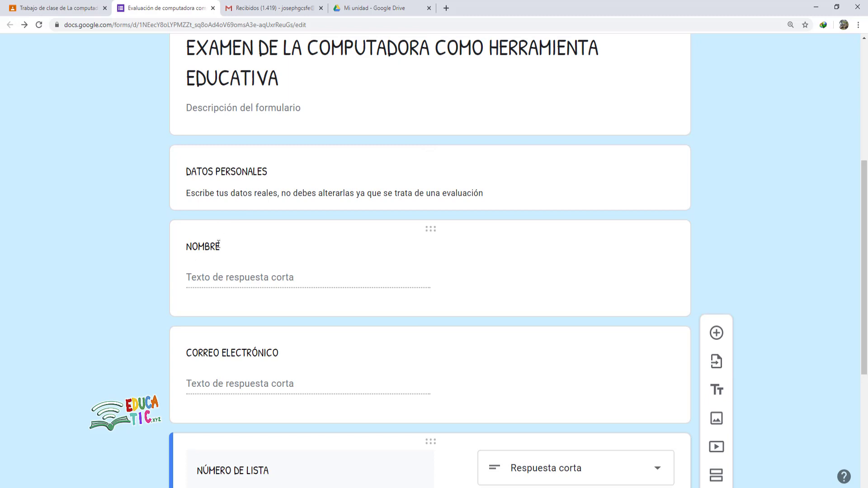
- Make the NÚMERO DE LISTA, CORREO ELECTRÓNICO and NOMBRE questions required
scroll(277, 281, "down", 3)
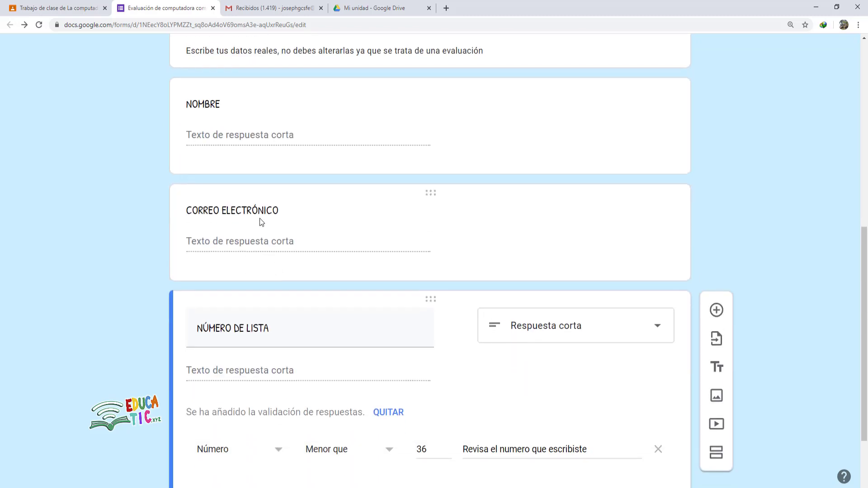
scroll(397, 375, "down", 2)
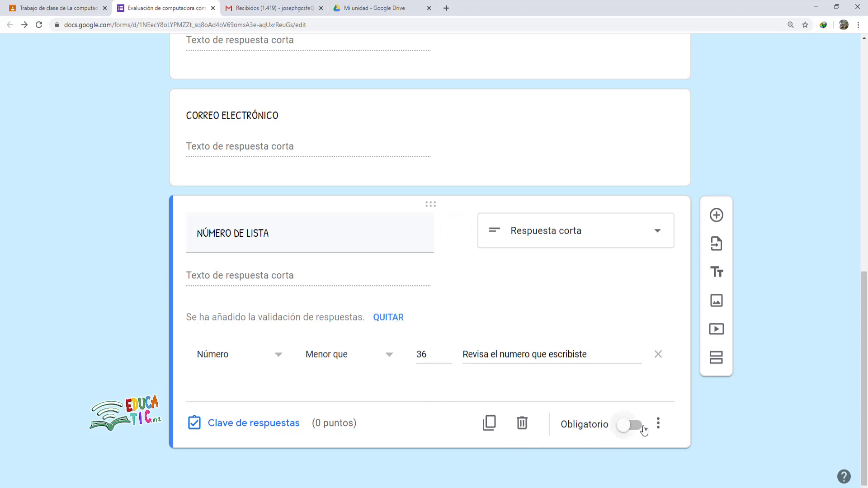
left_click(630, 431)
scroll(575, 354, "up", 2)
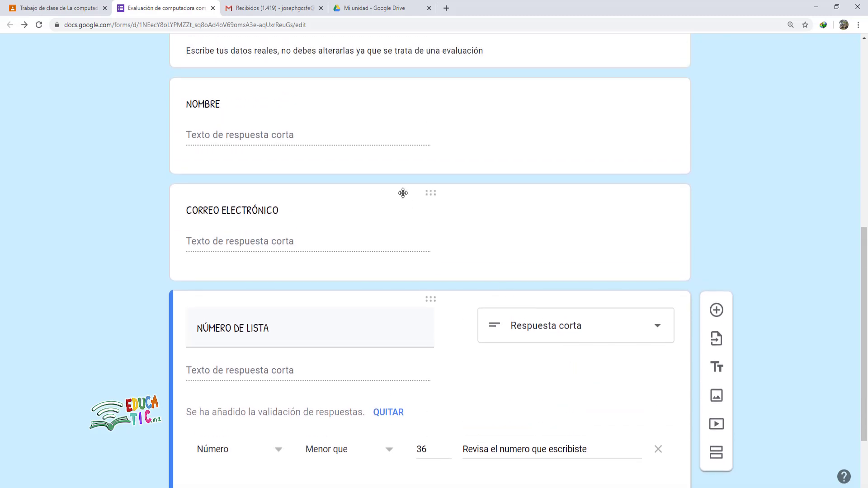
left_click(400, 189)
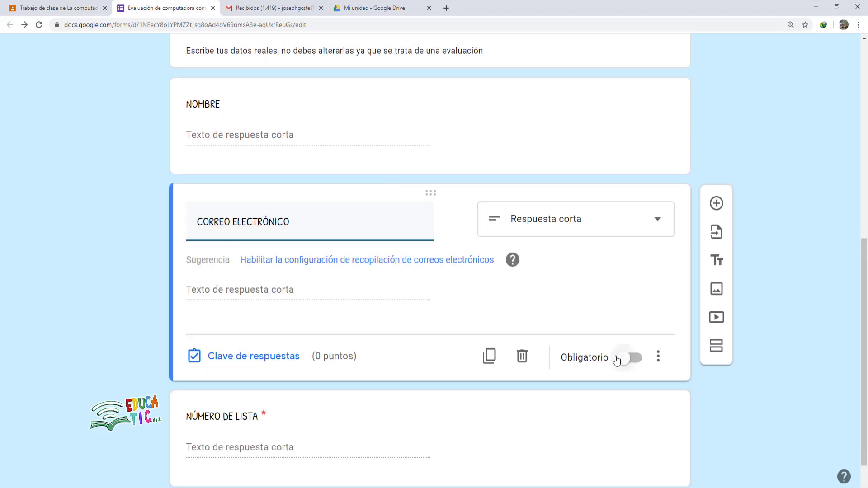
left_click(630, 360)
scroll(544, 335, "up", 3)
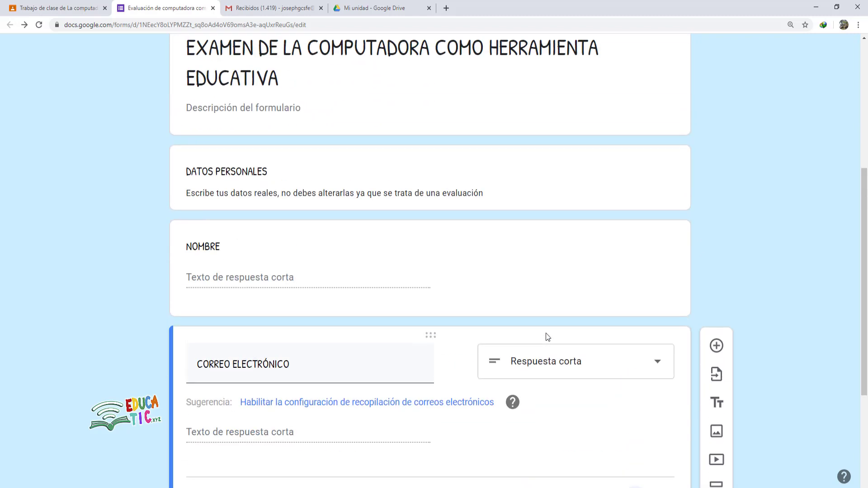
left_click(395, 236)
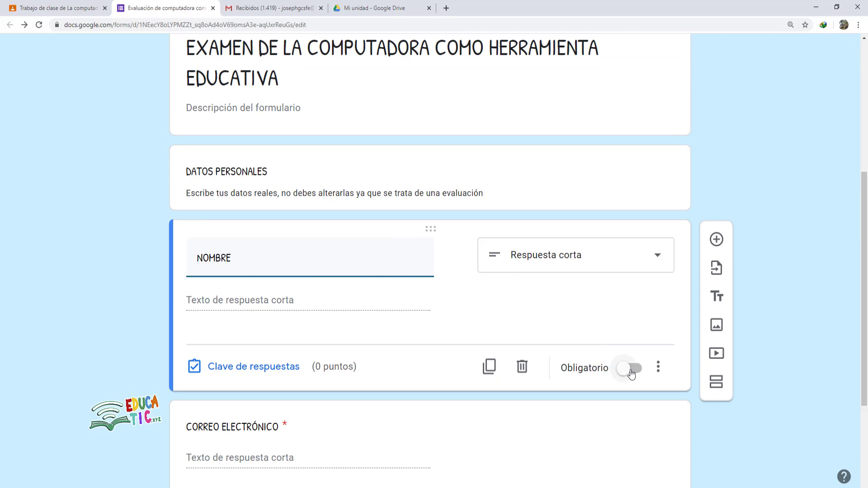
left_click(623, 373)
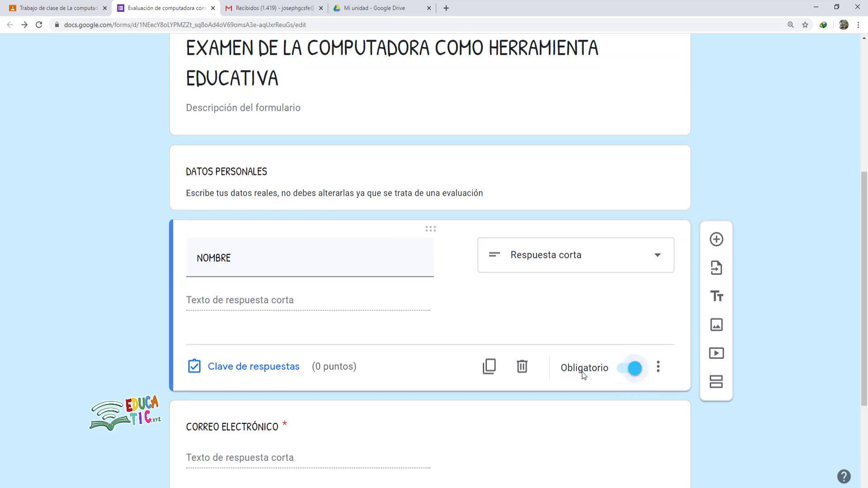
- Review NÚMERO DE LISTA's validation (Número, Menor que 36), then return to the form header
scroll(492, 299, "down", 3)
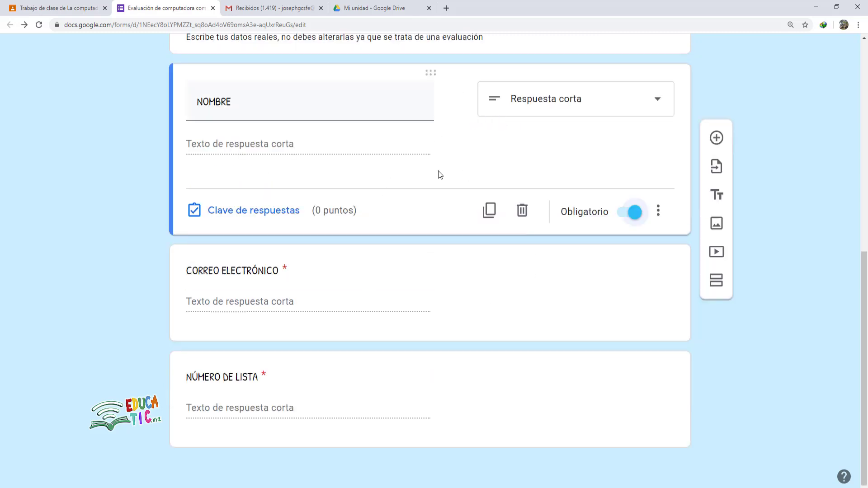
left_click(610, 269)
left_click(620, 420)
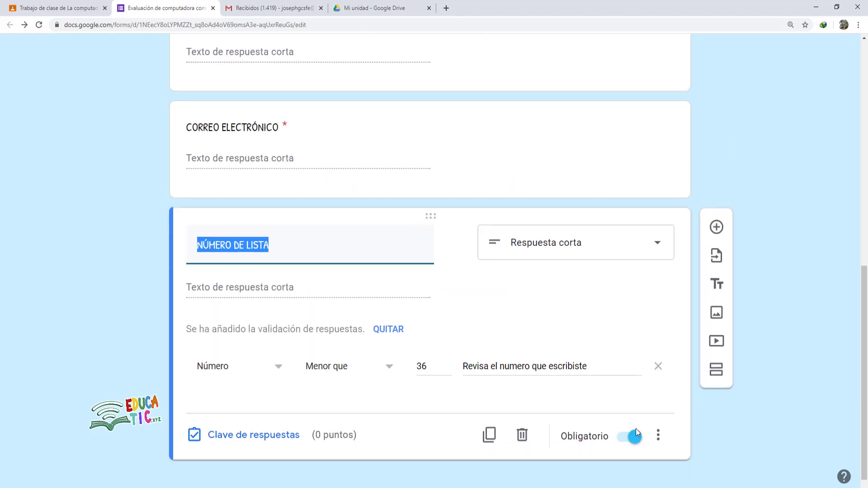
scroll(645, 401, "up", 10)
scroll(335, 307, "down", 3)
scroll(349, 323, "up", 3)
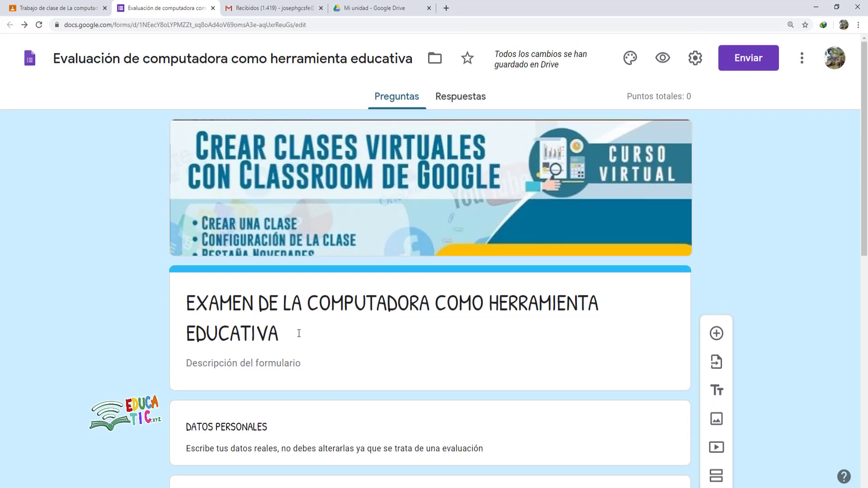
scroll(344, 349, "down", 3)
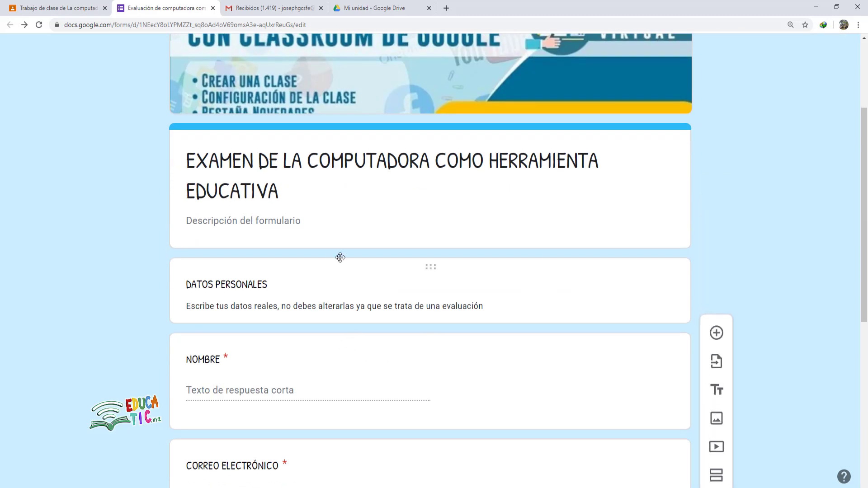
scroll(215, 298, "down", 1)
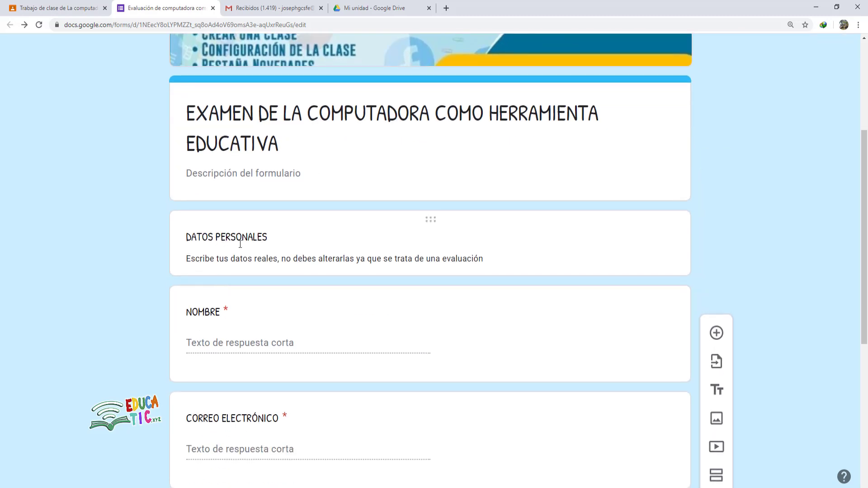
scroll(374, 290, "down", 6)
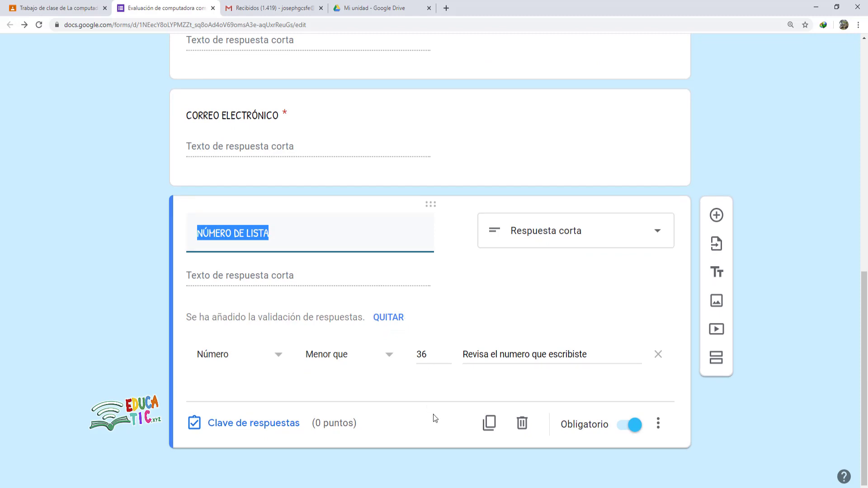
left_click(449, 410)
left_click(277, 487)
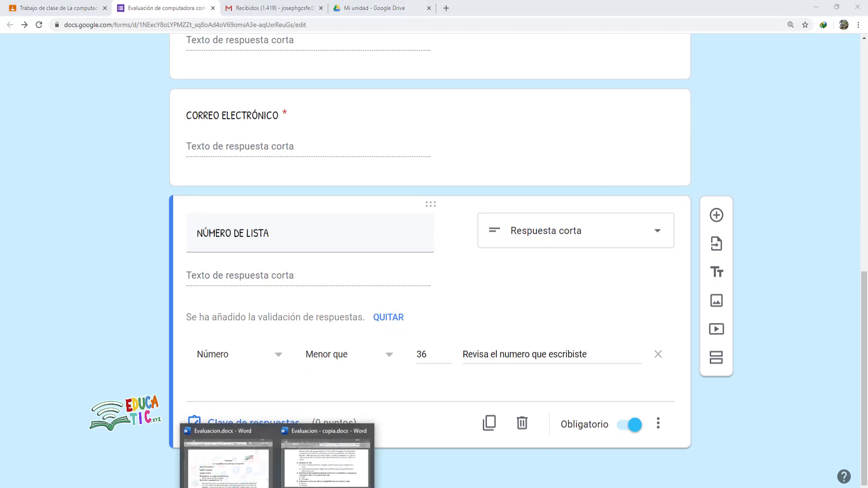
left_click(250, 468)
scroll(424, 284, "down", 5)
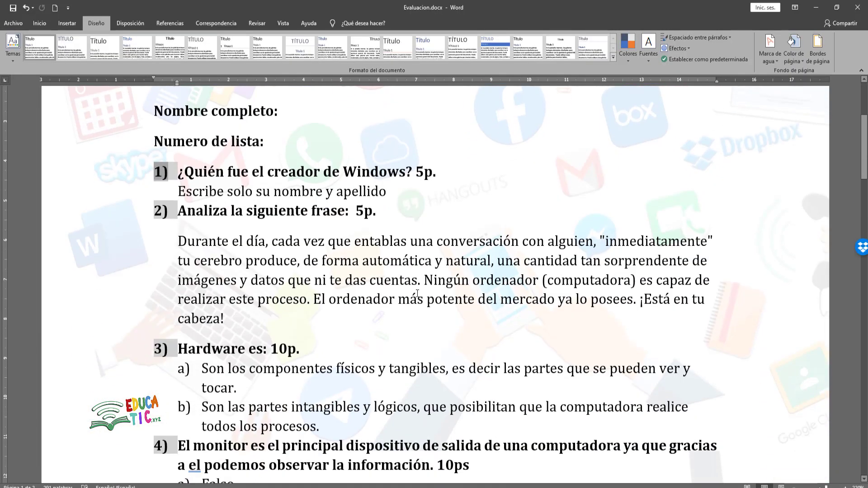
key("alt+Tab")
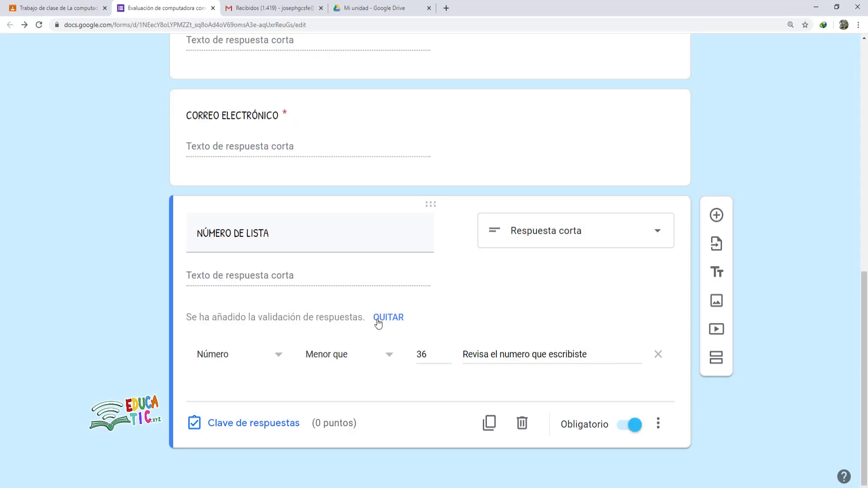
scroll(353, 351, "up", 4)
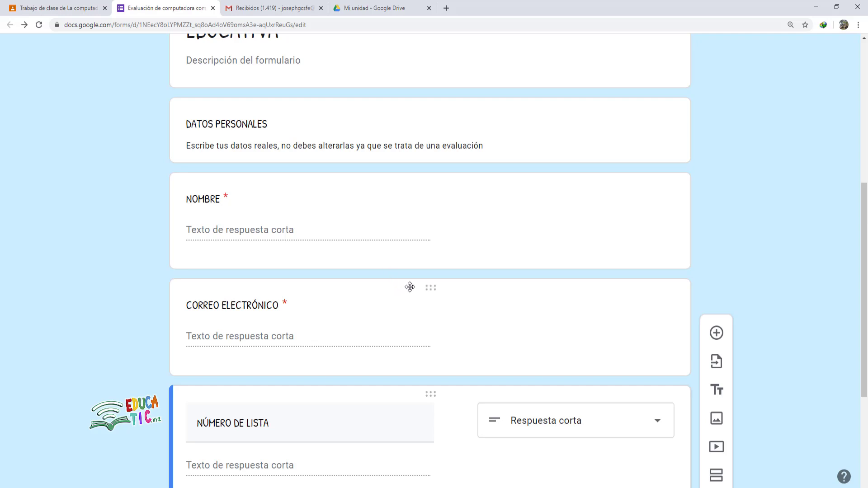
scroll(438, 291, "down", 4)
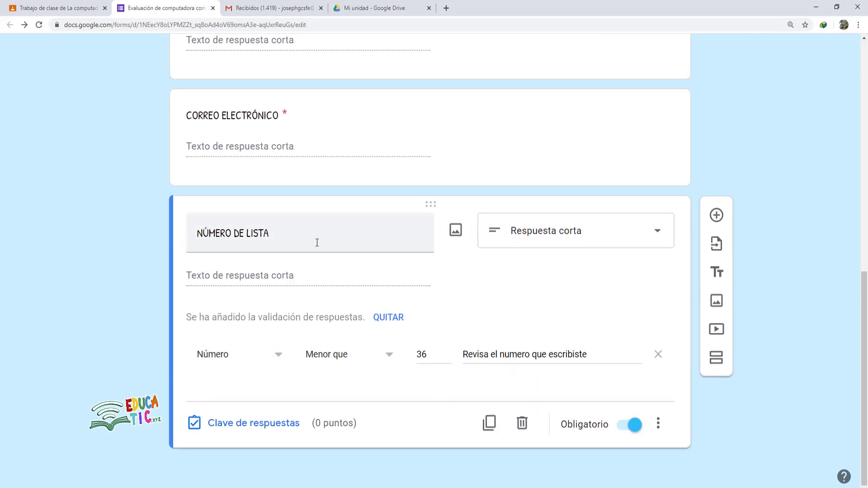
triple_click(398, 223)
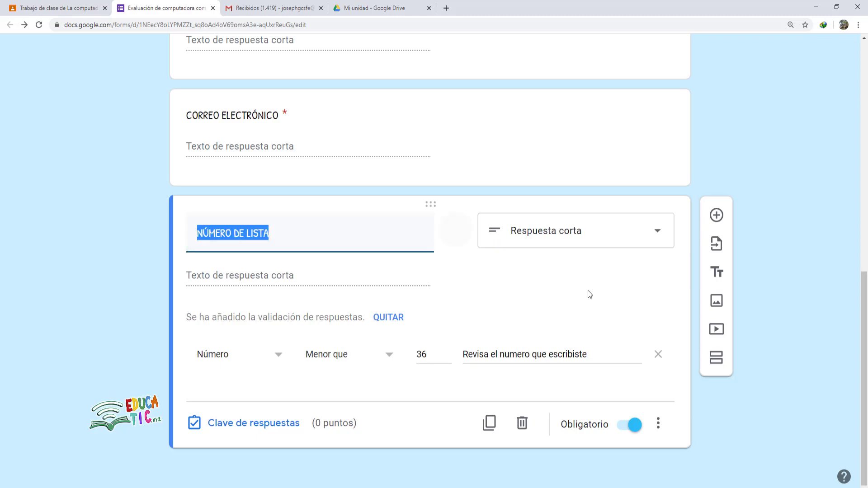
- Add a new section after the personal data and title it 'RESPONDE LAS SIGUIENTES PREGUNTAS'
left_click(719, 365)
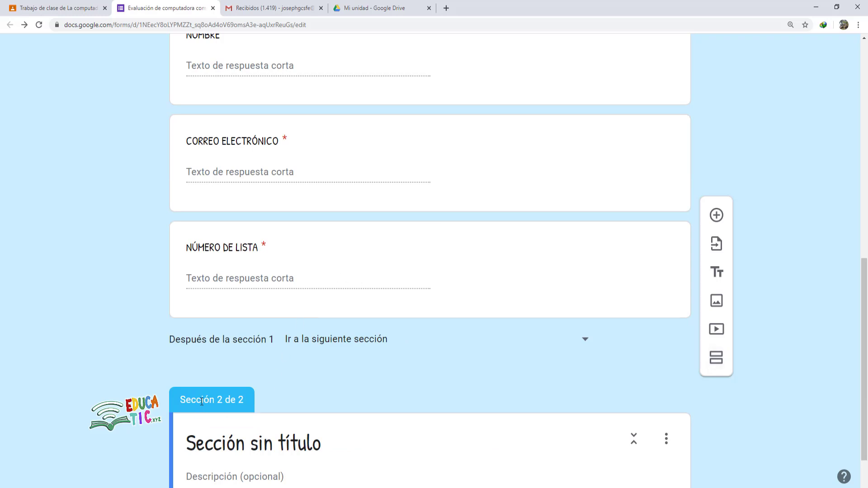
scroll(386, 366, "up", 7)
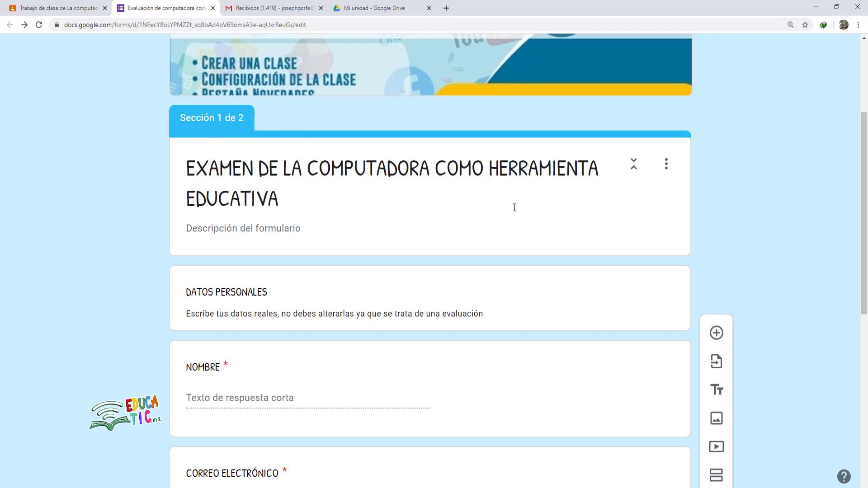
scroll(453, 232, "down", 9)
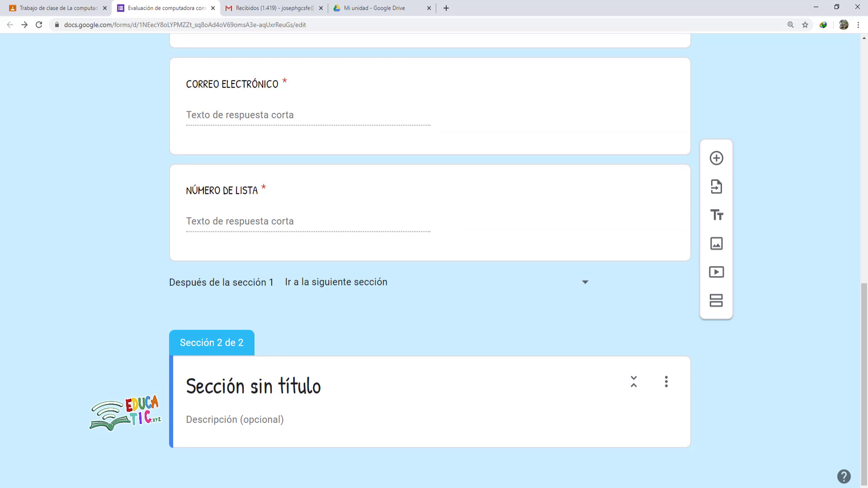
left_click(316, 380)
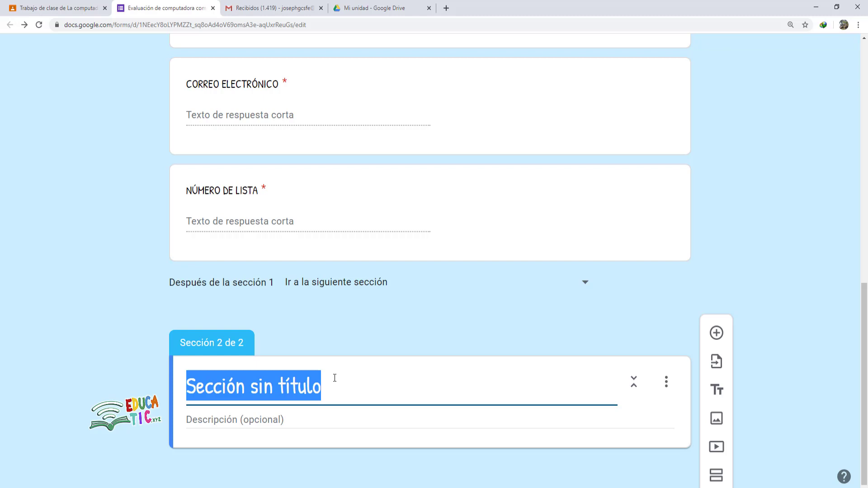
type("RESPONDE LAS SIGUIENTES")
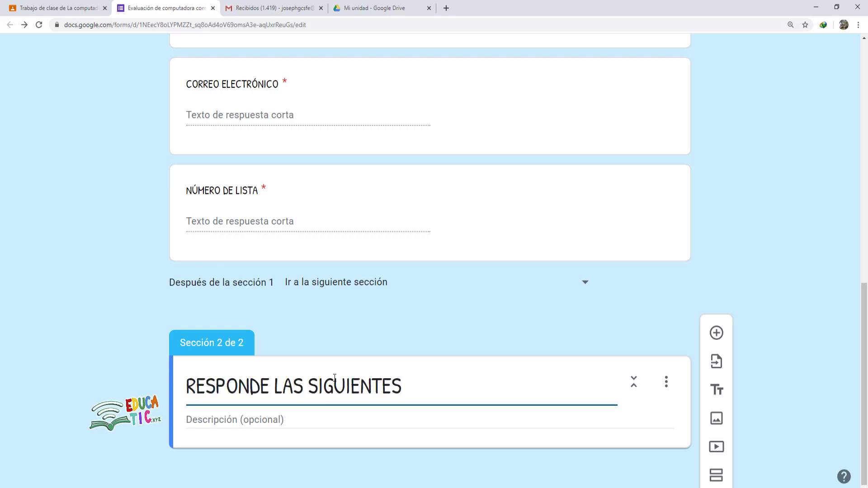
type(" PREGUNTAS")
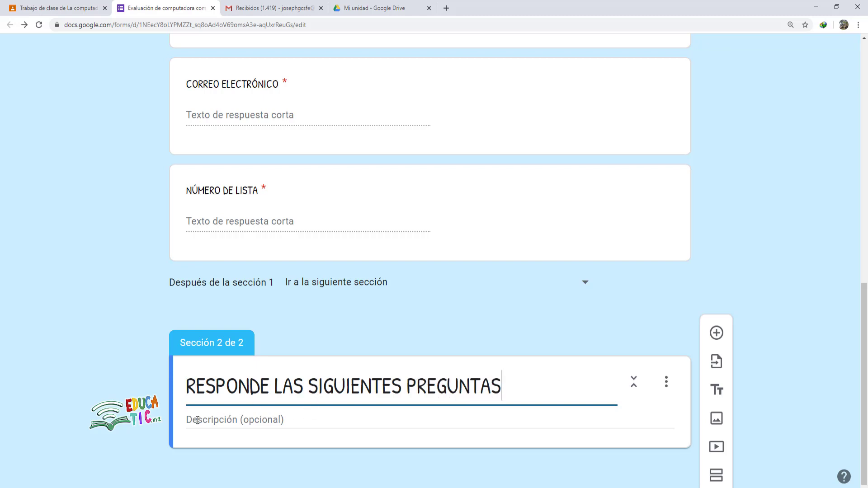
left_click(366, 439)
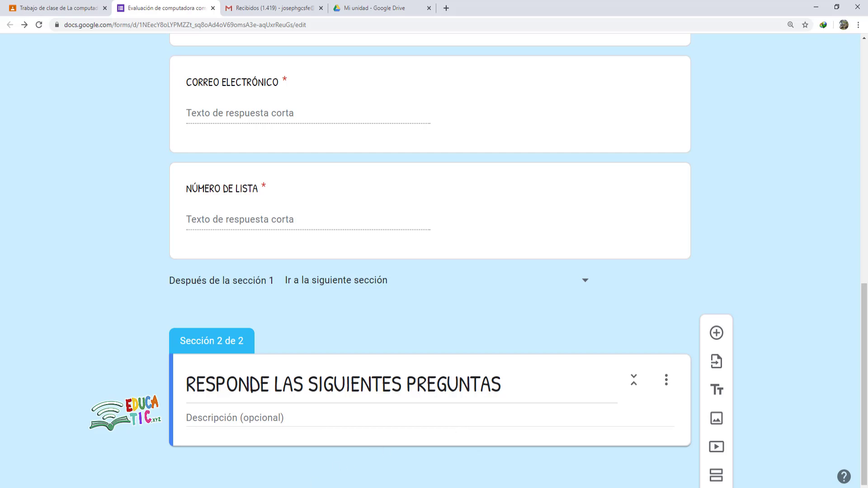
left_click(256, 480)
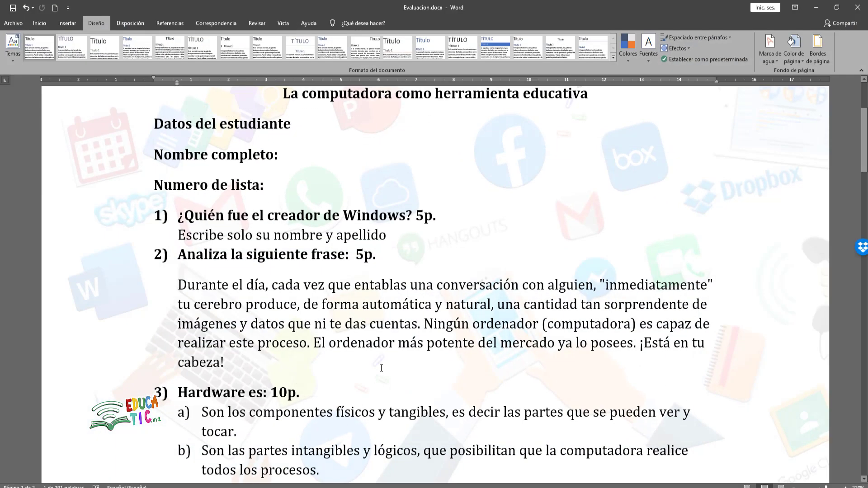
scroll(379, 370, "down", 1)
scroll(379, 370, "down", 4)
scroll(261, 295, "up", 5)
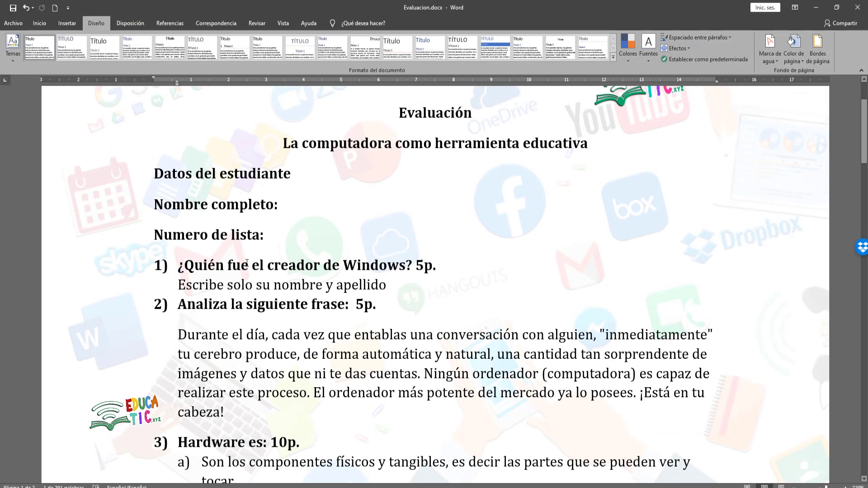
left_click(169, 266)
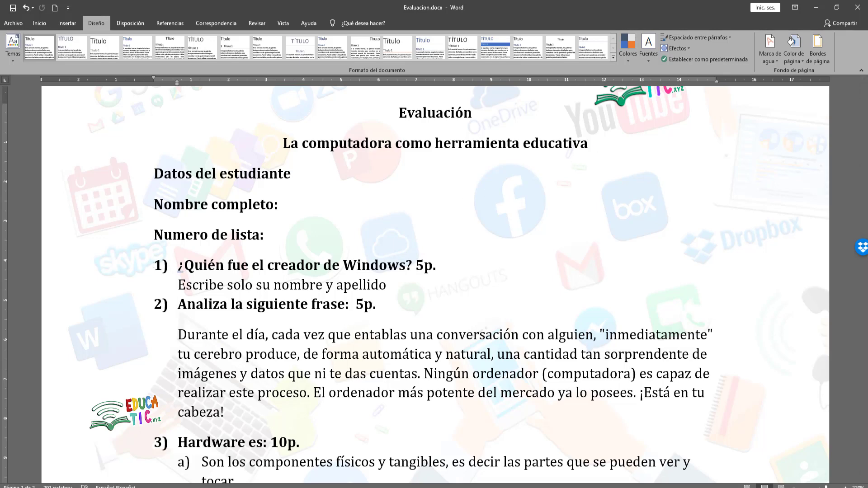
left_click(190, 487)
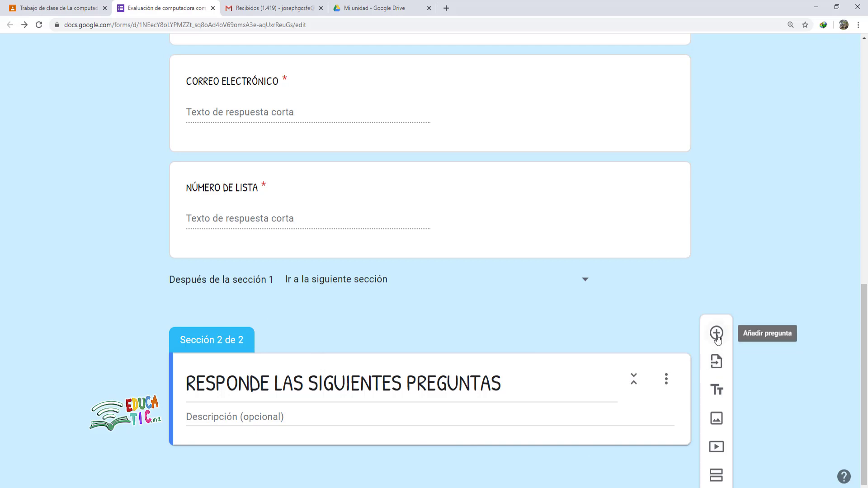
- Add a Respuesta corta question to section 2, then bring up the Evaluacion.docx exam in Word
left_click(716, 334)
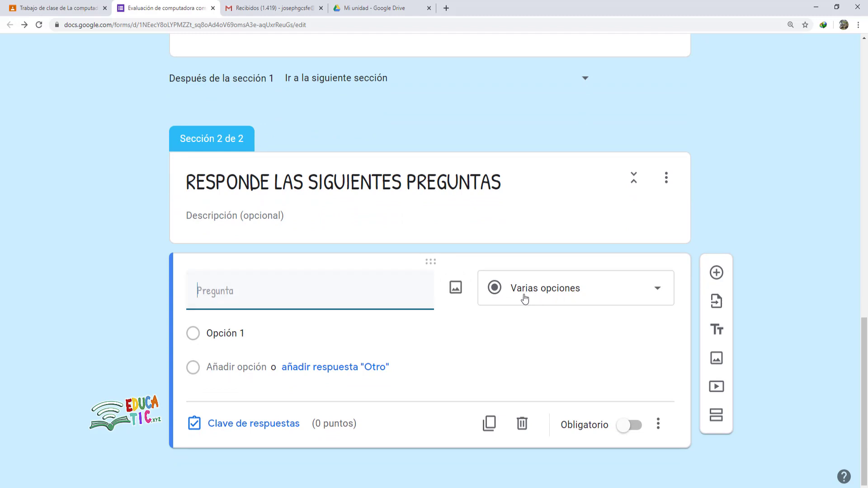
left_click(575, 296)
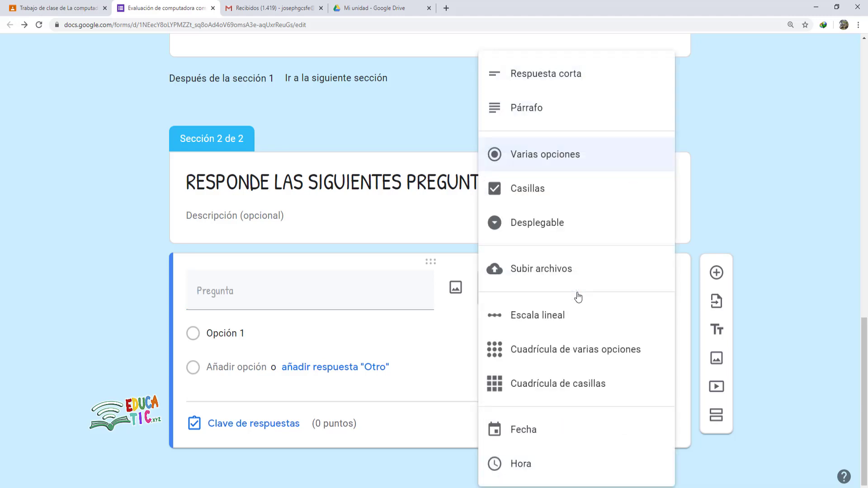
left_click(559, 83)
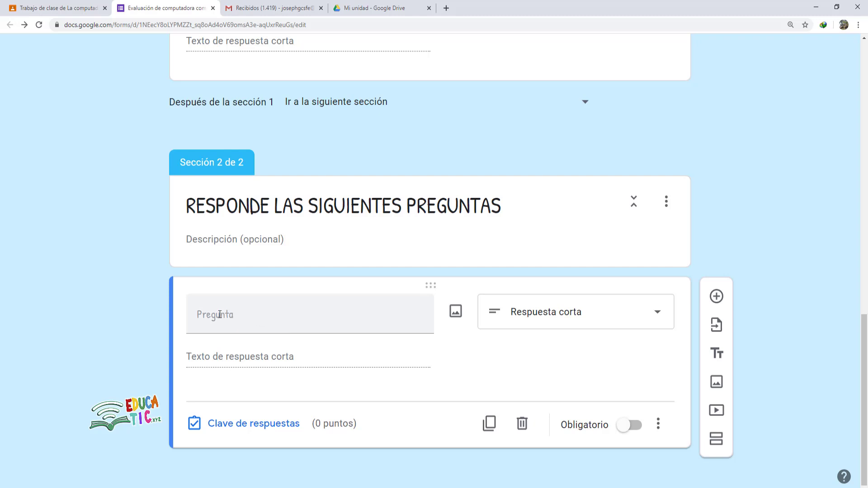
left_click(219, 315)
left_click(278, 487)
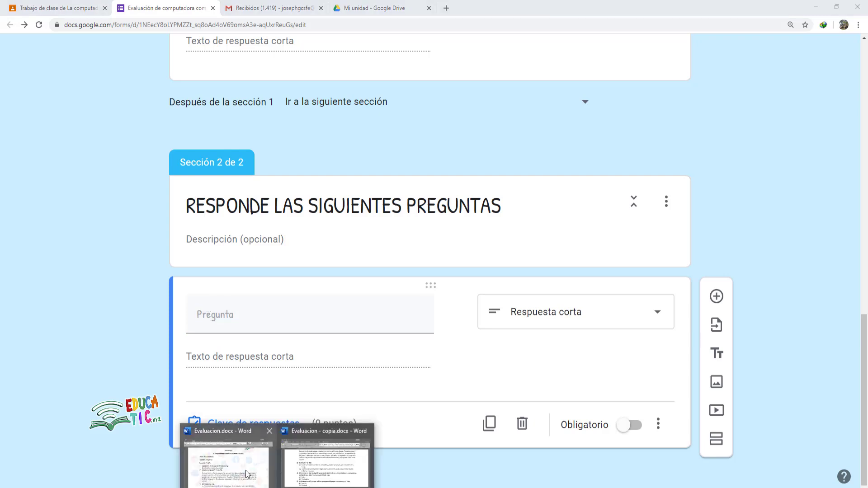
left_click(235, 466)
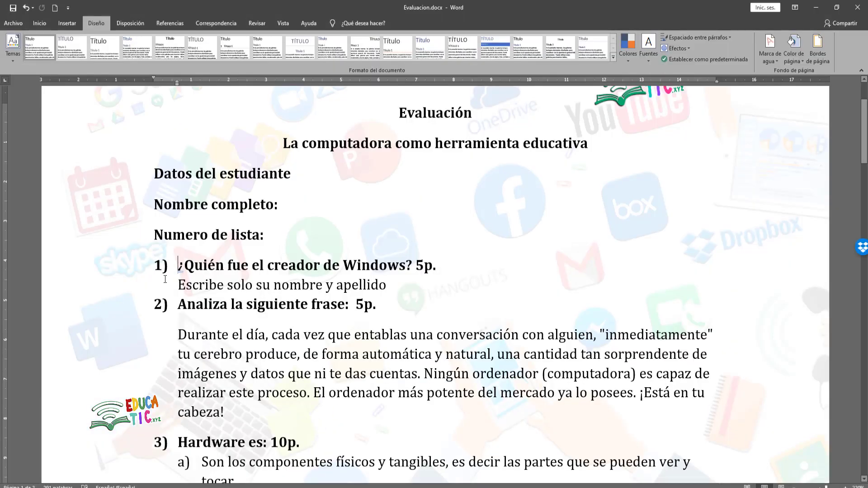
key("alt+Tab")
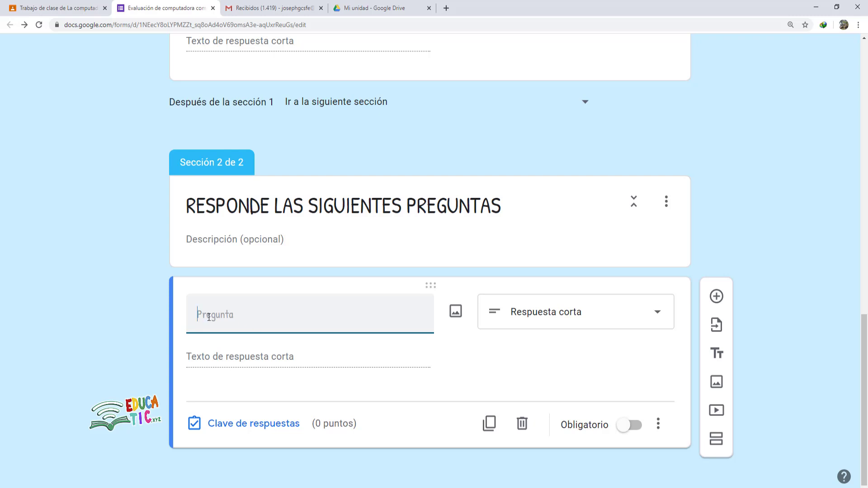
- Paste '¿QUIEN EL CREADOR DE MICROSOFT?' as the question text and remove the stray E
type("¿QUIEN E EL CREADOR DE MICROSOFT?")
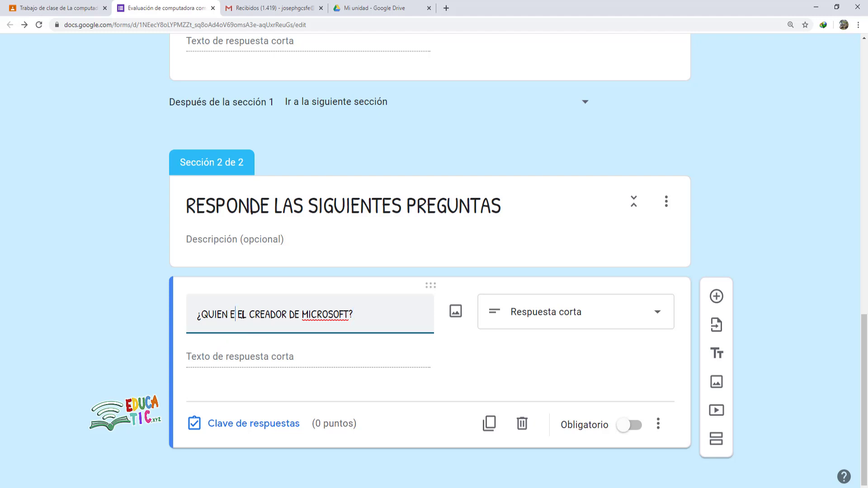
key("BackSpace")
key("BackSpace")
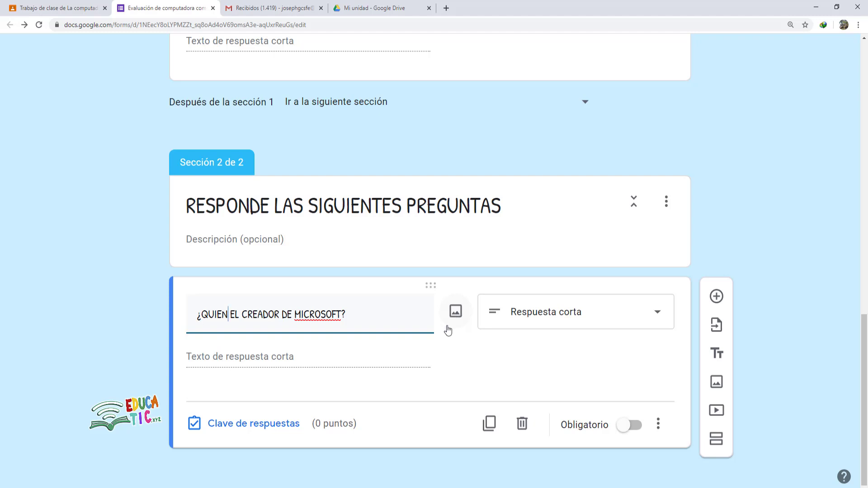
- Insert a Bill Gates photo from a Google Images search for 'BILL GATES' into the question
left_click(456, 317)
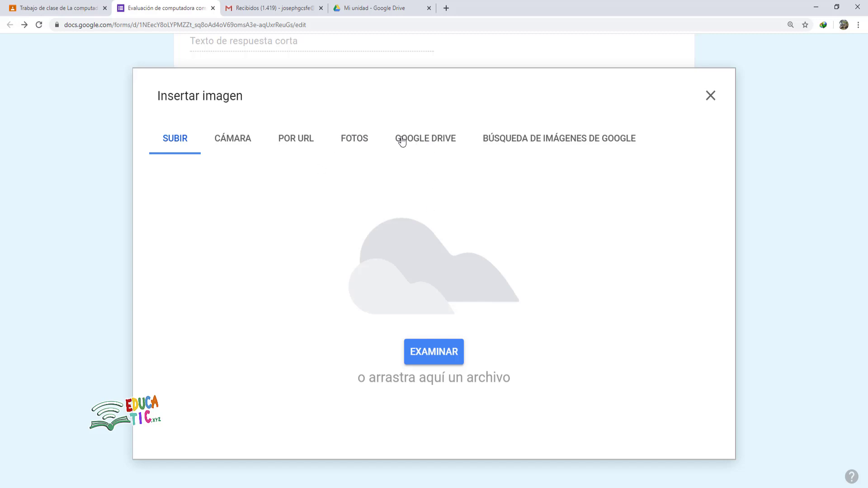
left_click(533, 143)
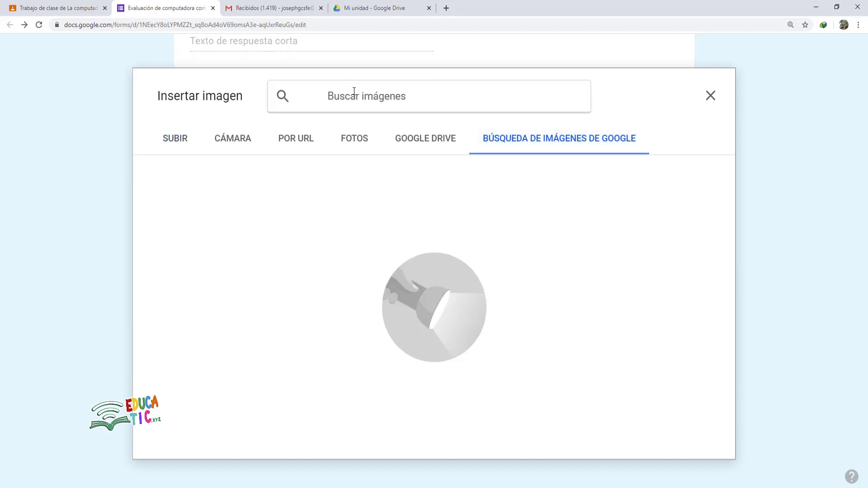
type("BILL GATES")
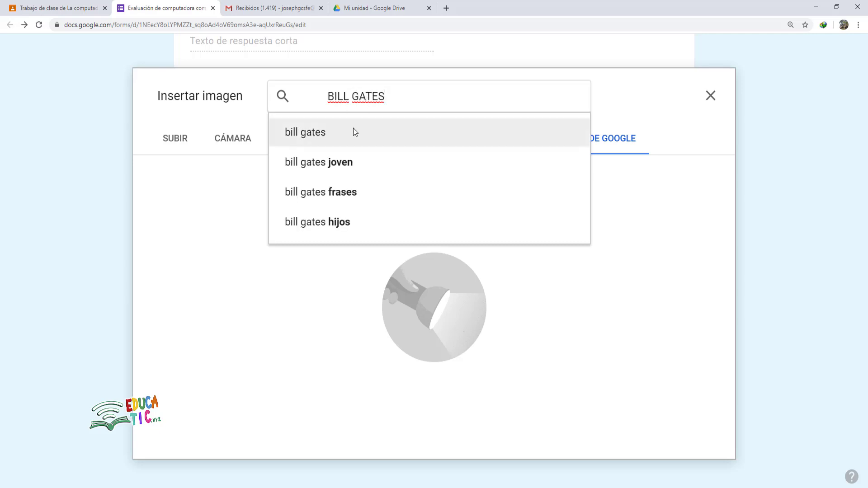
left_click(353, 129)
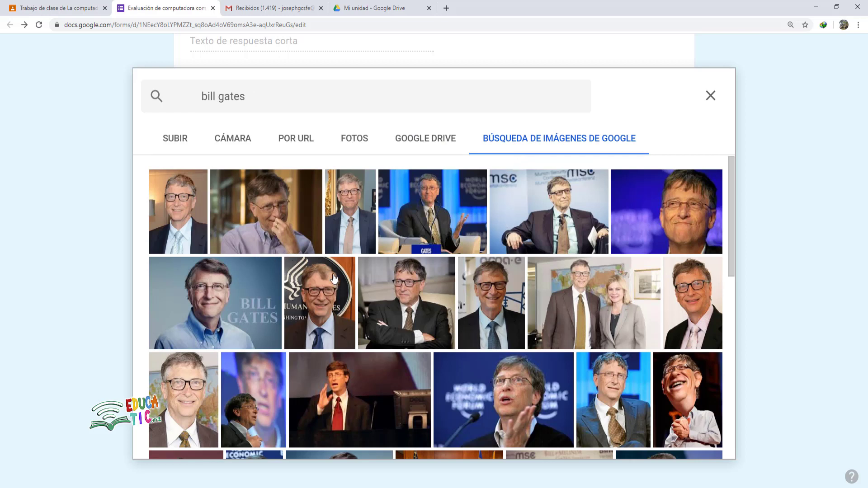
left_click(339, 312)
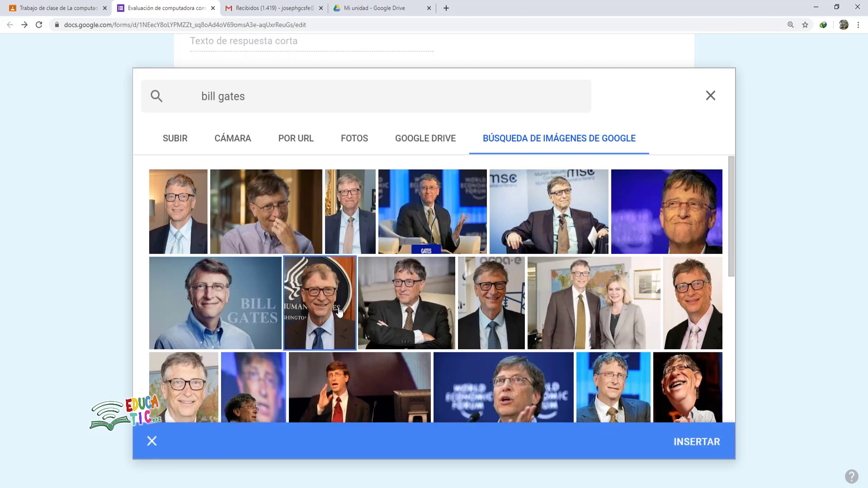
left_click(705, 446)
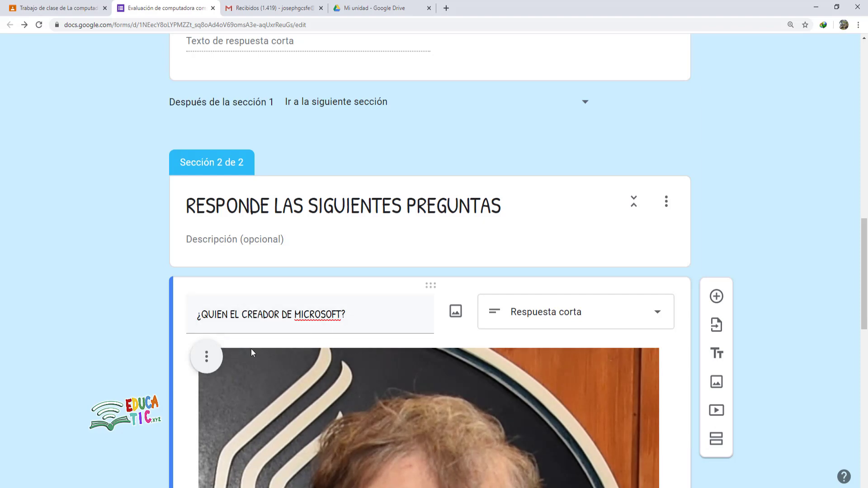
- Shrink the inserted photo, open the question's answer key, and bring up the Word exam
scroll(380, 329, "down", 10)
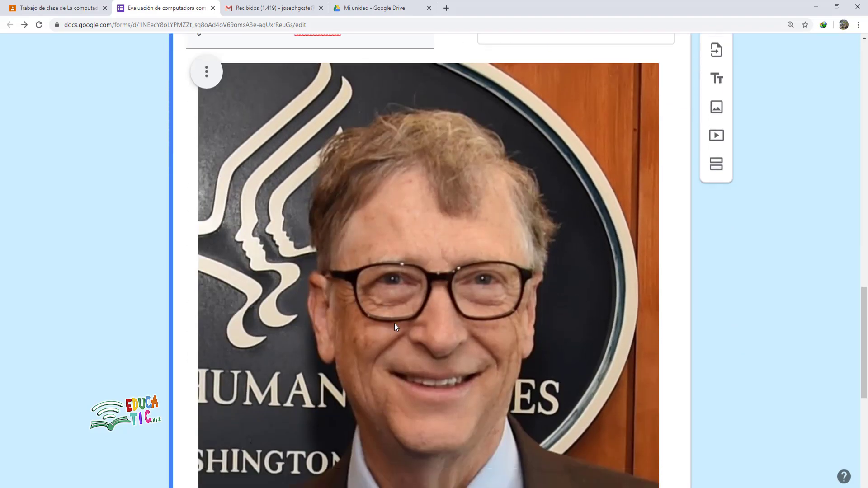
scroll(476, 316, "down", 3)
scroll(476, 317, "up", 4)
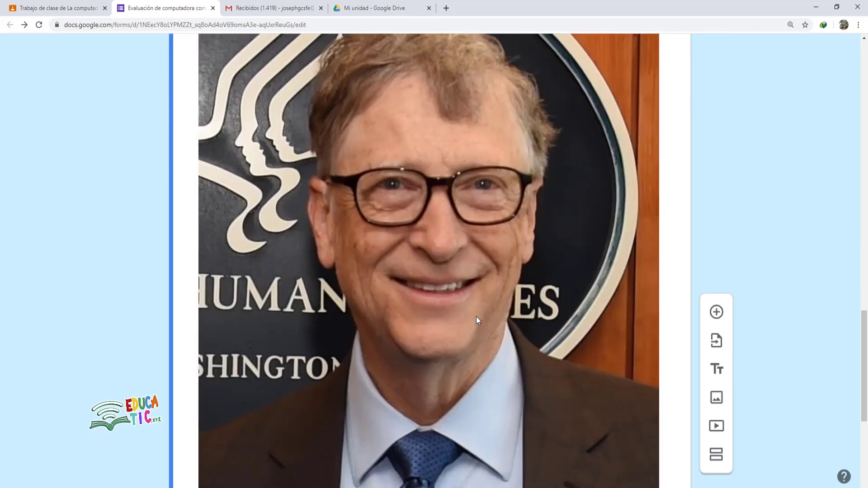
scroll(497, 325, "down", 6)
left_click_drag(658, 312, 488, 92)
left_click_drag(486, 313, 356, 194)
scroll(380, 174, "up", 3)
scroll(378, 224, "down", 1)
scroll(376, 230, "down", 2)
scroll(238, 358, "up", 1)
scroll(244, 361, "down", 1)
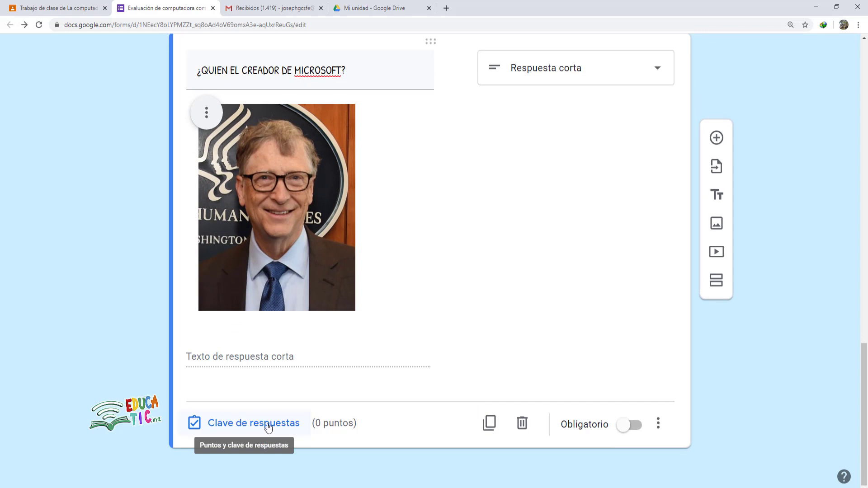
left_click(252, 425)
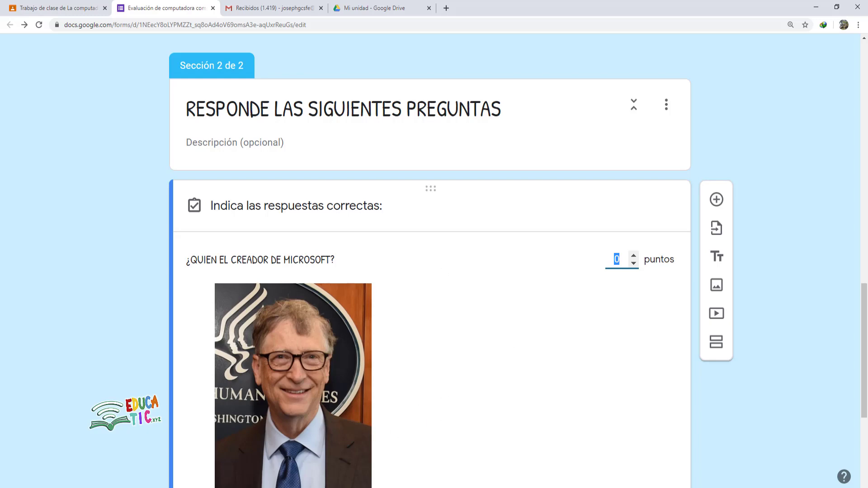
left_click(226, 472)
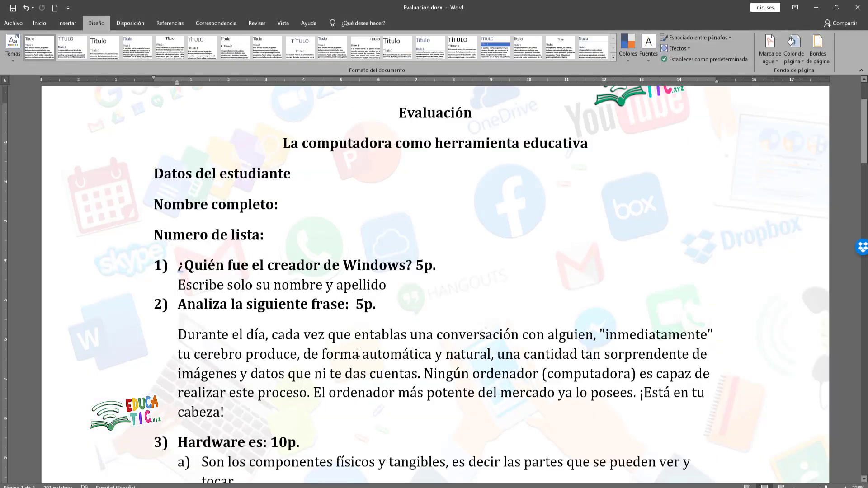
- Scroll through the Evaluacion.docx exam to review its questions up to question 12
scroll(393, 302, "down", 5)
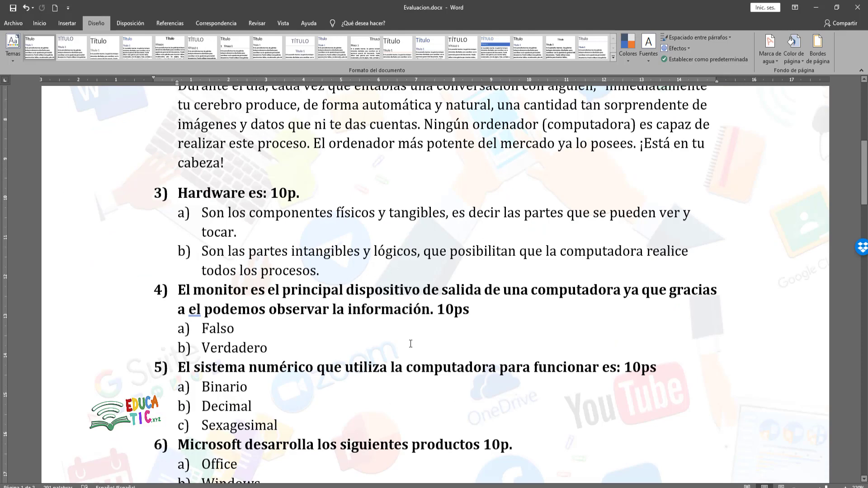
scroll(410, 343, "down", 14)
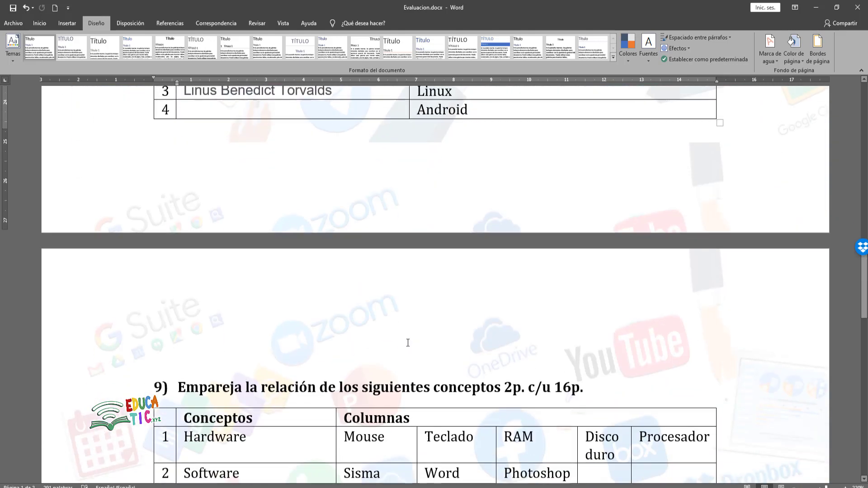
scroll(408, 342, "down", 5)
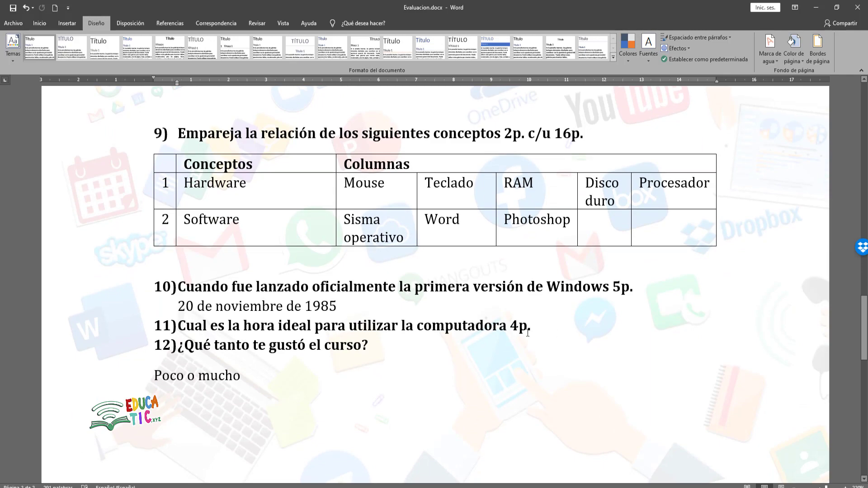
scroll(536, 318, "up", 18)
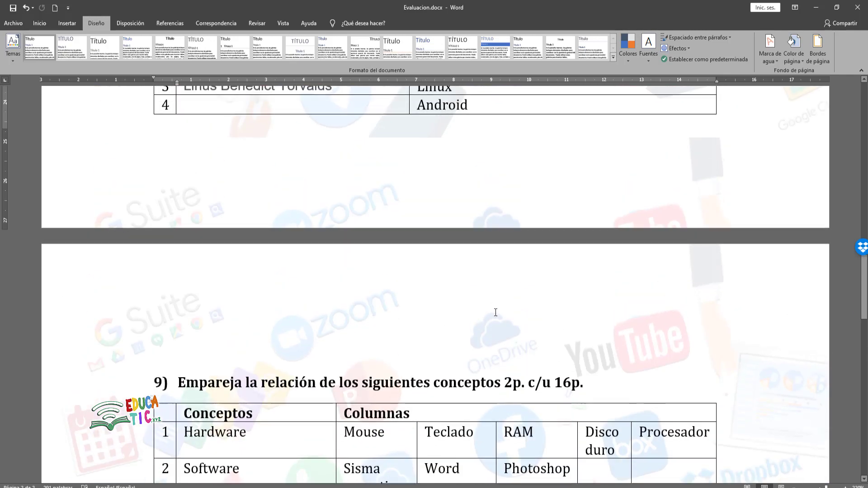
scroll(496, 318, "up", 8)
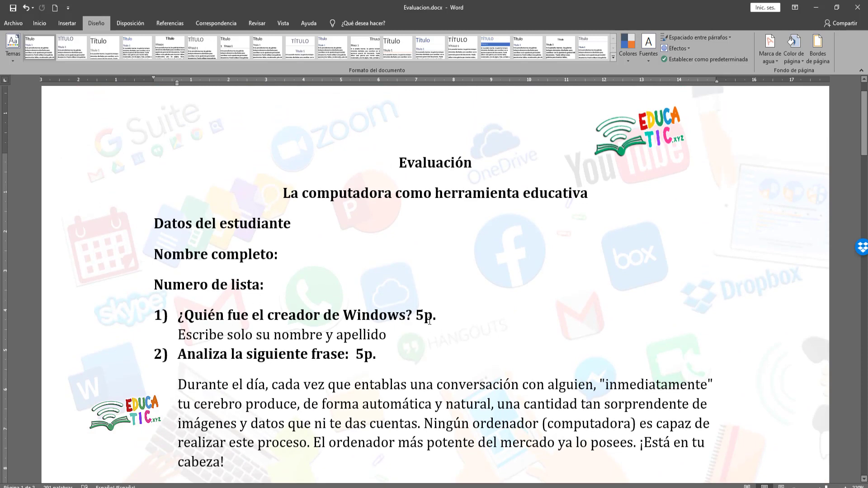
- Back in the form's answer key, set the Microsoft-creator question to 5 points
key("alt+Tab")
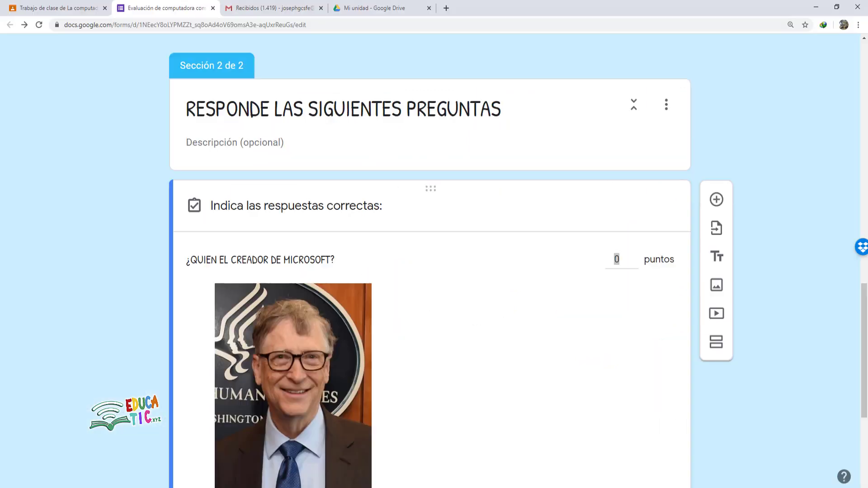
type("5")
left_click(357, 278)
scroll(455, 253, "down", 4)
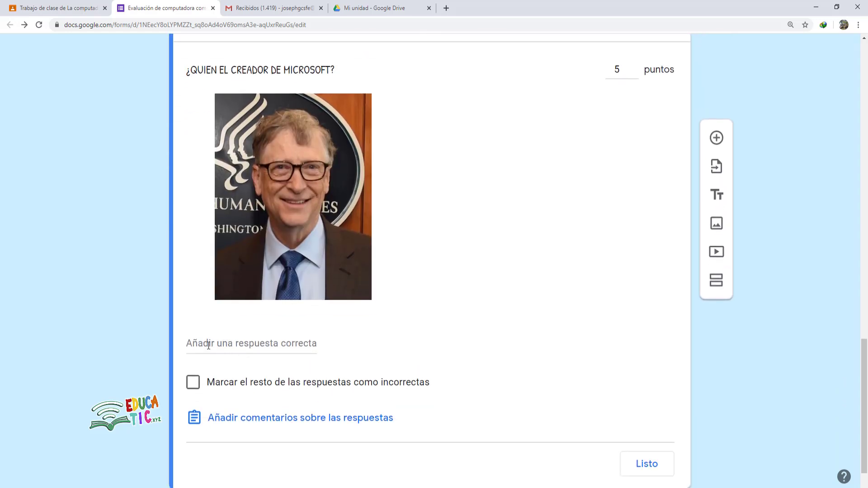
- Accept BILL GATES and GATES BILL as correct answers and save the answer key
left_click(208, 344)
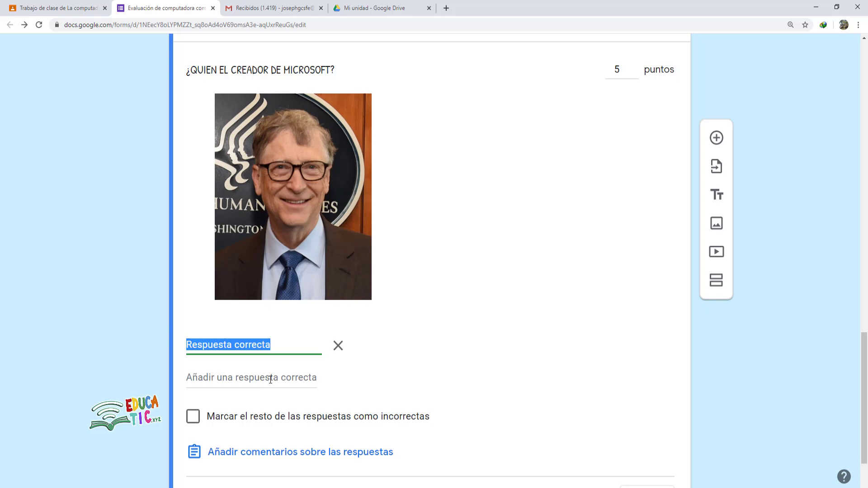
type("BI")
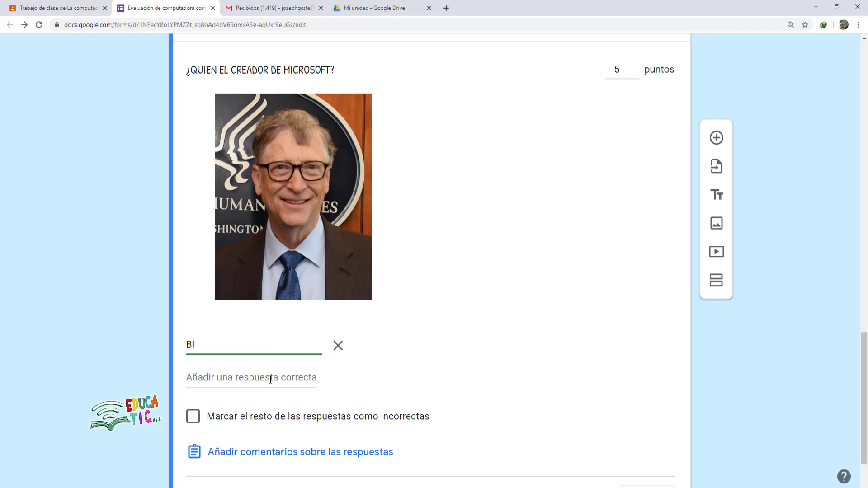
type("LL GATES")
left_click(440, 337)
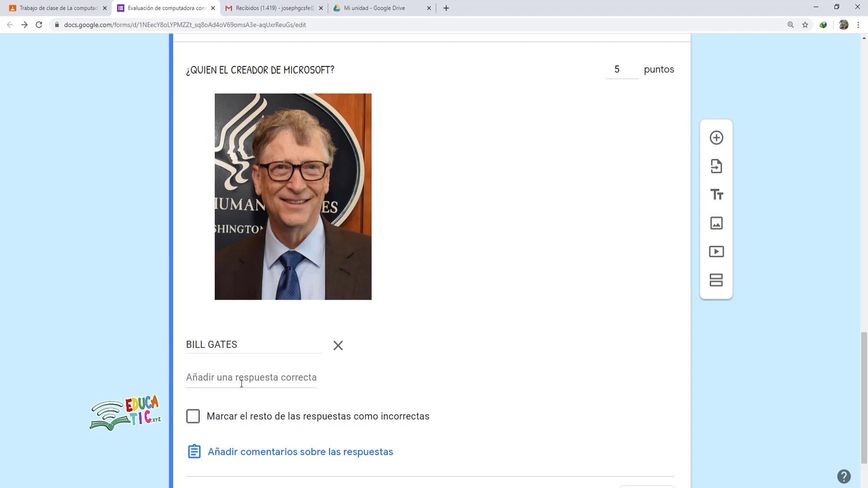
left_click(209, 379)
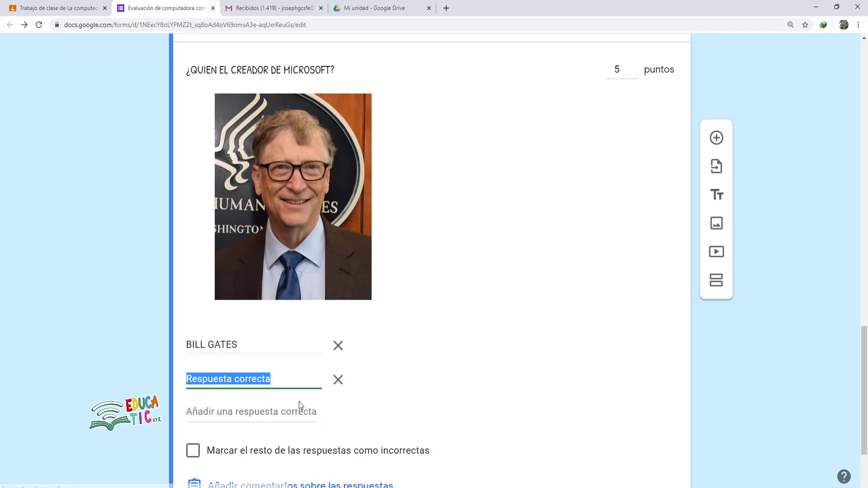
type("GATES BILL")
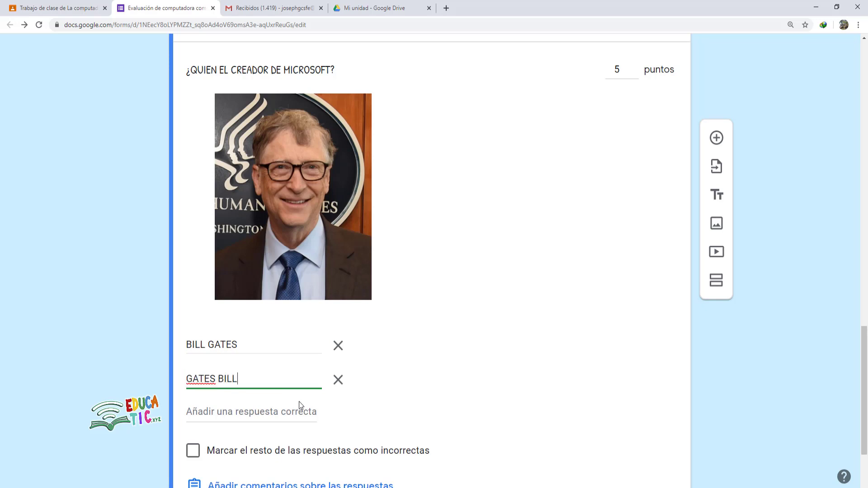
left_click(300, 401)
scroll(486, 345, "down", 2)
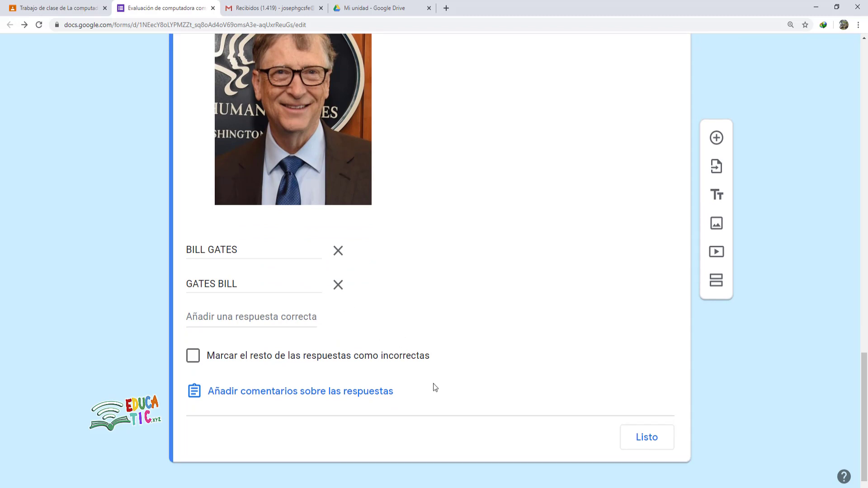
left_click(644, 443)
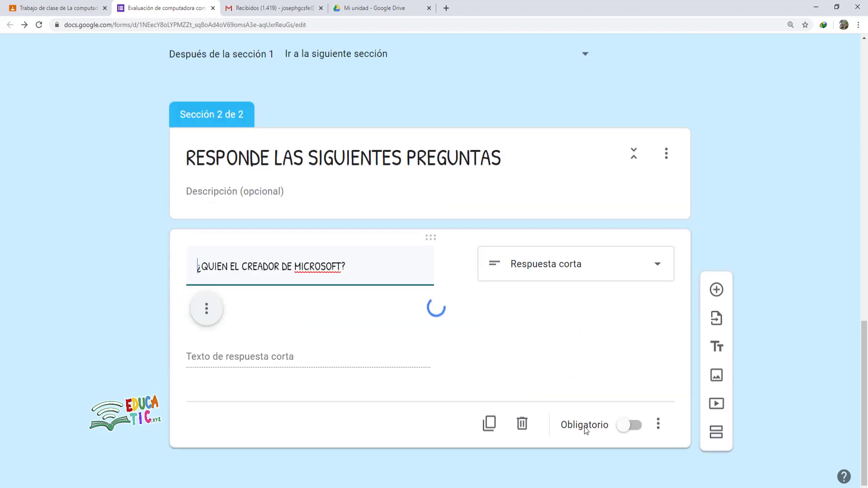
- Add the description 'Escribe simplemente el nombre y apellido' to the Microsoft-creator question
scroll(460, 357, "down", 3)
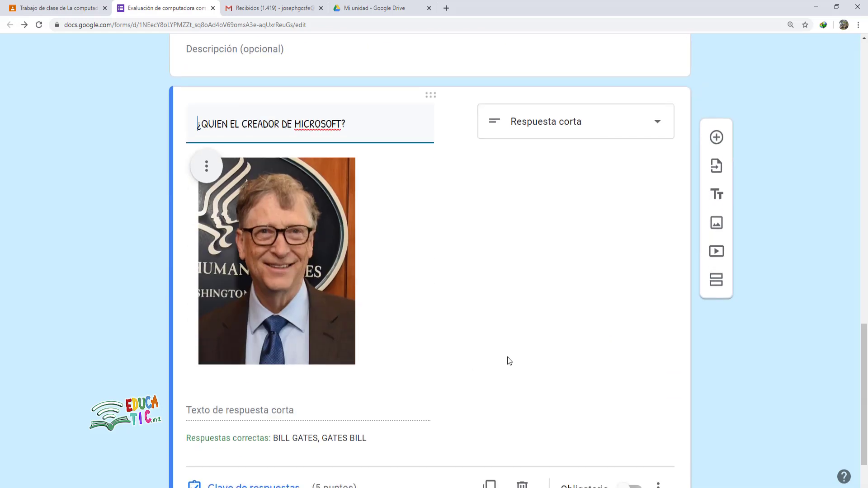
scroll(507, 360, "up", 1)
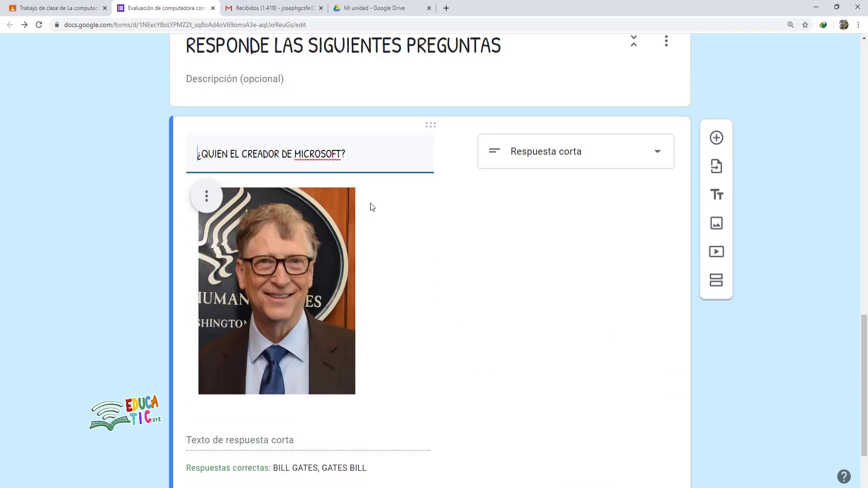
scroll(551, 308, "down", 2)
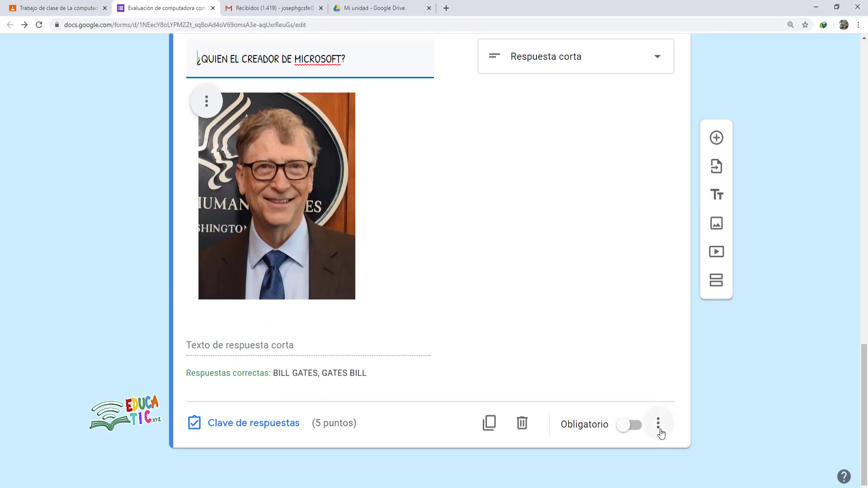
left_click(659, 430)
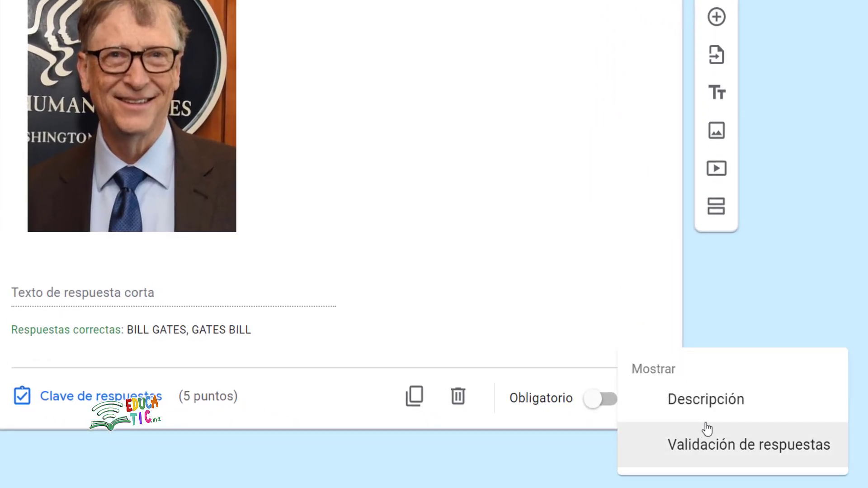
left_click(690, 412)
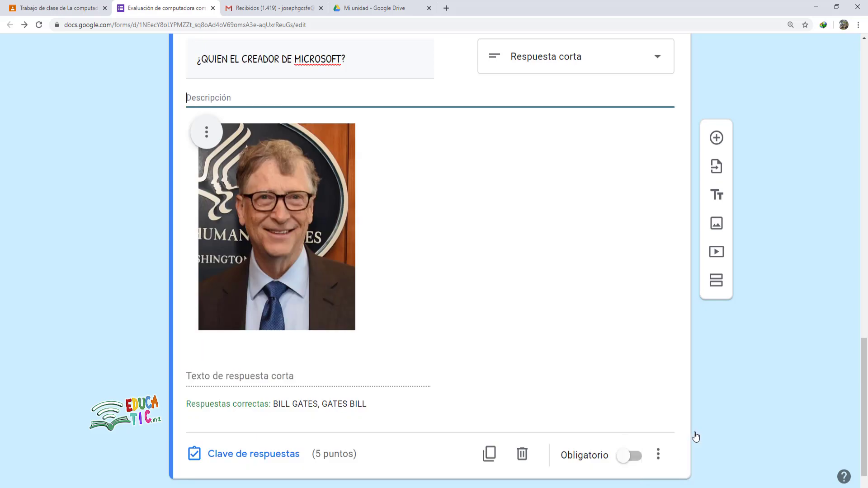
scroll(542, 384, "up", 3)
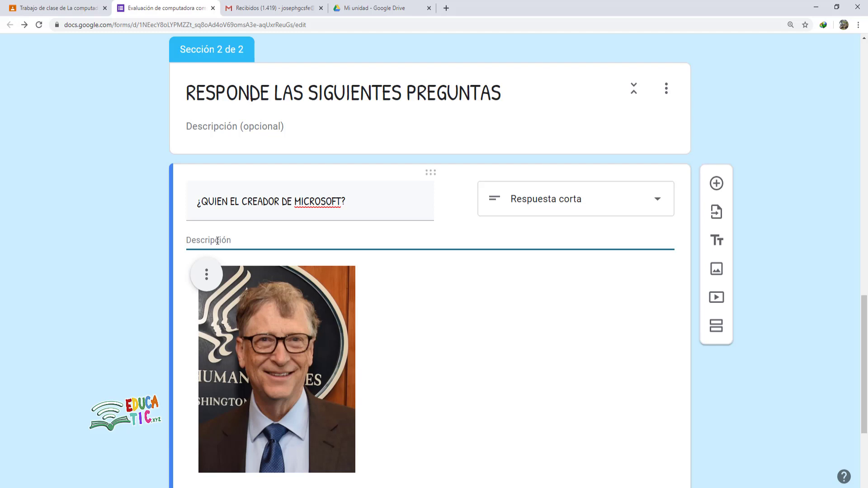
type("Esbribe simpleme")
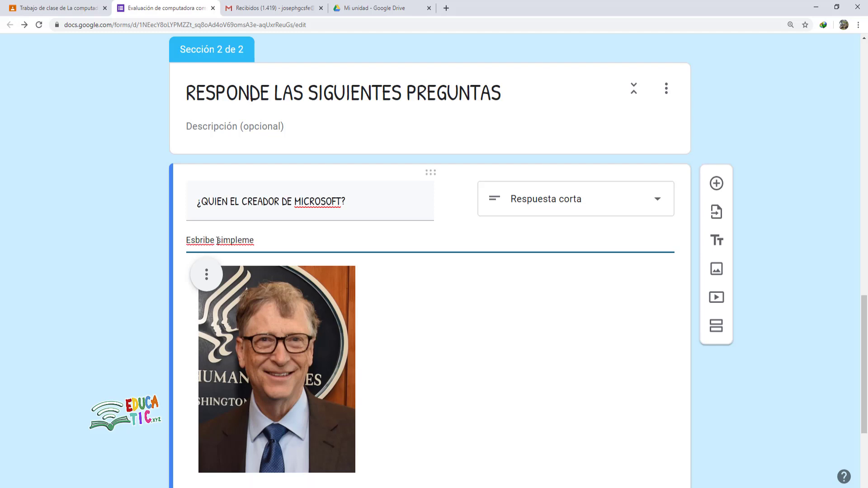
type("n")
type("el nombre y apell")
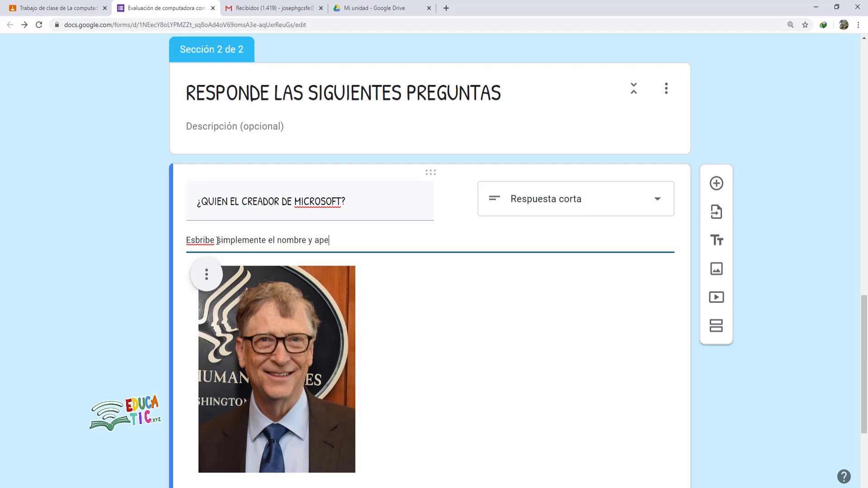
type("ido")
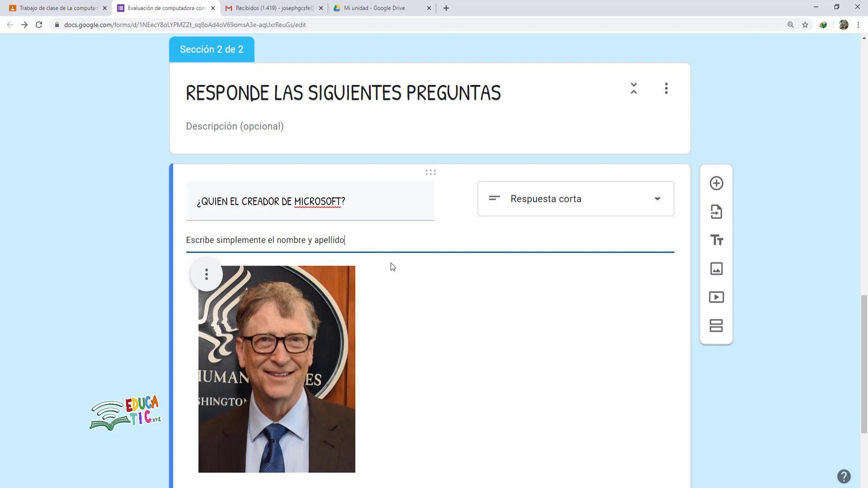
scroll(389, 271, "down", 4)
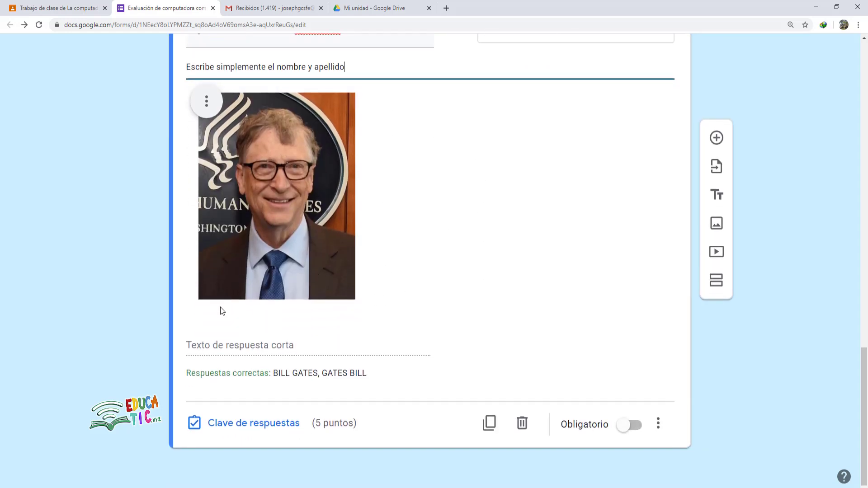
- Turn on Obligatorio for the ¿QUIEN EL CREADOR DE MICROSOFT? question
scroll(435, 245, "up", 4)
scroll(433, 255, "down", 4)
left_click(632, 429)
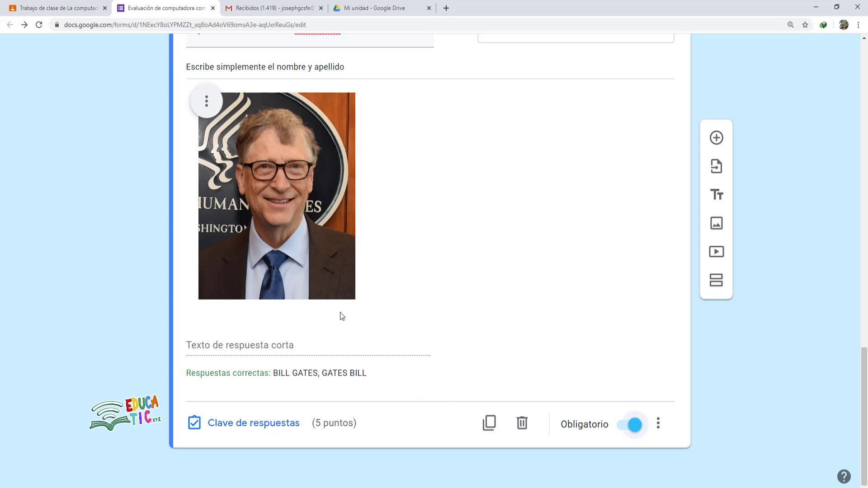
scroll(372, 259, "up", 3)
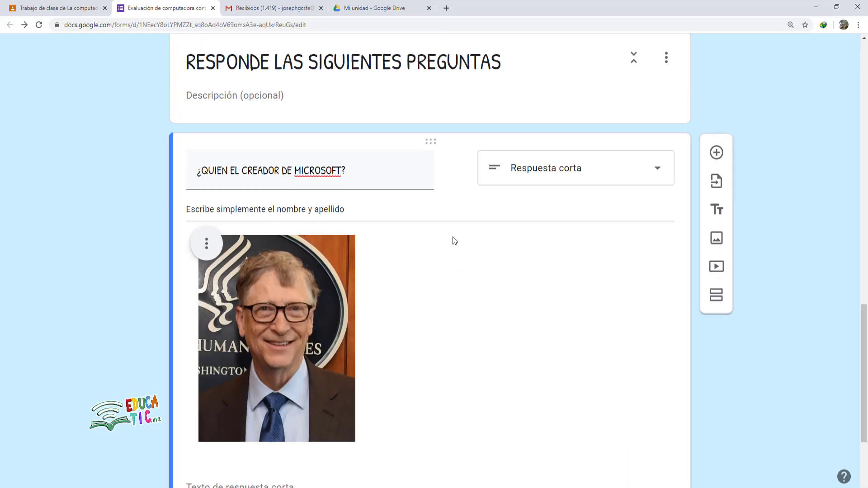
scroll(551, 279, "down", 2)
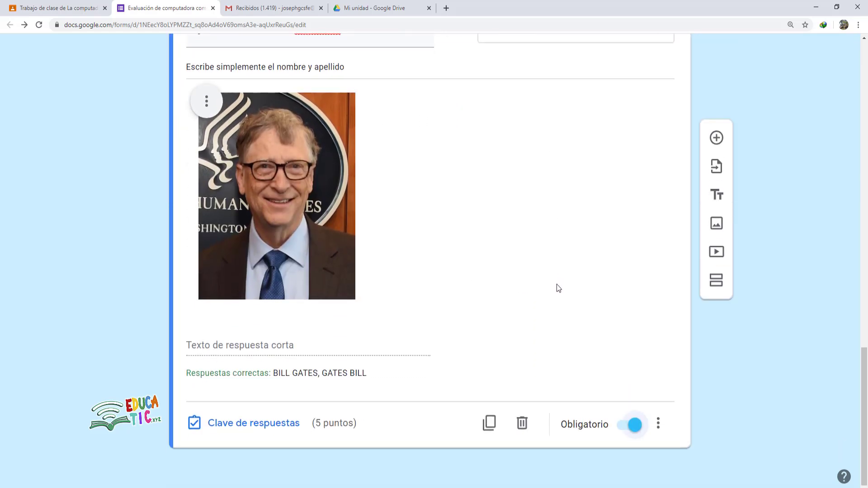
scroll(552, 284, "up", 2)
scroll(547, 298, "down", 3)
- Copy the 'Durante el día…' paragraph under question 2 in Word and return to the form
left_click(228, 475)
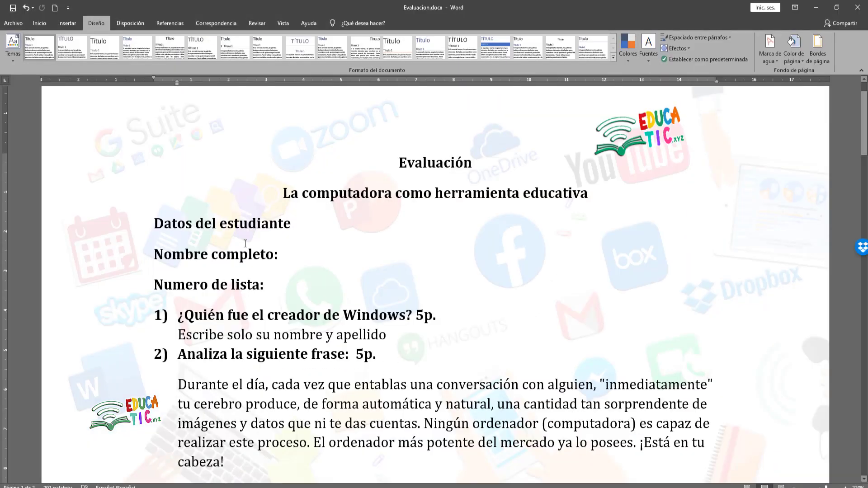
scroll(243, 254, "down", 1)
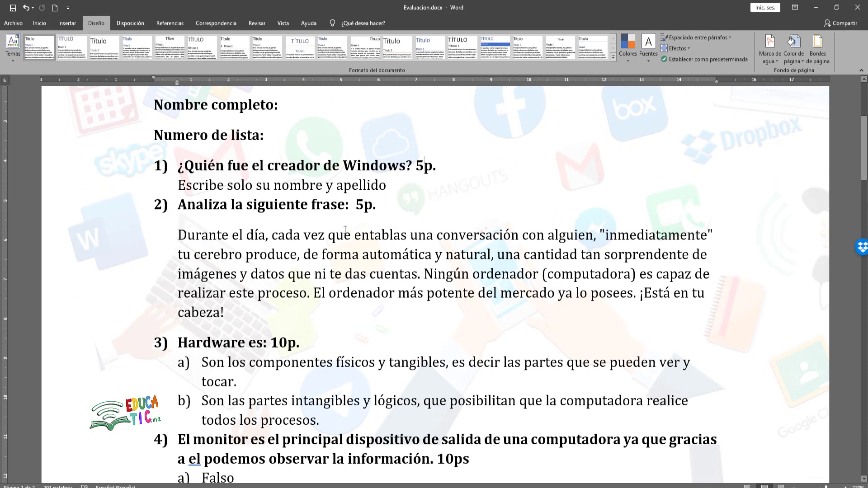
left_click_drag(175, 233, 230, 309)
key("ctrl+c")
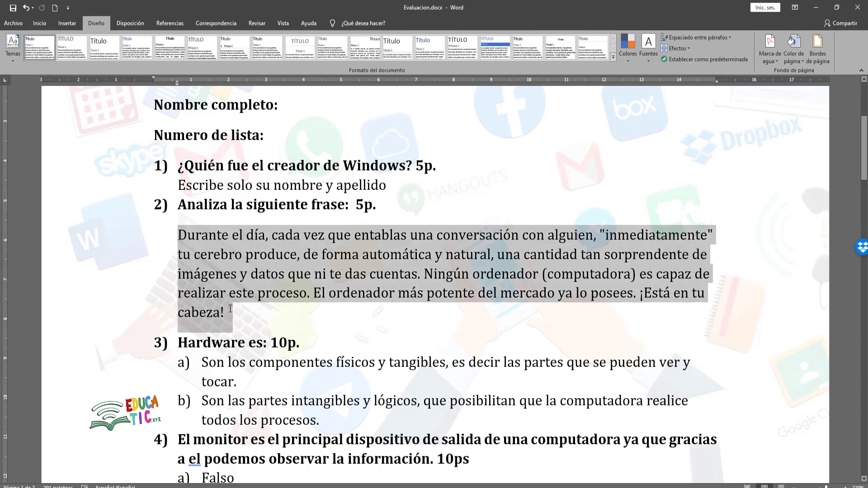
right_click(228, 268)
left_click(252, 286)
key("alt+Tab")
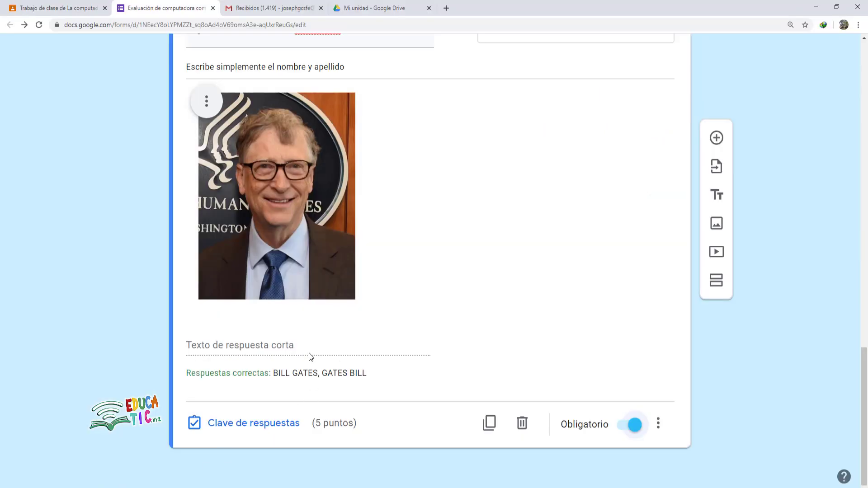
- Add a new question below the Microsoft question and set its type to Párrafo
scroll(407, 349, "up", 2)
scroll(452, 353, "down", 2)
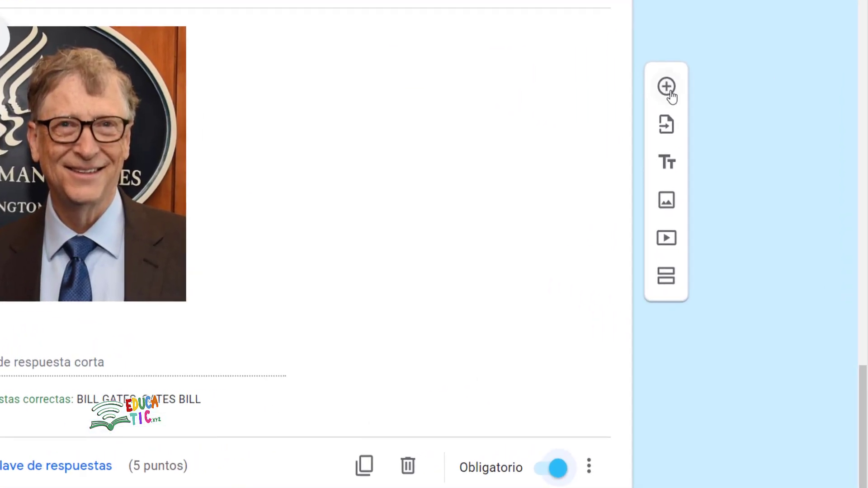
left_click(667, 93)
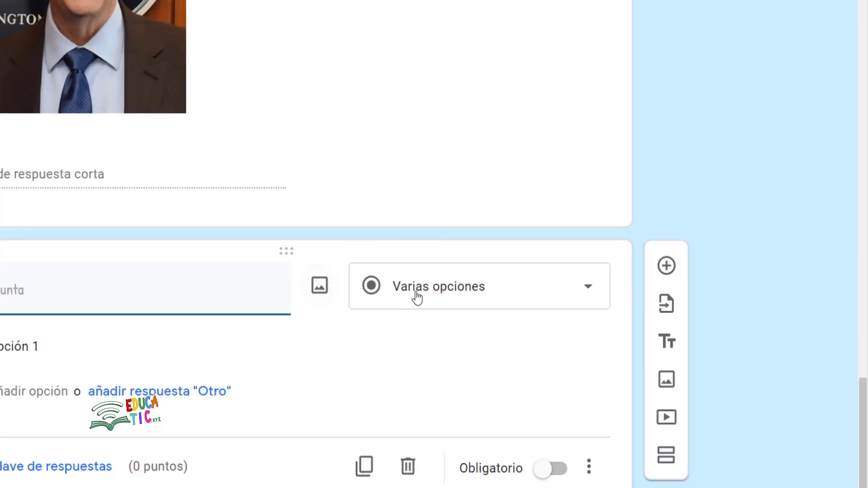
left_click(470, 291)
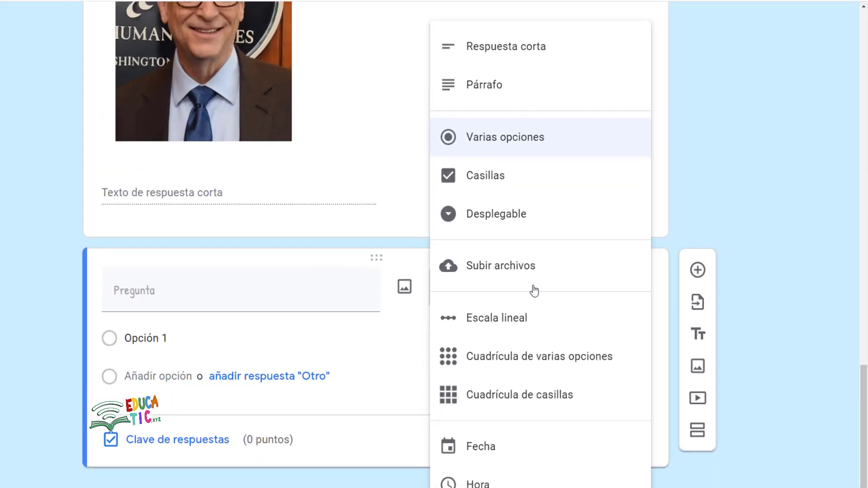
scroll(534, 291, "up", 2)
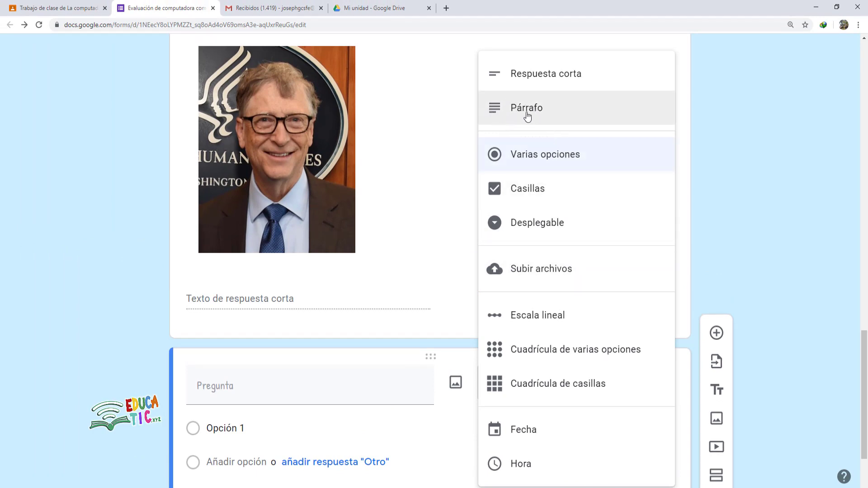
left_click(527, 116)
scroll(525, 229, "down", 2)
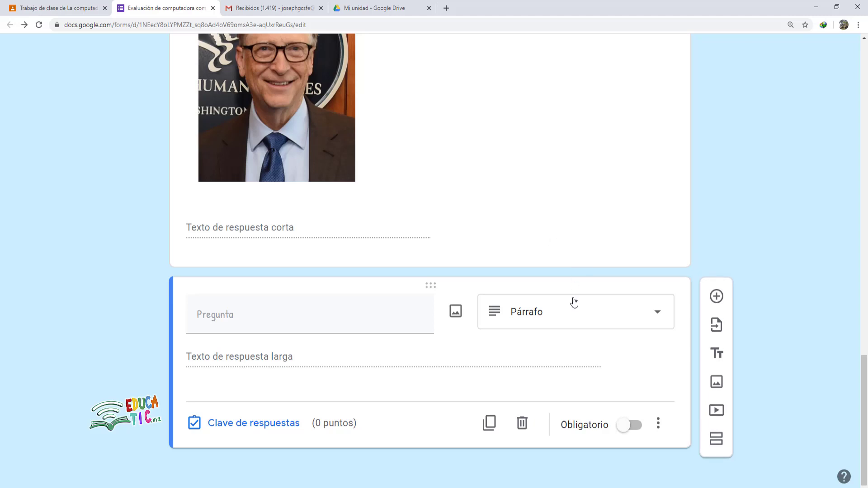
- Title the new question 'ANALIZA LA SIGUIENTE FRASE:'
left_click(207, 319)
type("ANALIZA LA SIGUIENTE FRACE")
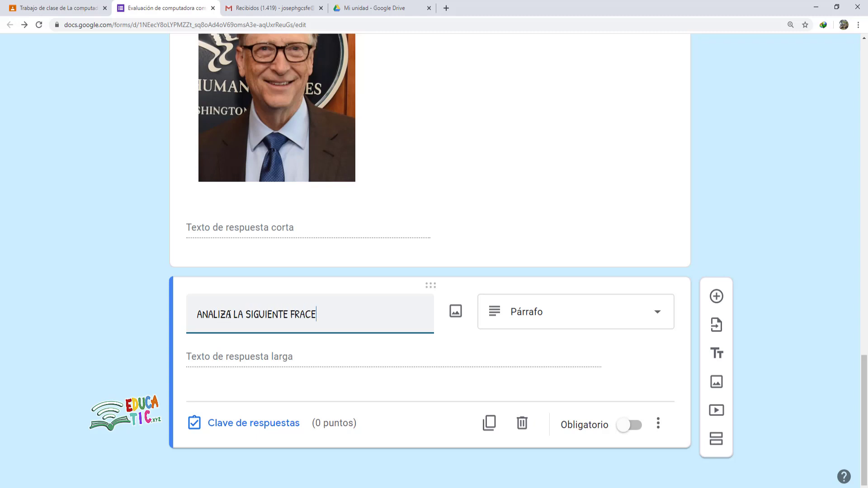
key("BackSpace")
key("BackSpace")
type("SE:")
- Add a description to the question and paste the copied Word paragraph into it
left_click(658, 424)
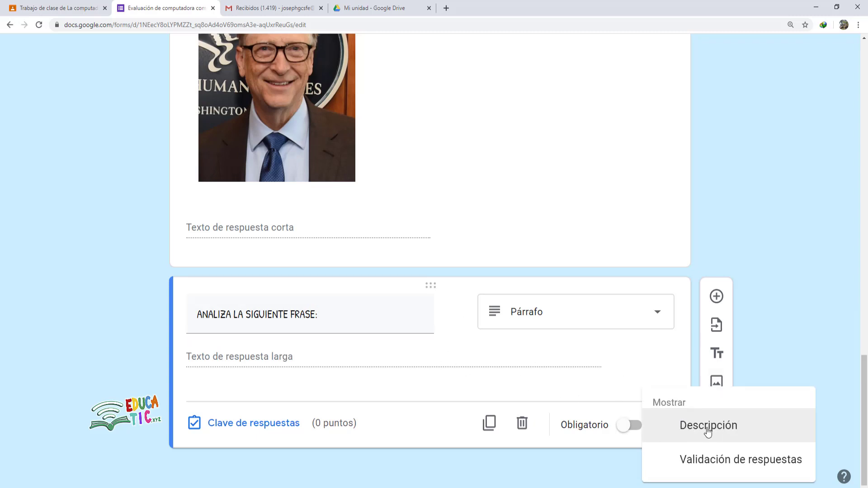
left_click(679, 429)
right_click(239, 356)
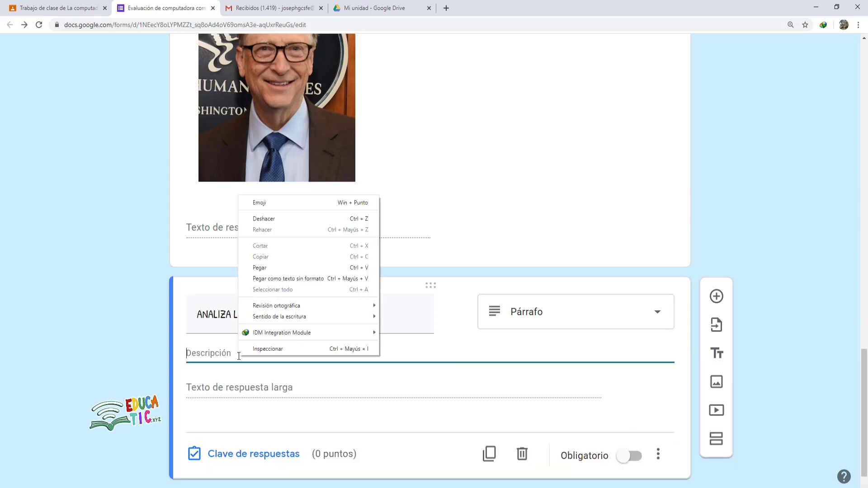
left_click(261, 267)
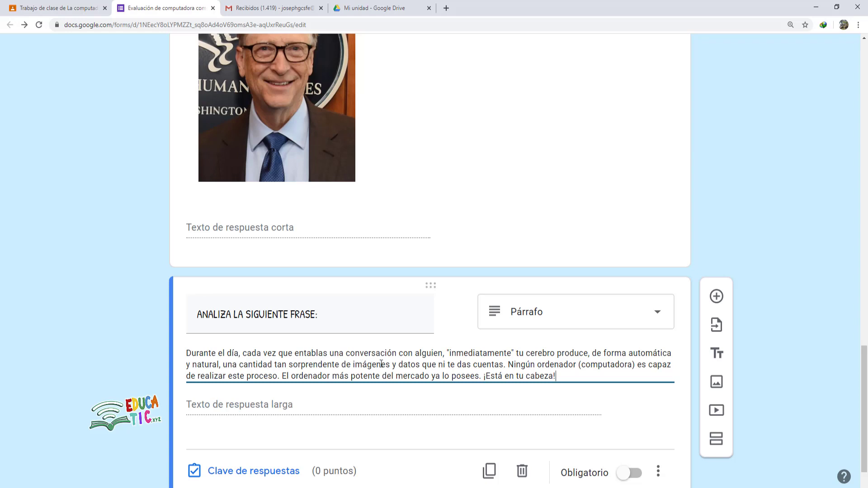
scroll(386, 359, "down", 1)
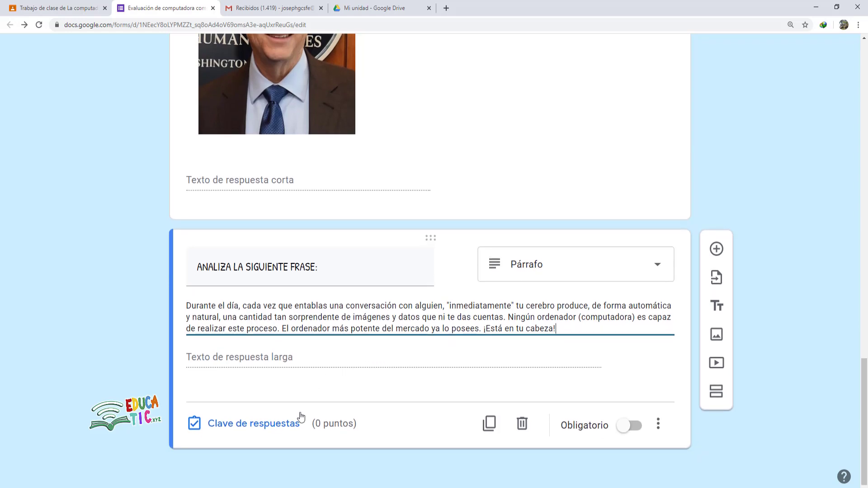
- Check the 5p. score in the Word exam and set the question's answer-key points to 5
left_click(226, 425)
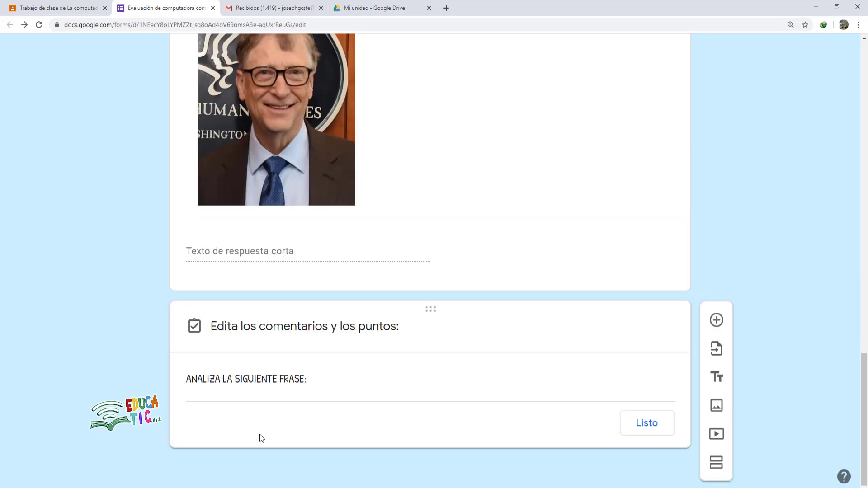
left_click(278, 487)
left_click(236, 469)
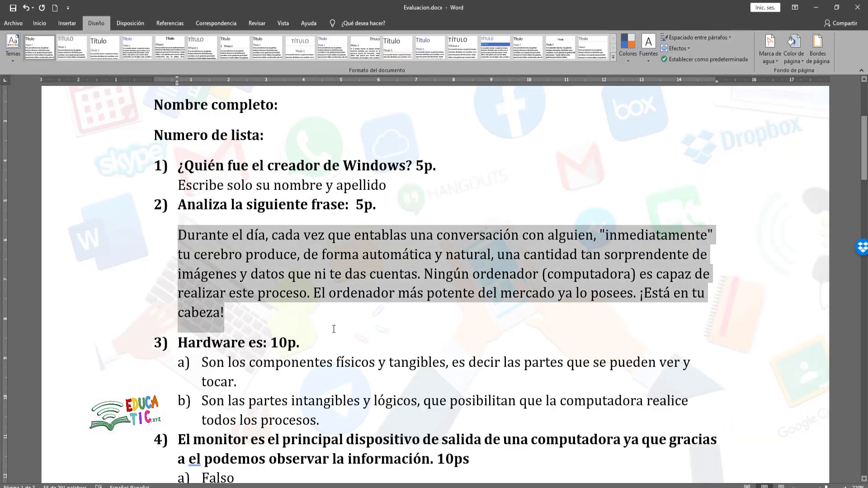
left_click_drag(356, 205, 375, 206)
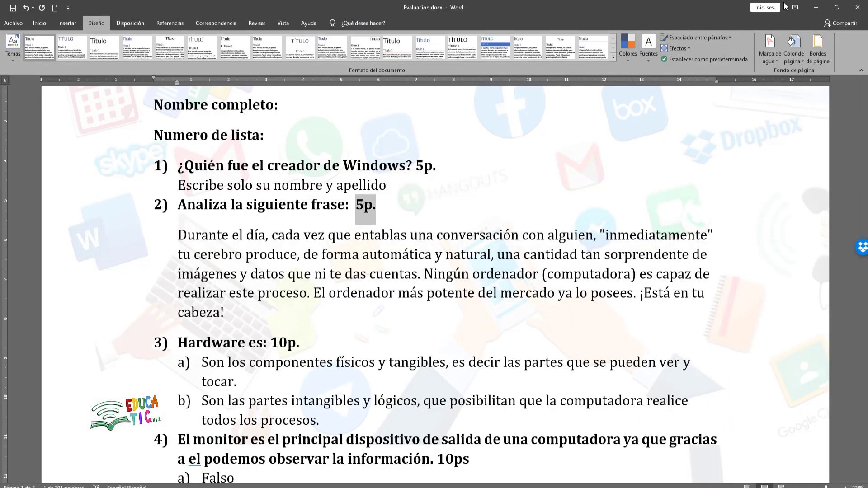
left_click(816, 7)
type("5")
left_click(294, 405)
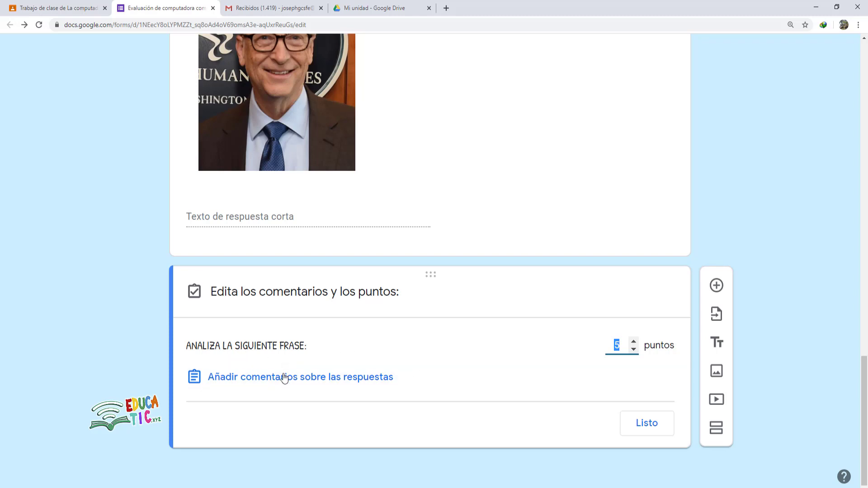
left_click(642, 431)
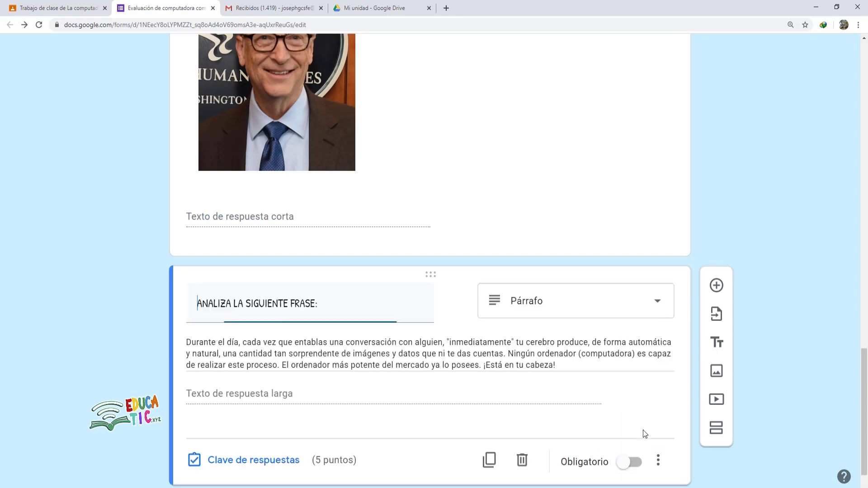
- Verify the 5 points in the answer key and mark the paragraph question required
scroll(328, 348, "down", 1)
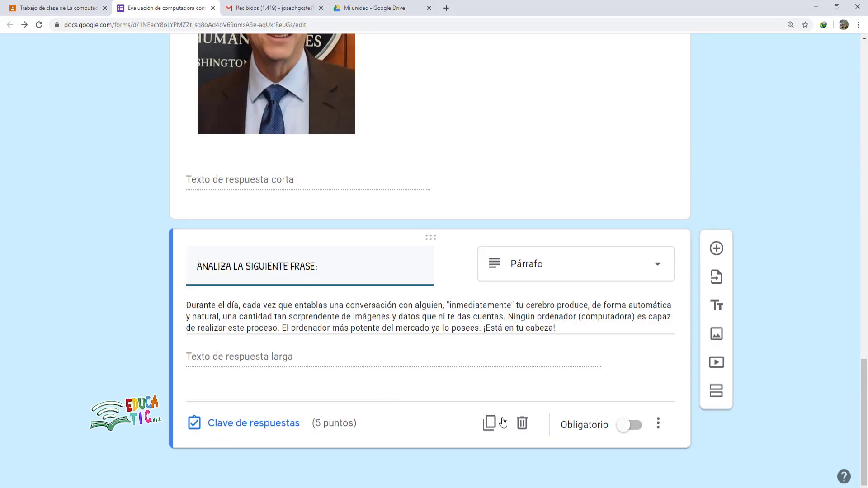
left_click(253, 423)
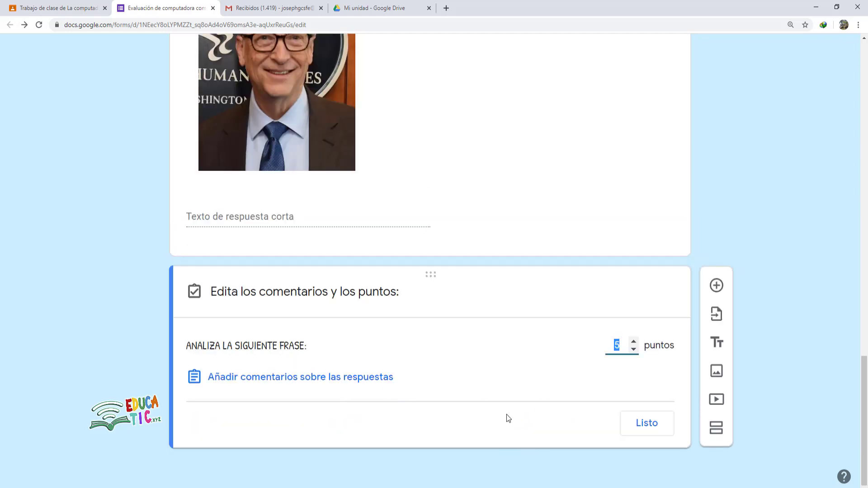
left_click(648, 428)
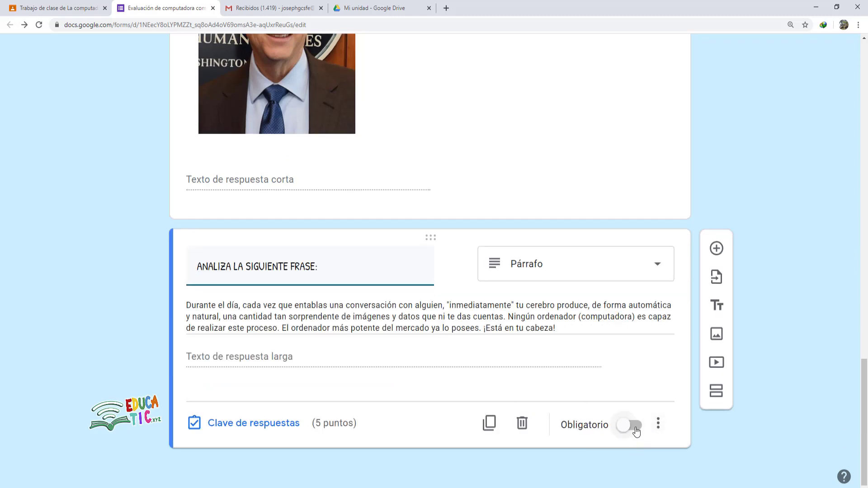
left_click(633, 427)
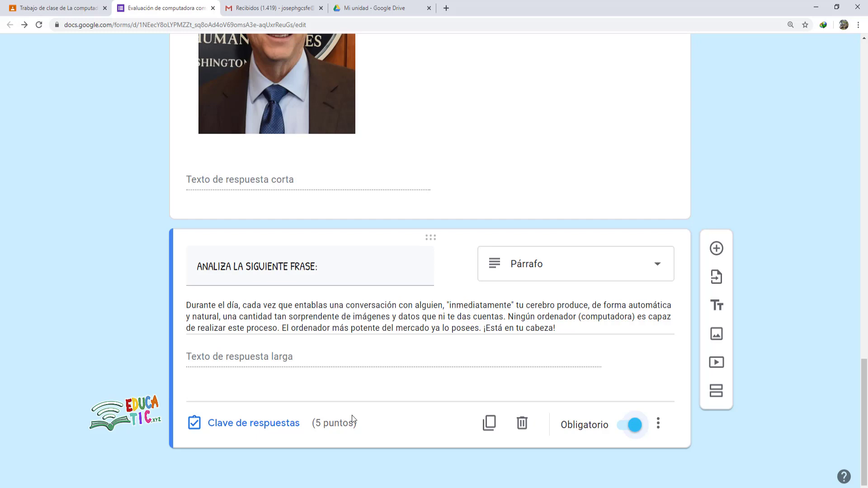
- Copy the text of option a) under question 3 in the Word exam, then return to the form
left_click(237, 485)
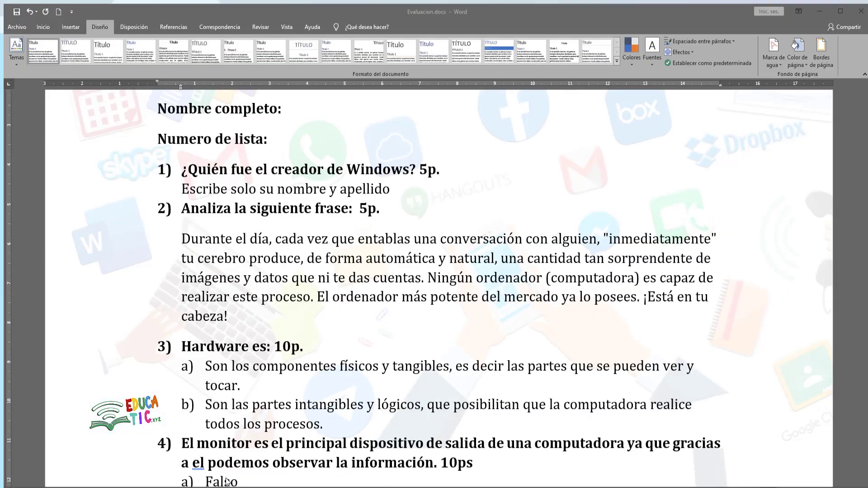
scroll(198, 275, "down", 3)
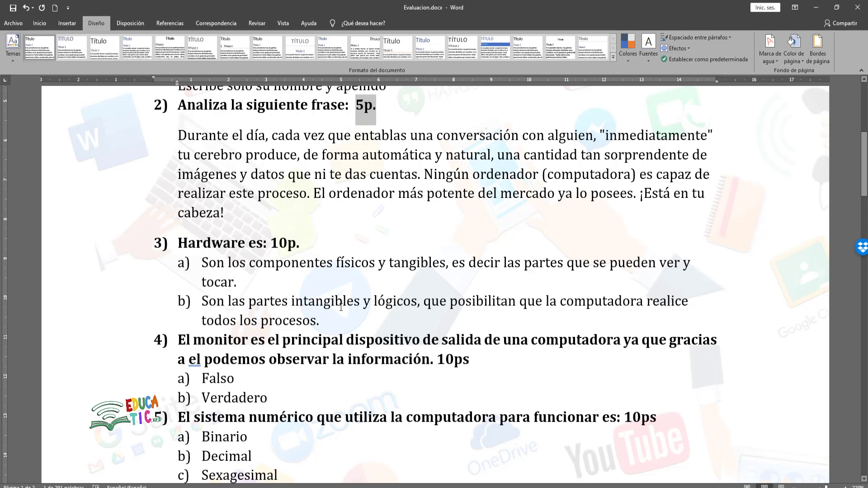
left_click(340, 308)
left_click_drag(204, 261, 238, 275)
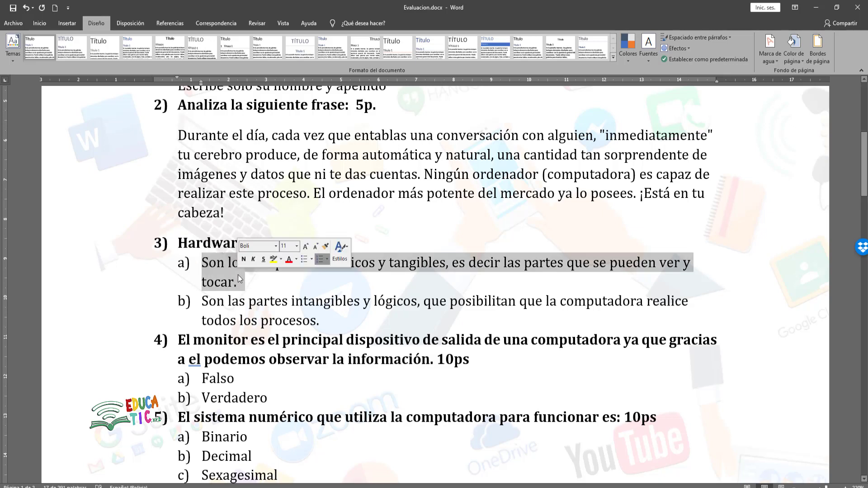
right_click(238, 275)
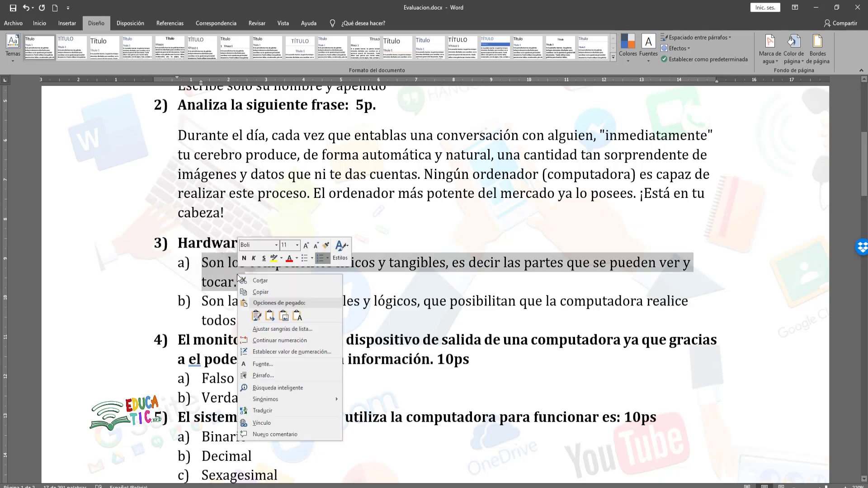
left_click(262, 289)
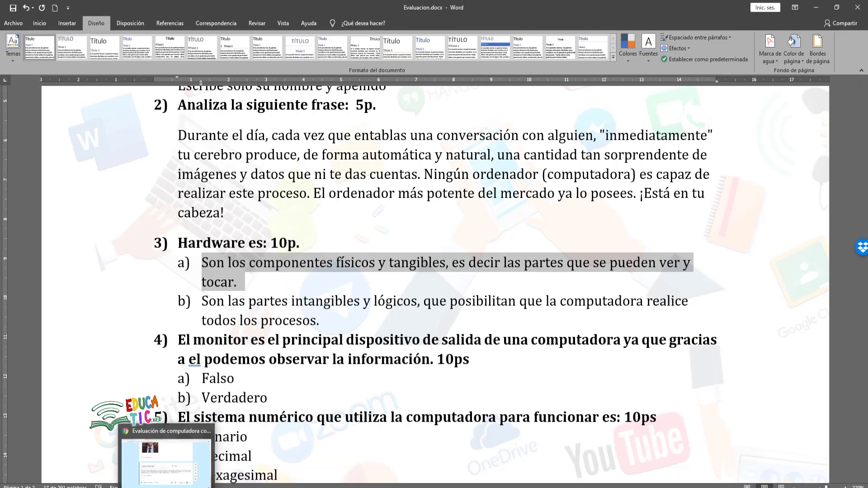
left_click(167, 457)
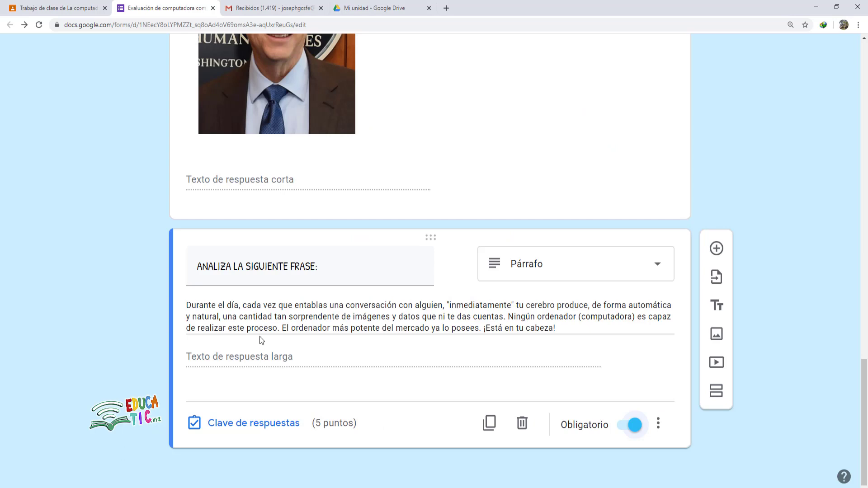
- Add a multiple-choice question titled 'HARDWARE ES'
left_click(716, 248)
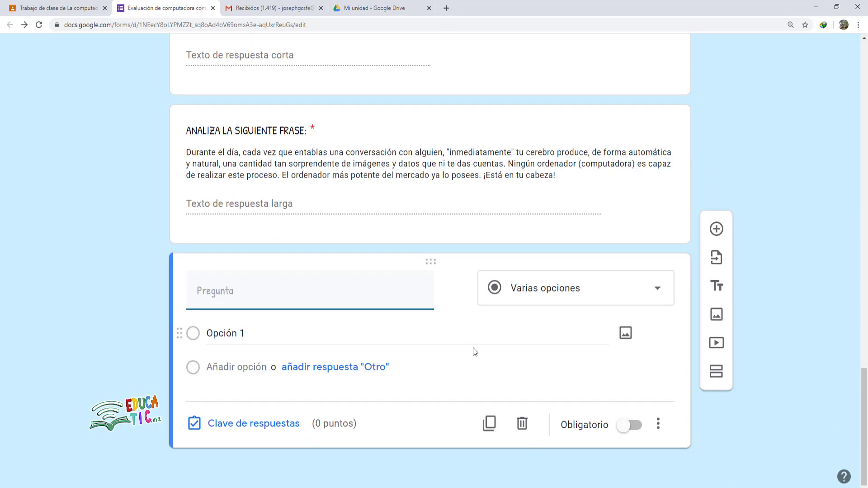
left_click(547, 295)
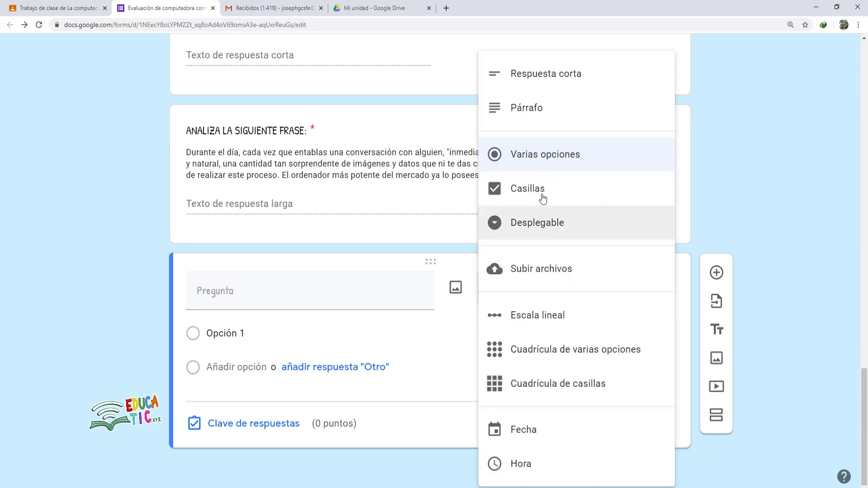
left_click(547, 161)
left_click(217, 293)
type("HARDWARE")
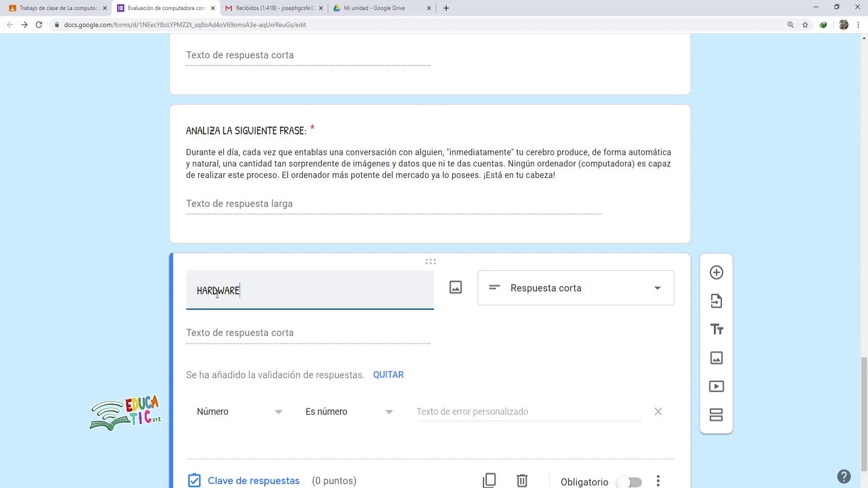
type(" ES:")
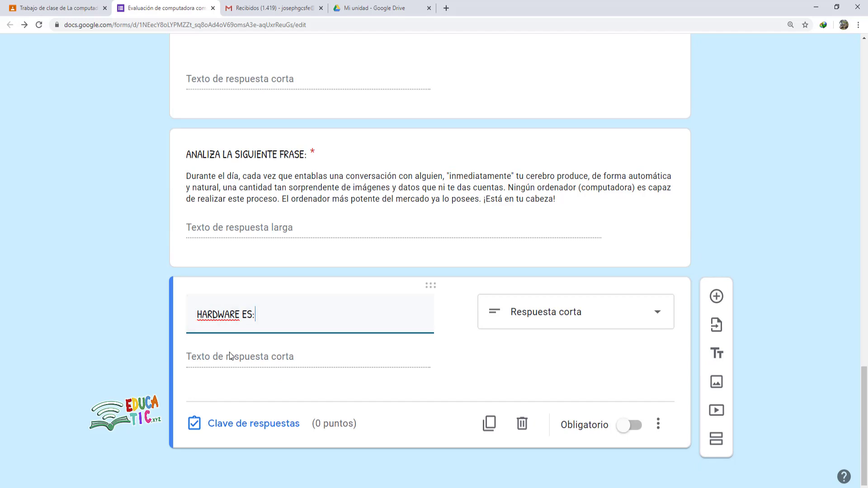
left_click(554, 313)
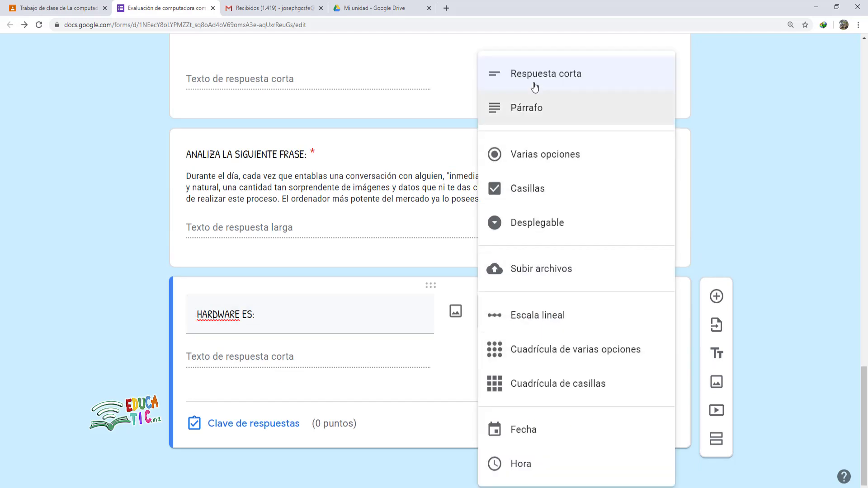
left_click(558, 165)
- Paste the copied hardware definition as the first option, removing its a) label
left_click(210, 334)
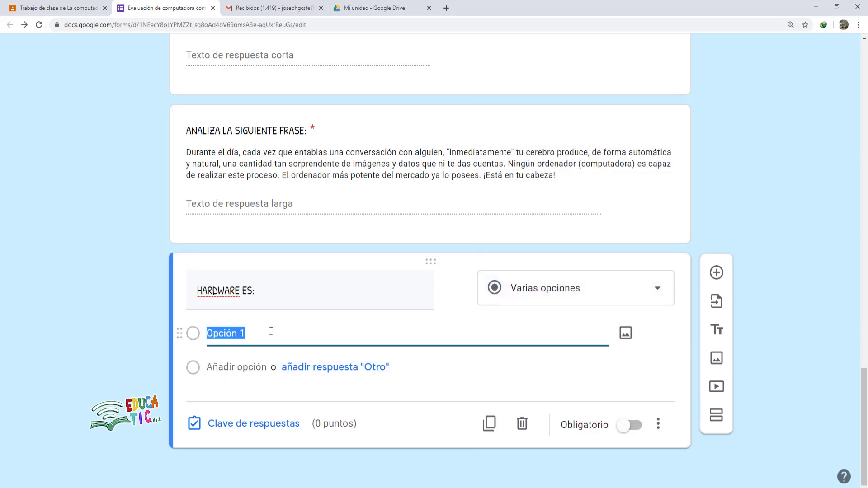
right_click(224, 330)
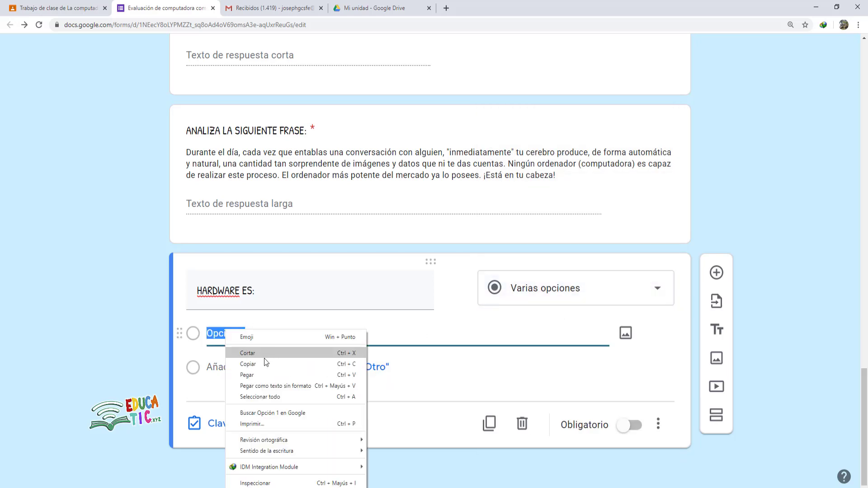
left_click(260, 377)
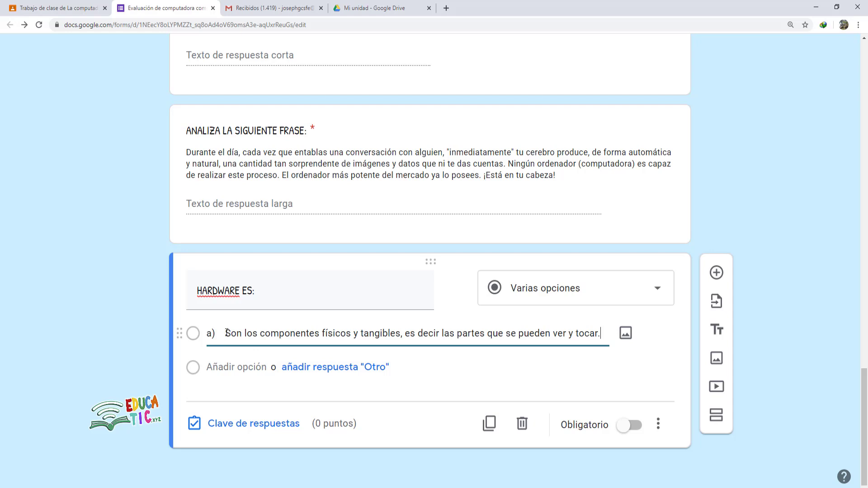
key("BackSpace")
key("BackSpace")
key("BackSpace")
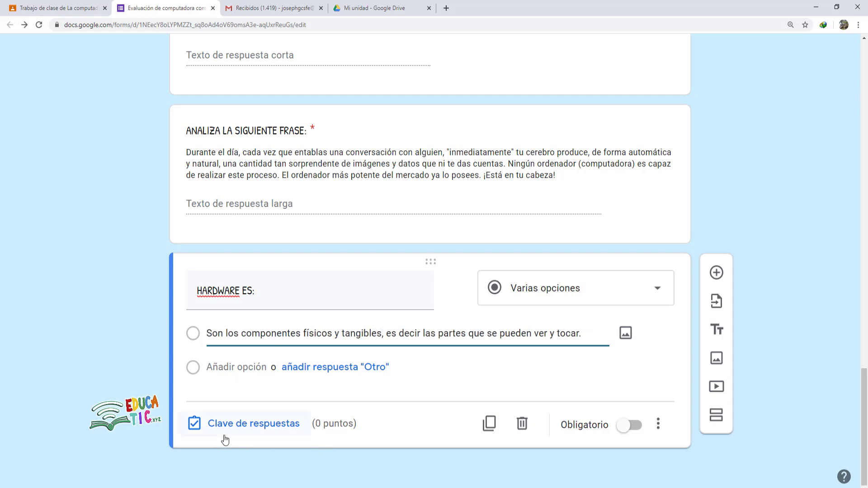
- Copy the full text of option b) from the Word exam
left_click(276, 487)
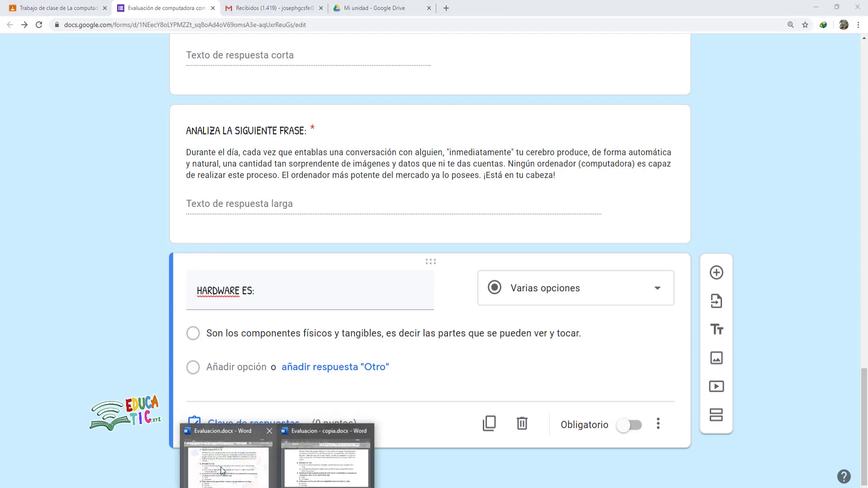
left_click(222, 471)
left_click(217, 307)
left_click_drag(206, 303, 322, 325)
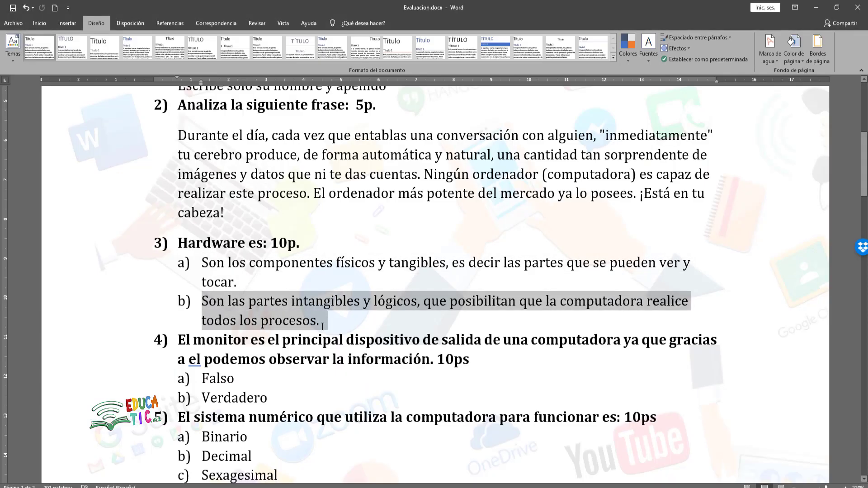
right_click(290, 321)
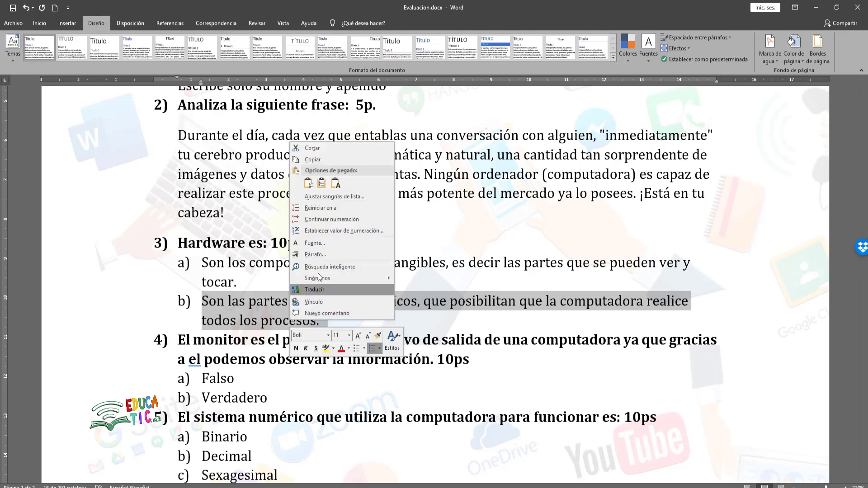
left_click(312, 162)
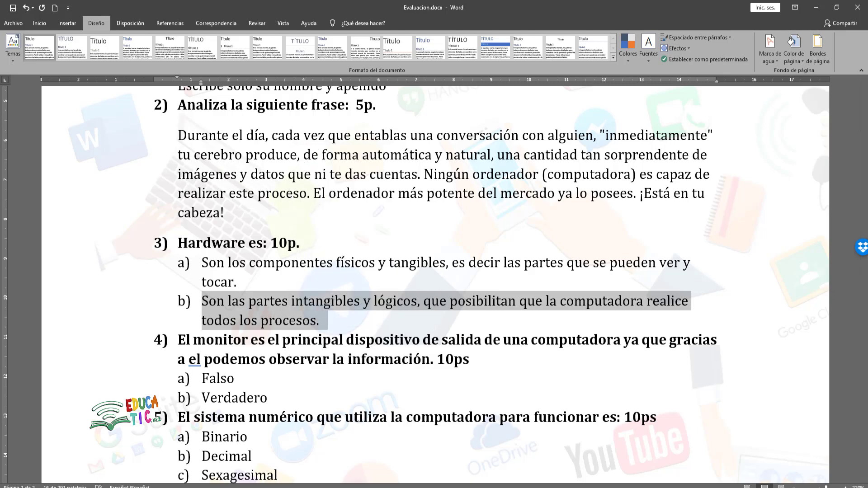
- Paste option b) as the second answer option without its b) label, then open the answer key
left_click(166, 487)
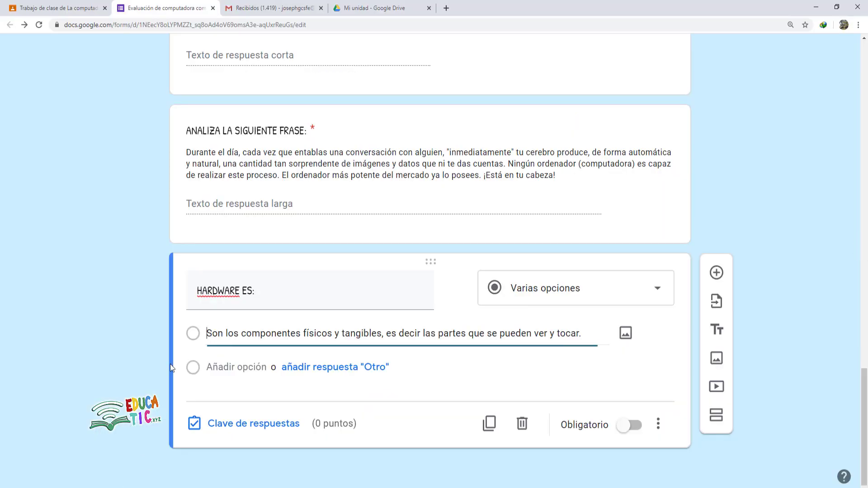
left_click(223, 367)
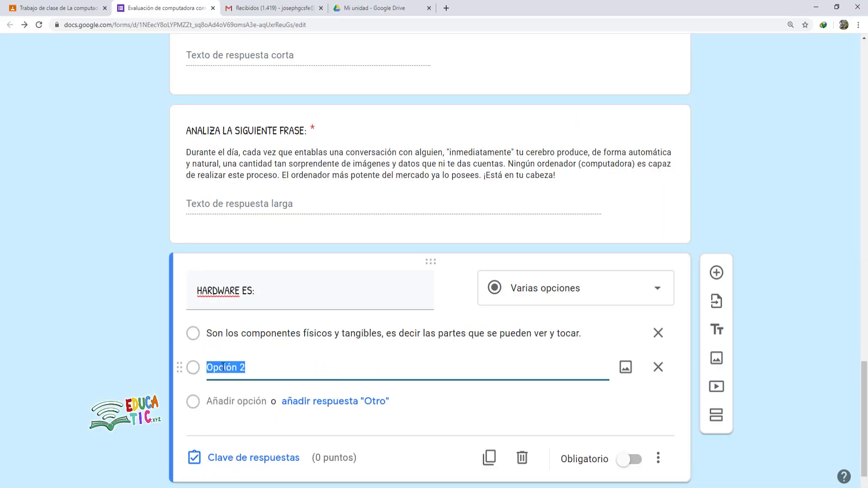
right_click(223, 367)
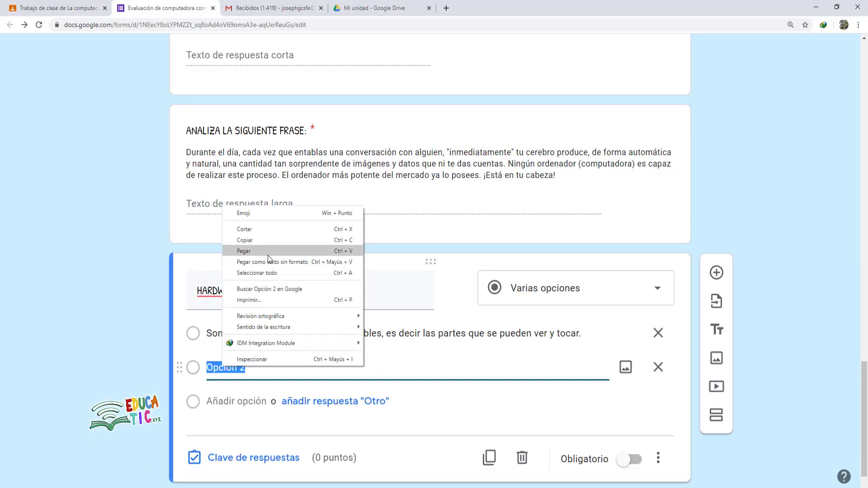
left_click(268, 255)
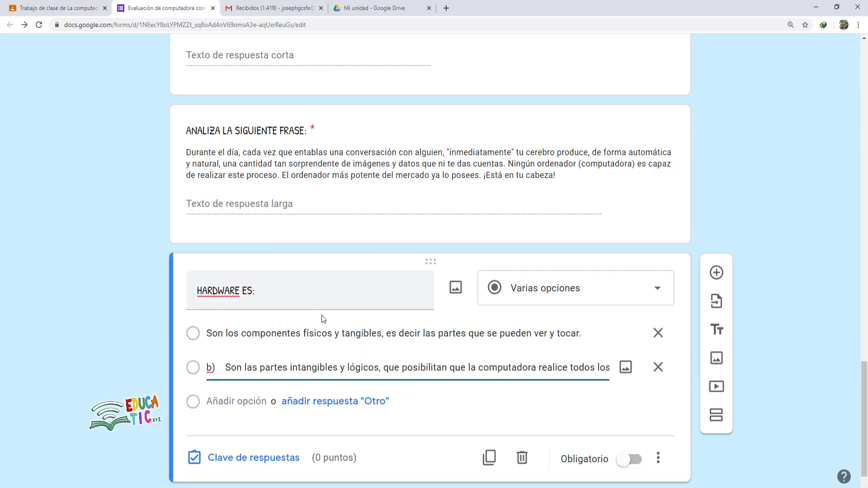
left_click(228, 363)
key("BackSpace")
key("BackSpace")
key("BackSpace")
key("BackSpace")
key("BackSpace")
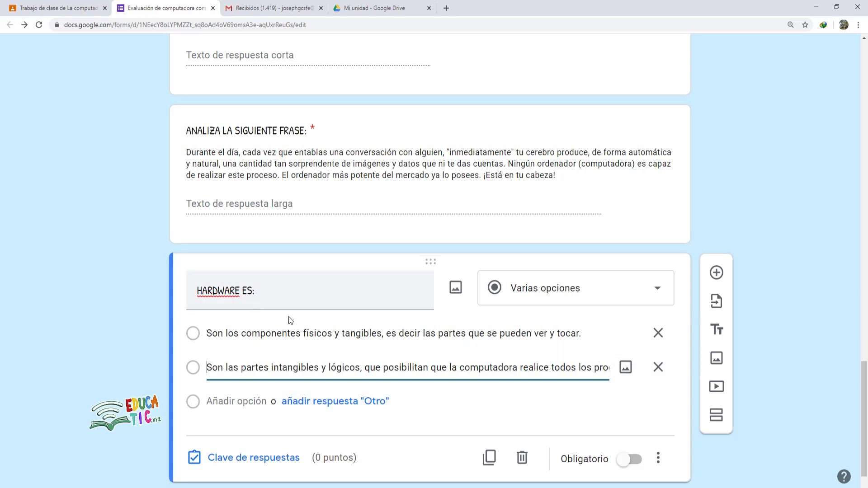
left_click(270, 466)
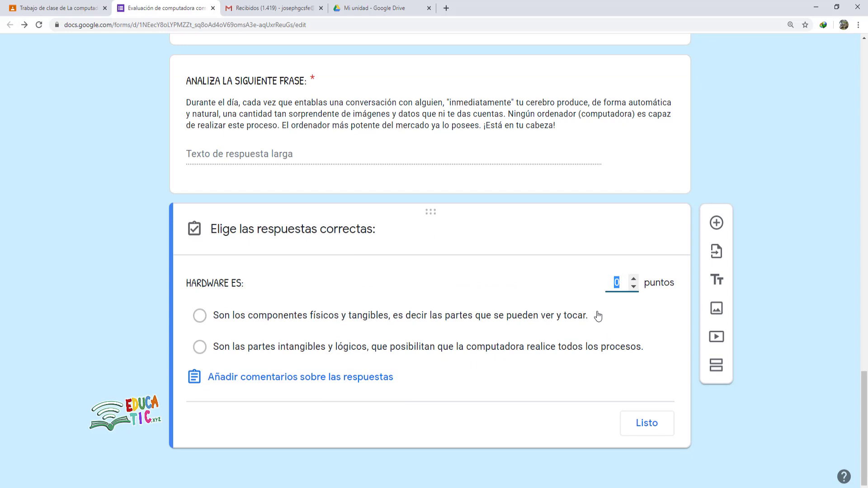
- Give HARDWARE ES: 10 points, mark the physical-components definition correct, and make it required
type("10")
left_click(199, 315)
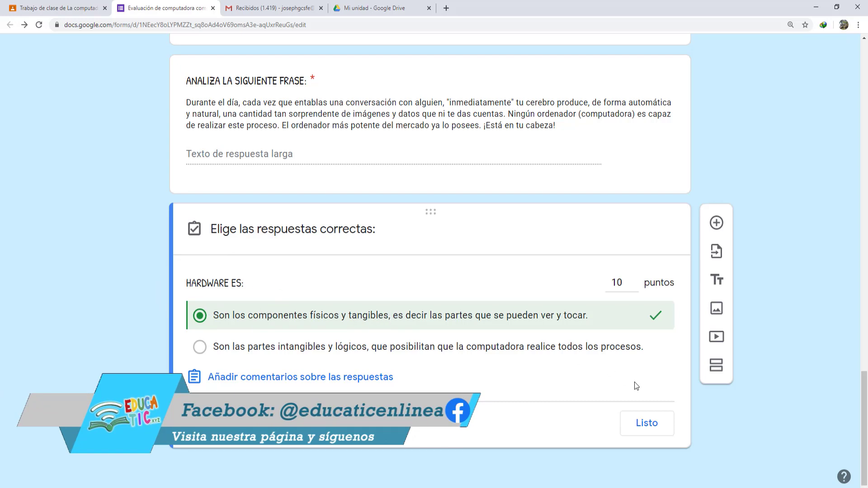
left_click(635, 416)
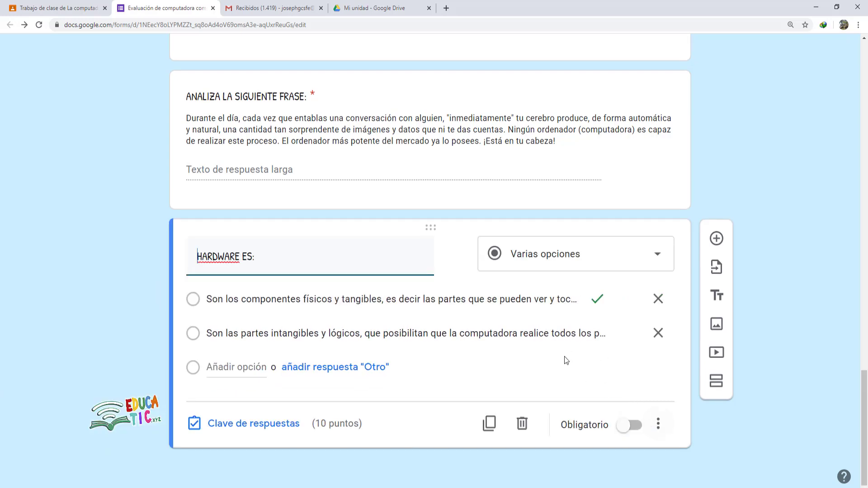
left_click(633, 426)
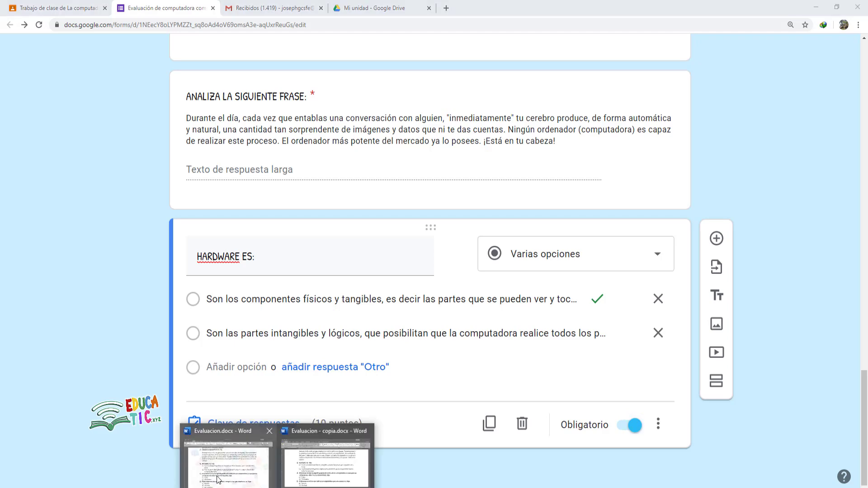
- Copy question 4 from the Word exam and paste it as the question title without '4)'
left_click(220, 480)
left_click_drag(183, 216, 597, 245)
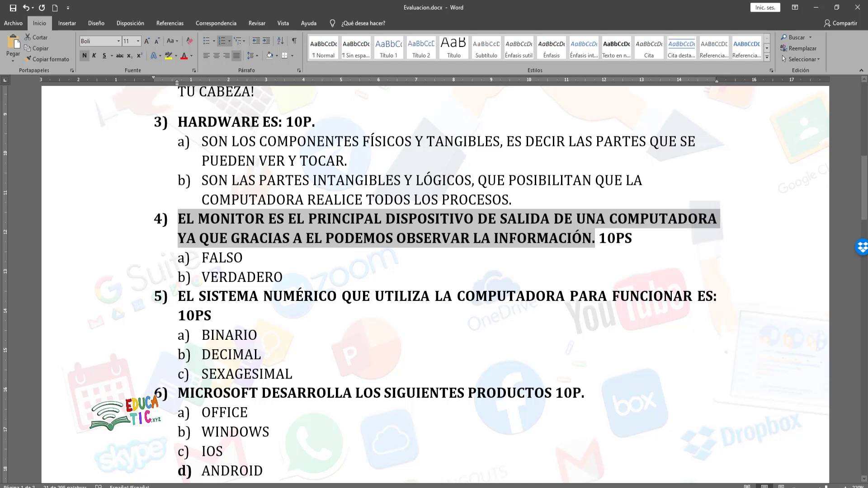
key("alt+Tab")
key("ctrl+v")
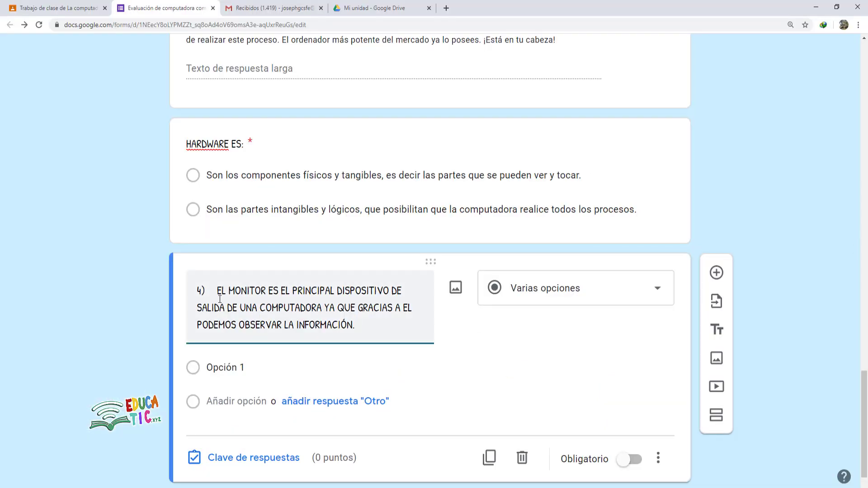
key("BackSpace")
key("BackSpace")
key("BackSpace")
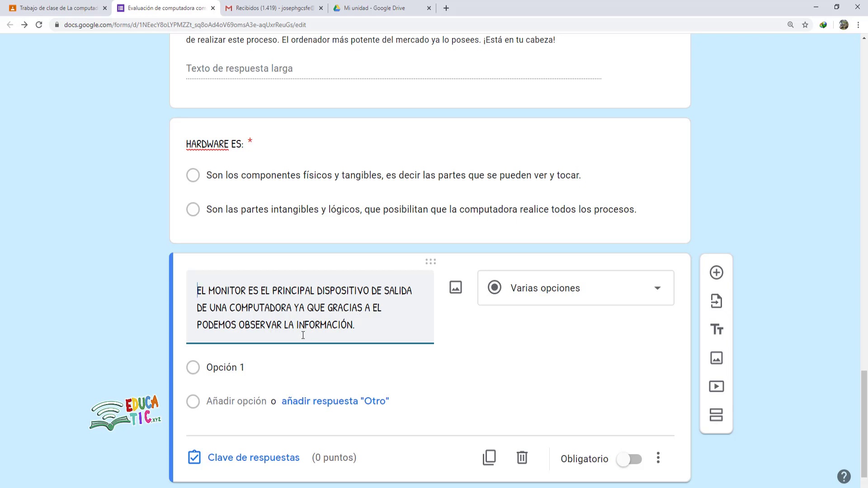
- Add the answer options FALSO and VERDADERO
left_click(292, 365)
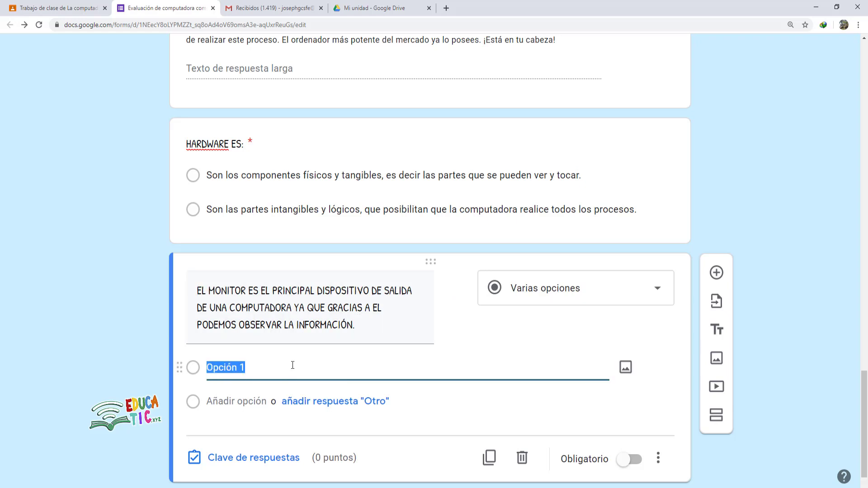
type("FALSO")
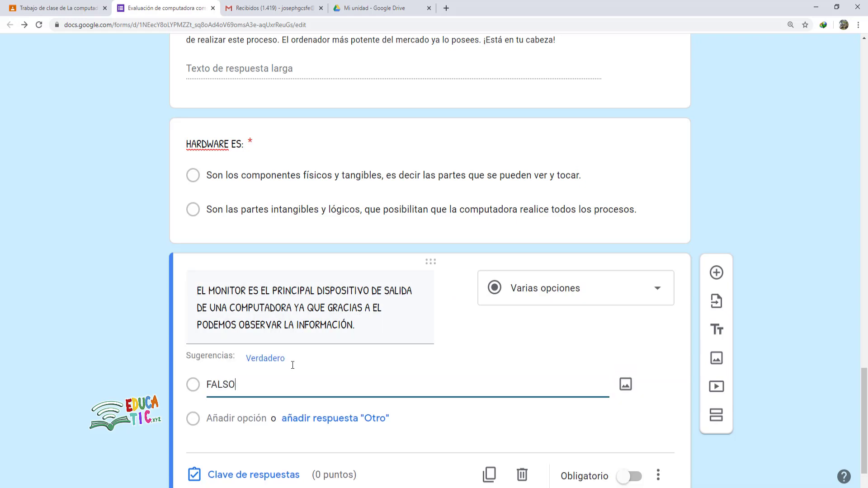
left_click(243, 416)
type("VERDADERO")
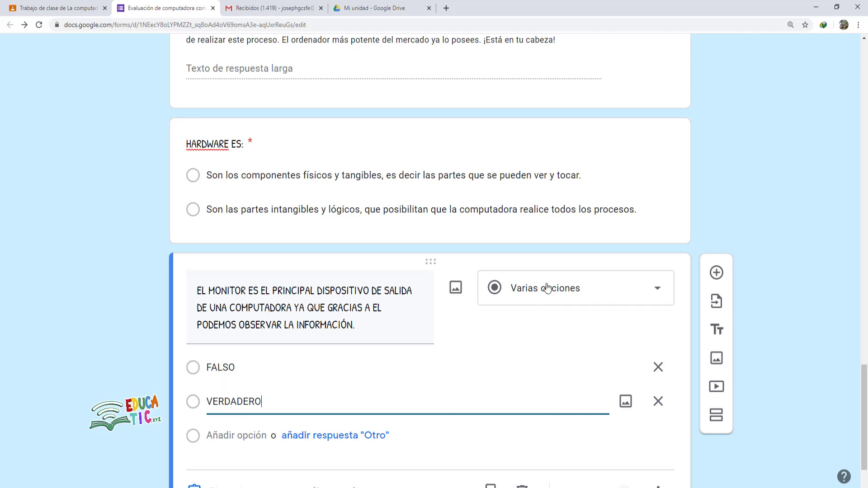
scroll(437, 302, "down", 1)
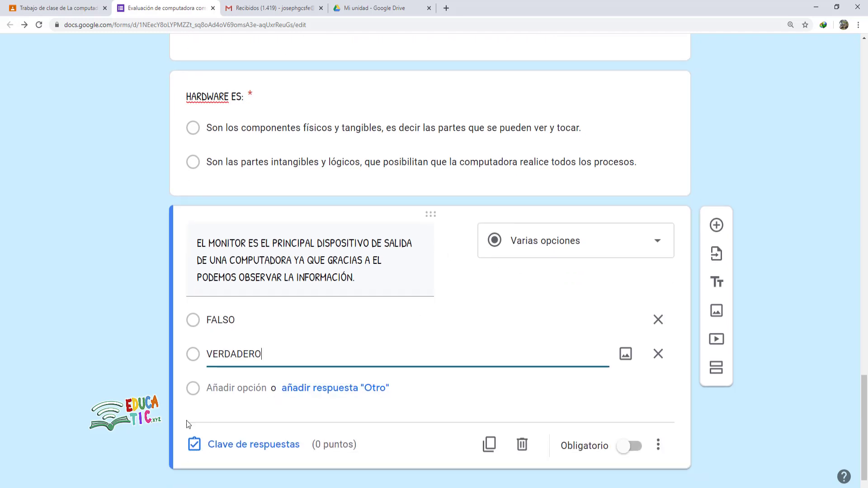
scroll(260, 434, "down", 1)
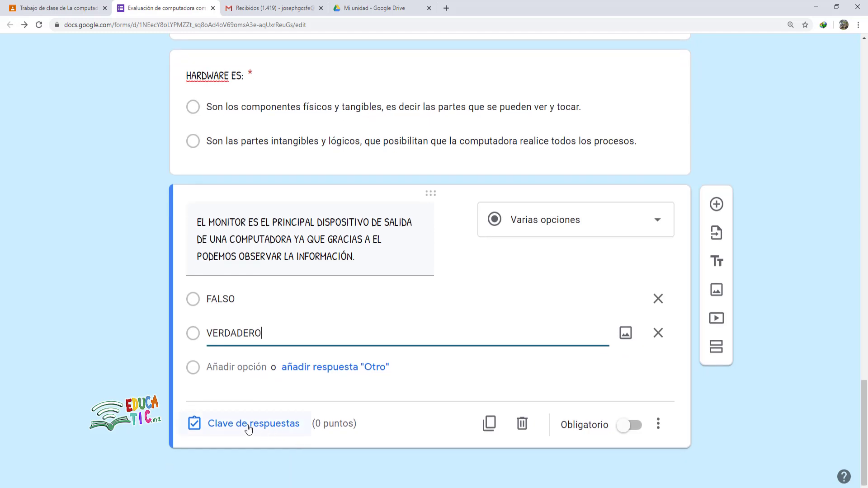
- Give the monitor question 10 points with VERDADERO correct, make it required, then return to Word
left_click(249, 428)
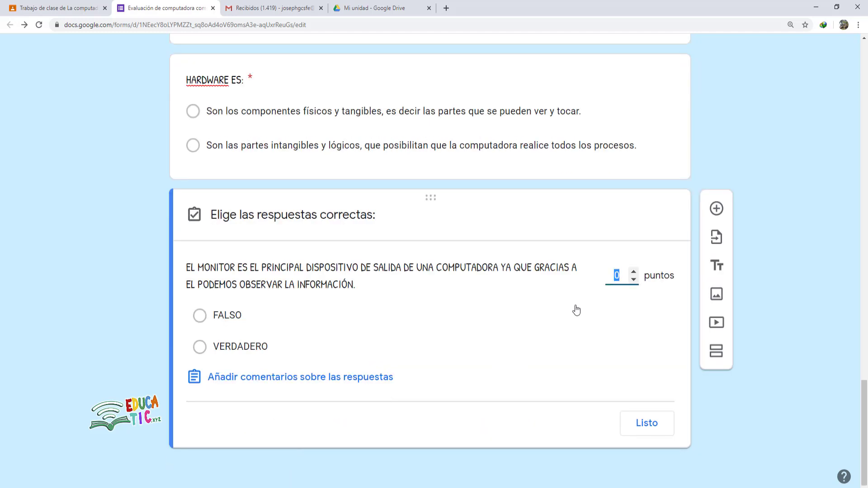
type("10")
left_click(199, 347)
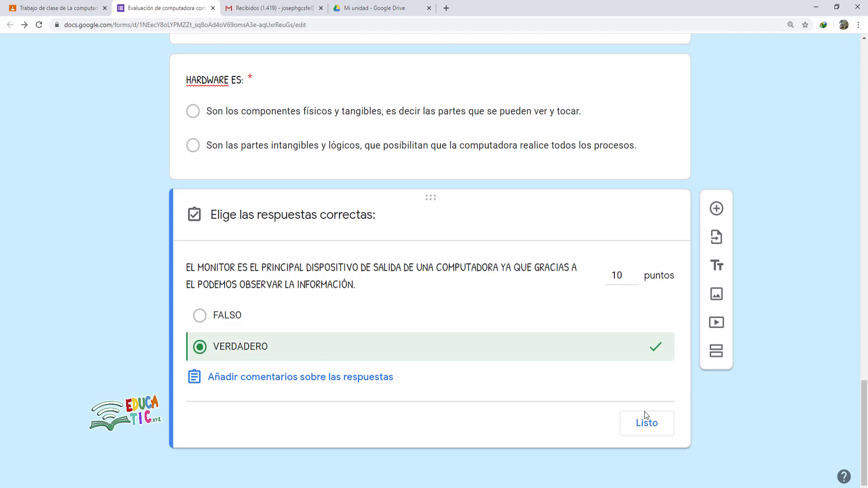
left_click(653, 431)
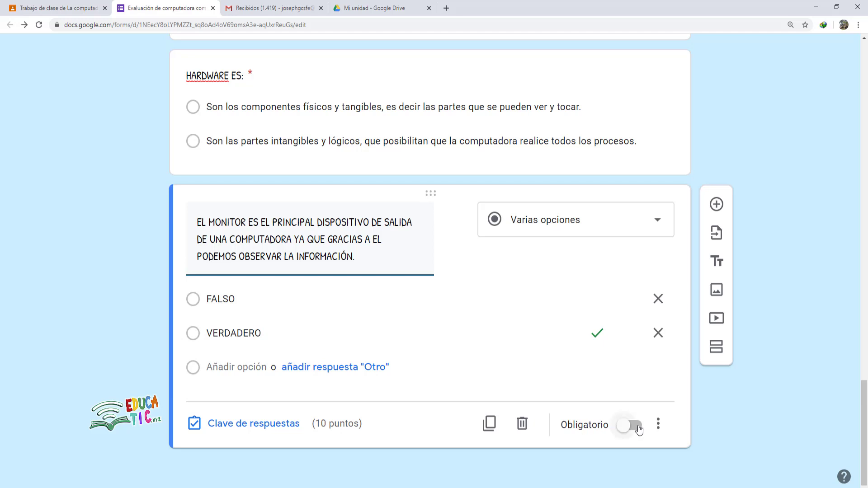
left_click(623, 427)
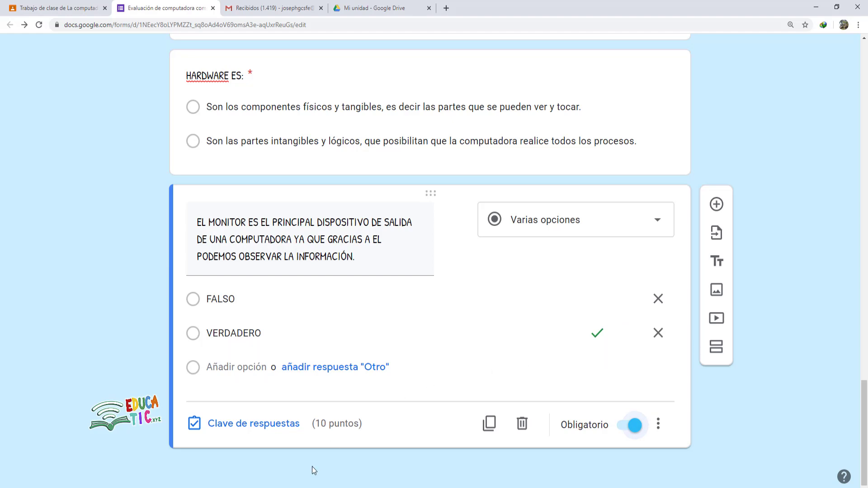
mouse_move(278, 487)
left_click(253, 471)
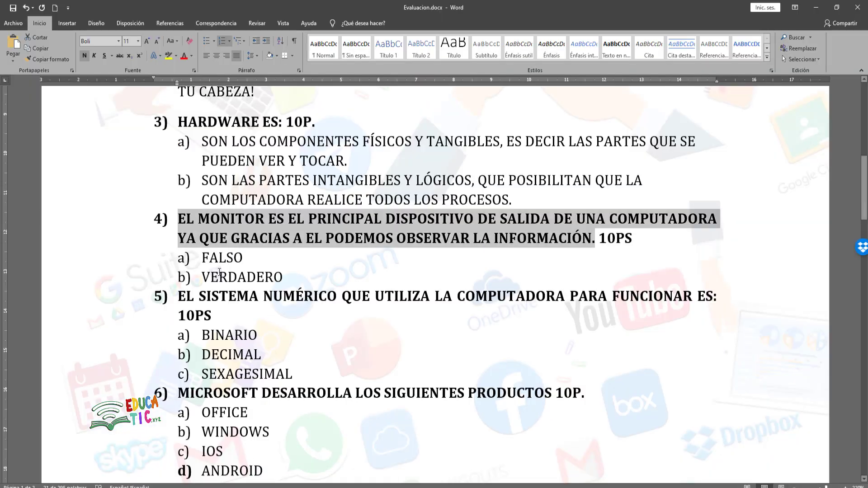
- Select question 5's wording in the Word exam
scroll(215, 279, "down", 3)
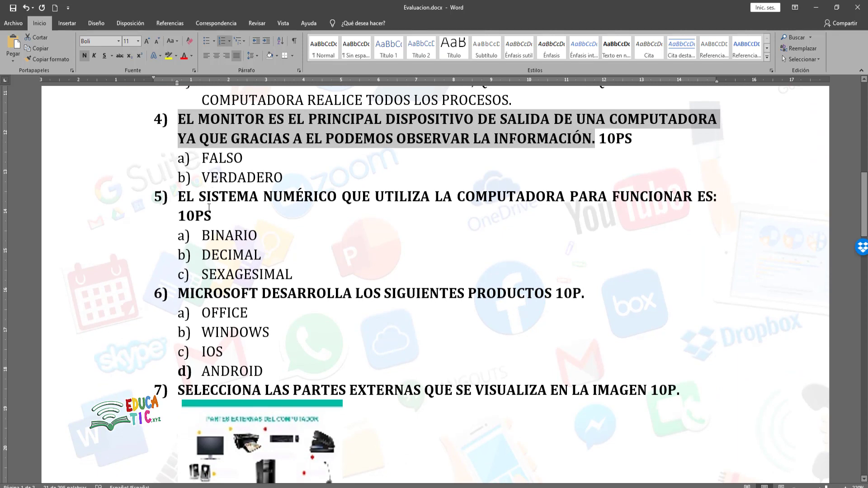
left_click_drag(180, 196, 715, 196)
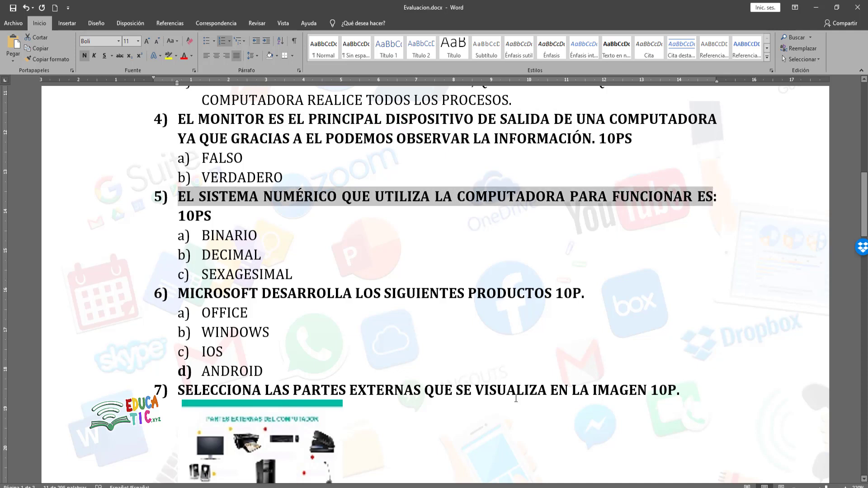
left_click(230, 487)
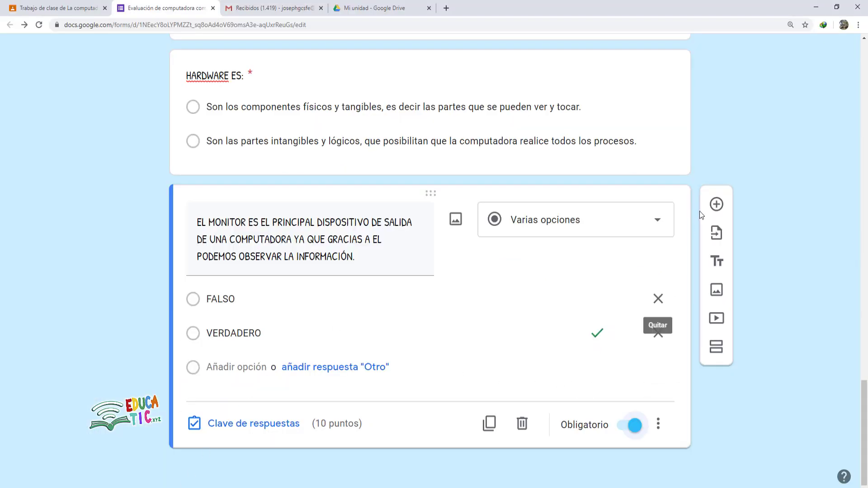
- Add a new question below the monitor question and set its type to Desplegable
left_click(715, 204)
scroll(480, 364, "down", 3)
left_click(566, 310)
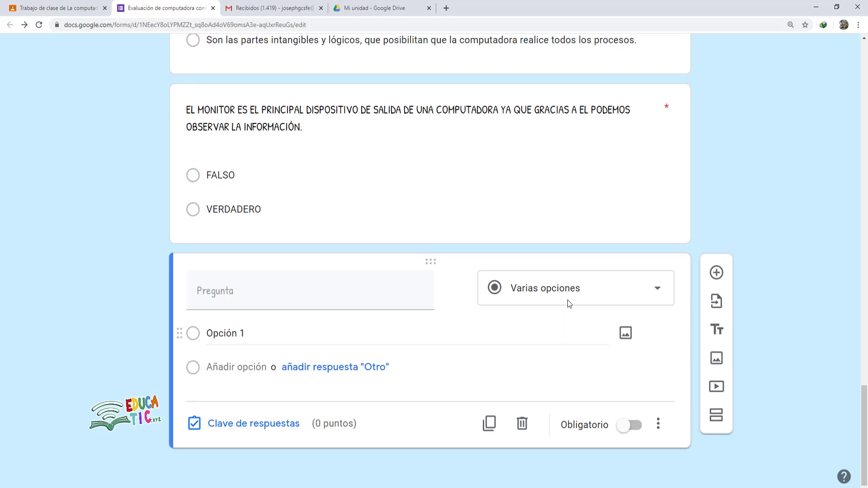
left_click(582, 289)
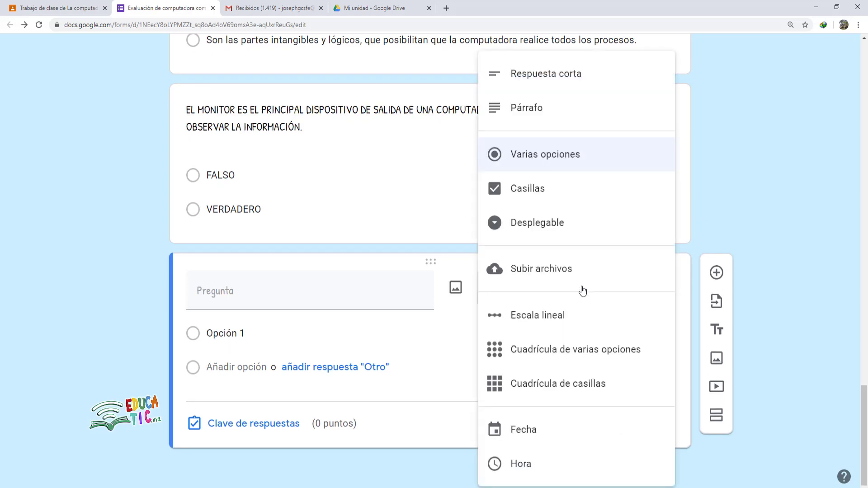
left_click(532, 225)
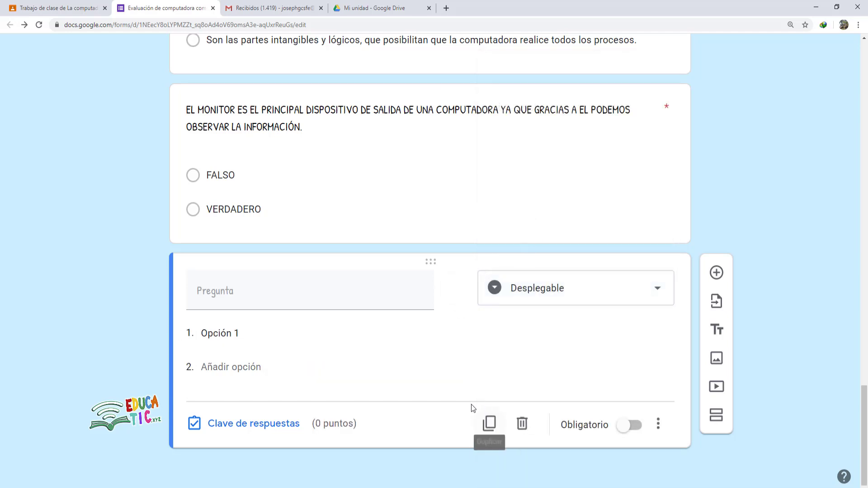
- Paste question 5's wording as the dropdown title, removing the '5)' prefix
left_click(223, 291)
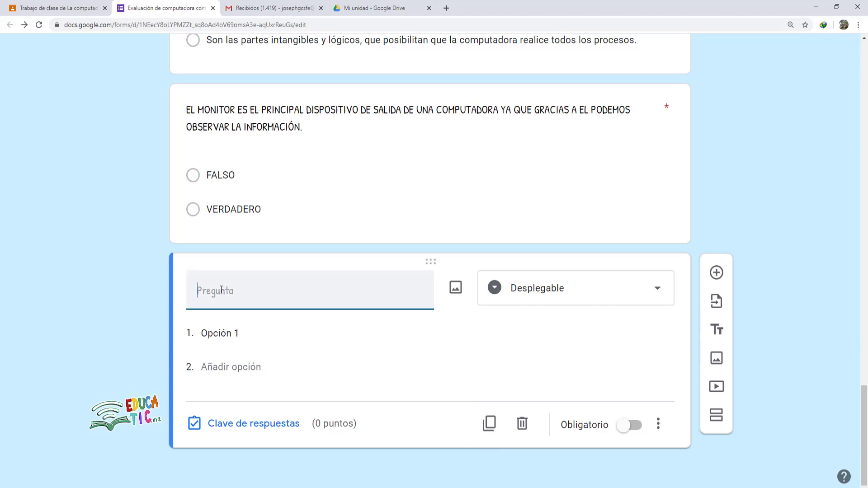
type("5)\tEL SISTEMA NUMÉRICO QUE UTILIZA LA COMPUTADORA PARA FUNCIONAR ES")
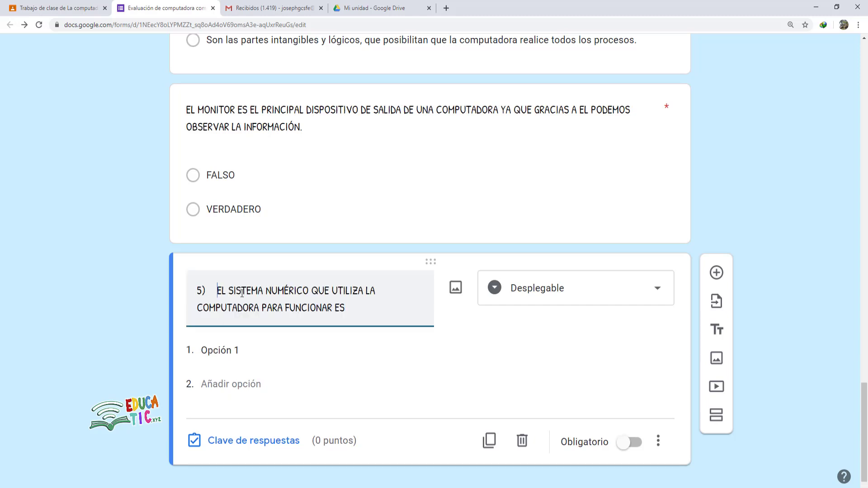
key("BackSpace")
key("BackSpace")
key("BackSpace")
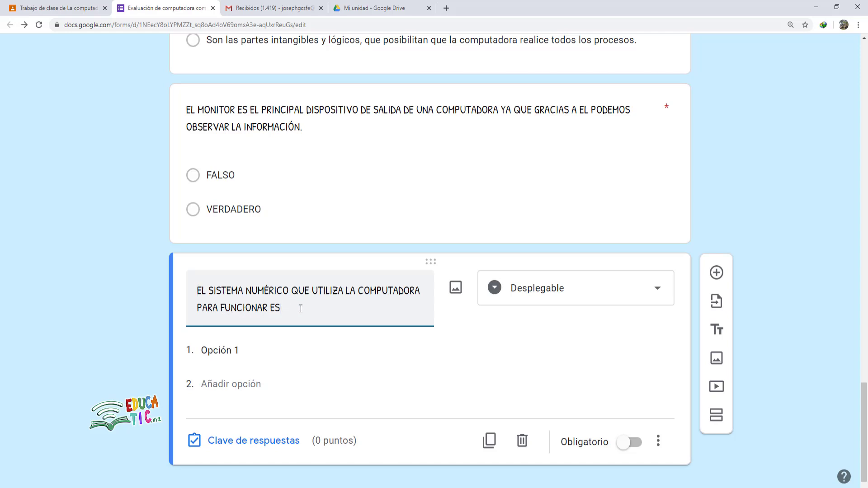
- Enter the dropdown options BINARIO, DECIMAL and SEXAGESIMAL
left_click(221, 358)
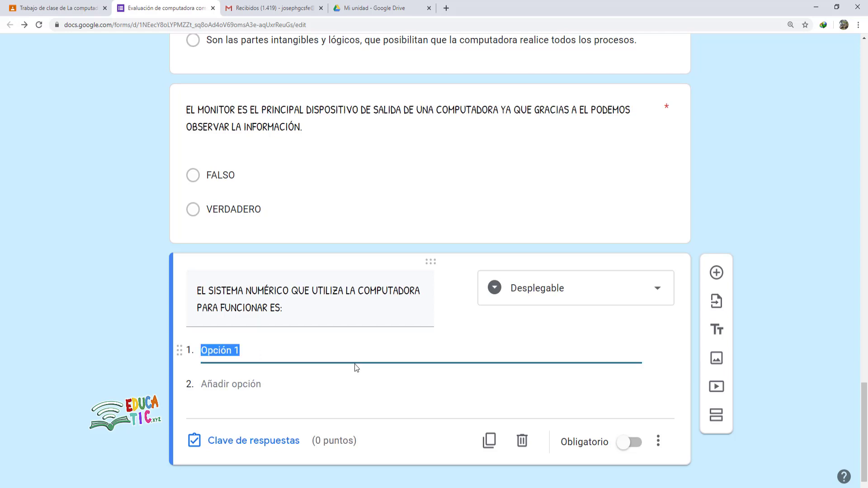
type("BINARIO")
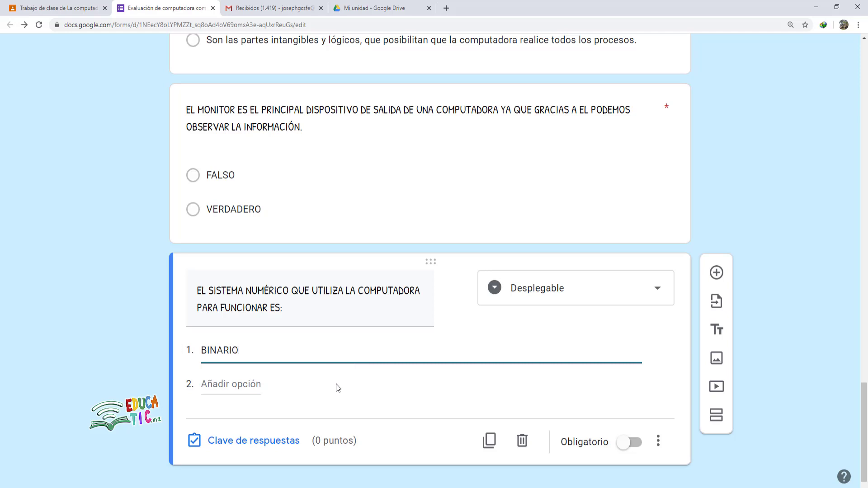
left_click(233, 384)
type("DECIMAL")
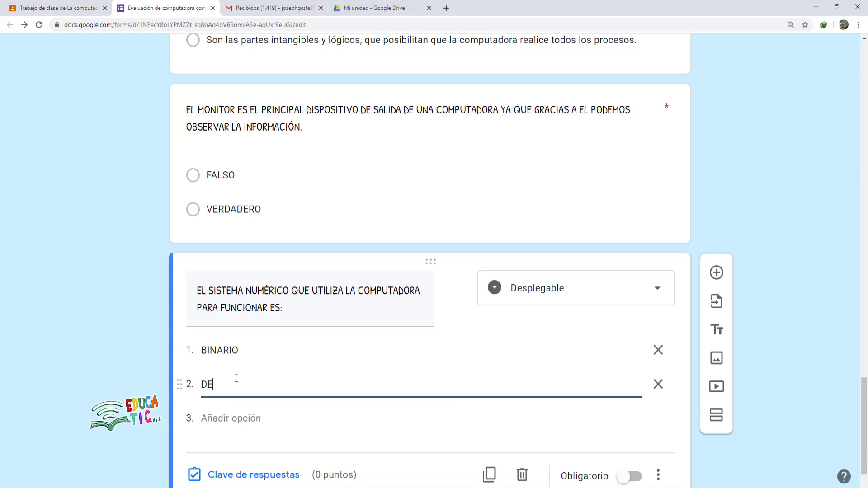
left_click(244, 418)
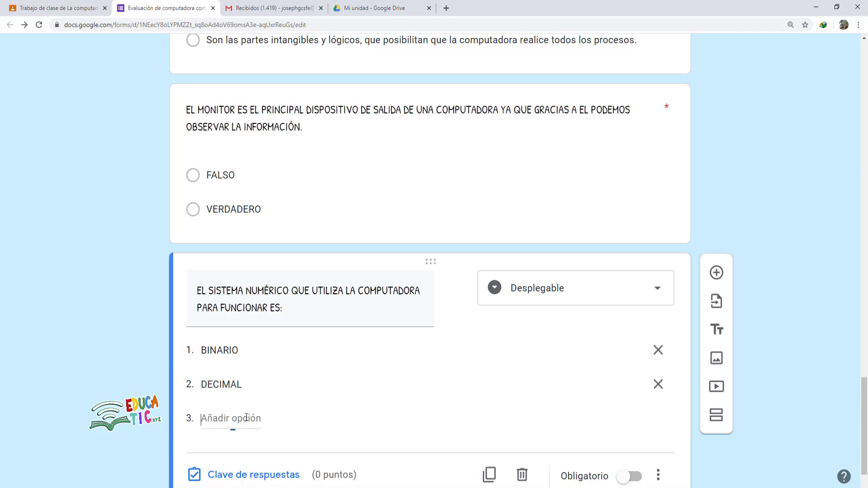
type("SEXAGESIMAL")
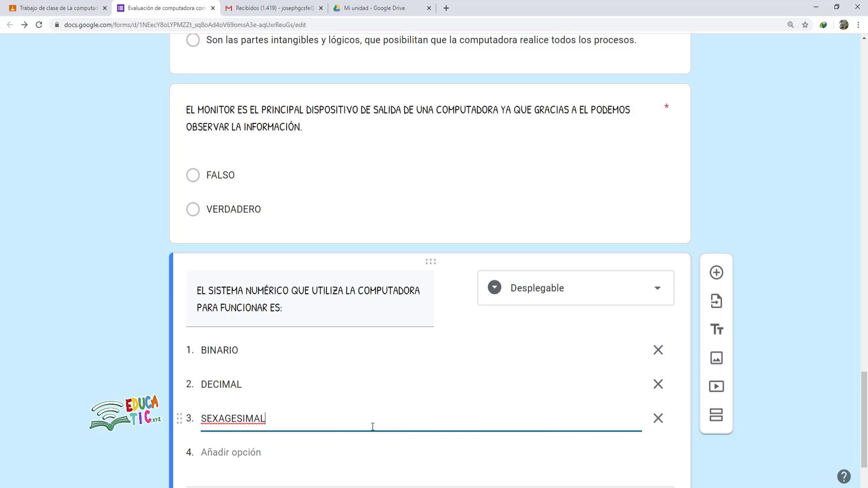
scroll(334, 373, "down", 2)
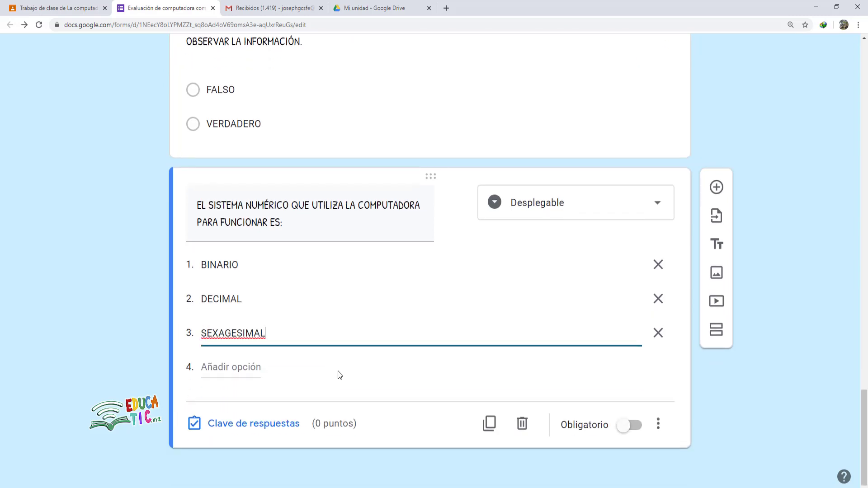
- Key BINARIO as the number-system dropdown's correct answer worth 10 points, and make the question required
left_click(244, 428)
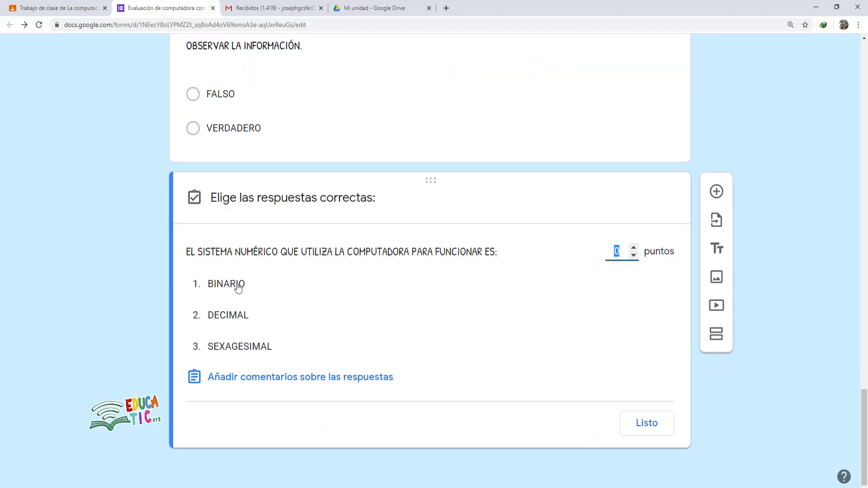
left_click(259, 288)
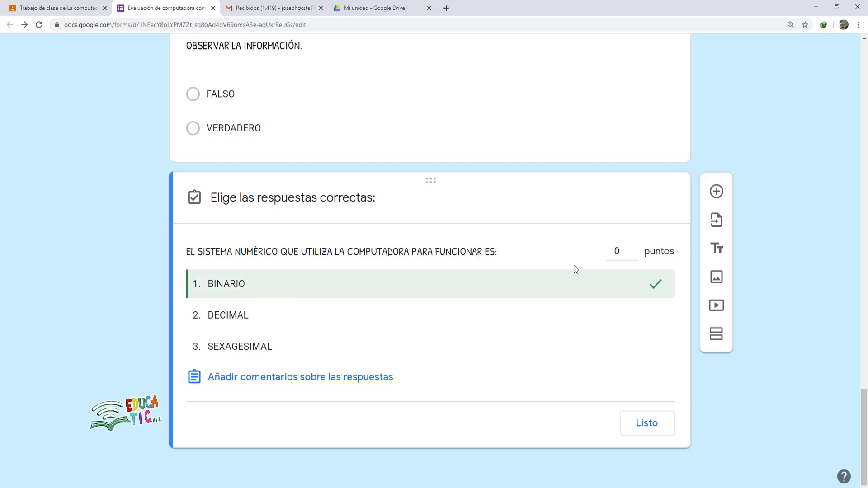
left_click(615, 250)
type("10")
key("Delete")
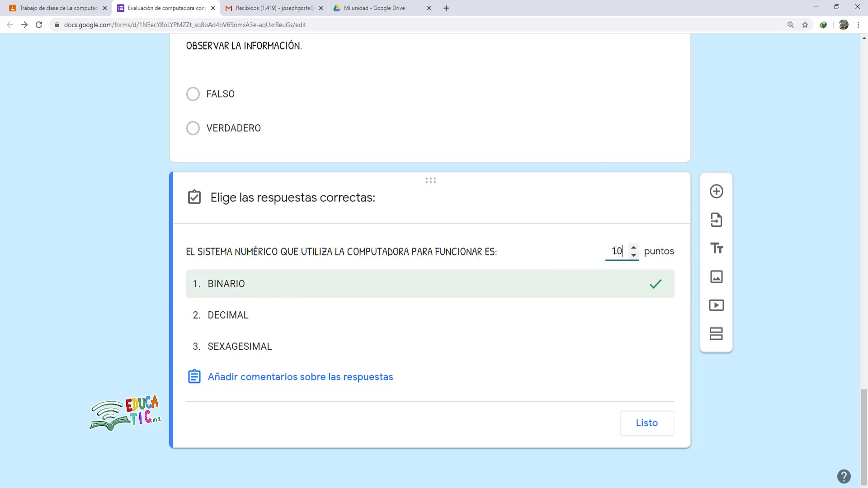
left_click(651, 422)
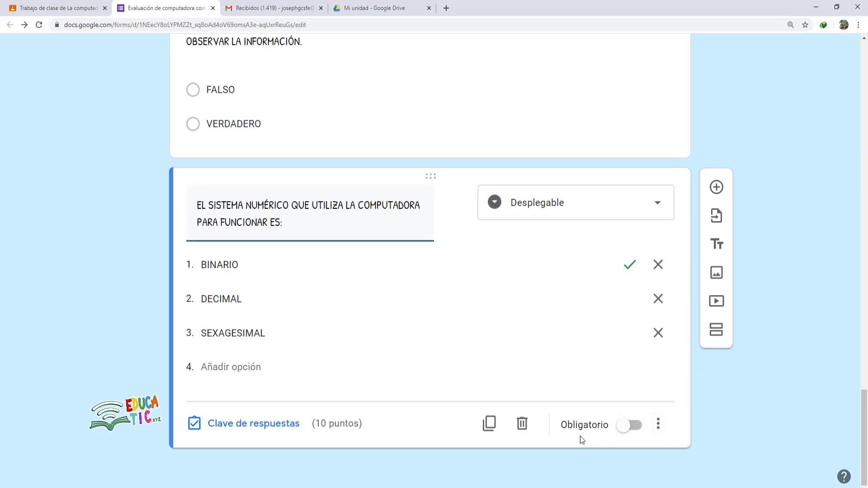
left_click(629, 430)
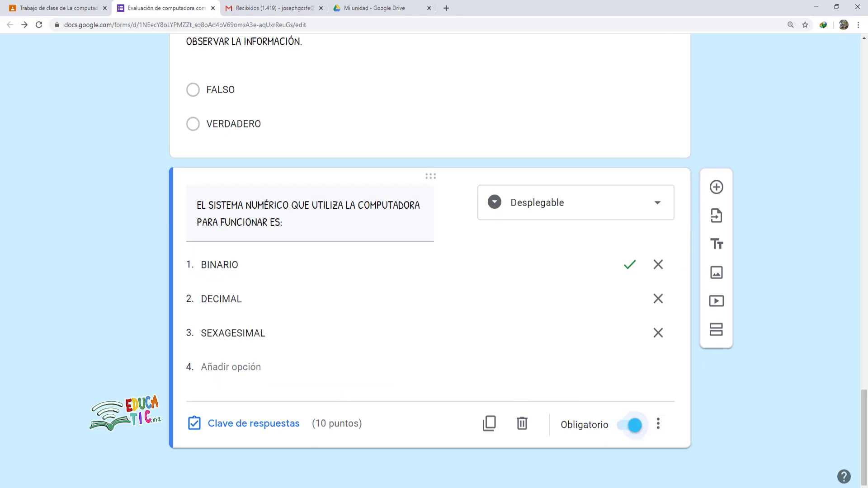
left_click(330, 452)
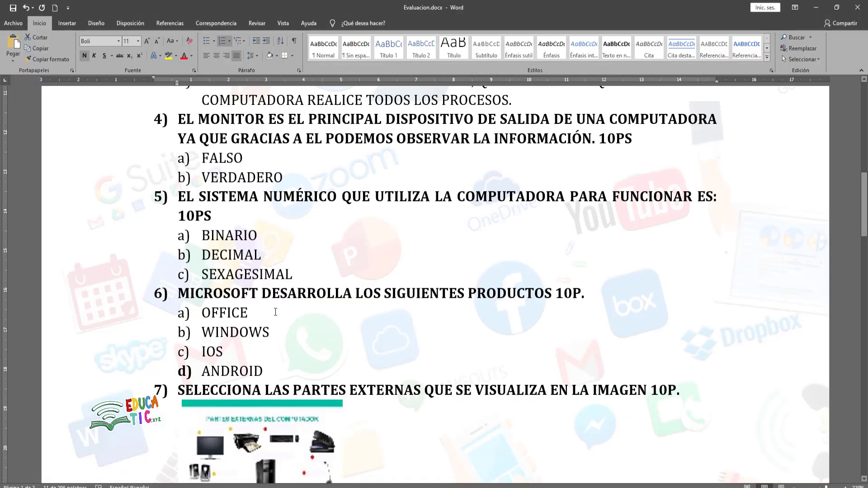
- Select question 6's text 'MICROSOFT DESARROLLA LOS SIGUIENTES PRODUCTOS' in Evaluacion.docx
scroll(217, 274, "down", 2)
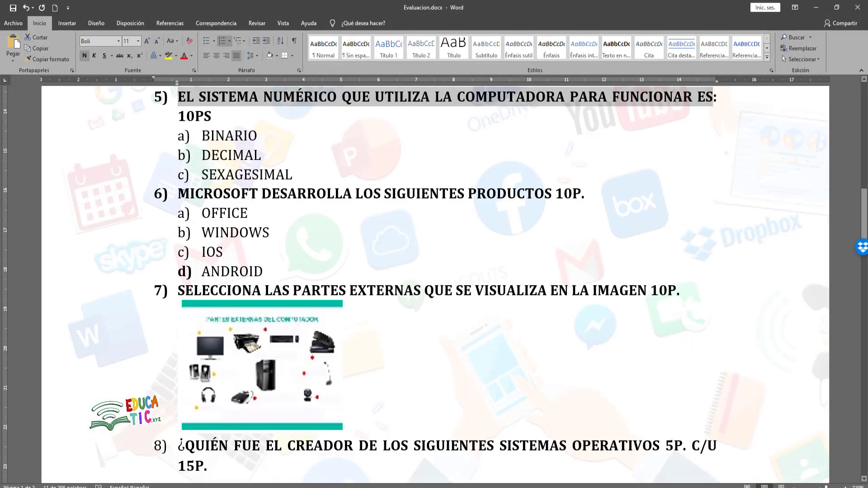
left_click_drag(179, 194, 548, 198)
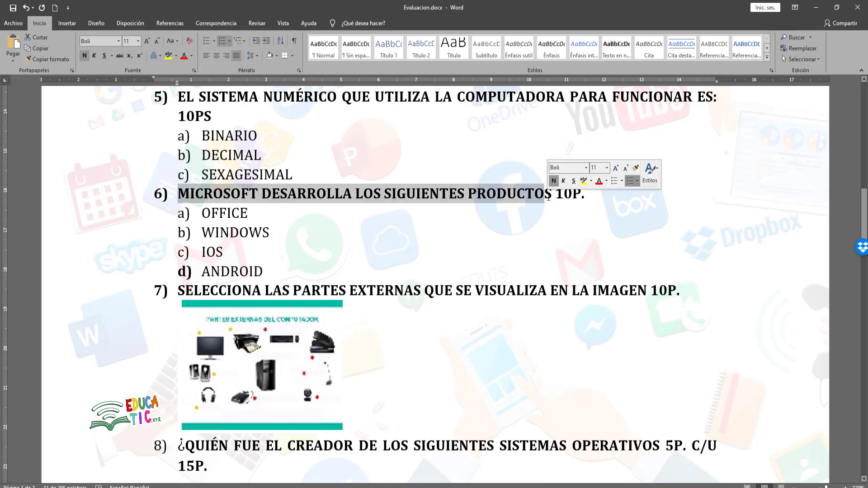
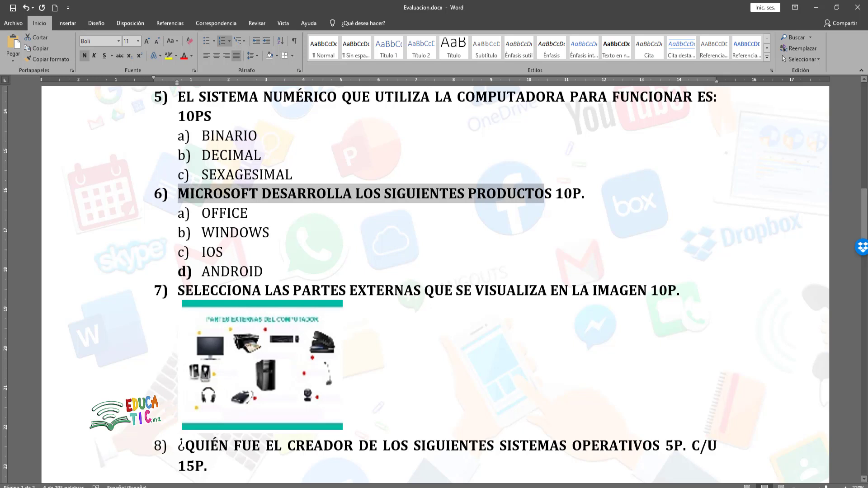
- Switch from the Word exam back to the Google Forms quiz in Chrome
key("alt+Tab")
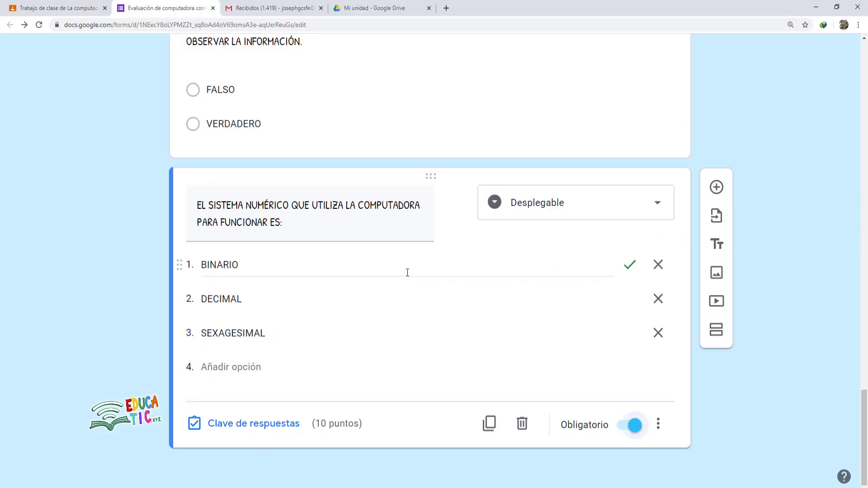
- Add a checkbox question titled 'MICROSOFT DESARROLLA LOS SIGUIENTES PRODUCTO' from the pasted text
left_click(716, 188)
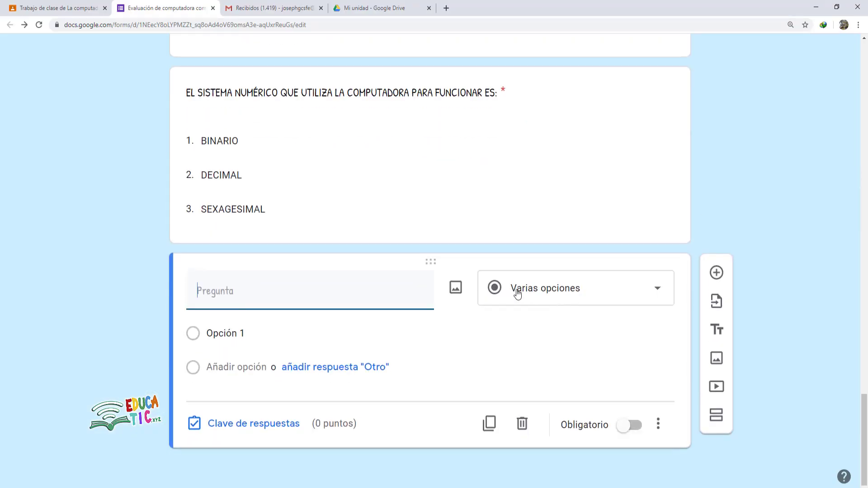
left_click(521, 293)
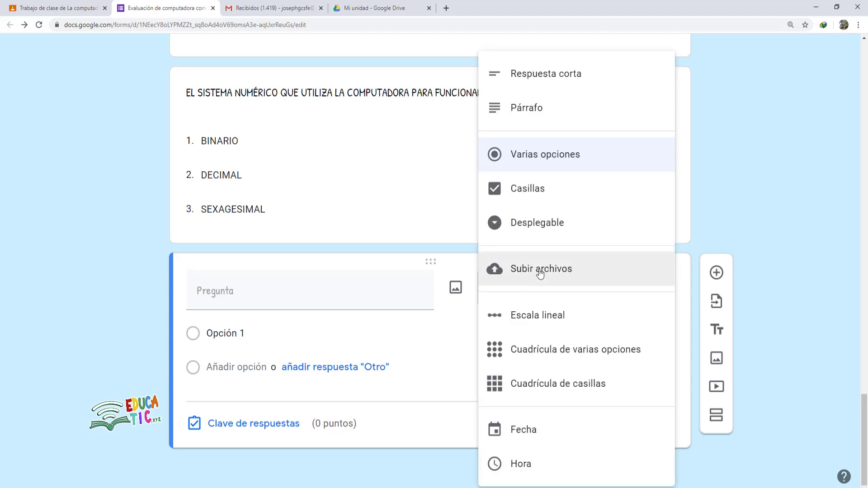
left_click(529, 195)
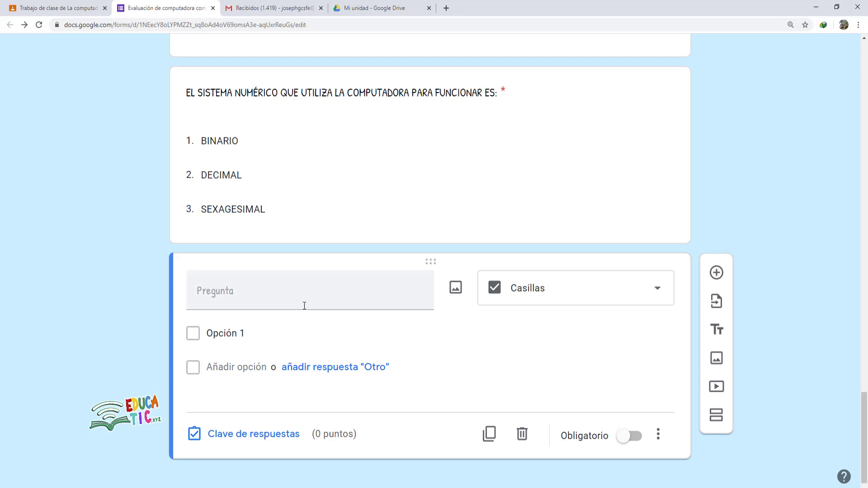
left_click(249, 297)
type("6)    MICROSOFT DESARROLLA LOS SIGUIENTES PRODUCTO")
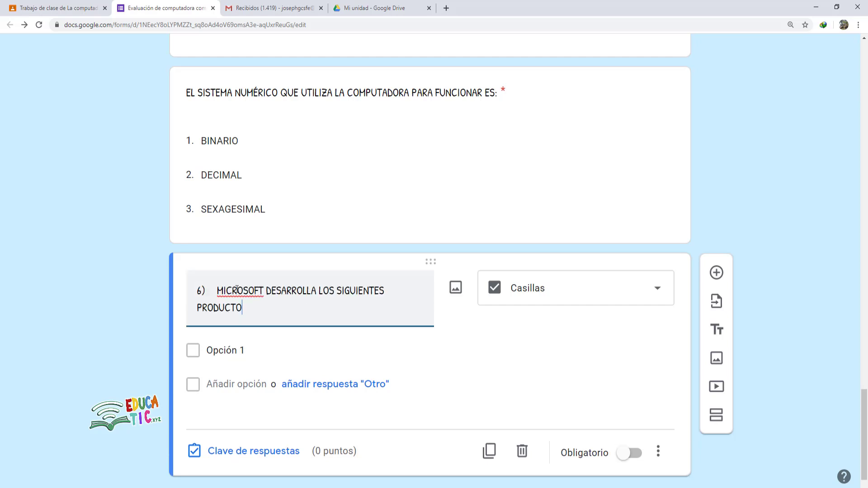
key("BackSpace")
key("BackSpace")
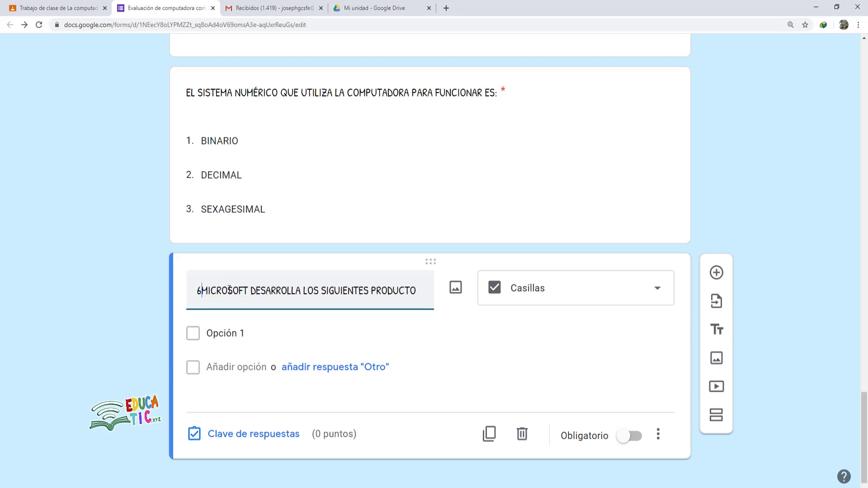
key("BackSpace")
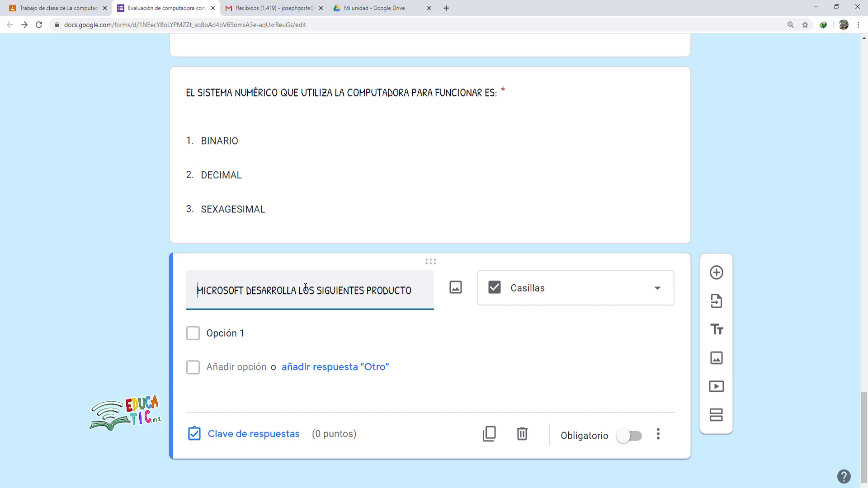
- Enter the options OFFICE, WINDOWS, IOS and ANDROID
left_click(264, 333)
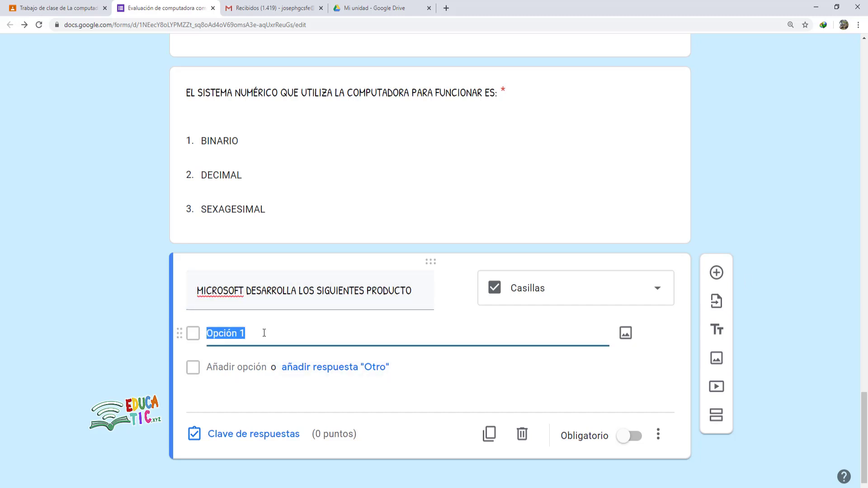
type("OFFICE")
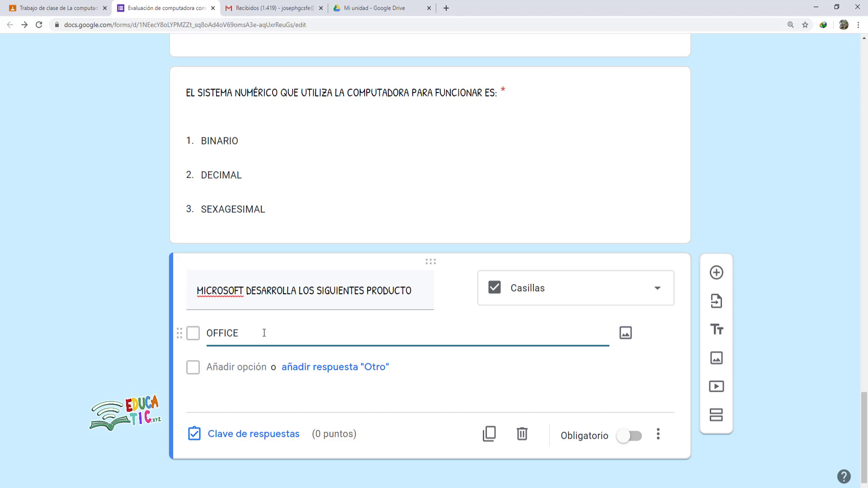
key("Return")
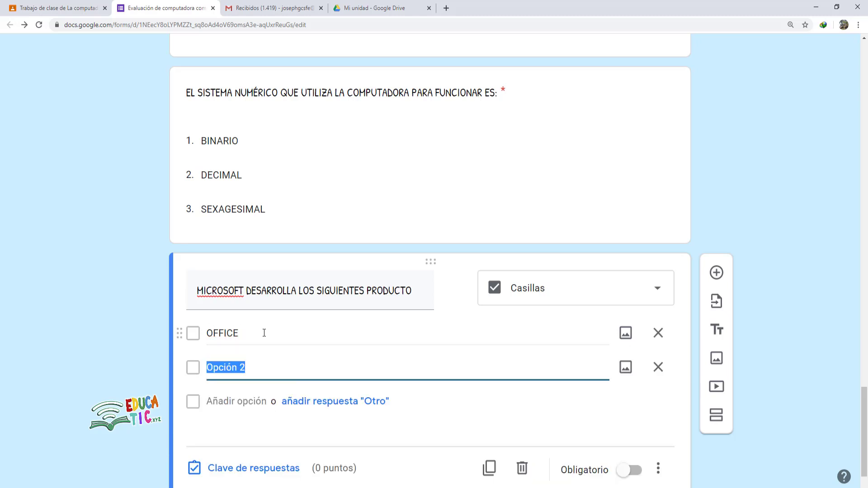
type("WINDOWS")
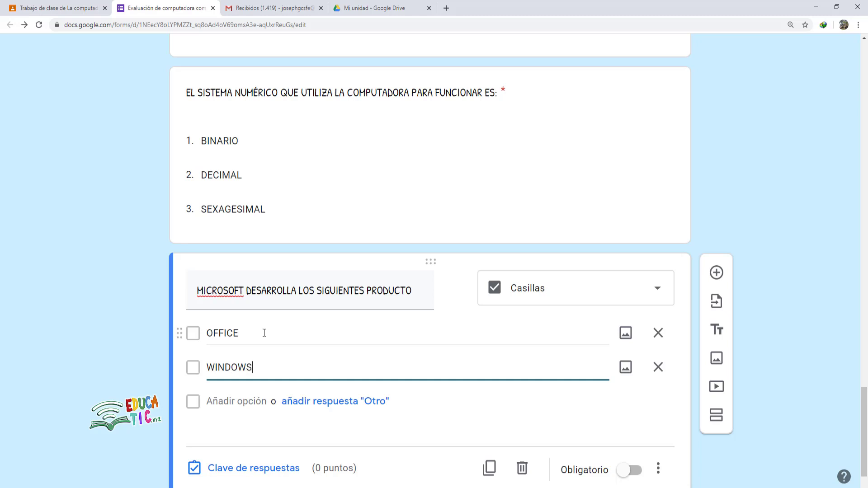
key("Return")
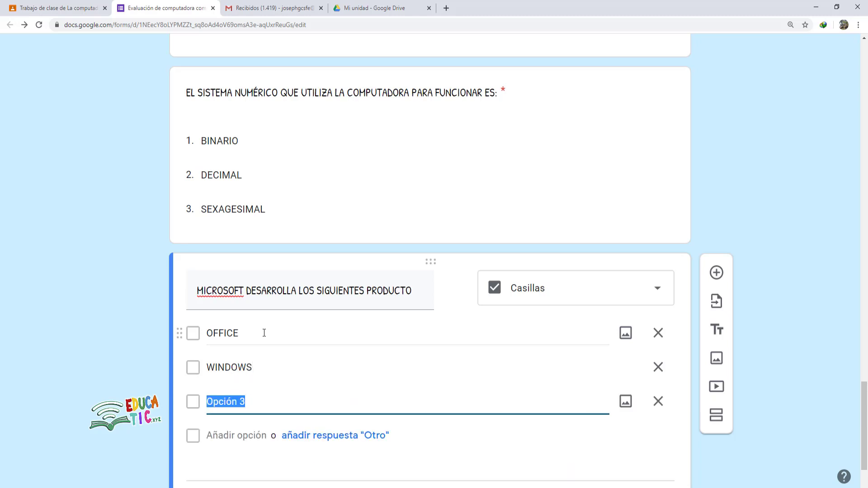
type("IOS")
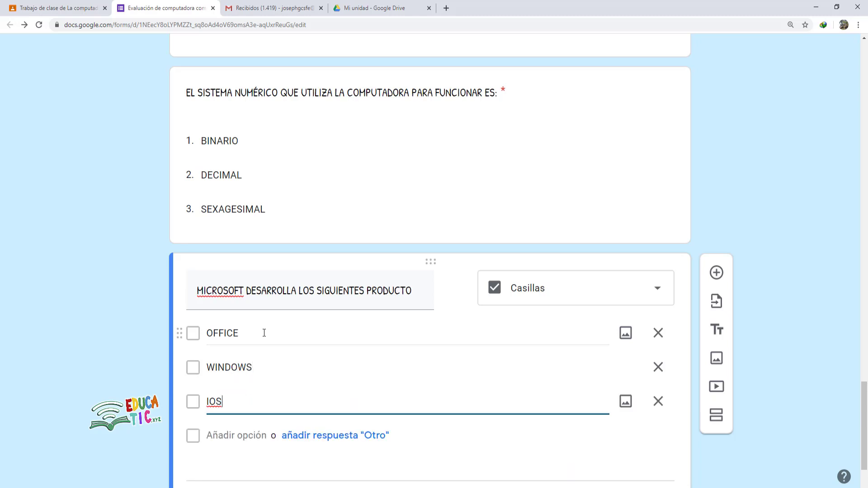
key("Return")
type("ANDROID")
- Turn on the question's description line
scroll(264, 333, "down", 2)
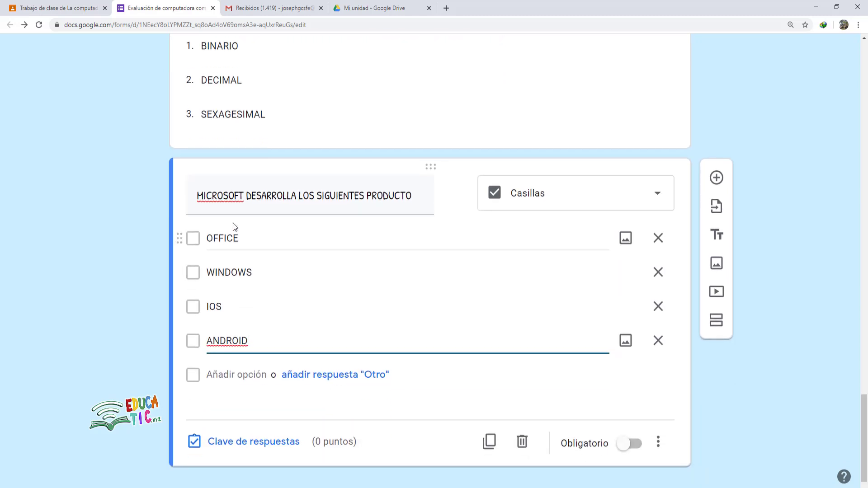
left_click(659, 441)
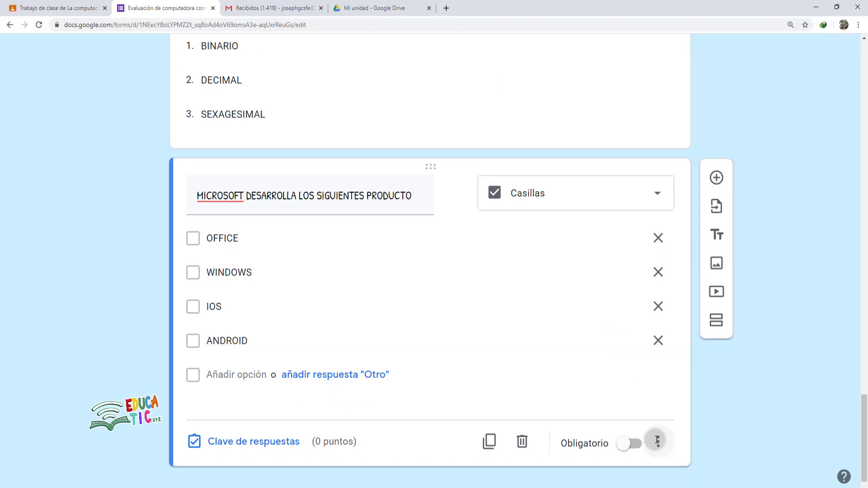
left_click(652, 378)
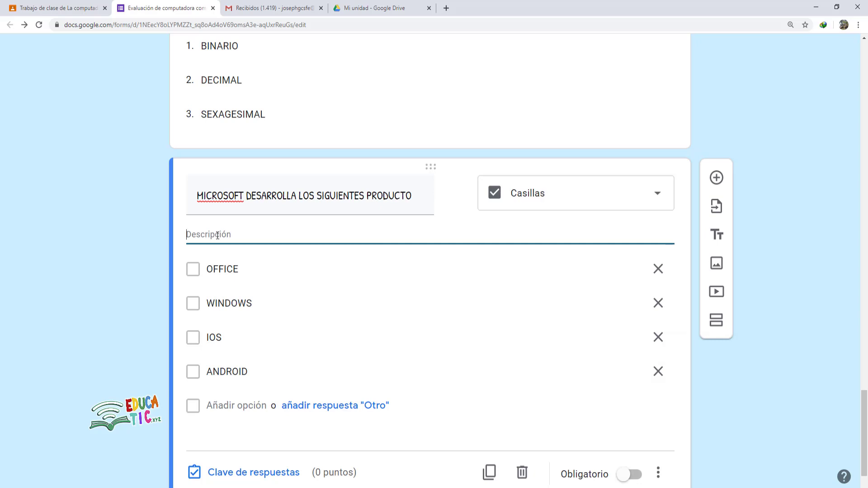
- Enter the description 'Selecciona las respuestas correctas' and bring up the question's answer key
type("Selec")
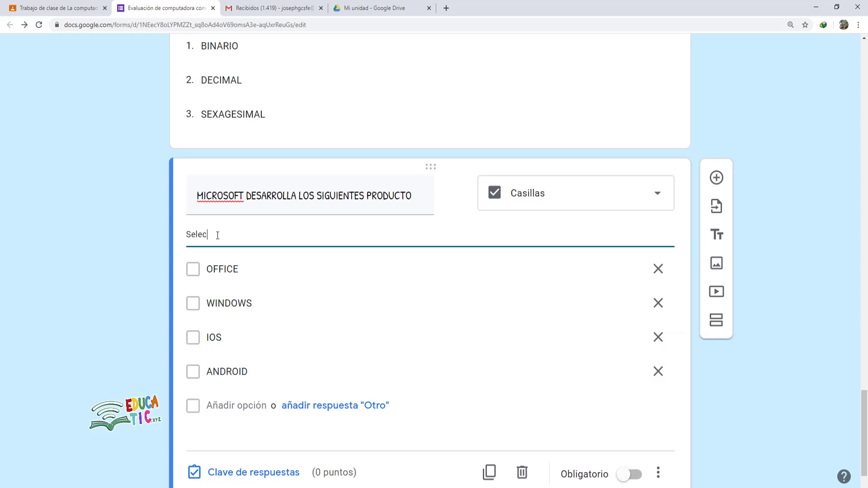
type("ciona las respuesta")
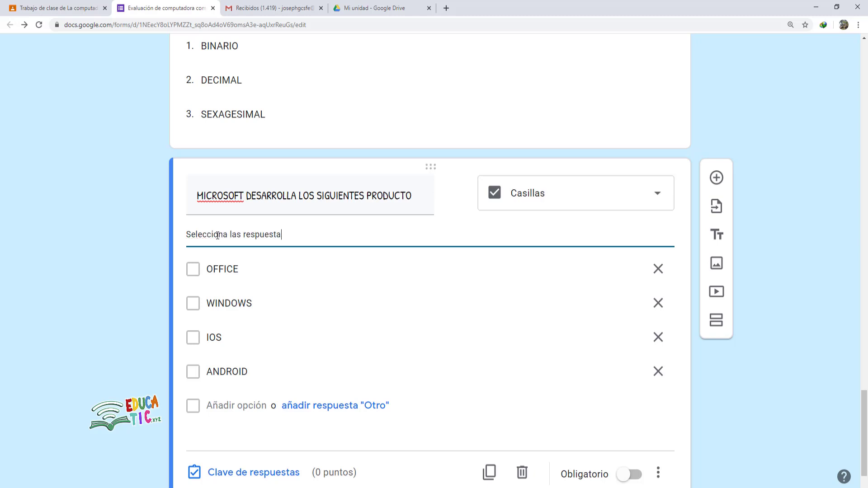
type("s correctas")
scroll(401, 285, "down", 1)
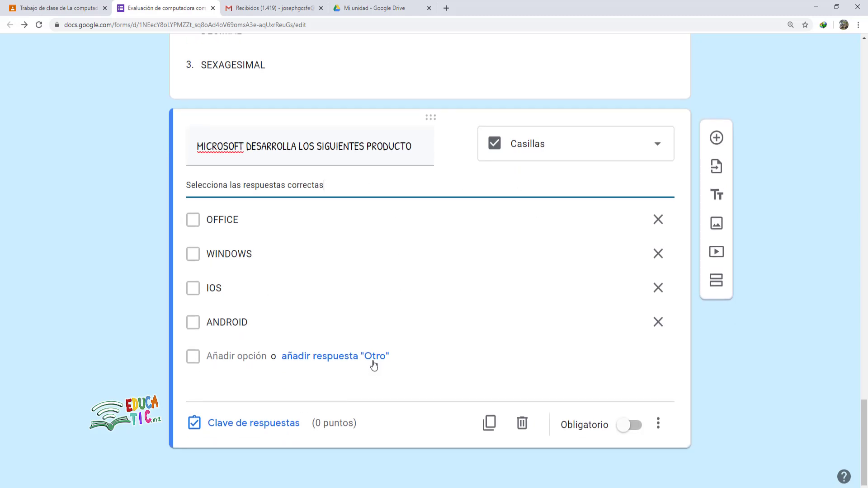
left_click(246, 430)
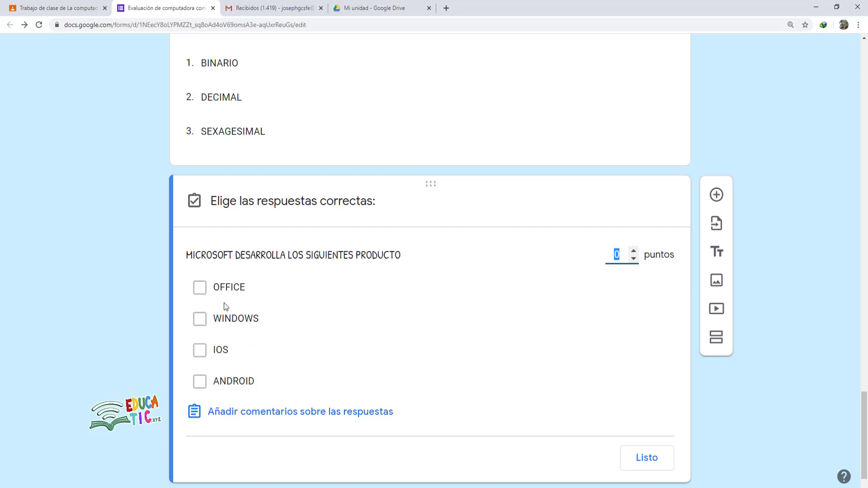
- Key OFFICE and WINDOWS as correct for 10 points, and make the question required
left_click(199, 288)
left_click(200, 319)
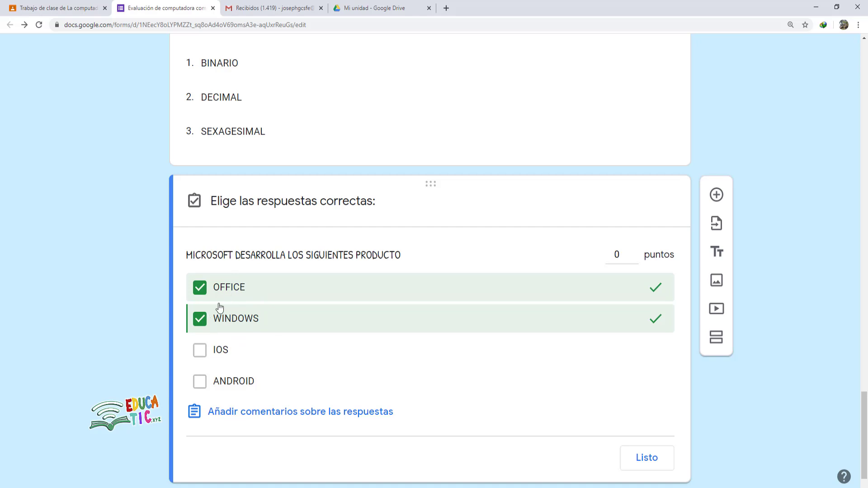
left_click(621, 256)
double_click(622, 254)
type("10")
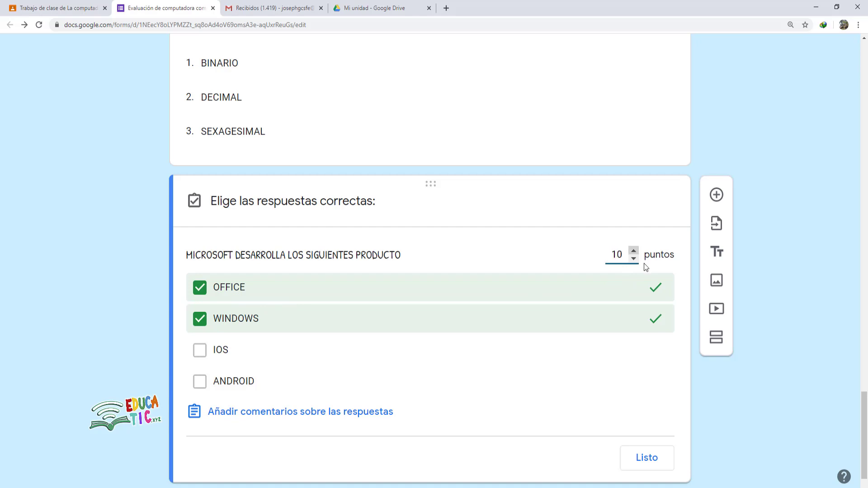
left_click(646, 458)
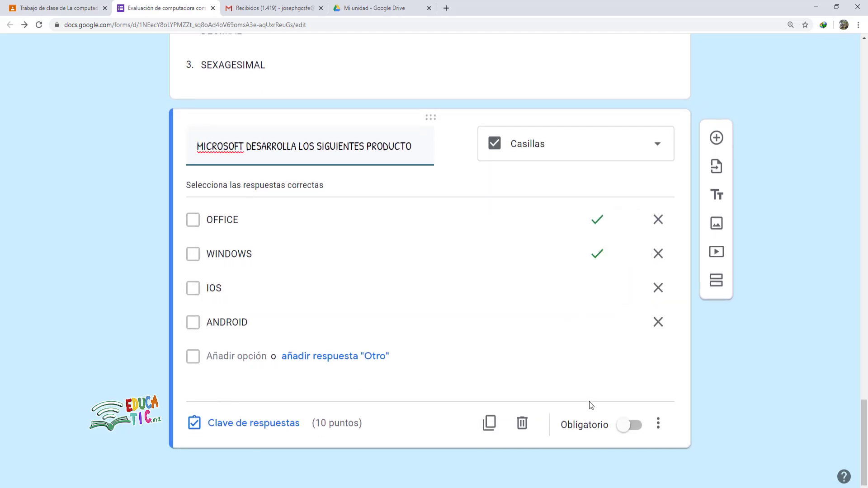
left_click(633, 430)
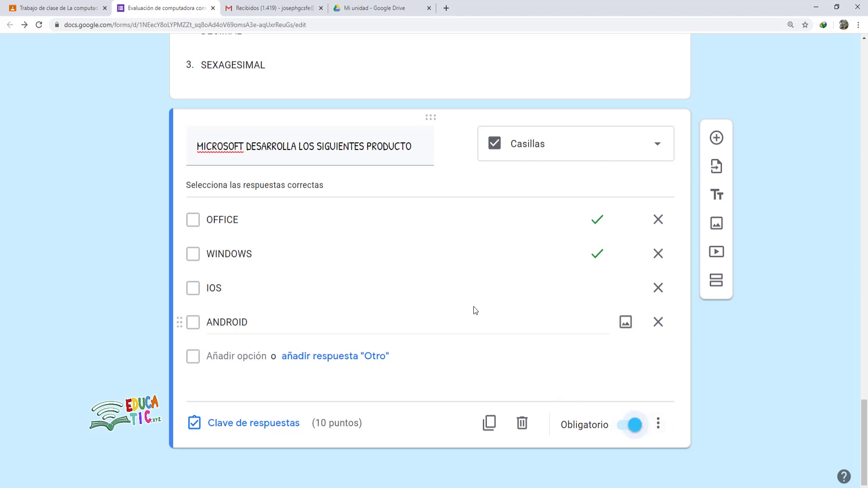
- Select question 7's wording on the computer's external parts in Evaluacion.docx, then return to Chrome
left_click(278, 487)
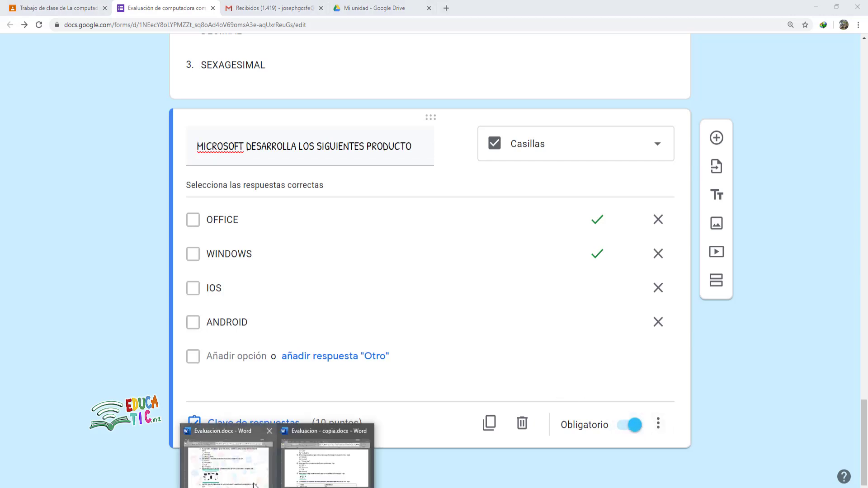
left_click(235, 474)
scroll(366, 272, "down", 3)
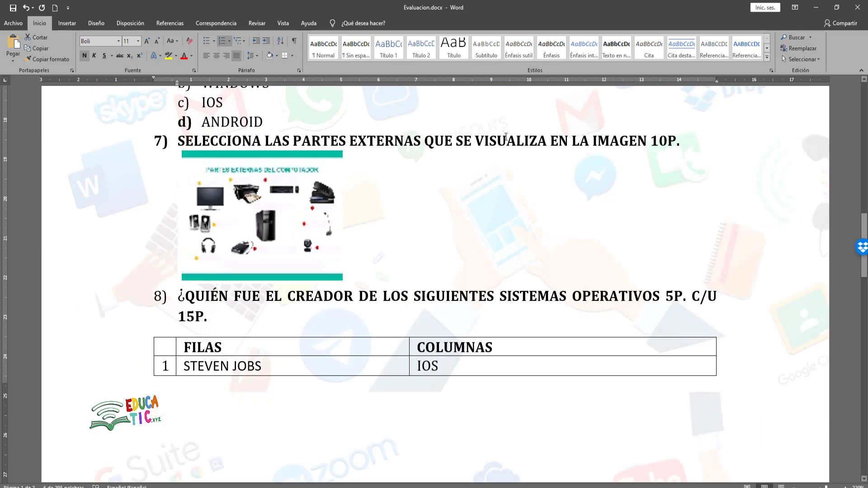
left_click_drag(179, 141, 643, 148)
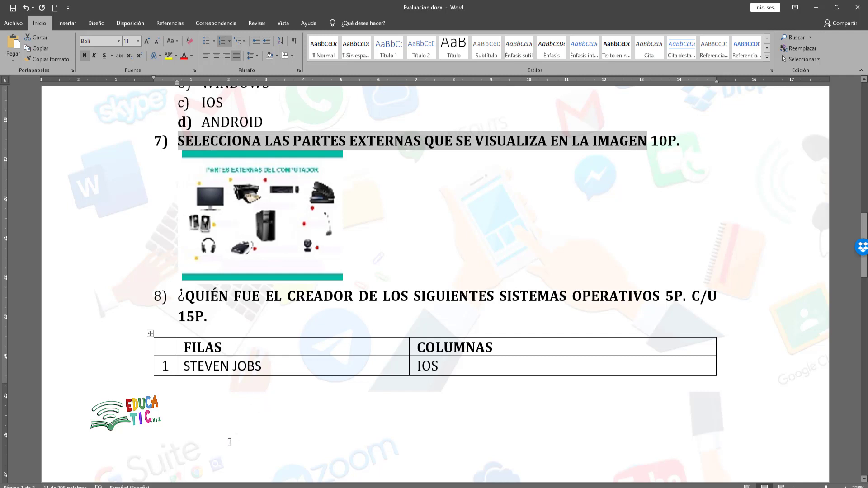
left_click(223, 487)
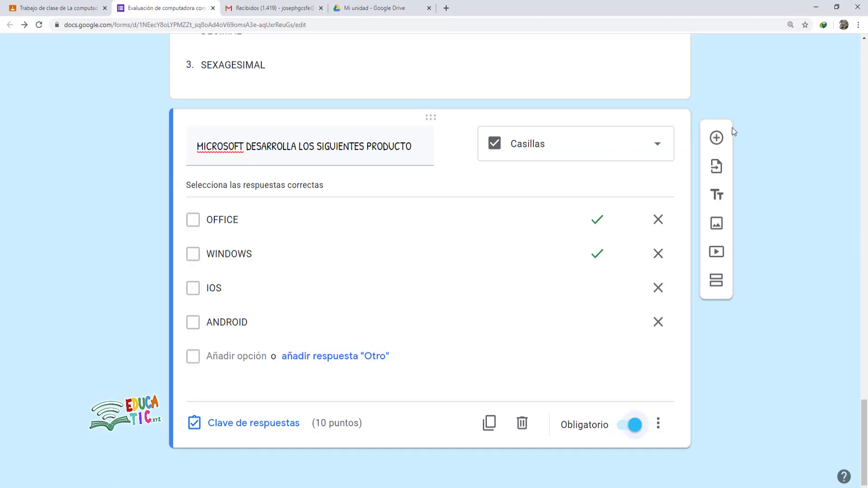
- Add a new checkbox question below the Microsoft one and start inserting an image
left_click(716, 138)
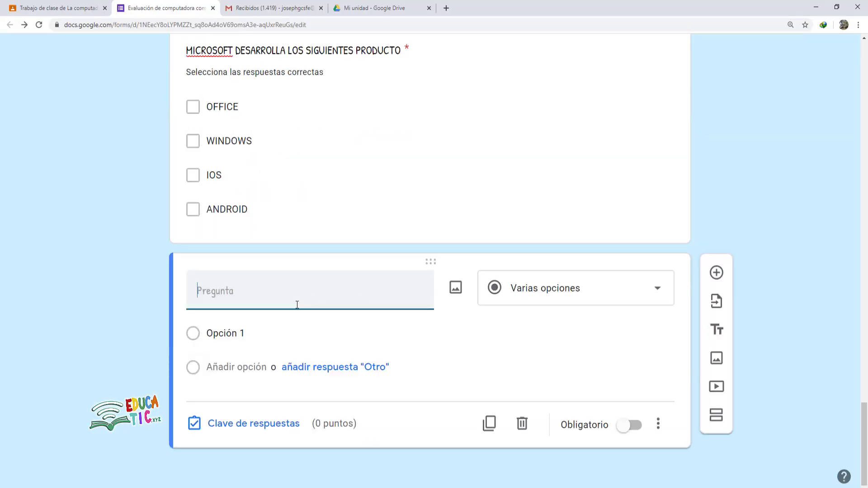
left_click(528, 298)
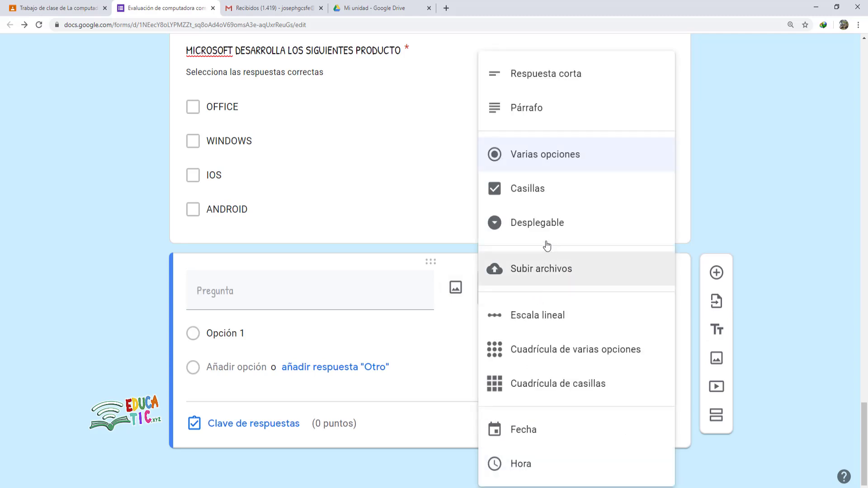
left_click(542, 198)
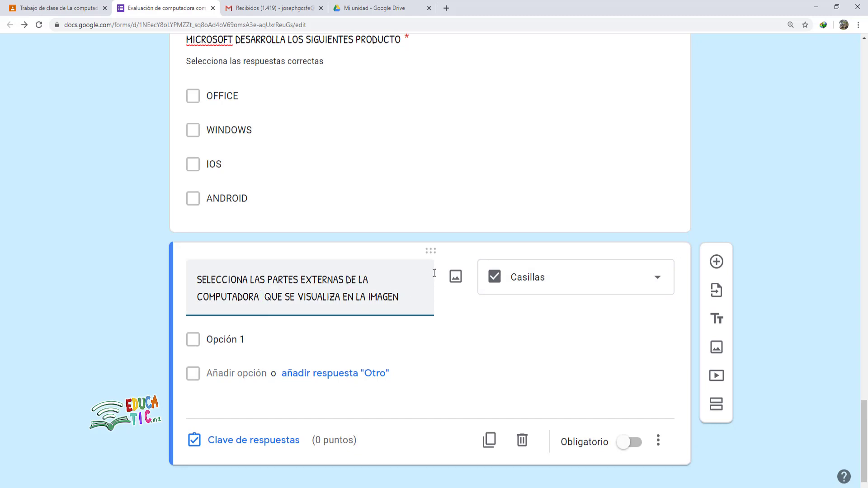
left_click(455, 276)
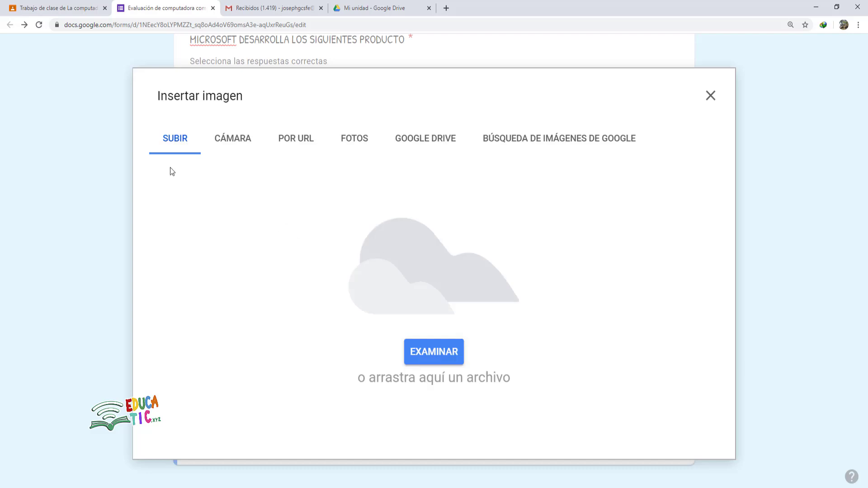
- Upload 'partes externas del computador ofi.jpg' into the question, leaving the image options unchanged
left_click(442, 349)
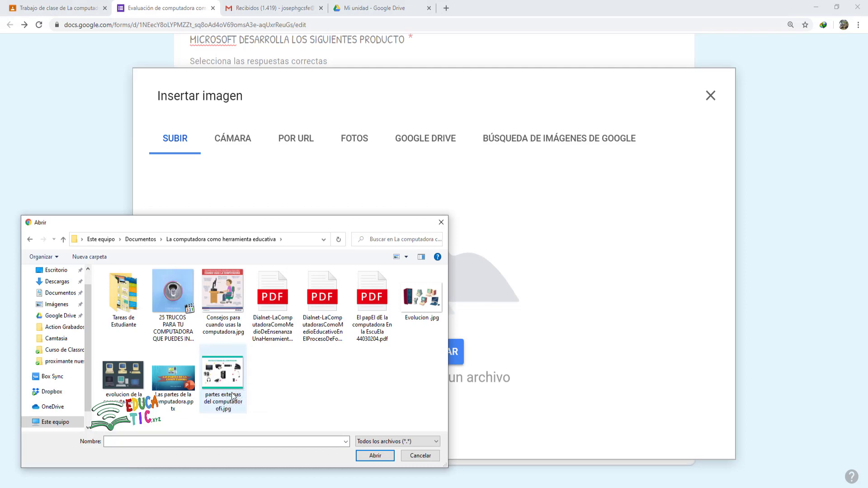
left_click(229, 383)
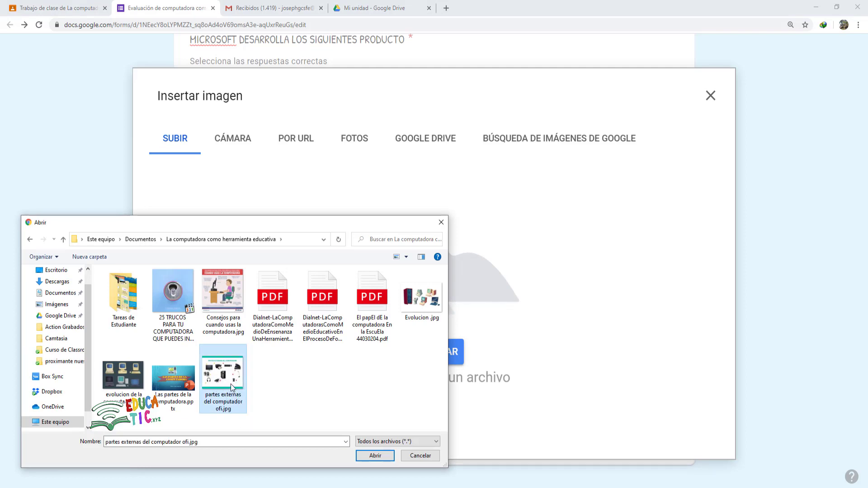
left_click(374, 459)
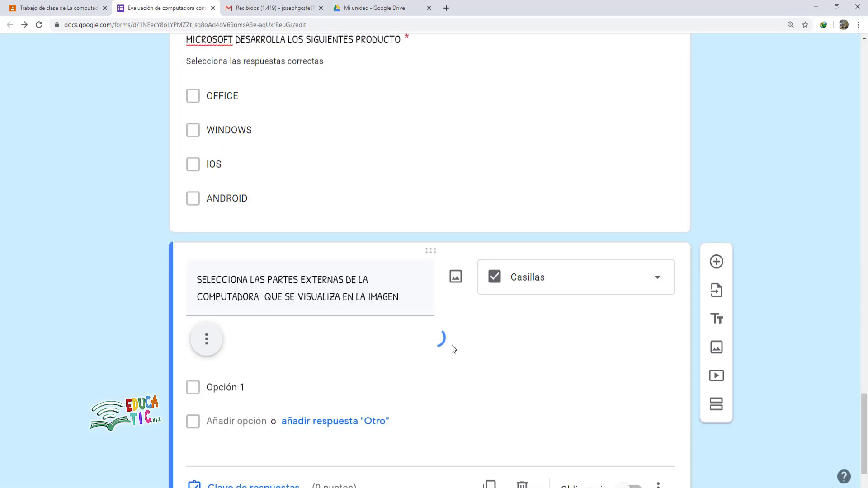
scroll(419, 346, "down", 7)
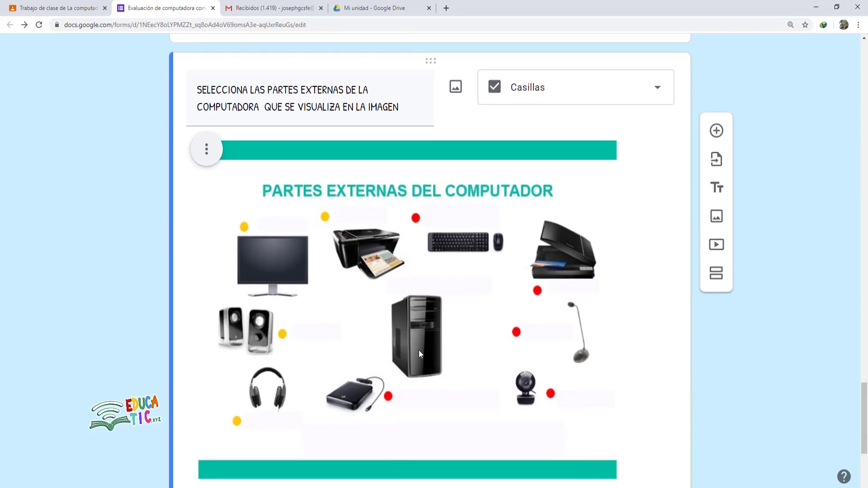
scroll(421, 357, "up", 2)
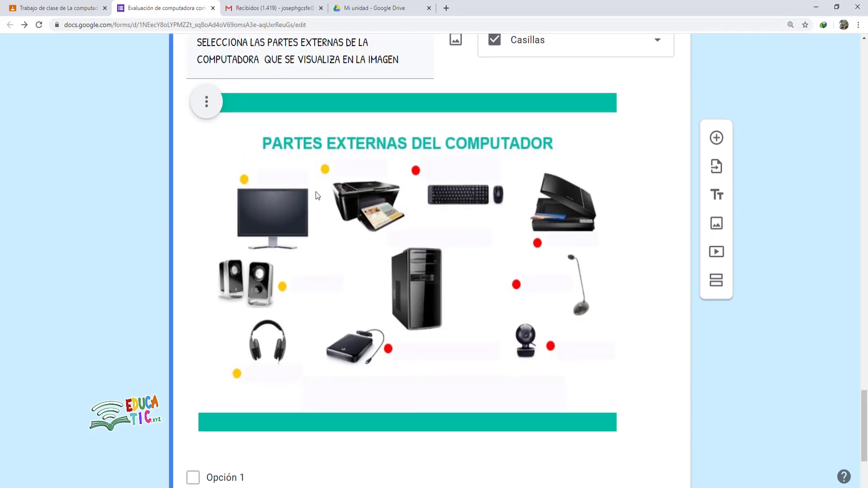
left_click(207, 103)
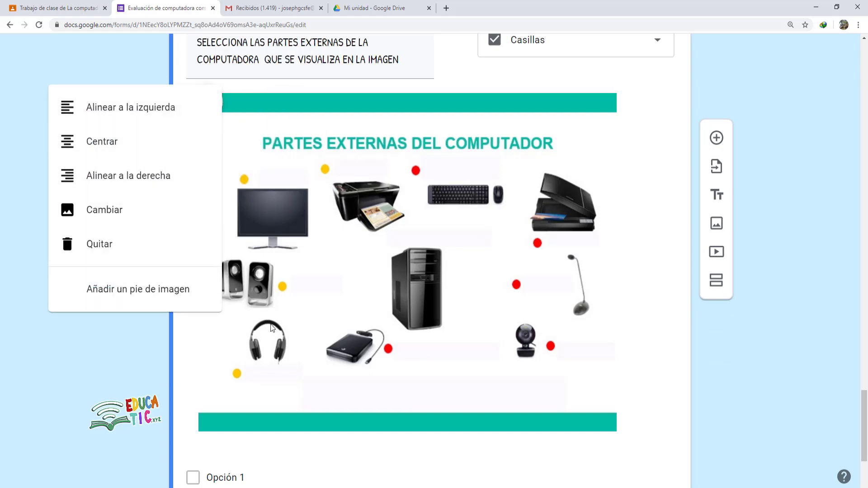
left_click(319, 427)
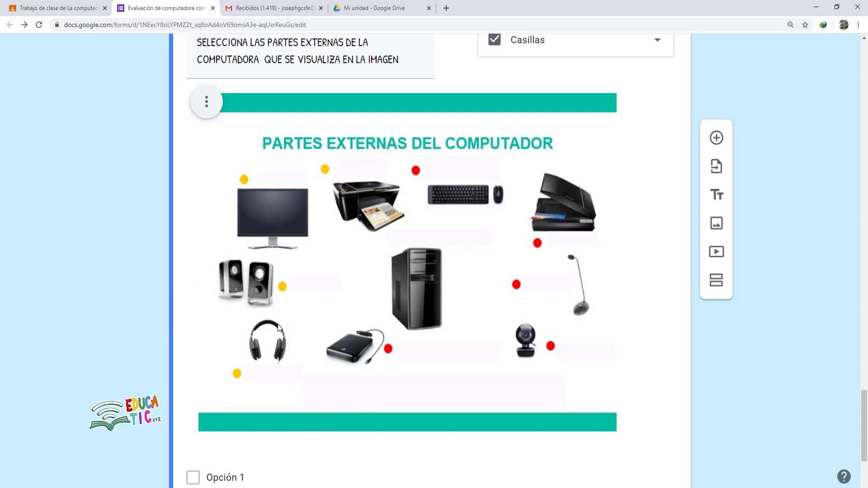
scroll(275, 353, "down", 3)
scroll(233, 280, "up", 1)
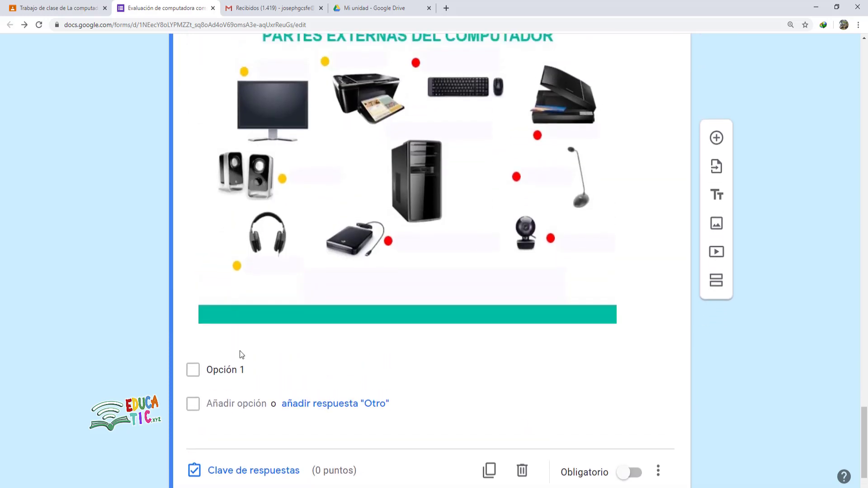
scroll(280, 352, "up", 4)
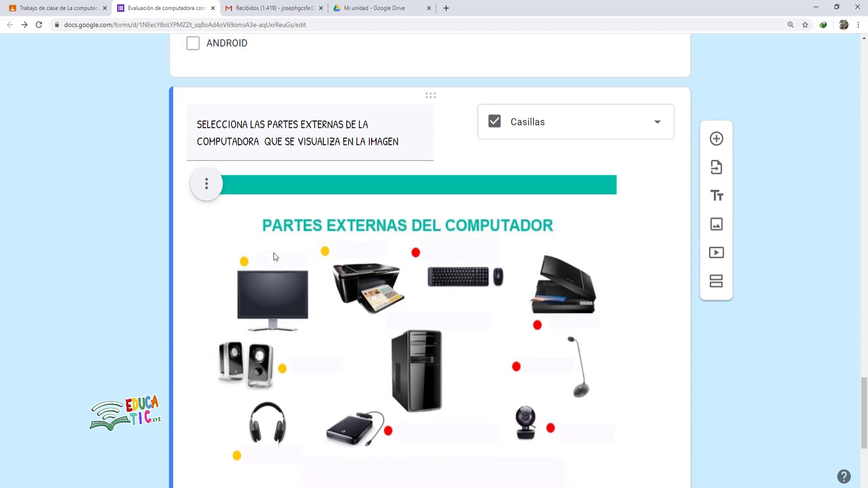
scroll(316, 281, "down", 4)
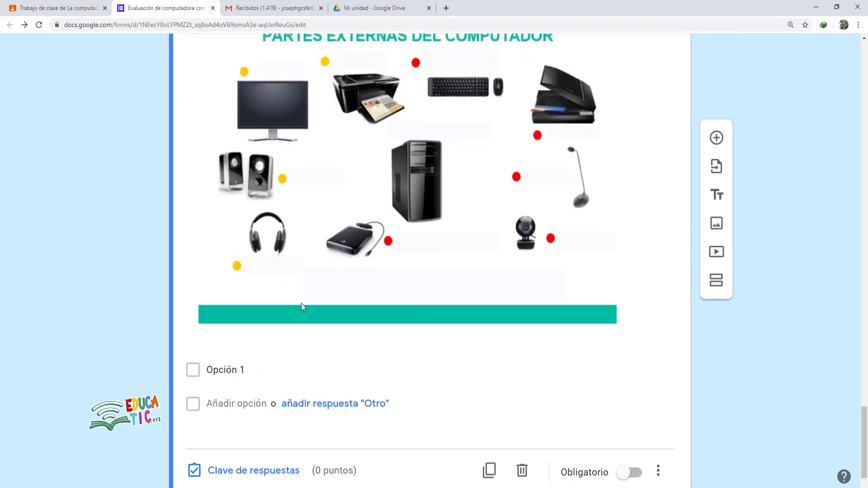
- Enter the options AURICULARES, PARLANTES, PANTALLA and SISTEMA OPERATIVO
left_click(301, 364)
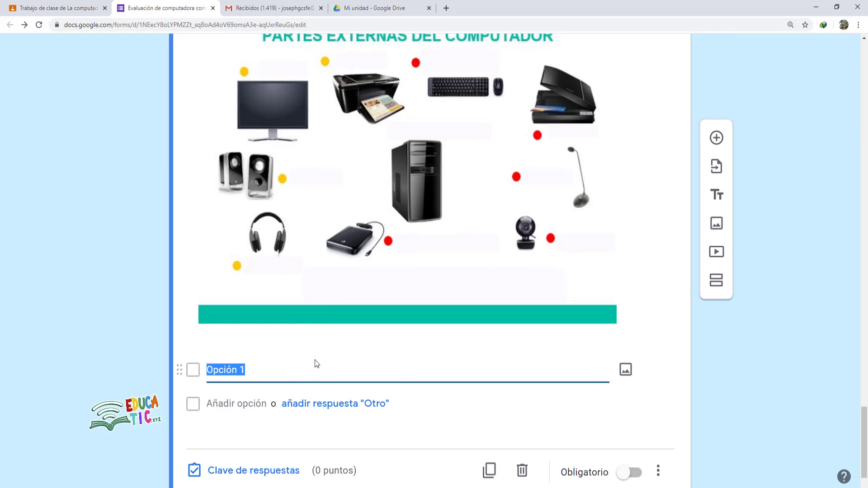
type("AURICULARES")
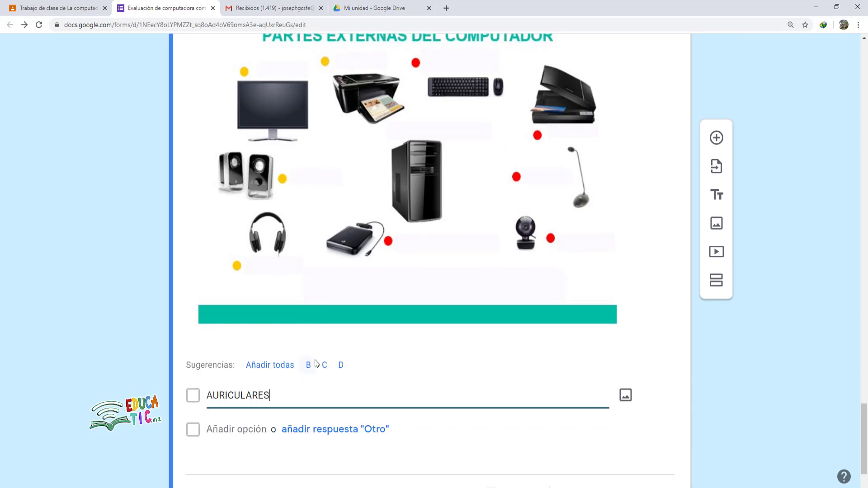
key("Return")
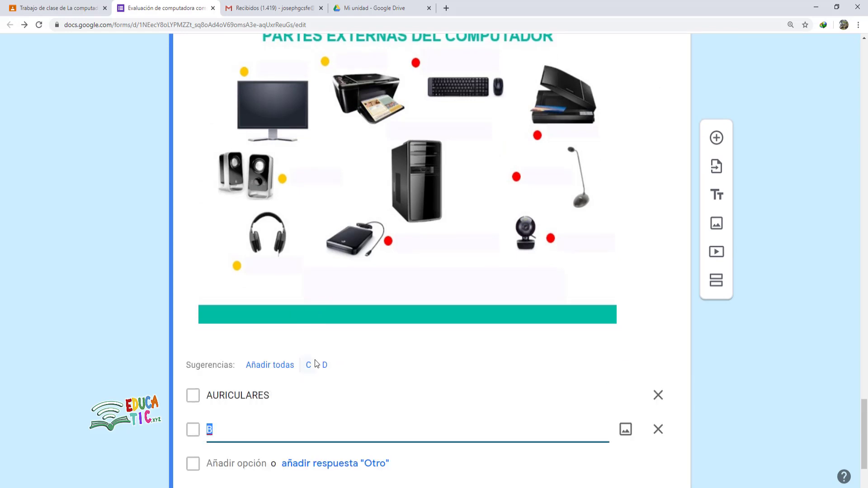
type("PARLANTES")
key("Return")
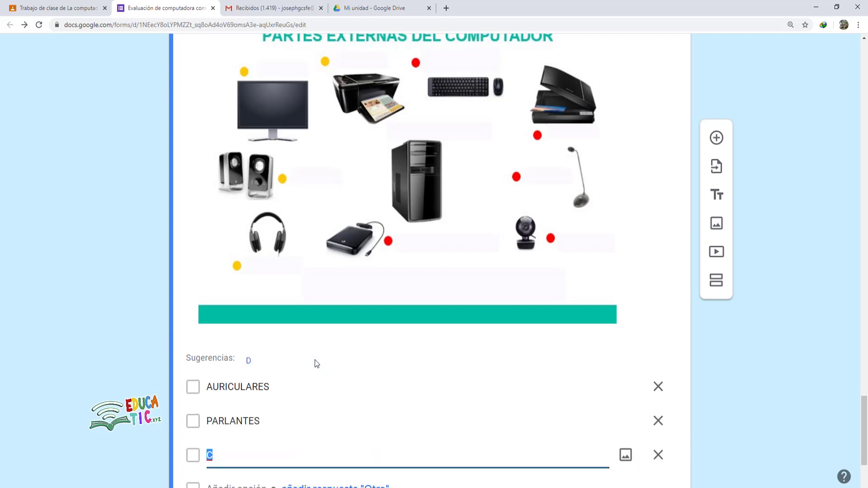
type("PANTALLA")
key("Return")
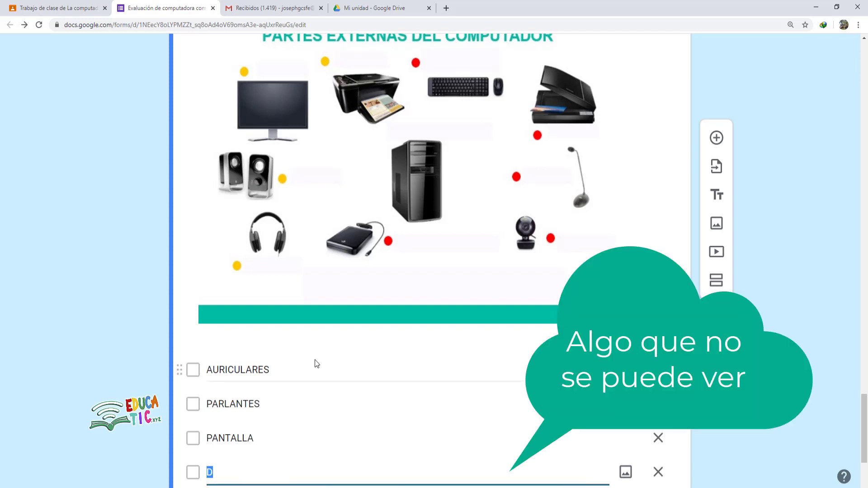
type("SISTEMA OPERATIVO")
key("Return")
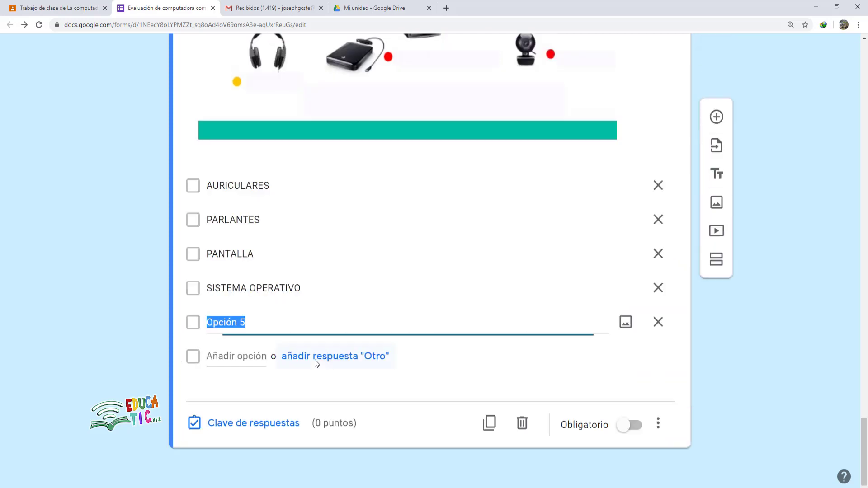
- Add the options MICROSOFT WORD, TECLLADO, MICROFONO, PHOTOSHOP and CASE
scroll(315, 364, "up", 4)
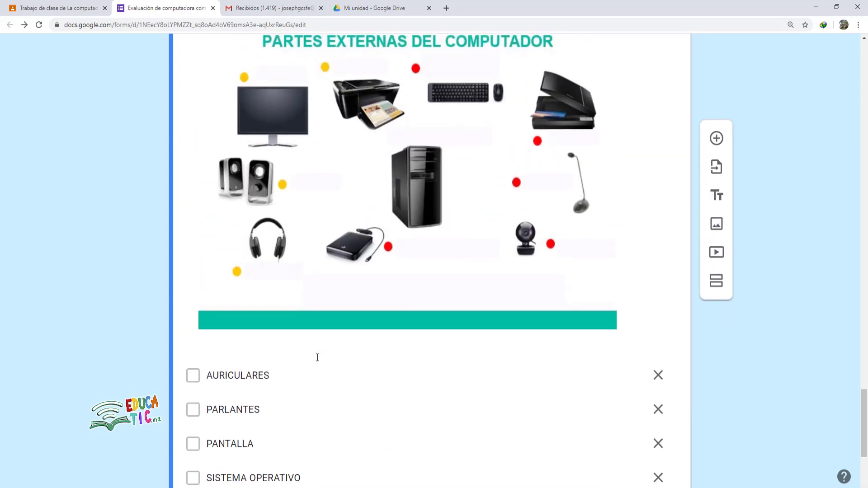
type("MICROSOFT WORD")
key("Return")
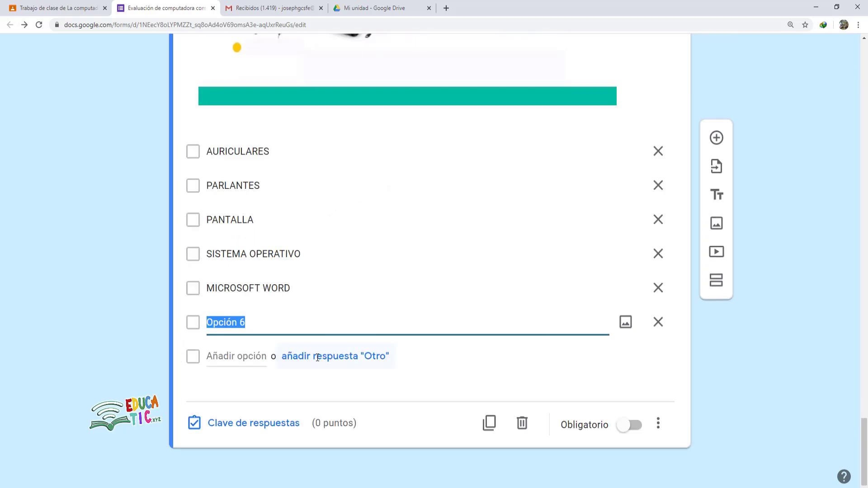
scroll(318, 361, "up", 5)
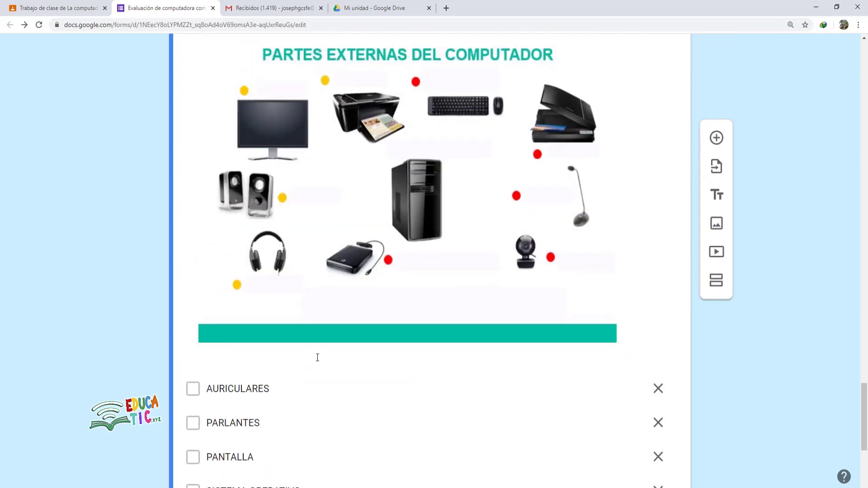
type("TECLLADO")
key("Return")
type("MICROFONO")
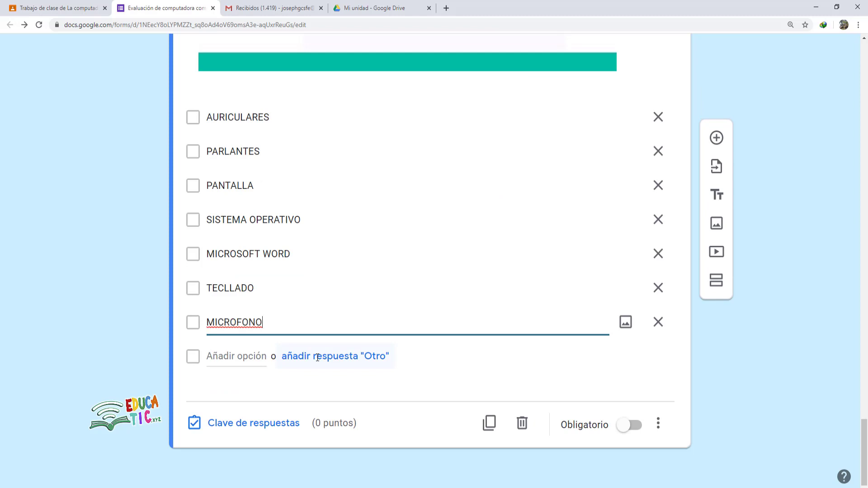
key("Return")
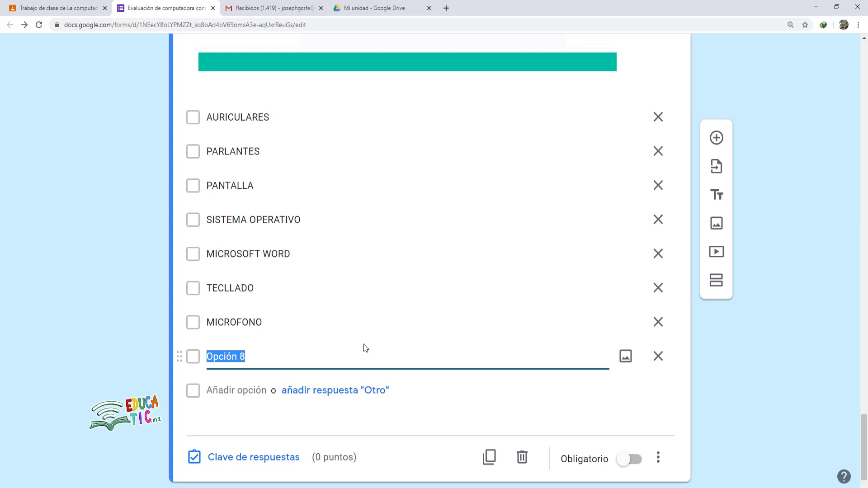
type("PHOTOSHOP")
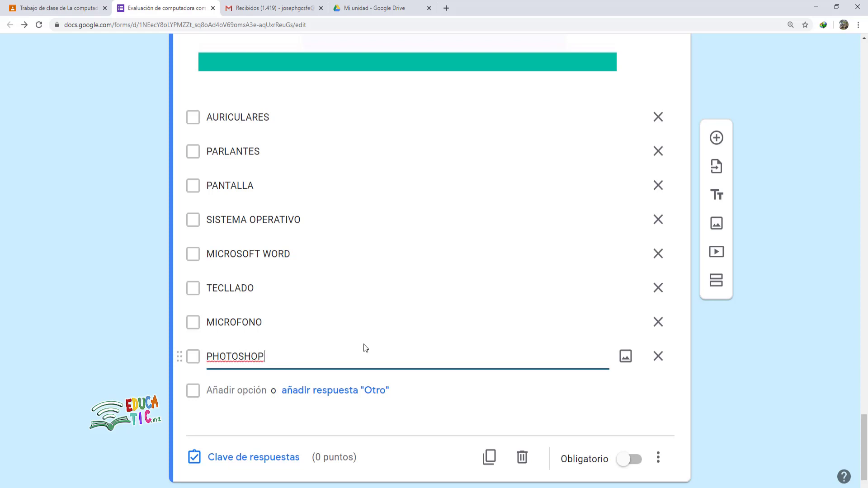
key("Return")
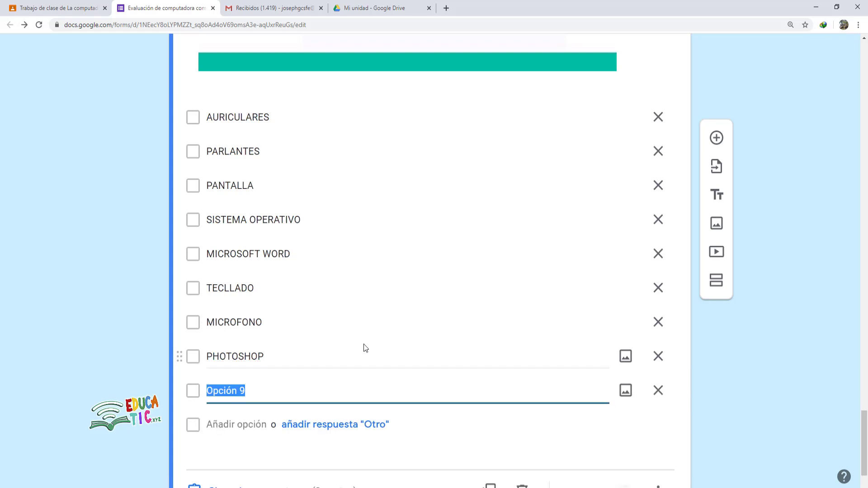
scroll(425, 194, "down", 2)
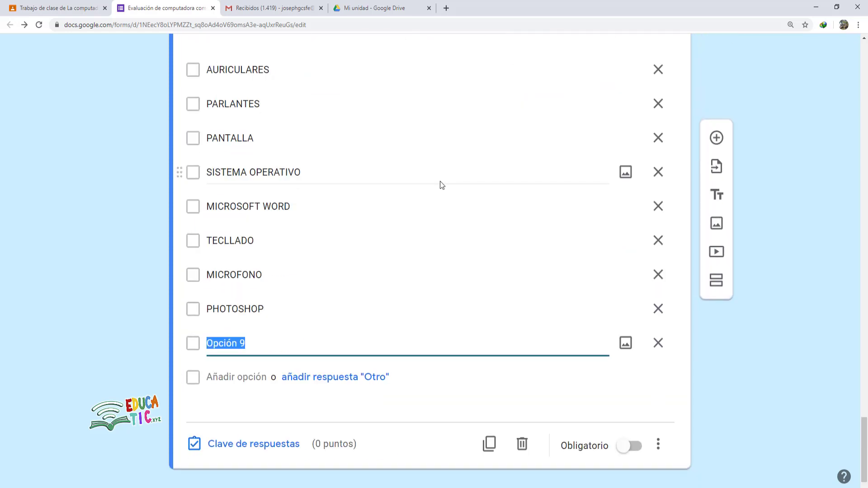
type("CASE")
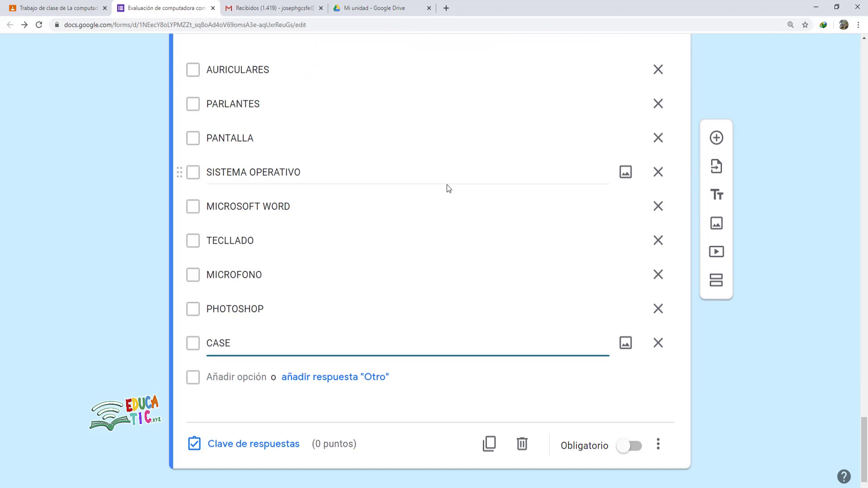
scroll(448, 185, "up", 3)
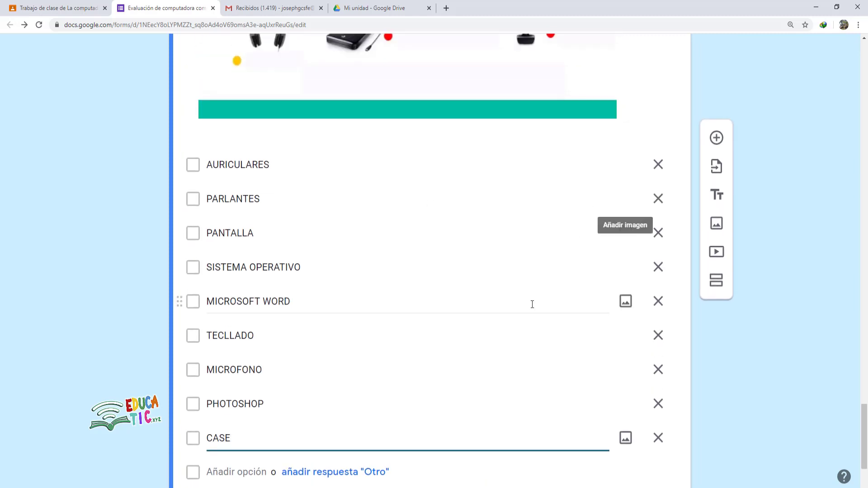
scroll(544, 295, "down", 3)
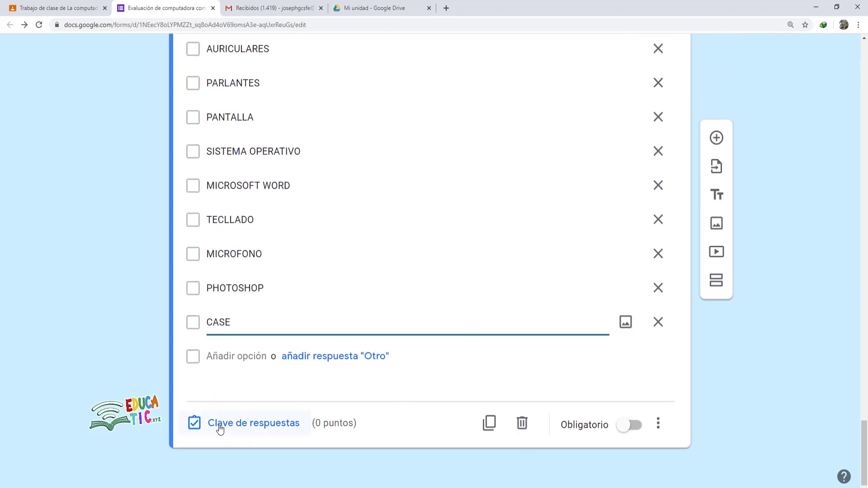
- In the answer key, mark AURICULARES, PARLANTES and PANTALLA as correct
left_click(271, 424)
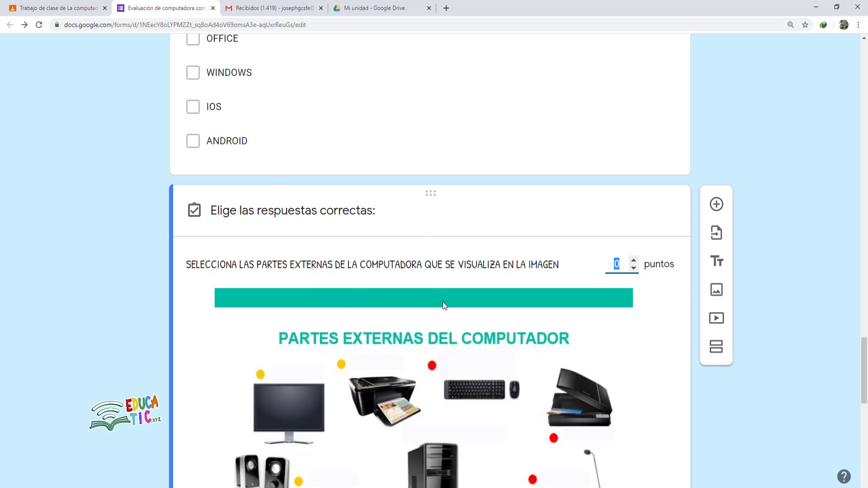
scroll(480, 335, "down", 4)
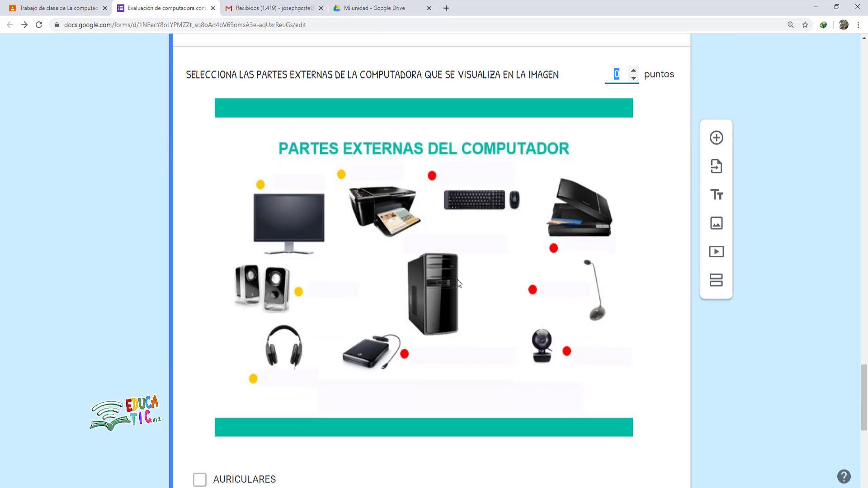
scroll(494, 310, "down", 4)
scroll(240, 244, "down", 2)
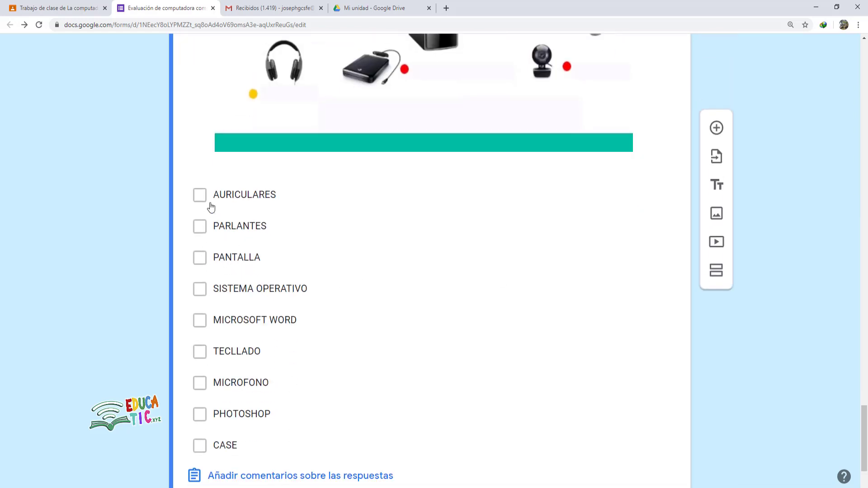
left_click(205, 199)
left_click(203, 231)
left_click(211, 260)
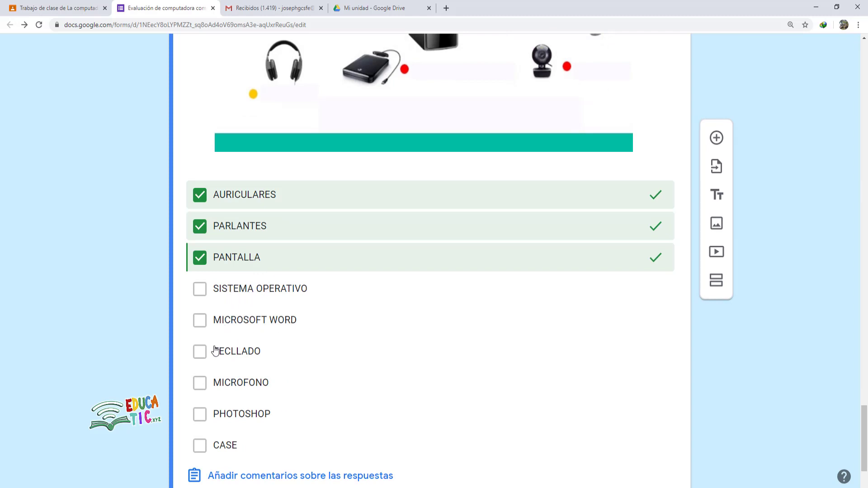
- Also mark TECLLADO, MICROFONO and CASE as correct answers
scroll(240, 356, "down", 1)
left_click(226, 308)
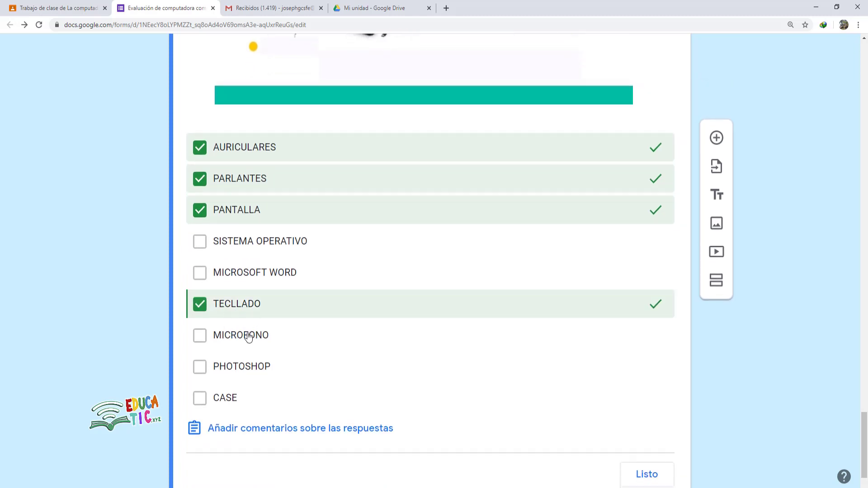
left_click(214, 340)
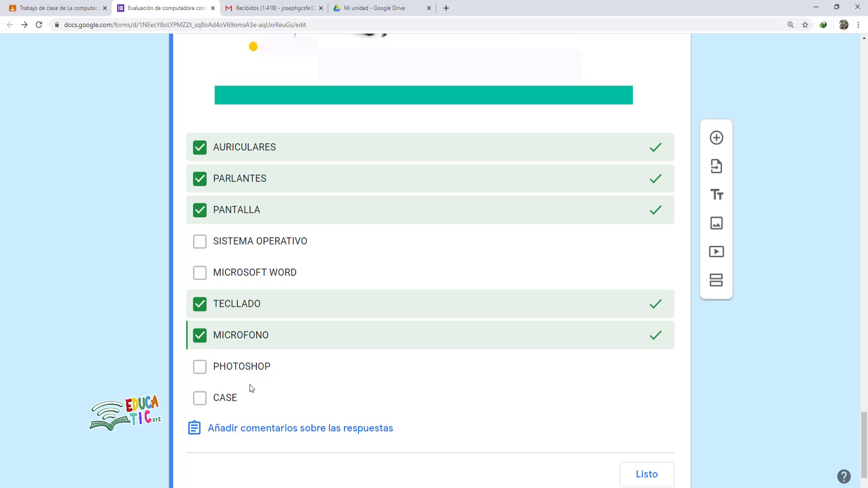
left_click(207, 401)
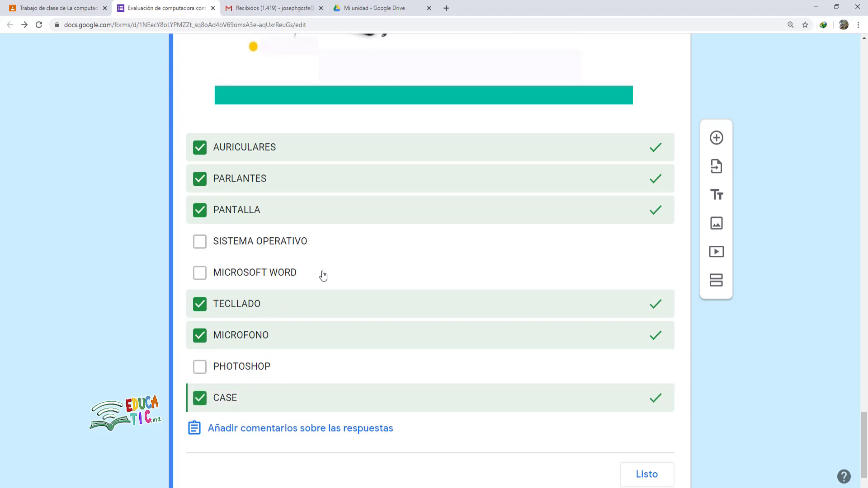
scroll(299, 346, "down", 1)
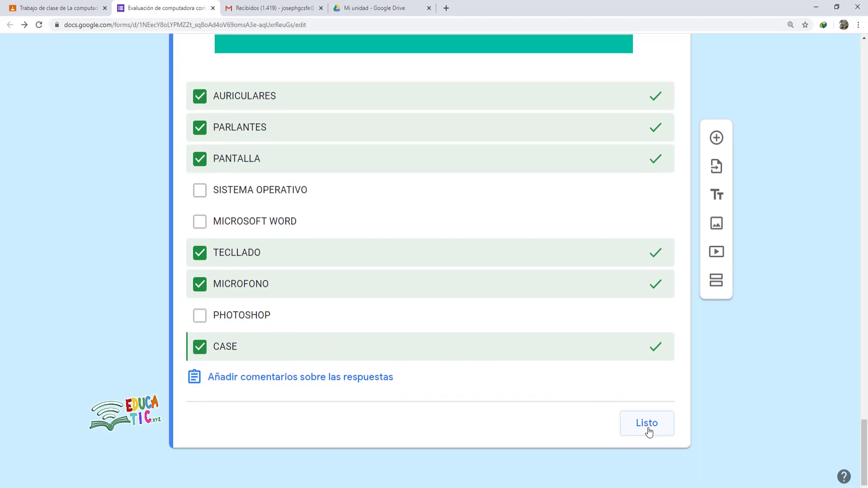
scroll(451, 263, "up", 10)
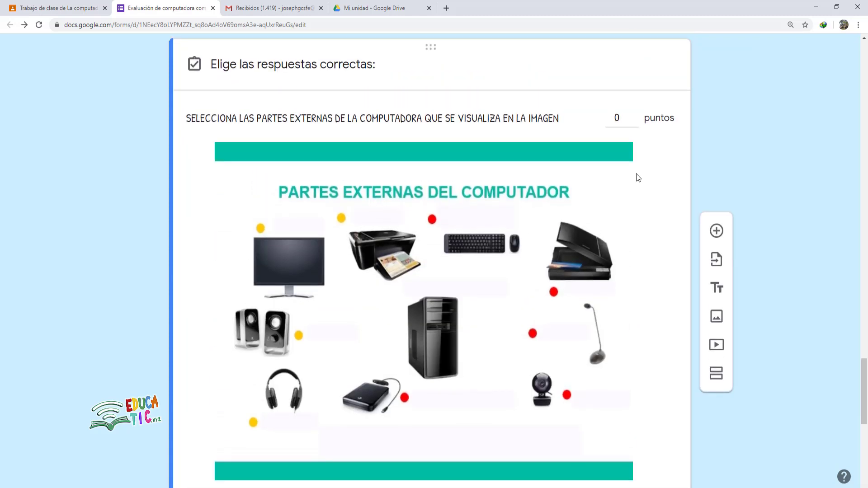
left_click(626, 121)
- Give the question 10 points, correct TECLADO's spelling, and make it required
type("10")
scroll(535, 277, "down", 10)
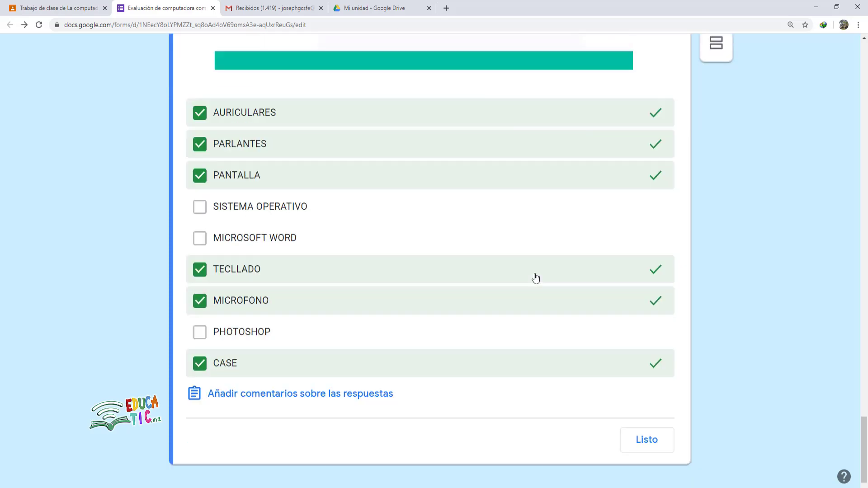
left_click(648, 427)
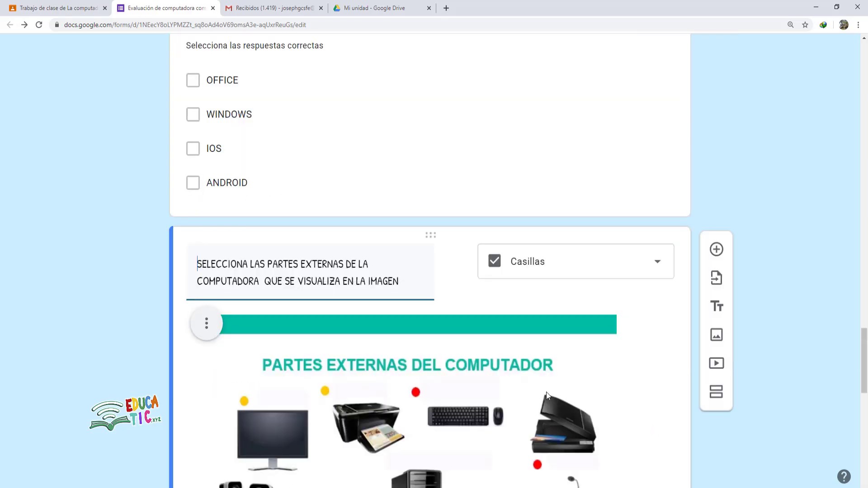
scroll(353, 279, "down", 11)
left_click(394, 299)
scroll(424, 316, "up", 4)
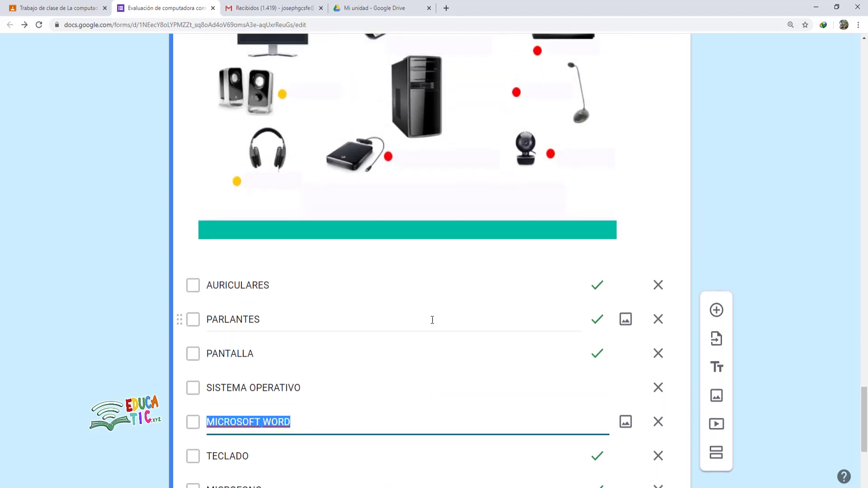
scroll(424, 312, "down", 5)
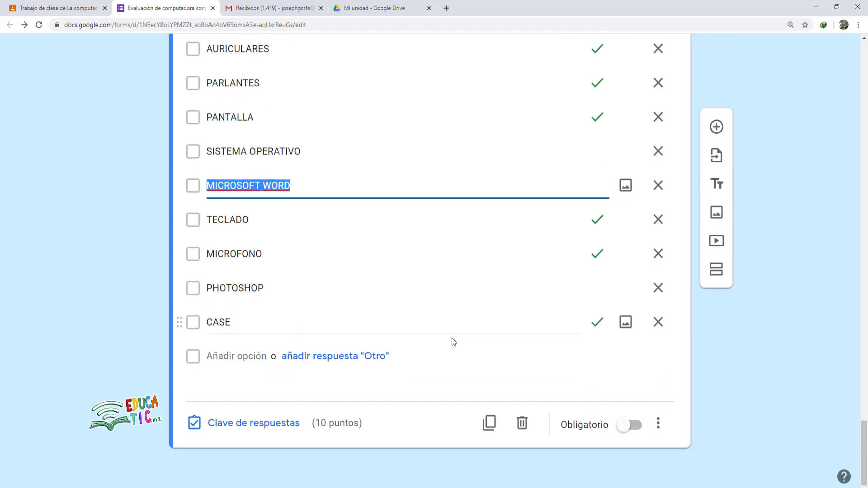
left_click(631, 425)
scroll(598, 411, "up", 2)
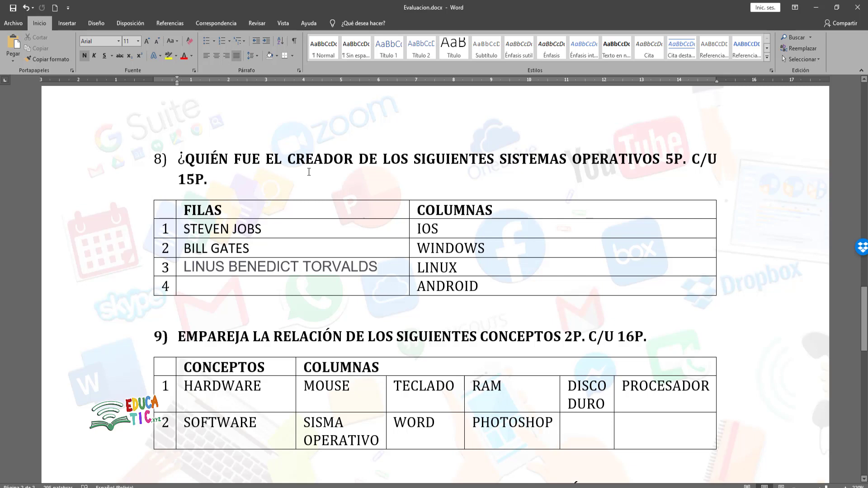
- In the Word exam, select and copy question 8's heading through 'SISTEMAS OPERATIVOS'
left_click(670, 164)
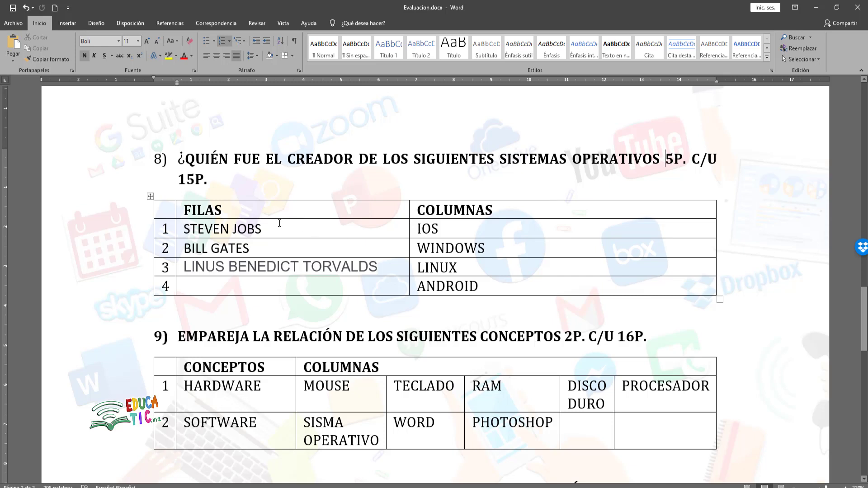
left_click_drag(348, 233, 515, 269)
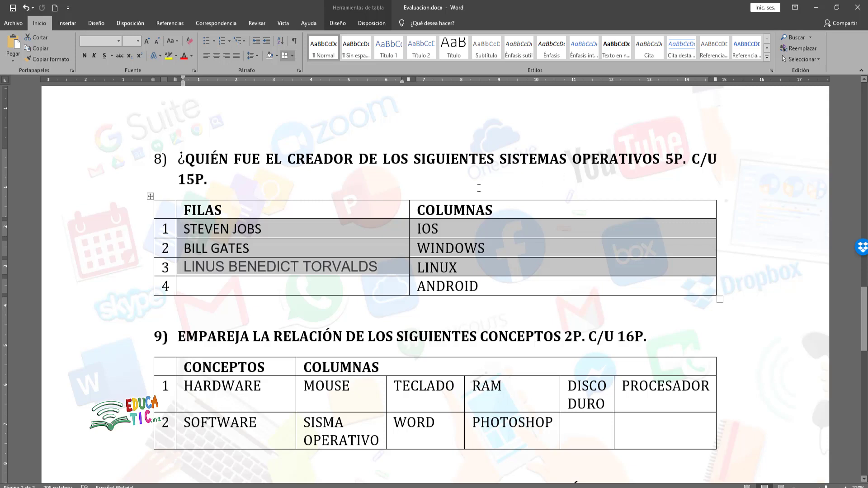
left_click(195, 180)
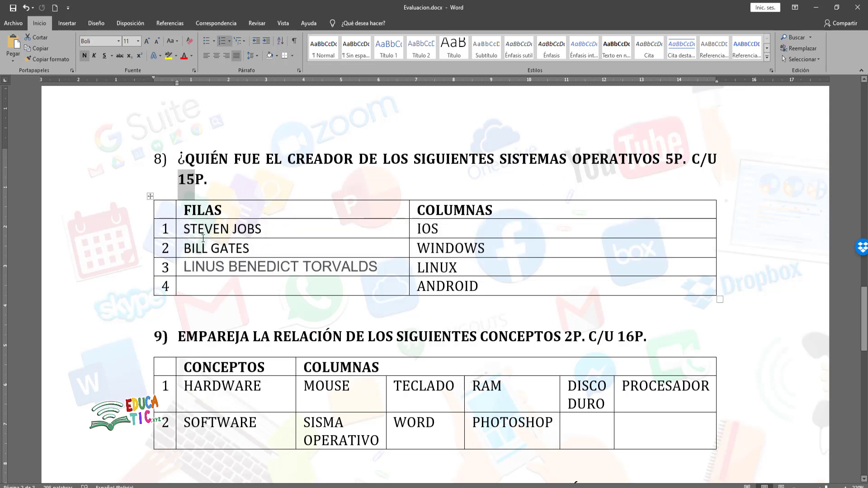
left_click(220, 229)
left_click(229, 264)
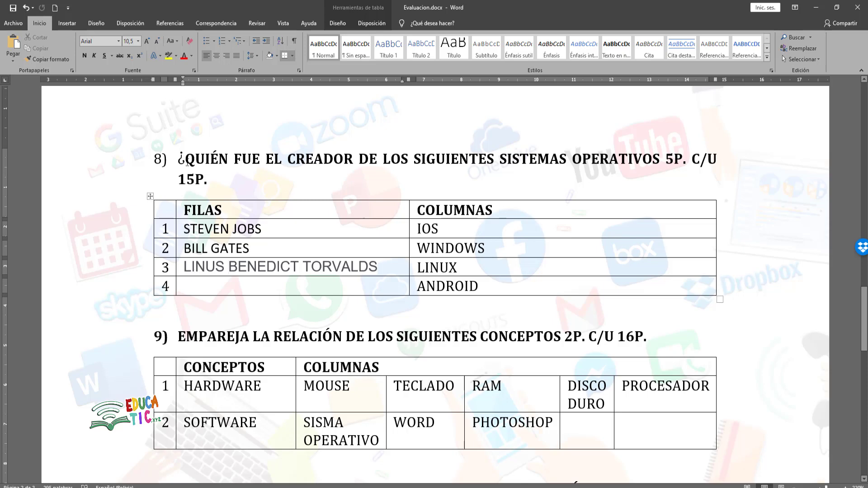
left_click_drag(180, 158, 660, 162)
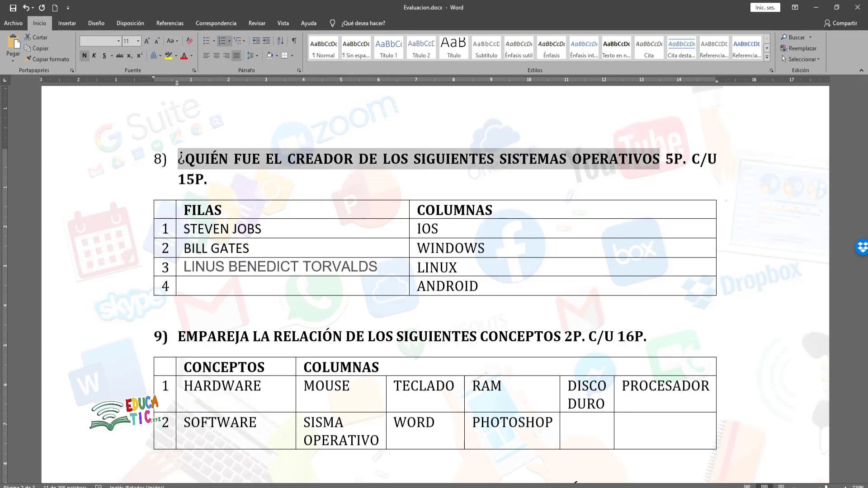
key("alt+Tab")
- Add a Cuadrícula de varias opciones question with the pasted question 8 title, '8)' removed and '?' added
left_click(716, 137)
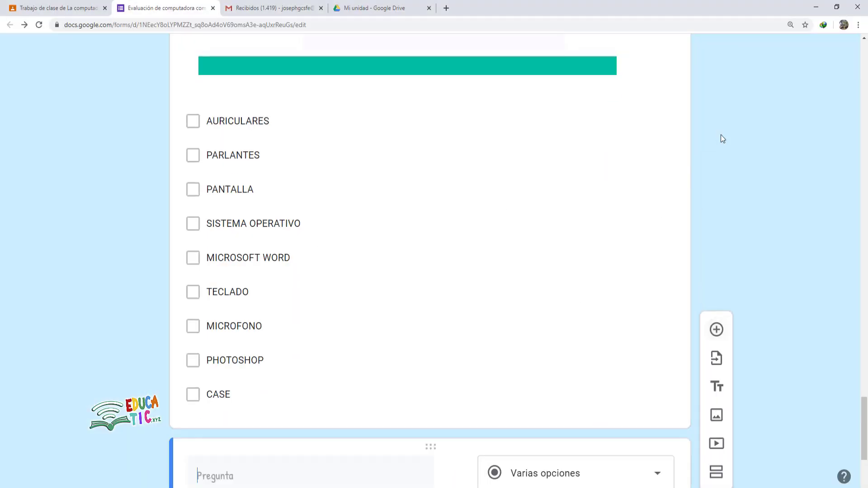
left_click(528, 291)
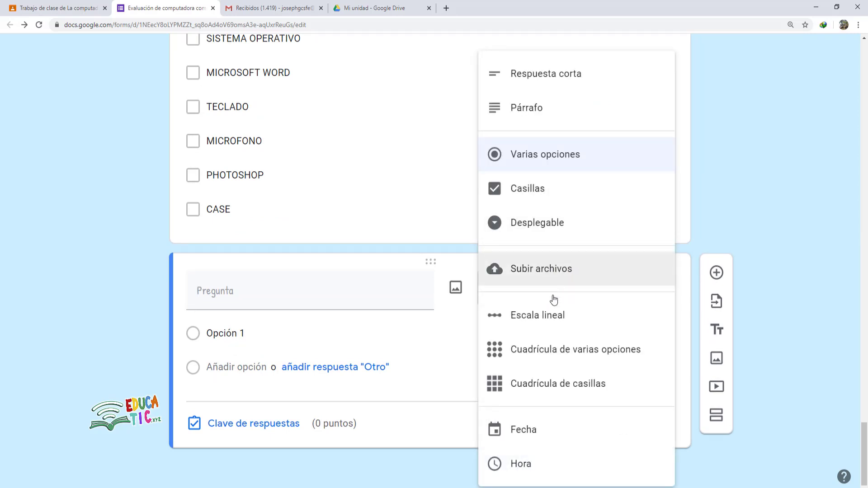
left_click(564, 356)
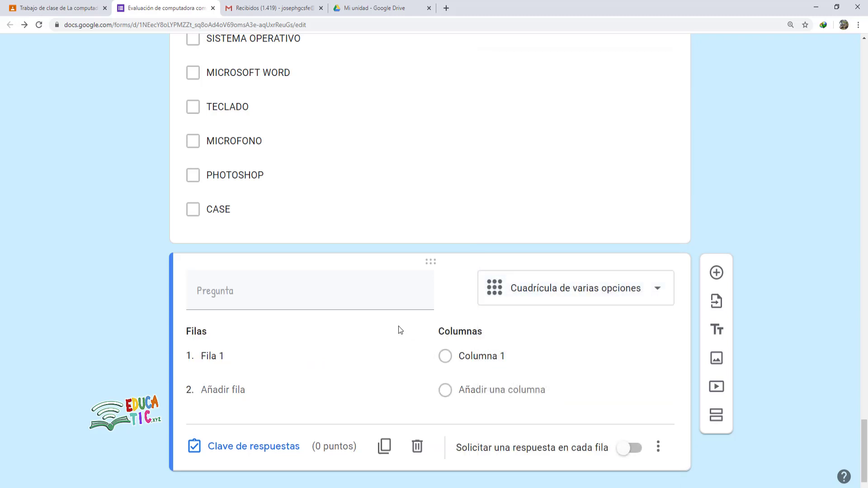
left_click(239, 265)
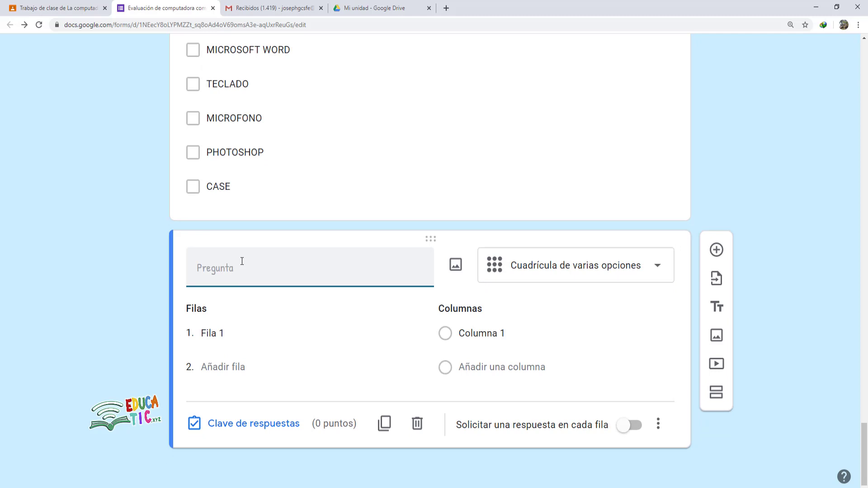
type("8)\t¿QUIÉN FUE EL CREADOR DE LOS SIGUIENTES SISTEMAS OPERATIVOS")
key("BackSpace")
key("BackSpace")
key("BackSpace")
key("BackSpace")
type("?")
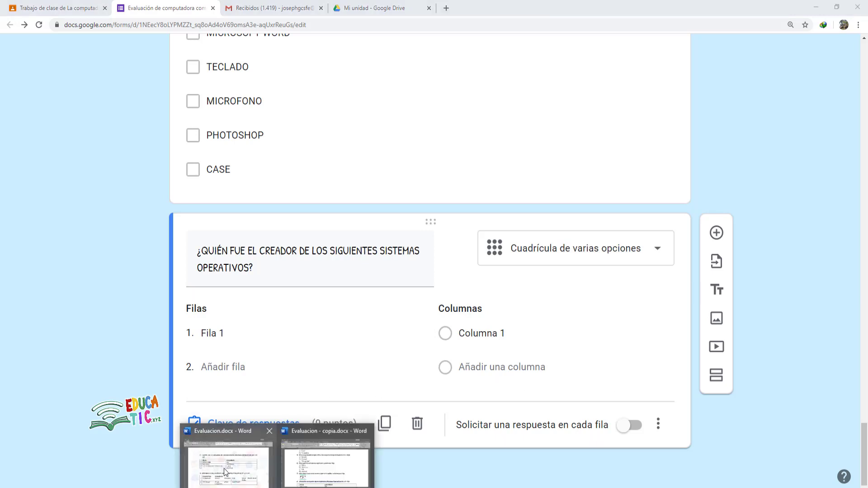
- Enter STEVEN JOBS from the Word table as the grid's first row
left_click(224, 469)
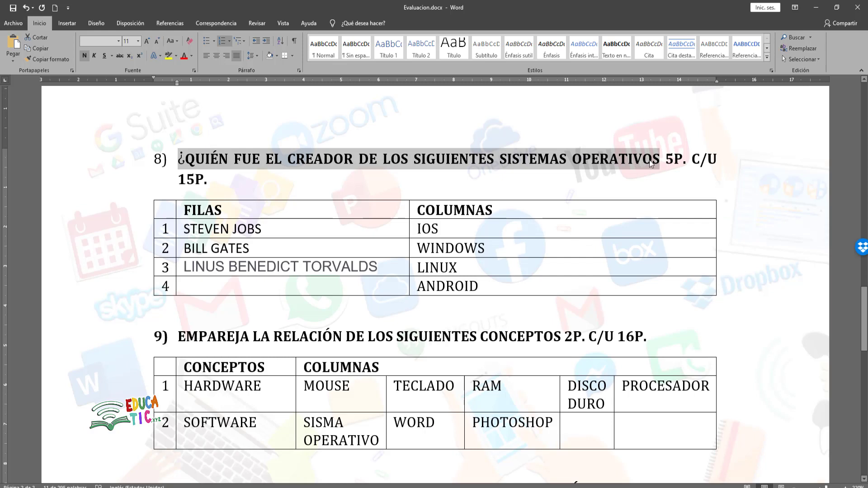
left_click(203, 229)
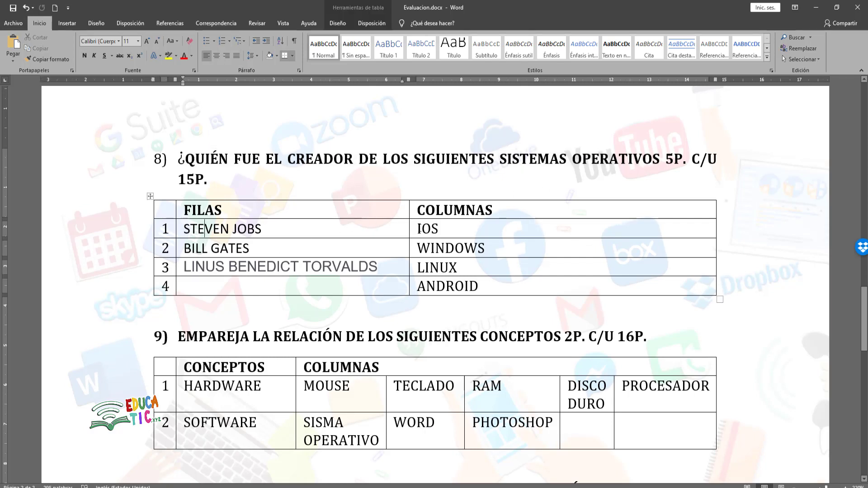
left_click_drag(447, 229, 414, 229)
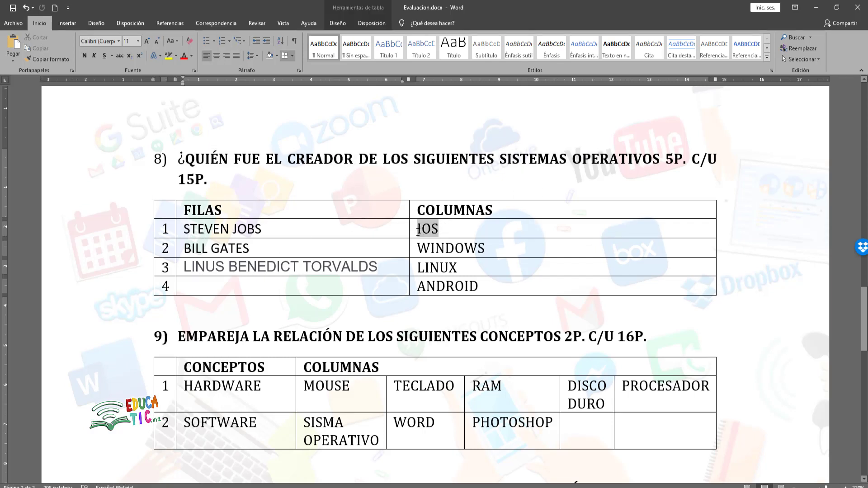
left_click(267, 255)
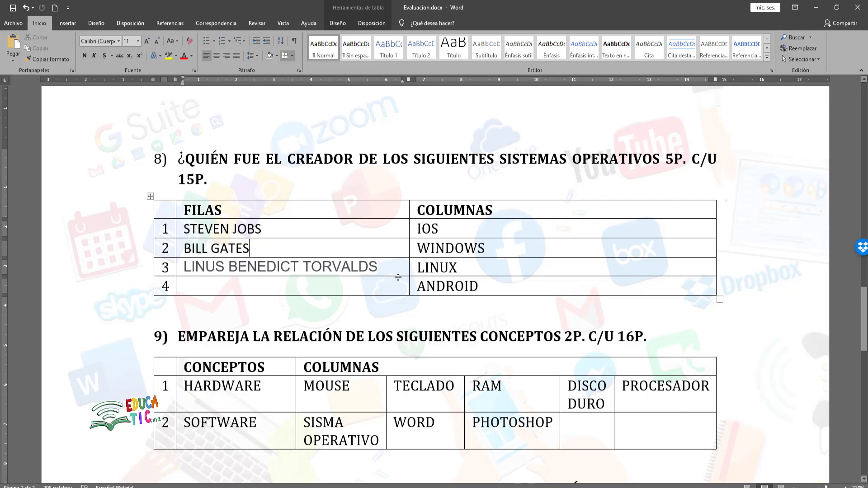
left_click_drag(459, 270, 416, 271)
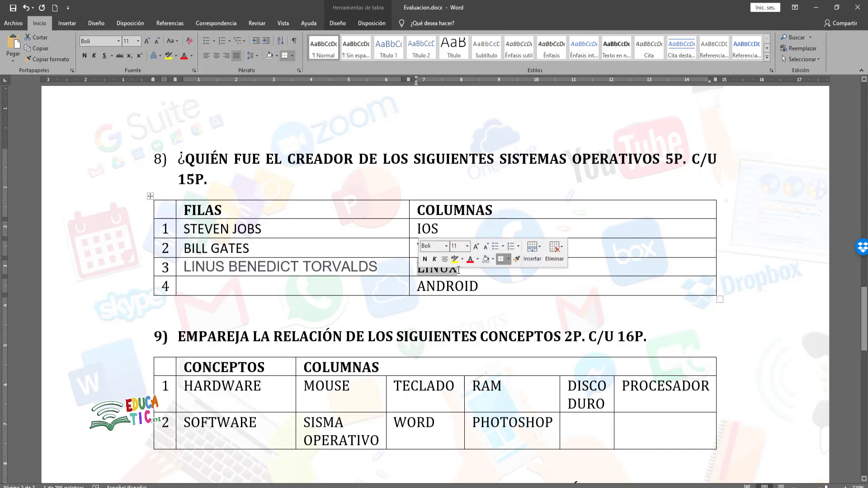
left_click(501, 284)
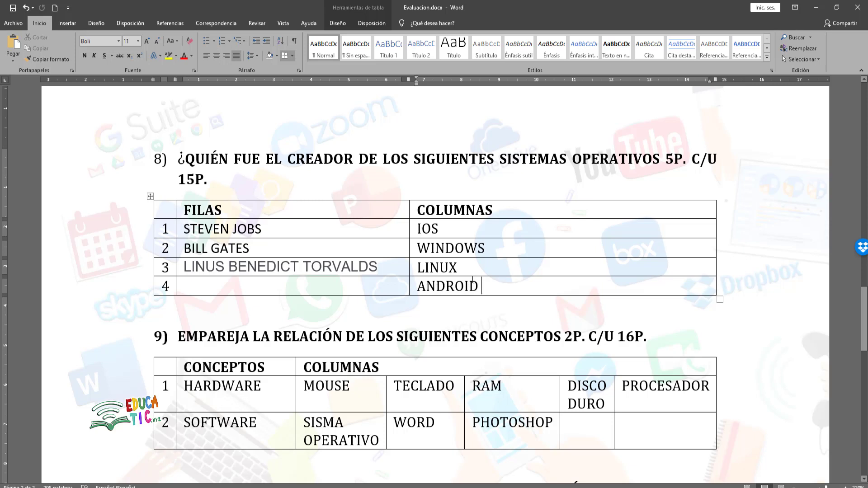
left_click_drag(185, 229, 272, 227)
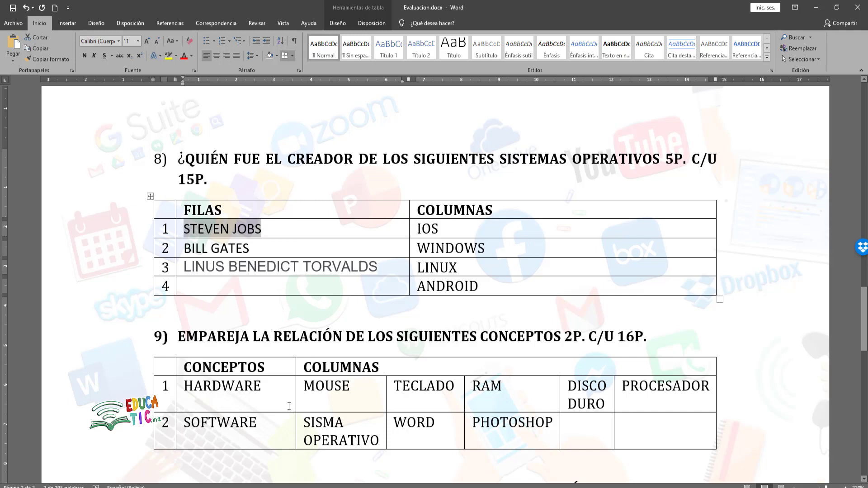
left_click(240, 487)
left_click(245, 329)
type("STEVEN JOBS")
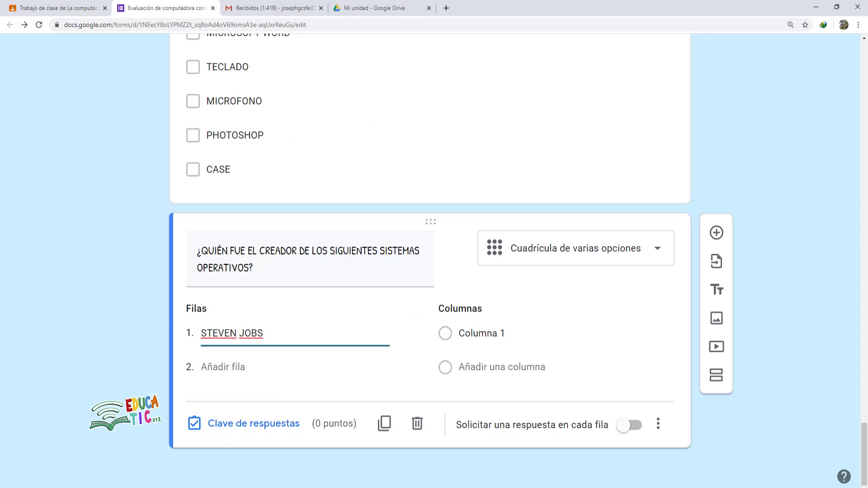
- Copy WINDOWS and BILL GATES from Word into the first column and second row
left_click(208, 486)
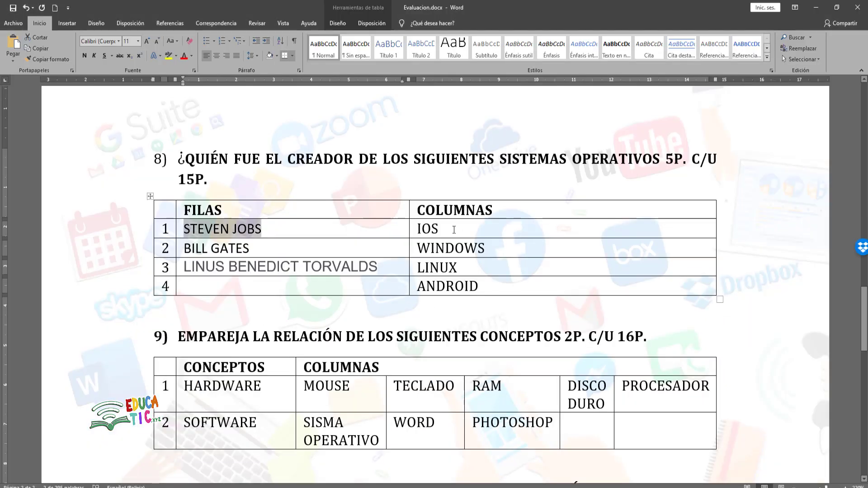
left_click_drag(486, 249, 413, 253)
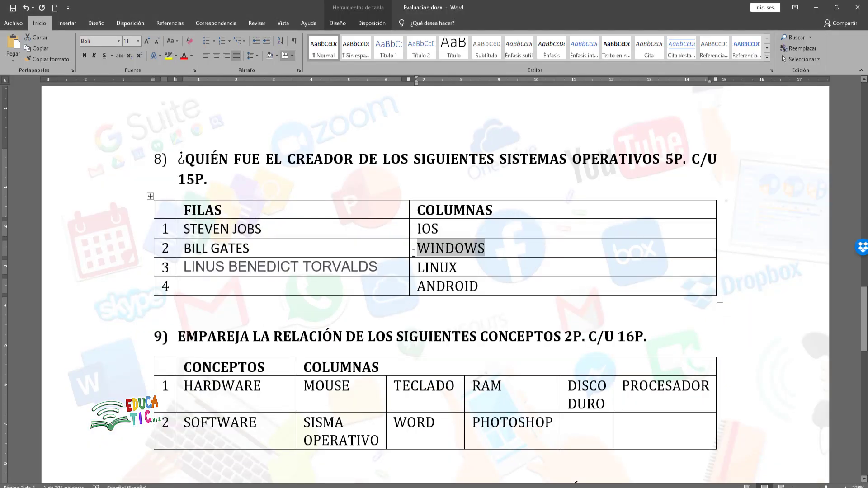
key("alt+Tab")
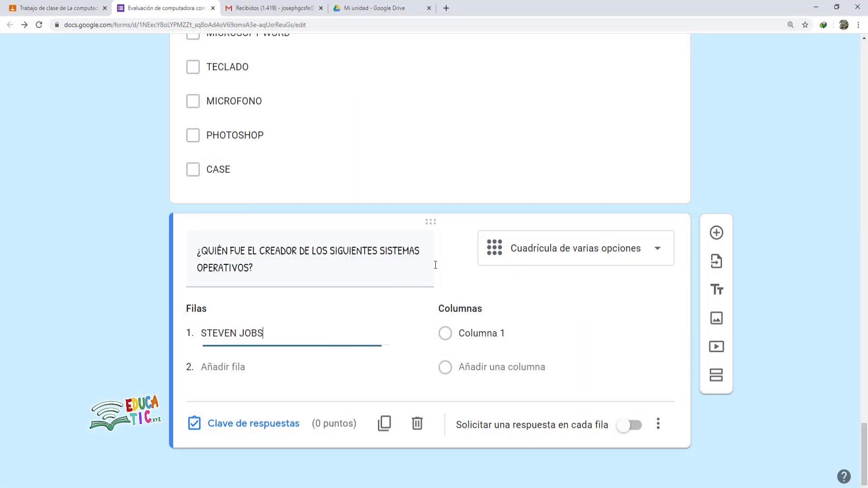
left_click(482, 332)
type("WINDOWS")
left_click(228, 370)
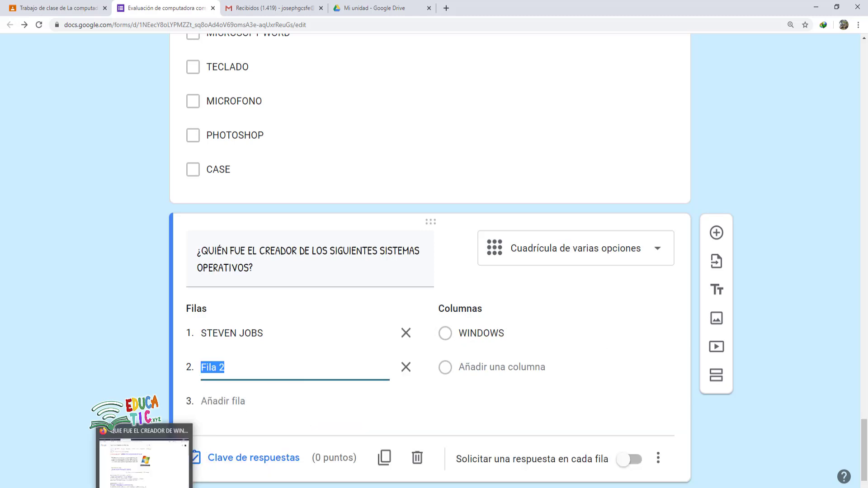
left_click(166, 487)
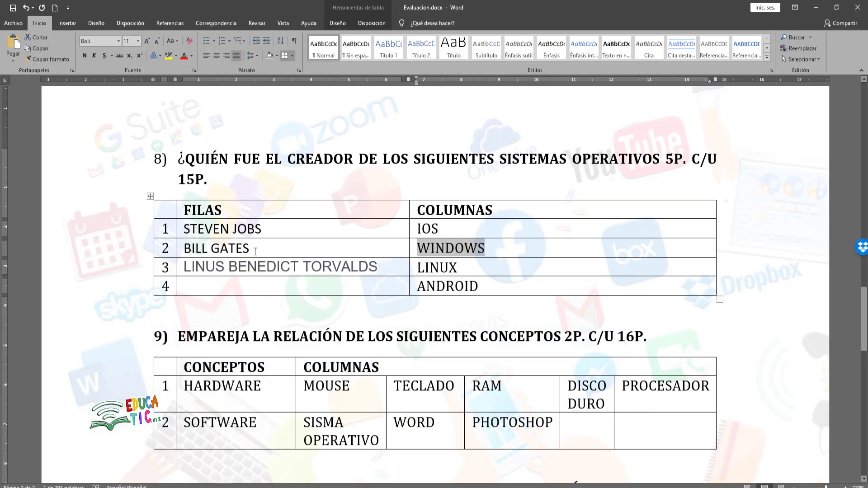
left_click_drag(255, 249, 184, 249)
key("ctrl+c")
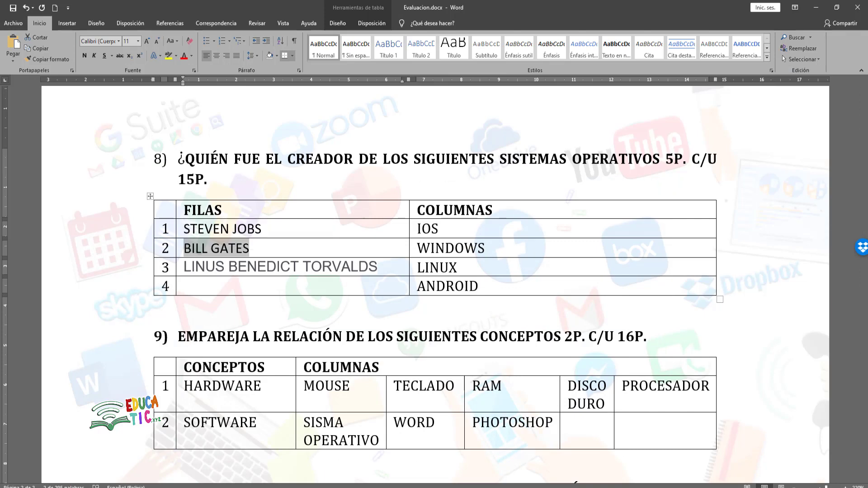
key("alt+Tab")
key("ctrl+v")
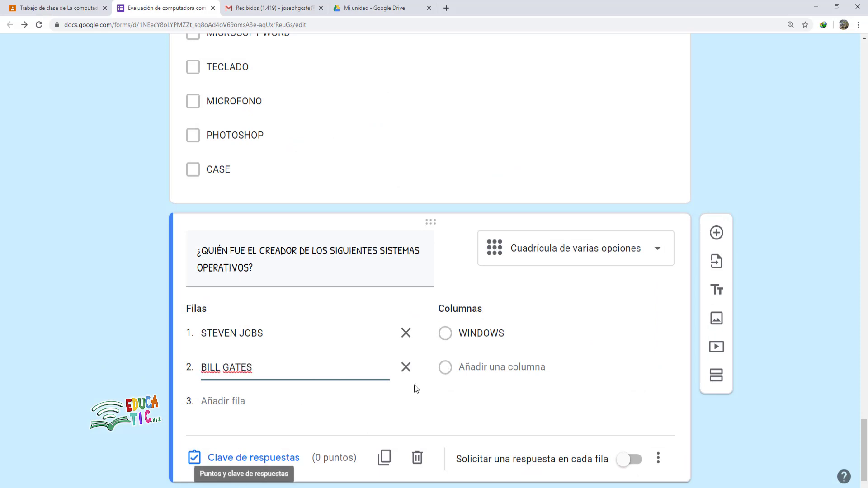
- Add the row LINUS BENEDICT and the columns ANDROID, IOS and LINUX
left_click(490, 369)
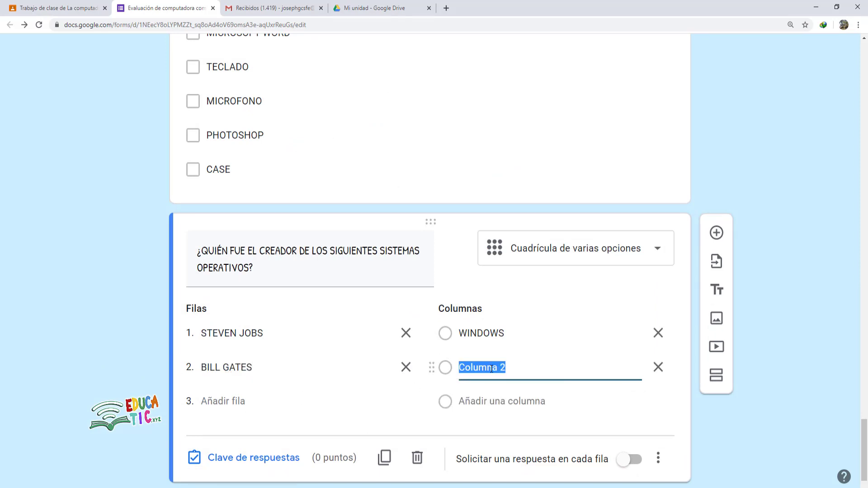
type("ANDROID")
left_click(241, 399)
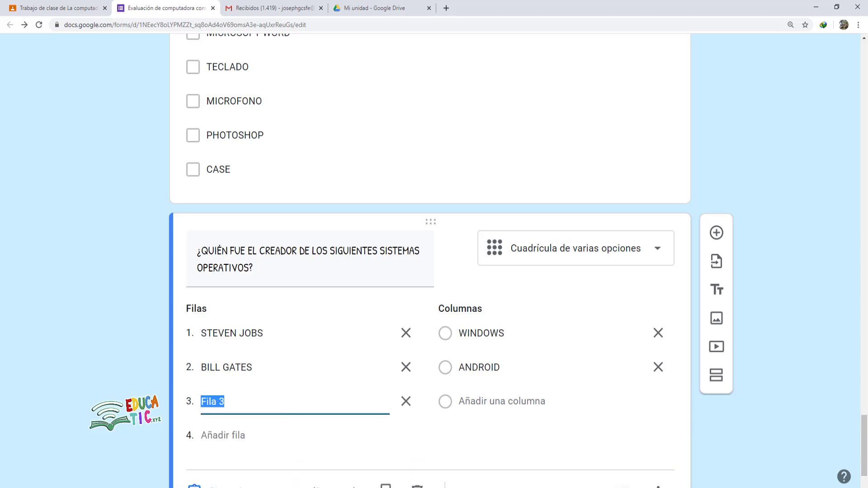
type("LINUS BENEDICT")
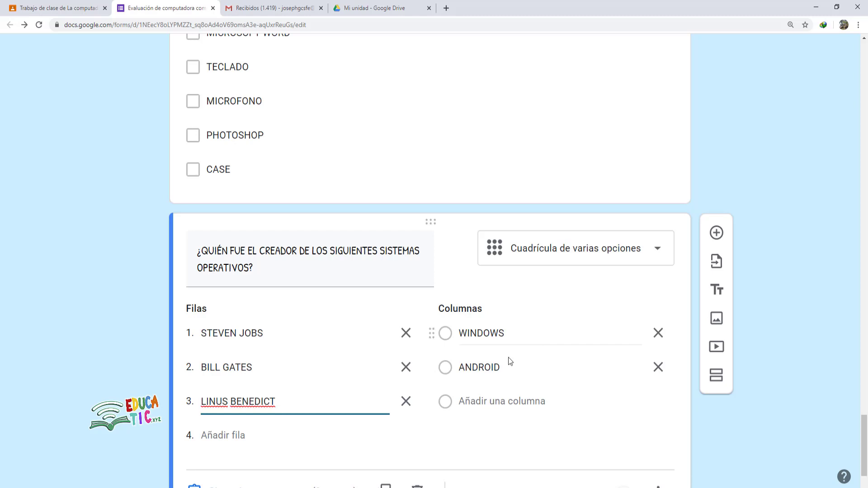
left_click(484, 402)
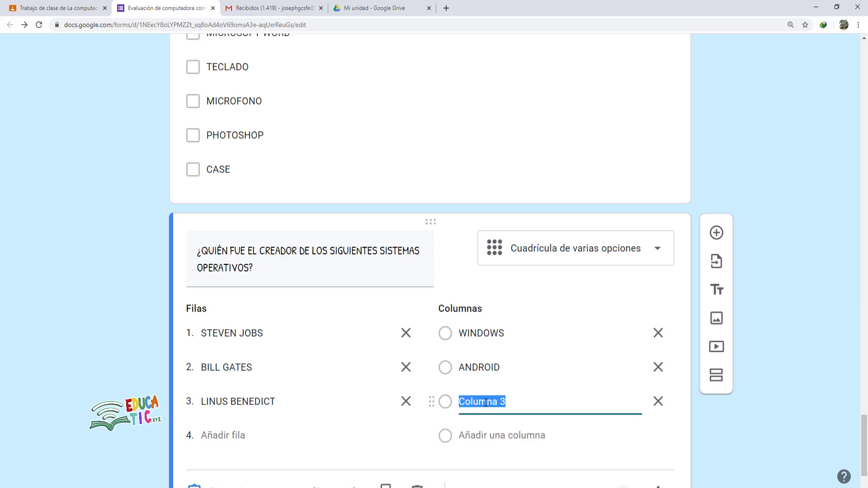
type("IOS")
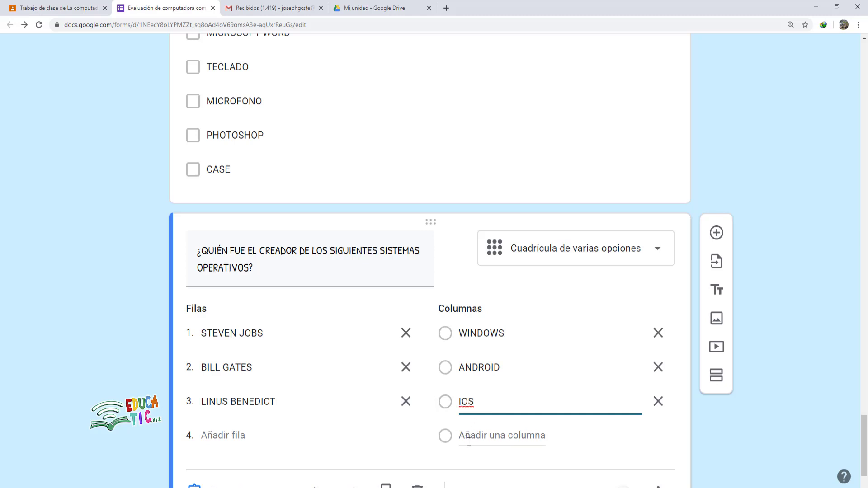
left_click(485, 445)
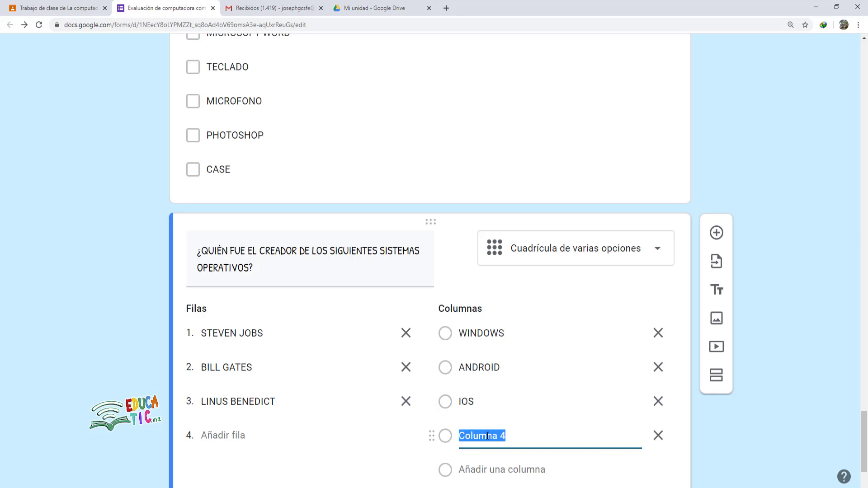
type("LINUX")
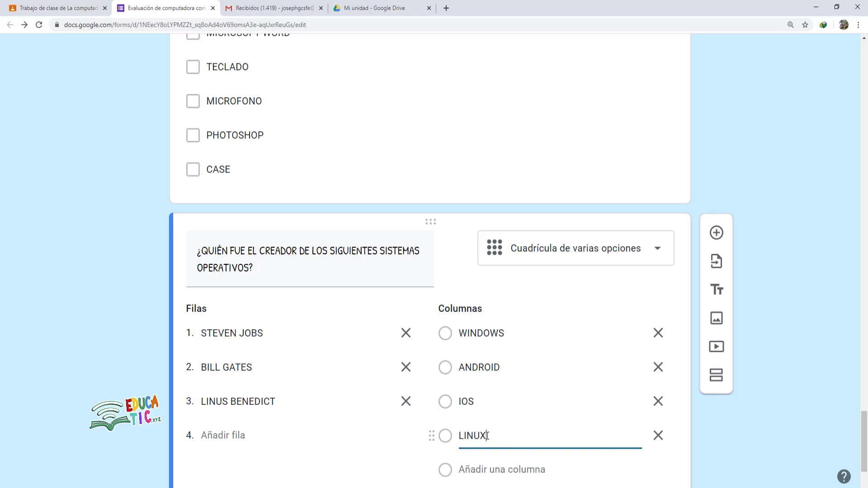
scroll(533, 411, "down", 2)
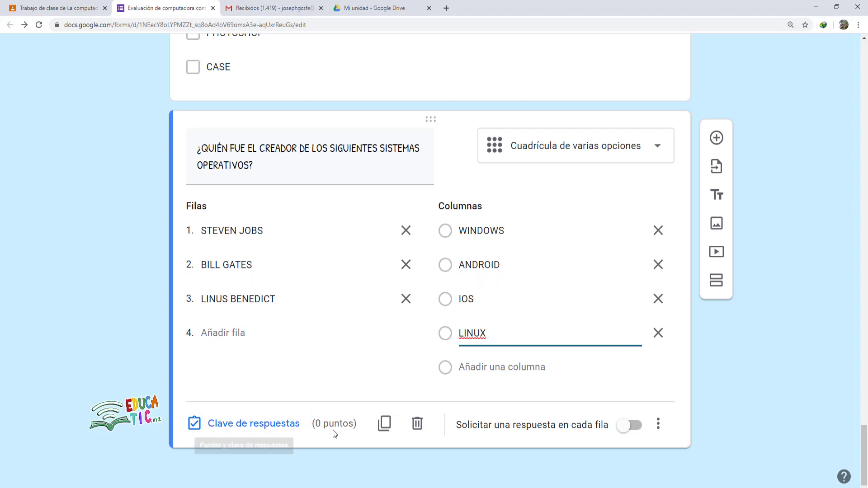
- In the grid's answer key, give each of the three rows 5 points
left_click(266, 428)
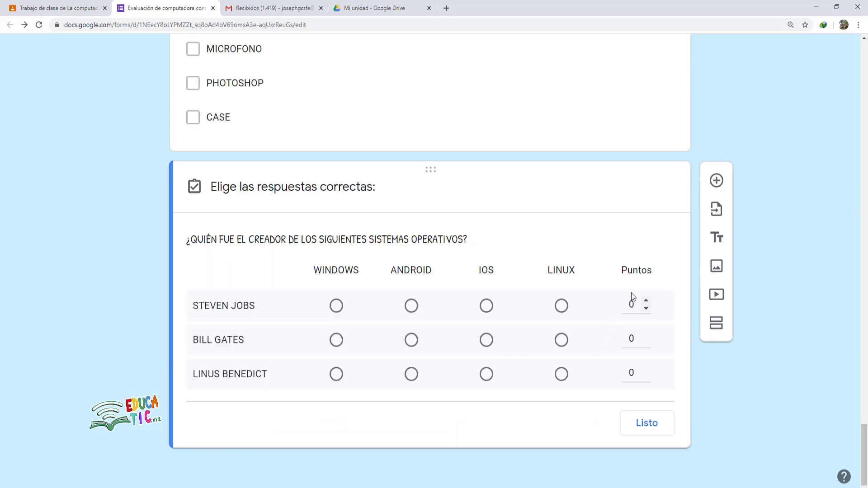
left_click(646, 301)
left_click(646, 301)
left_click(646, 301)
left_click(646, 300)
double_click(632, 338)
type("5")
double_click(633, 371)
type("5")
- Mark IOS, WINDOWS and LINUX as correct, then require a response in every row
left_click(487, 307)
left_click(336, 342)
left_click(563, 379)
left_click(647, 425)
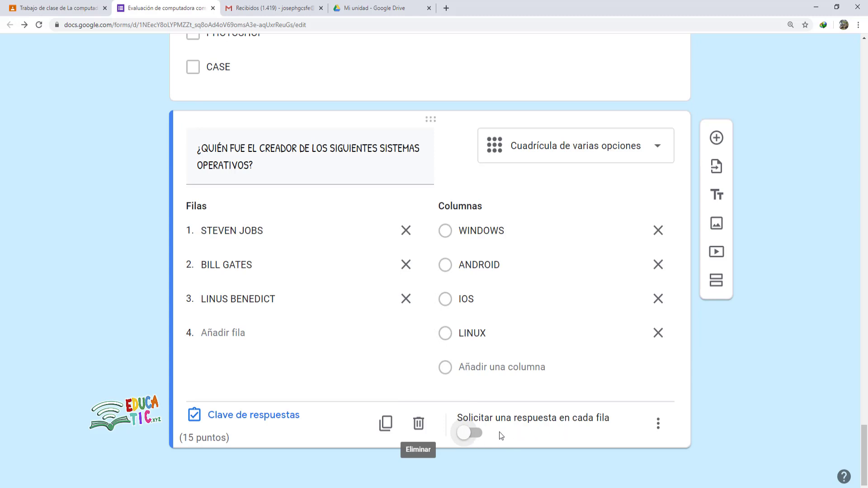
left_click(462, 435)
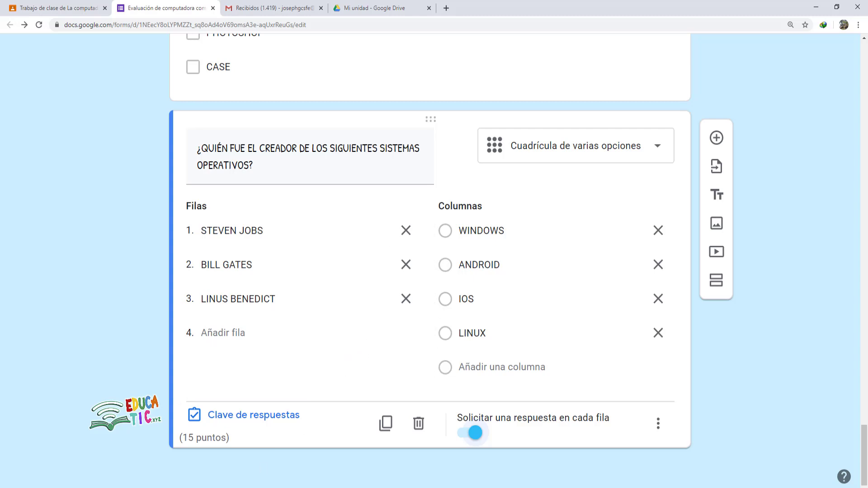
left_click(235, 468)
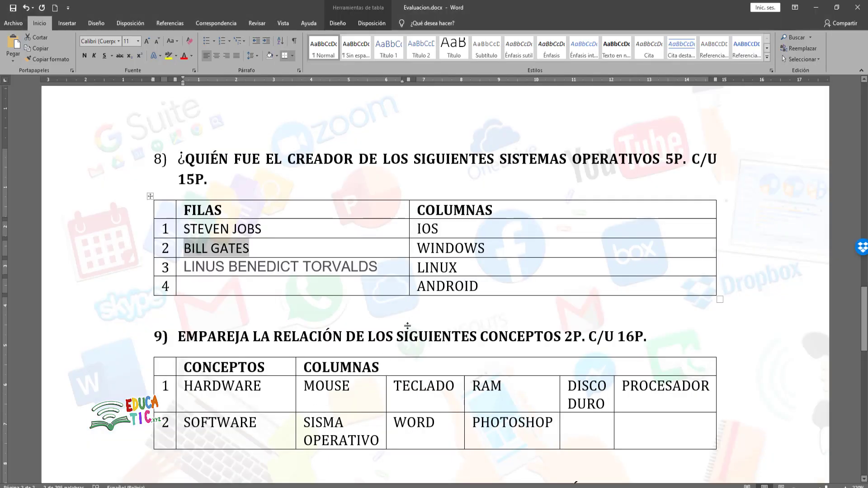
- Scroll to question 9's concept table in Word, select its heading, and add a new form question
scroll(402, 336, "down", 3)
scroll(402, 336, "down", 1)
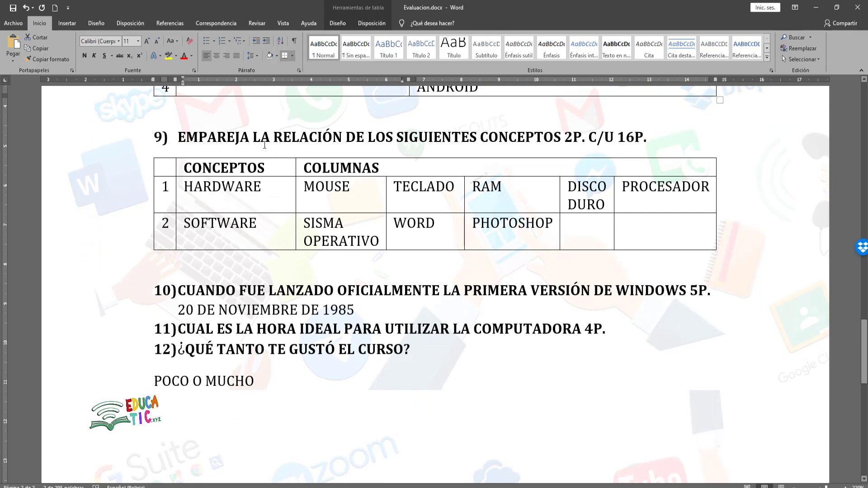
left_click_drag(184, 187, 342, 189)
left_click(437, 187)
left_click_drag(490, 190, 502, 189)
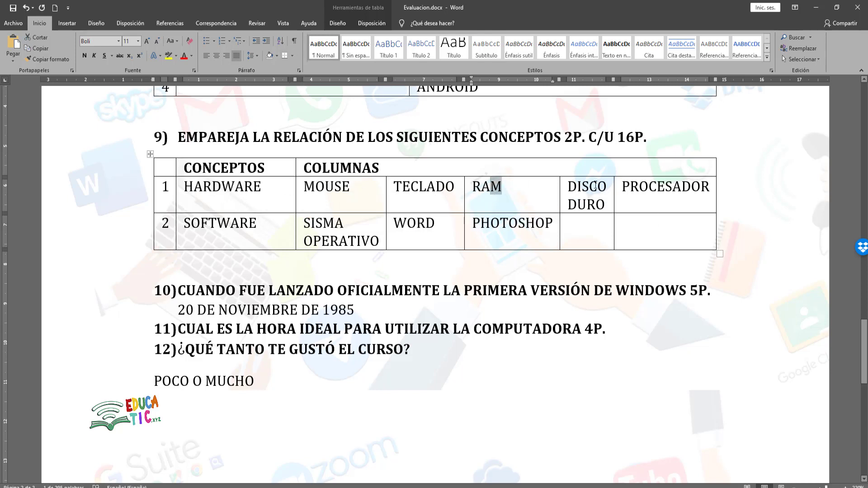
left_click(590, 186)
left_click(671, 185)
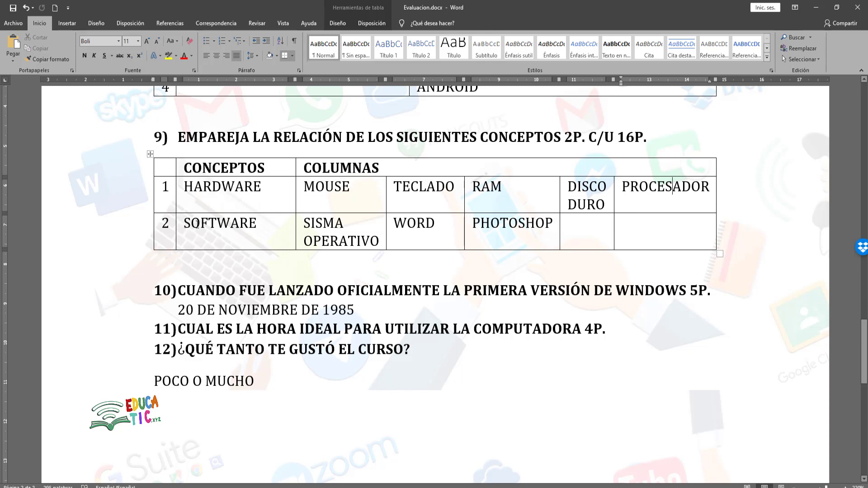
left_click_drag(407, 226, 436, 226)
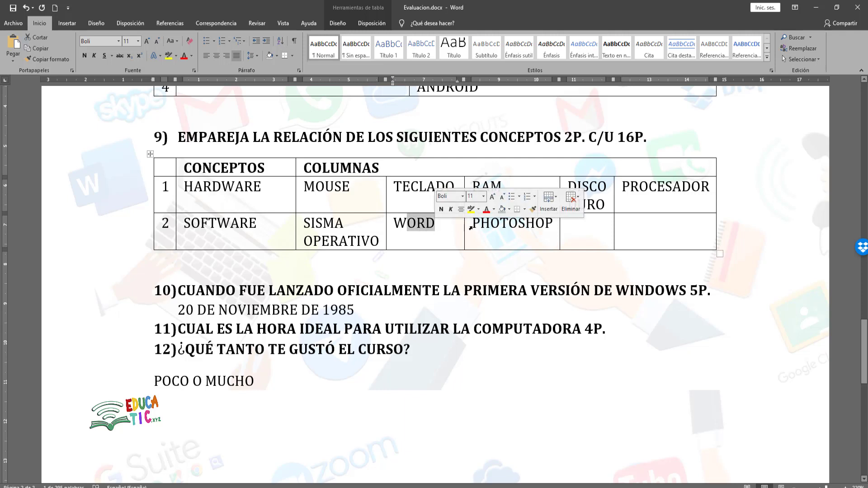
left_click(489, 226)
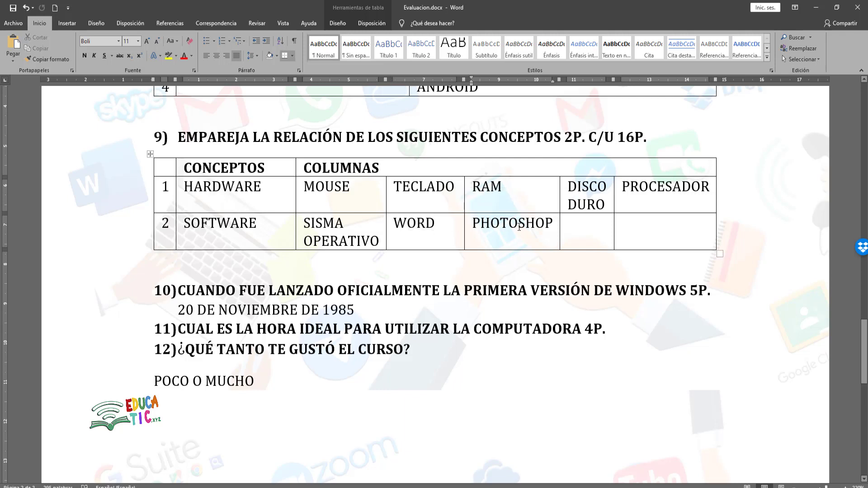
left_click_drag(178, 137, 558, 145)
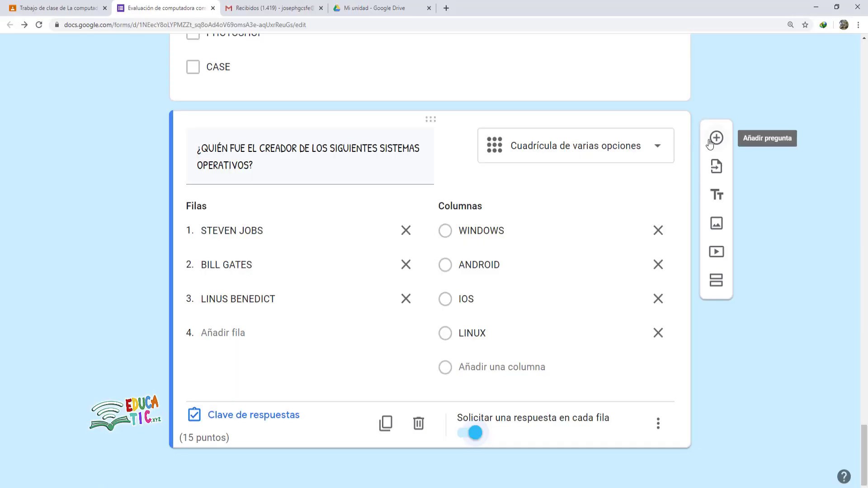
left_click(710, 142)
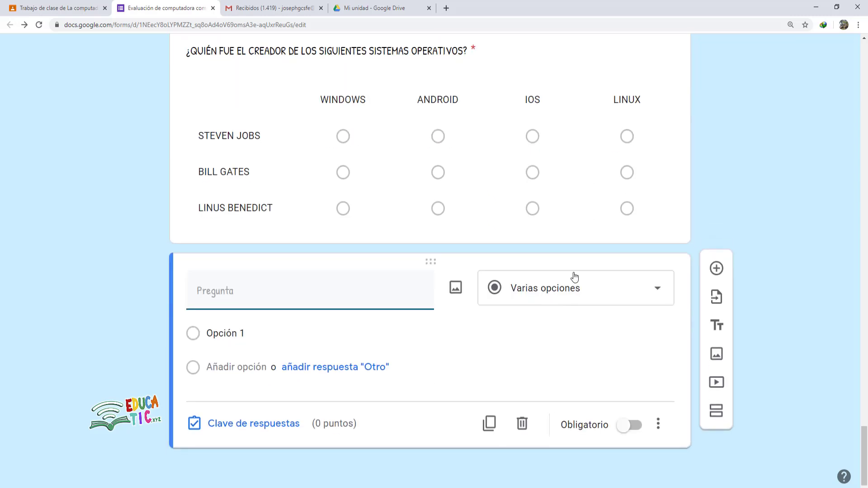
- Make the new question a Cuadrícula de casillas with question 9's pasted title, number removed
left_click(575, 277)
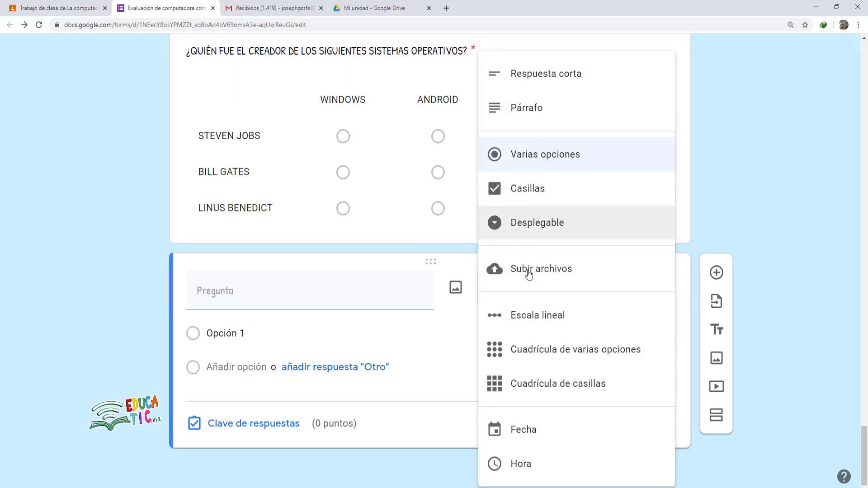
left_click(524, 394)
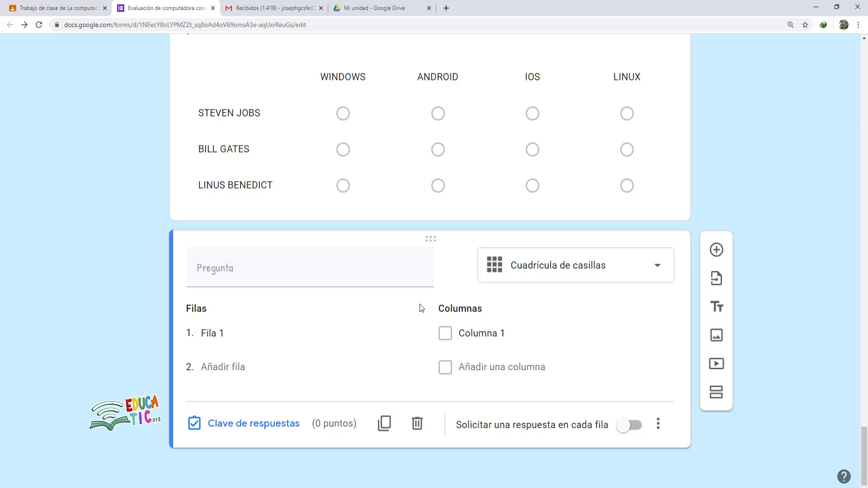
left_click(263, 268)
type("9)\tEMPAREJA LA RELACIÓN DE LOS SIGUIENTES CONCEPTOS")
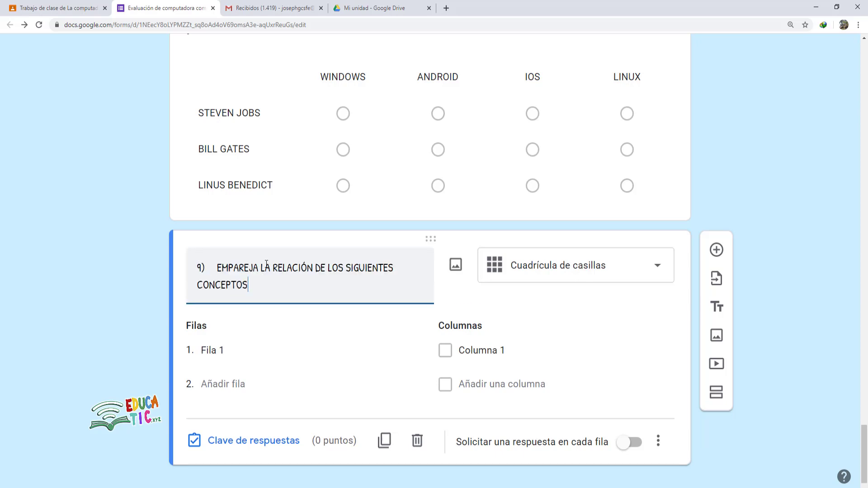
left_click(217, 274)
key("BackSpace")
key("ctrl+z")
key("Delete")
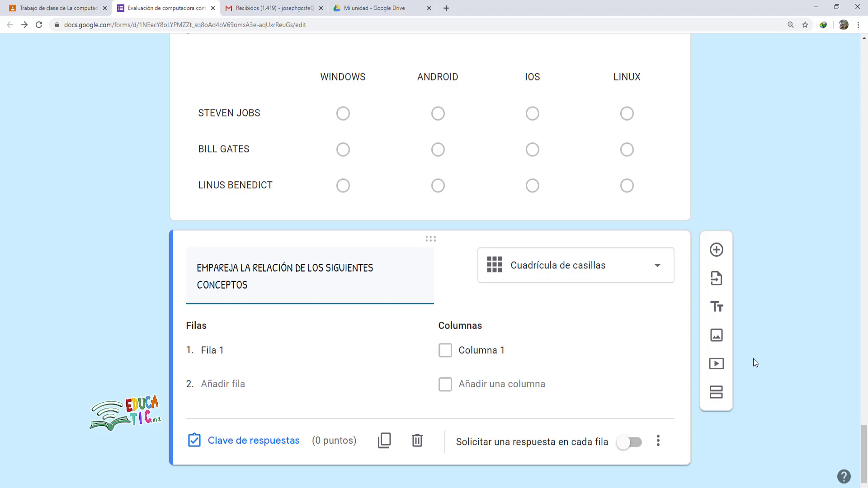
- Name the two grid rows HARDWARE and SOFTWARE
left_click(250, 353)
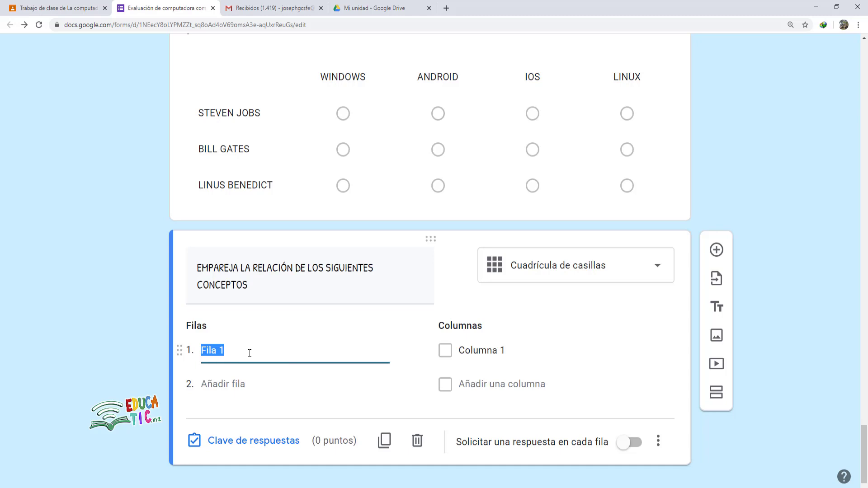
type("HARDWARE")
scroll(273, 345, "down", 1)
left_click(225, 369)
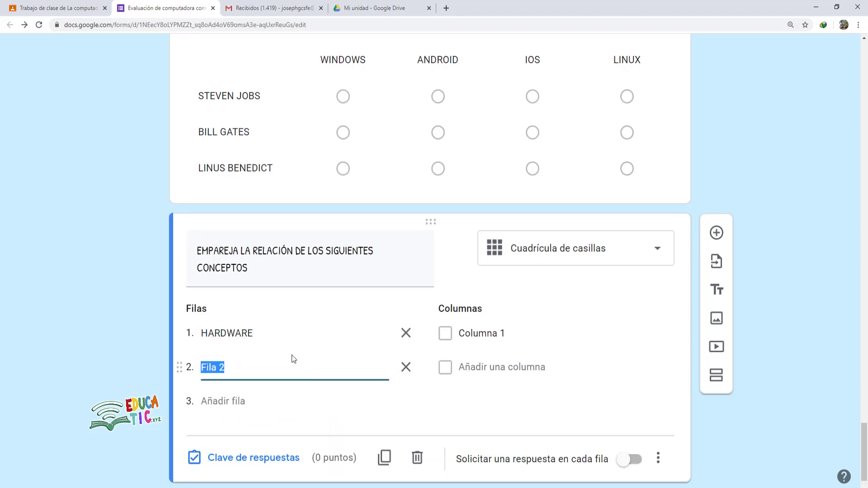
type("SOFTWARE")
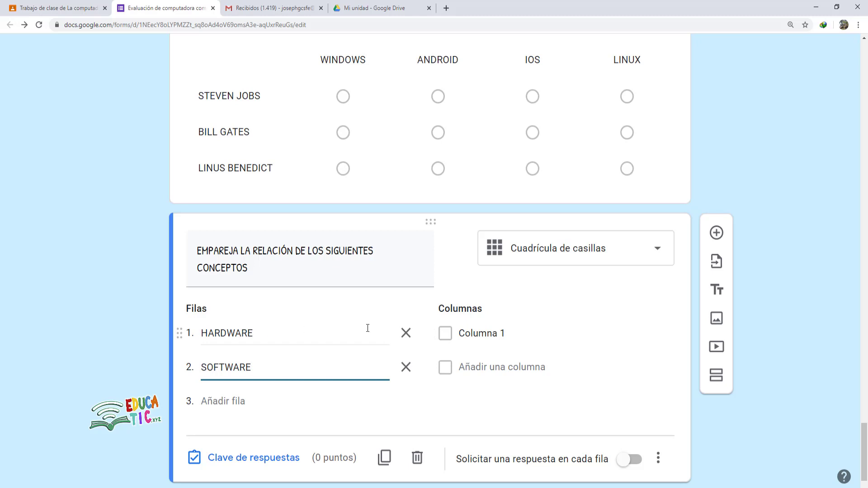
- Label the grid columns, starting with SISTEMA OPERATIVO and TECLADO, adding each with Añadir una columna
left_click(449, 334)
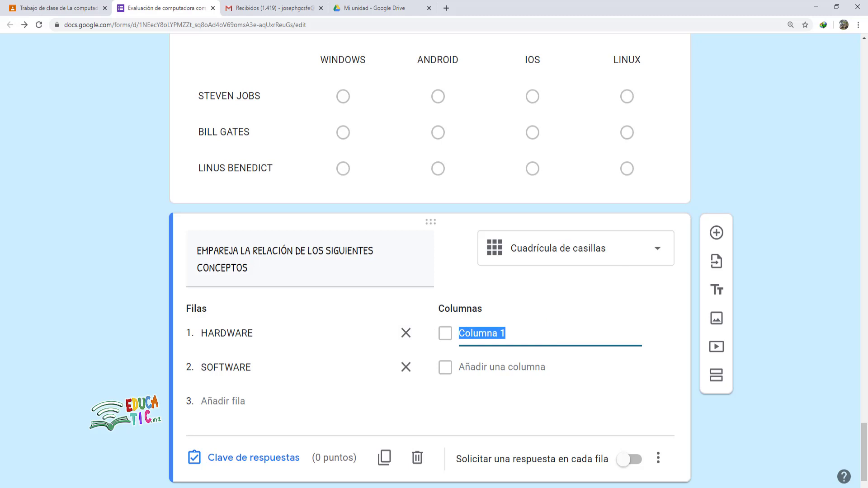
type("SITE")
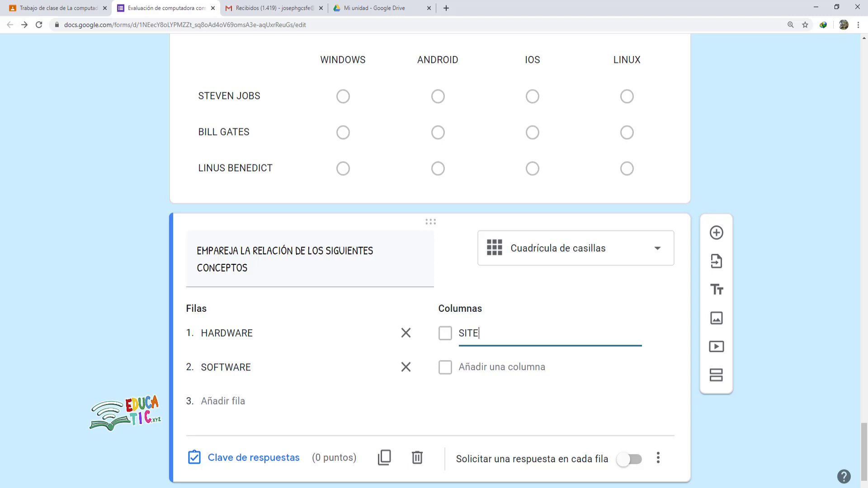
type("MA OPERATIVO")
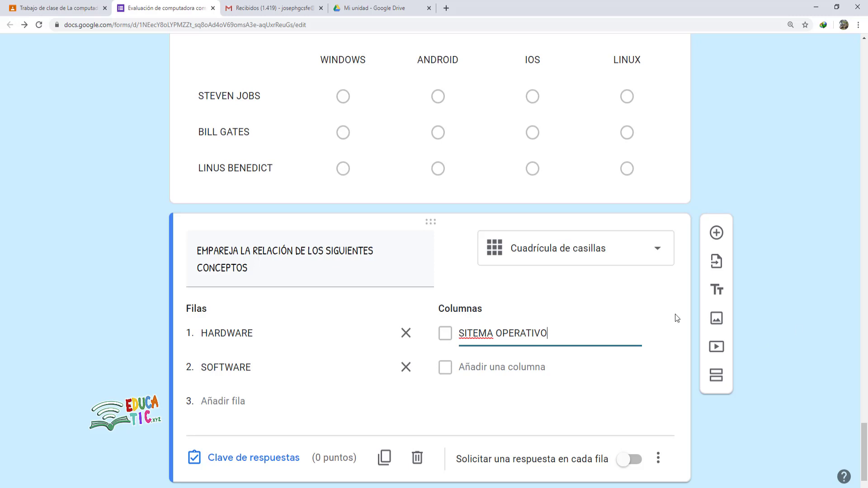
left_click(518, 367)
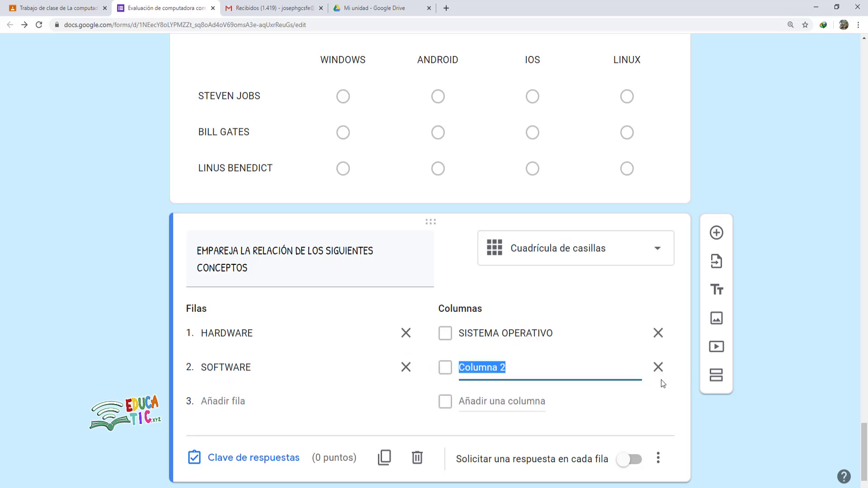
type("TECLADO")
left_click(513, 405)
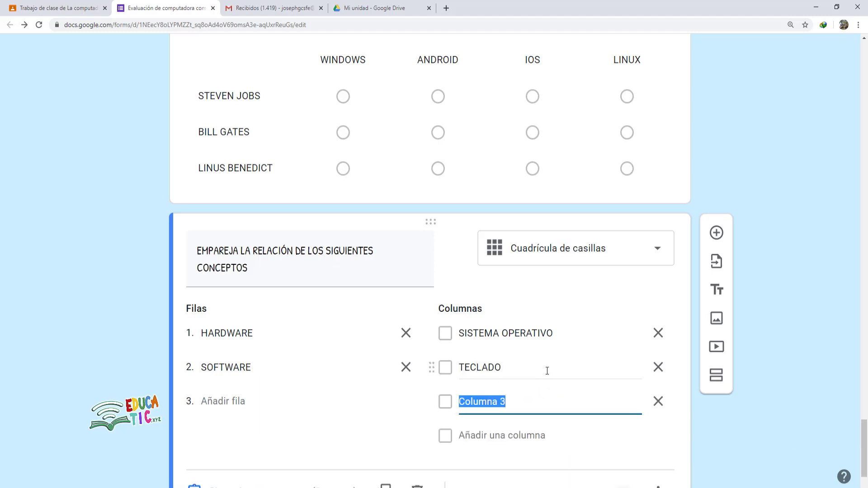
type("ADOR")
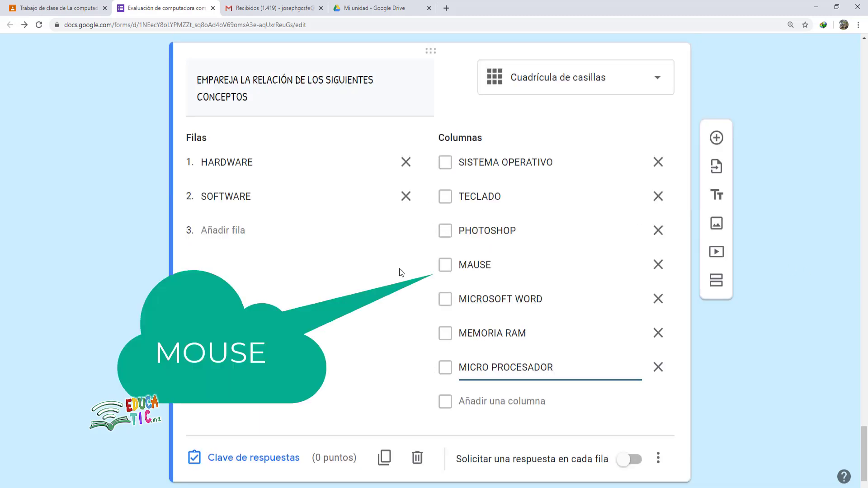
scroll(409, 271, "up", 1)
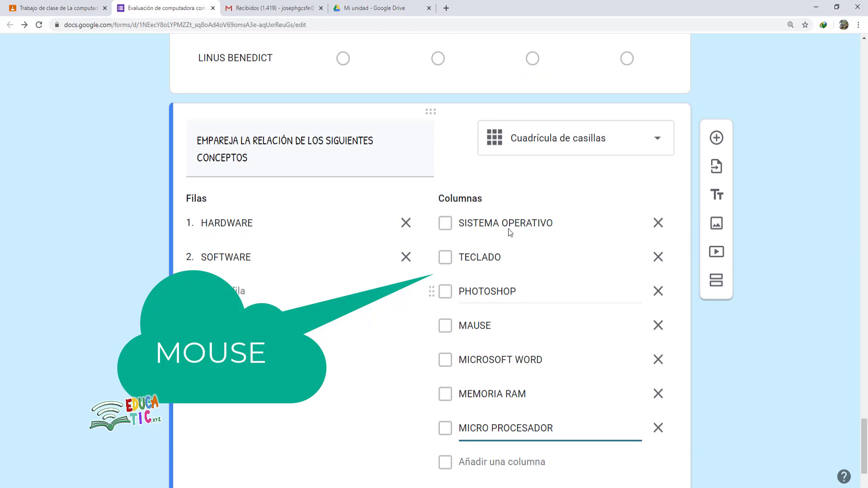
scroll(529, 245, "down", 2)
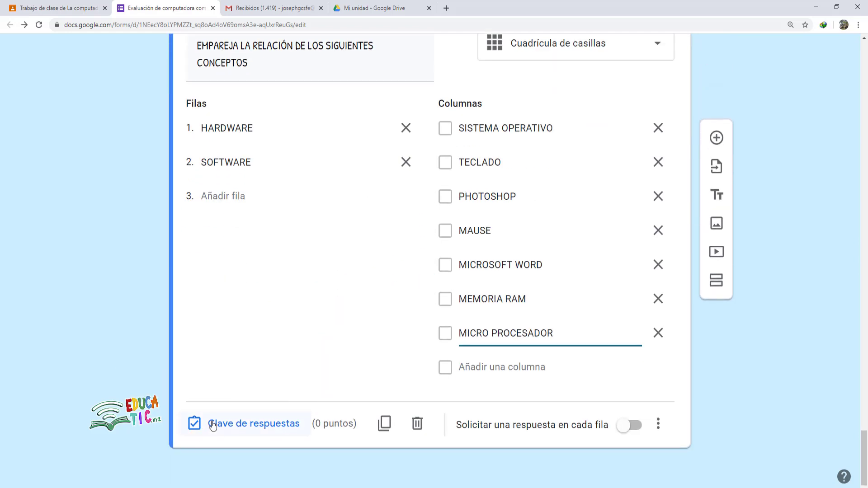
- In the answer key, tick TECLADO, MAUSE, MEMORIA RAM, MICRO PROCESADOR for HARDWARE; SISTEMA OPERATIVO, PHOTOSHOP, MICROSOFT WORD for SOFTWARE
left_click(238, 428)
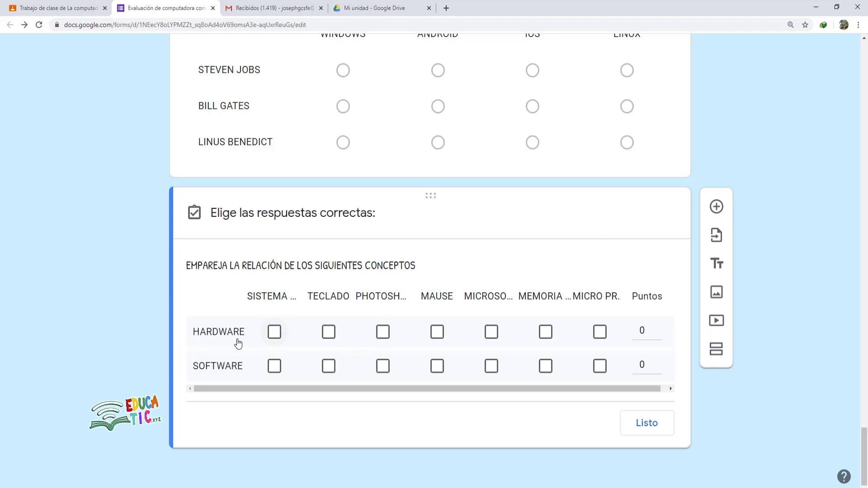
left_click(328, 332)
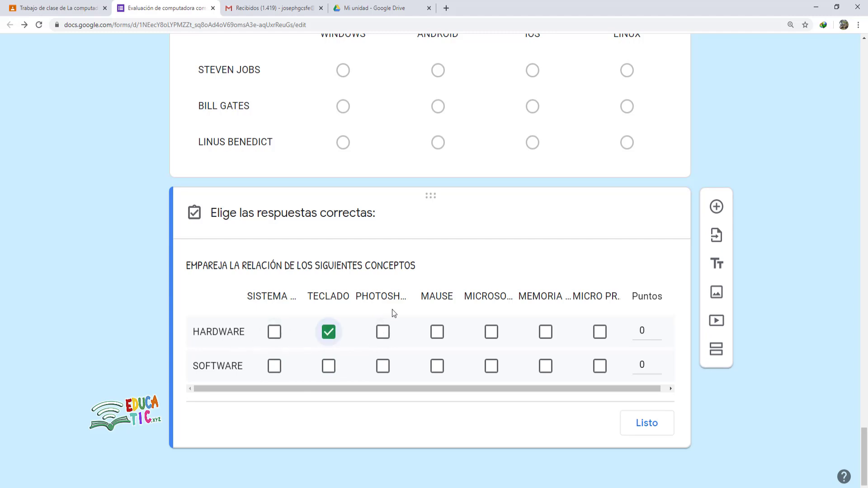
left_click(438, 335)
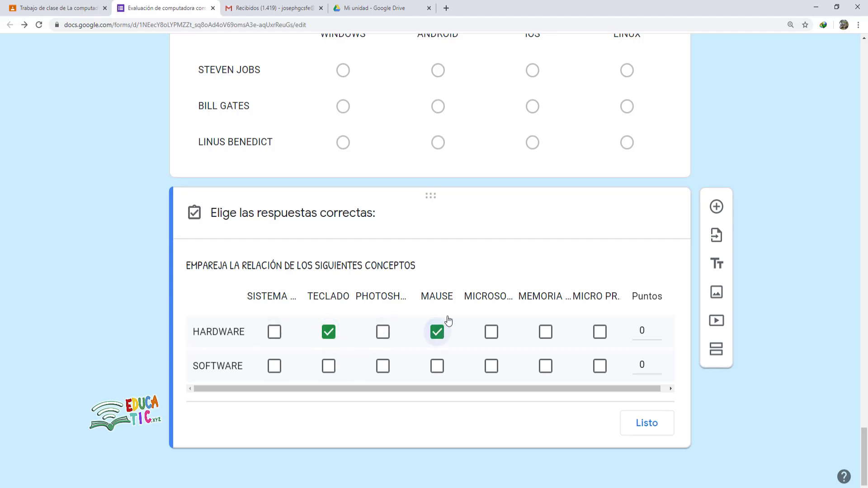
left_click(545, 333)
left_click(596, 333)
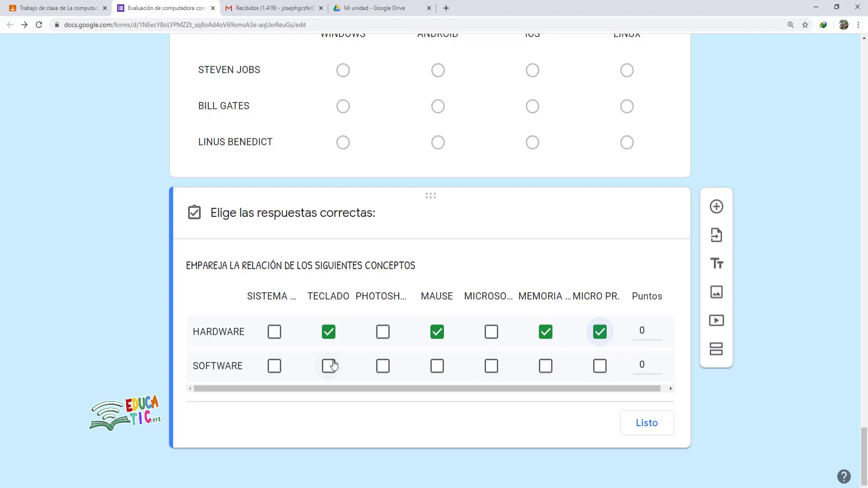
left_click(273, 367)
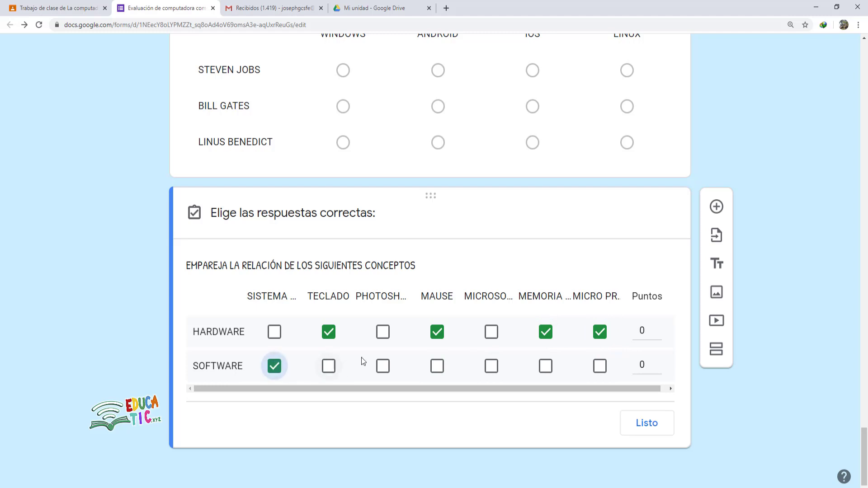
left_click(385, 367)
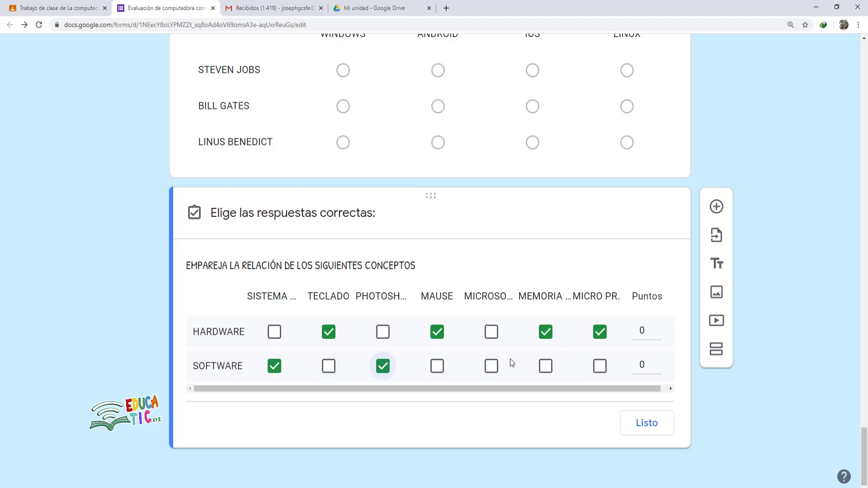
left_click(493, 367)
- Give both HARDWARE and SOFTWARE 8 points and require a response in every row
left_click(654, 333)
type("8")
left_click(642, 364)
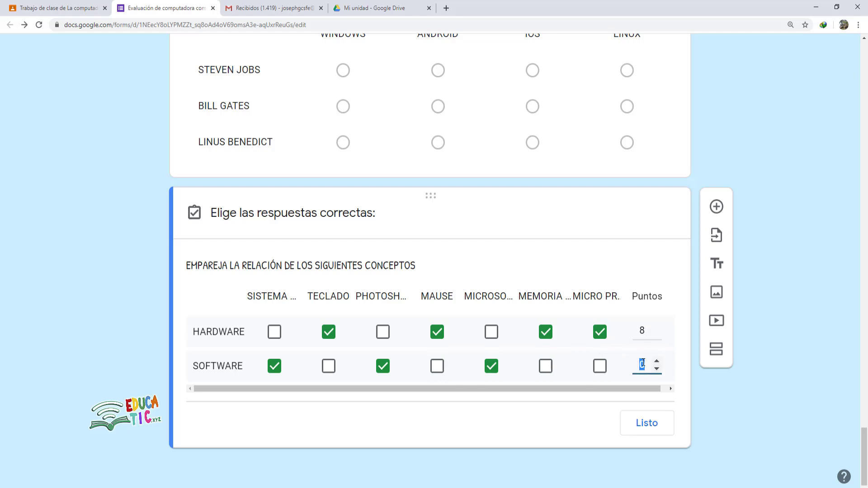
type("8")
left_click(656, 433)
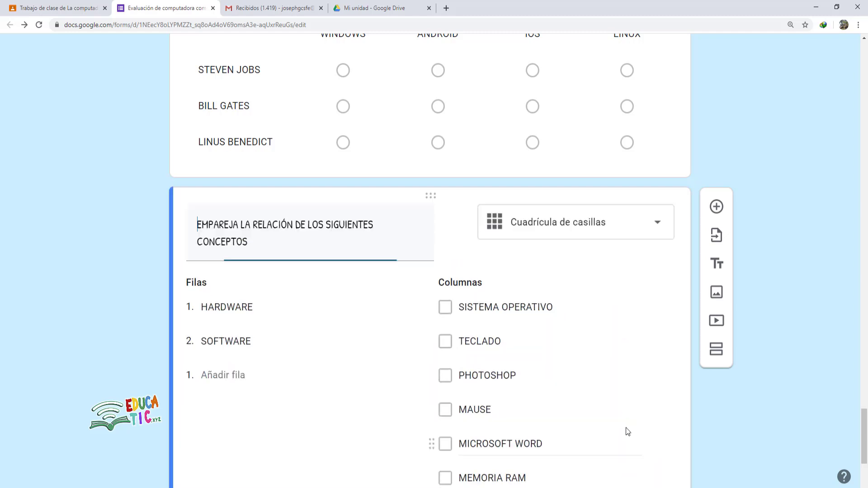
scroll(461, 272, "down", 3)
scroll(464, 280, "down", 1)
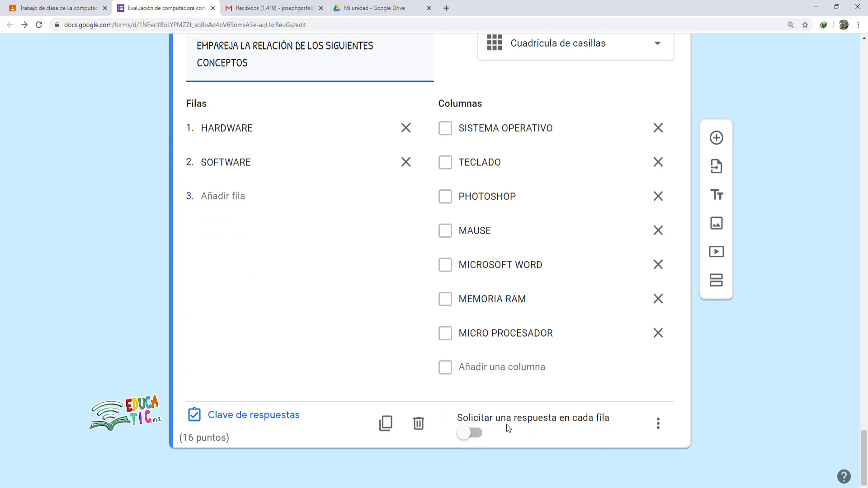
left_click(475, 434)
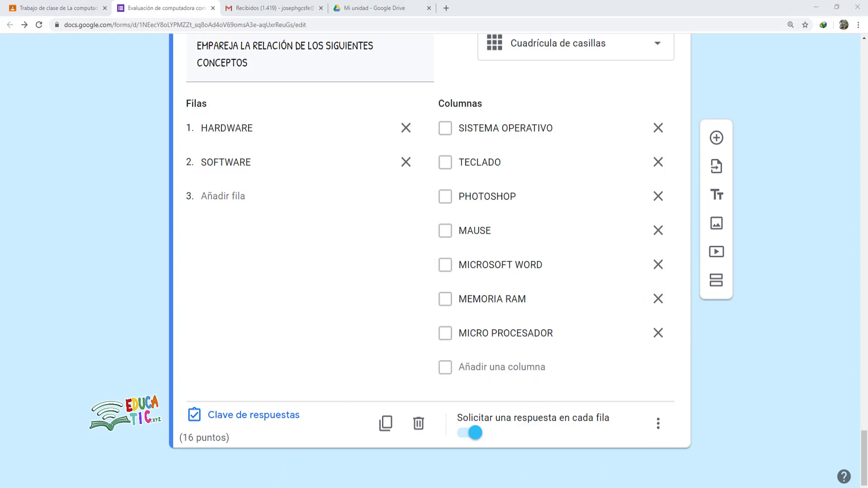
- Copy question 10's text from the Word exam and add a new blank form question
left_click(248, 474)
left_click_drag(178, 299, 690, 297)
left_click(196, 294)
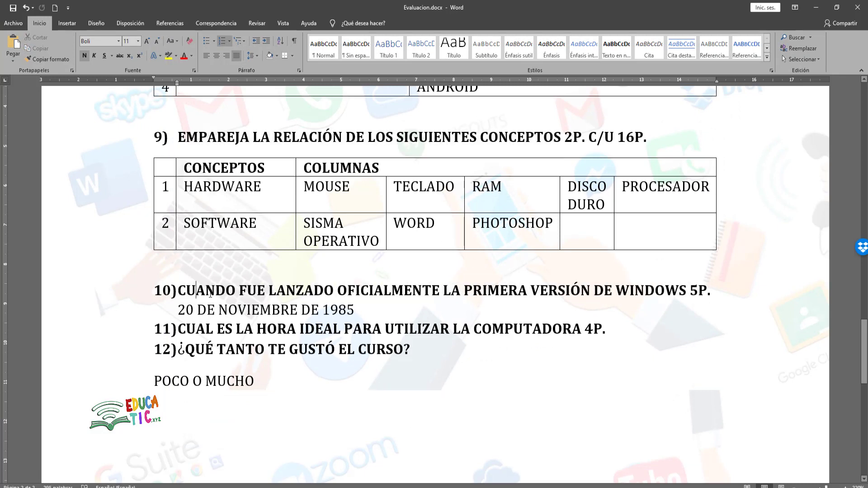
left_click_drag(178, 293, 687, 293)
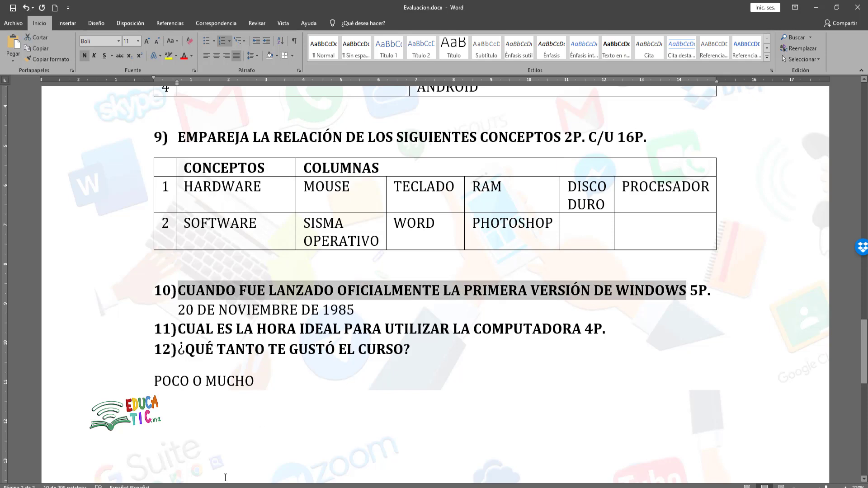
key("alt+Tab")
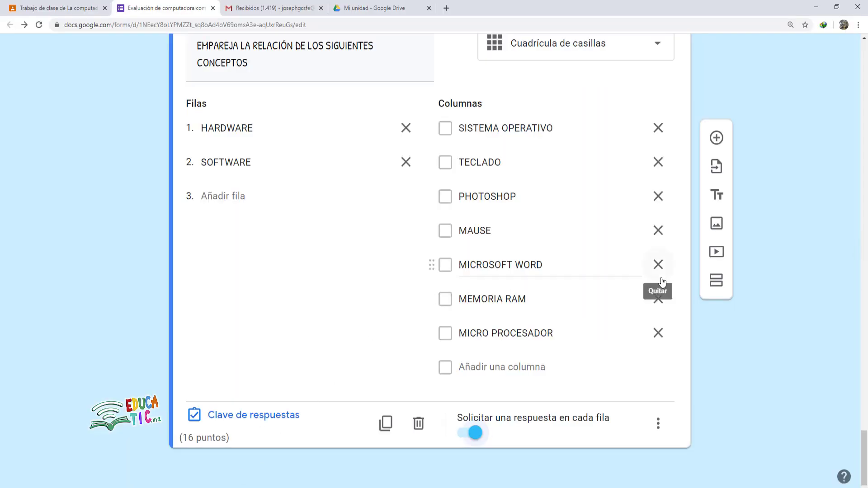
left_click(715, 139)
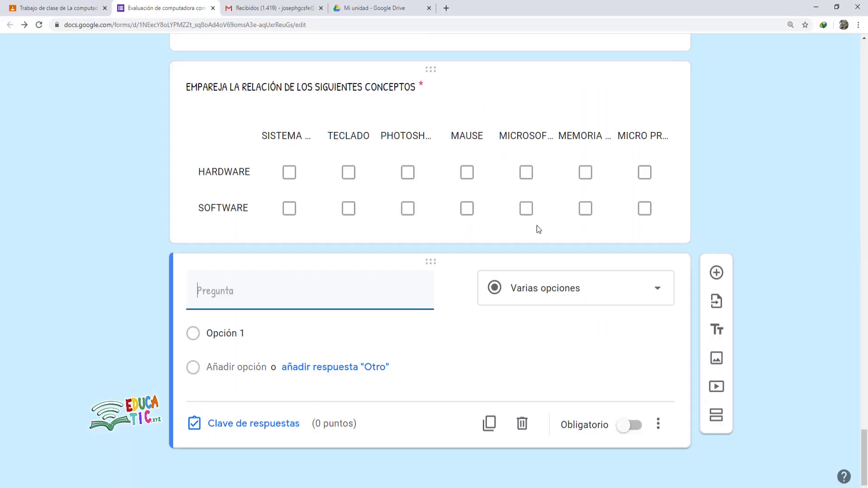
- Make it a Fecha question with the pasted Windows-release title and a 'Escribe primero el MES luego el DÍA...' description
left_click(547, 284)
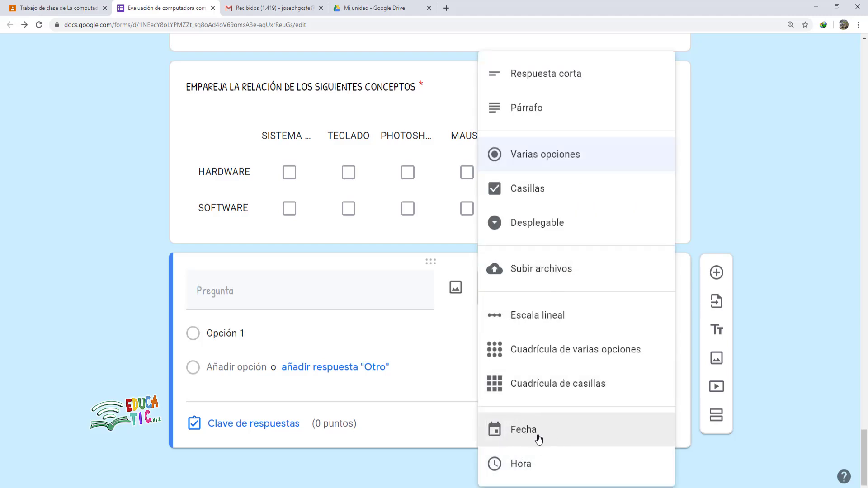
left_click(522, 436)
left_click(214, 309)
type("¿CUANDO FUE LANZADO OFICIALMENTE LA PRIMERA VERSIÓN DE WINDOWS?")
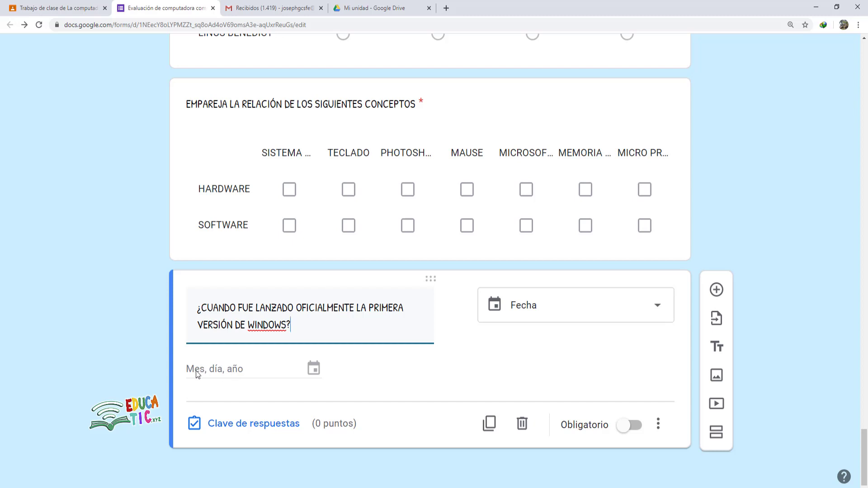
left_click(252, 365)
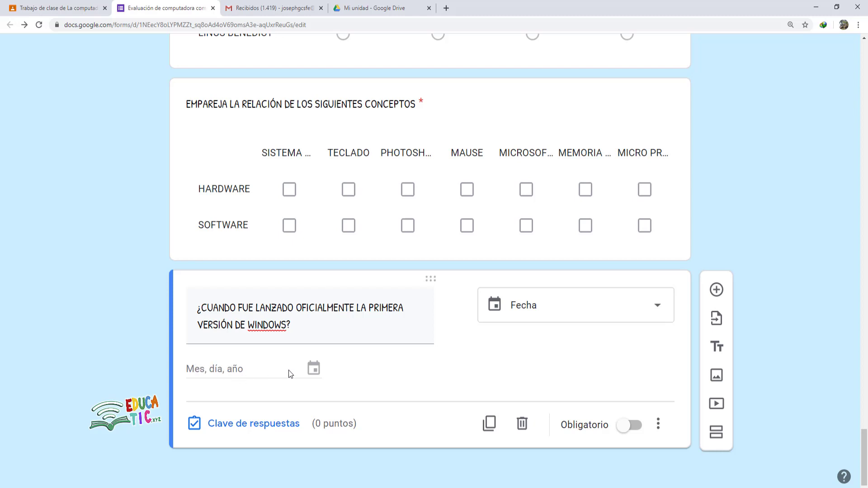
left_click(658, 424)
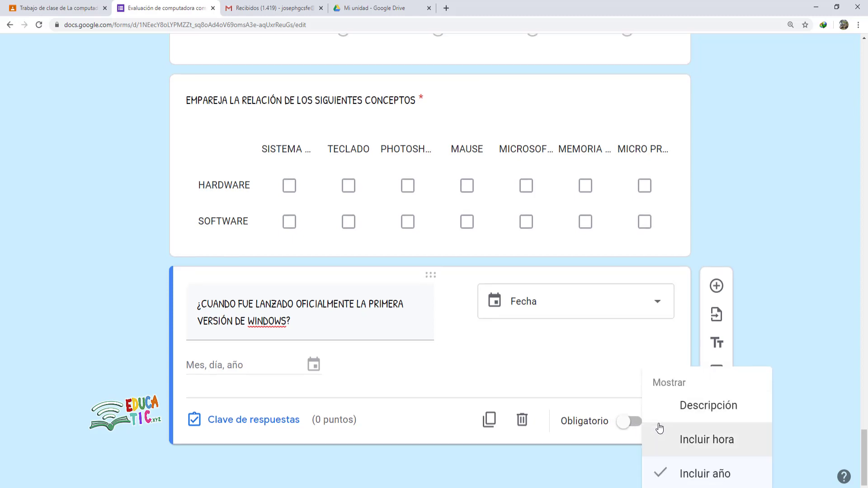
left_click(701, 409)
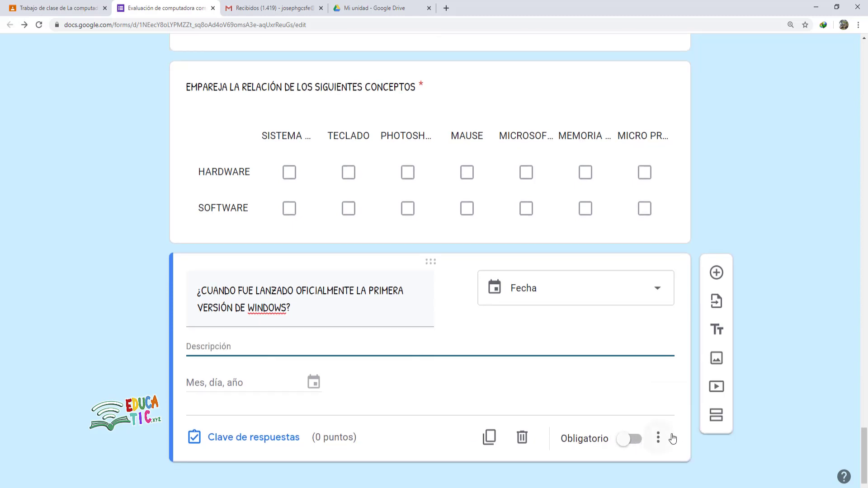
type("Escribe primero el MES luego el DÍA y finalmente el AÑO")
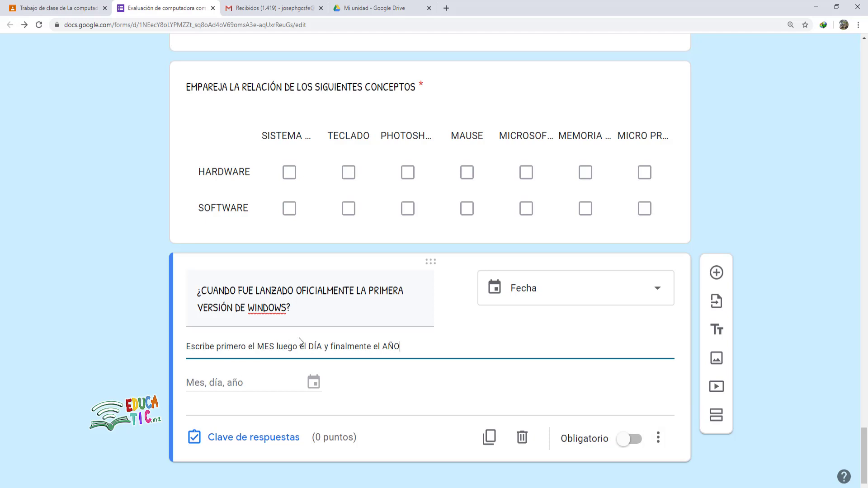
- Give the date question 5 points and make it required
left_click(240, 424)
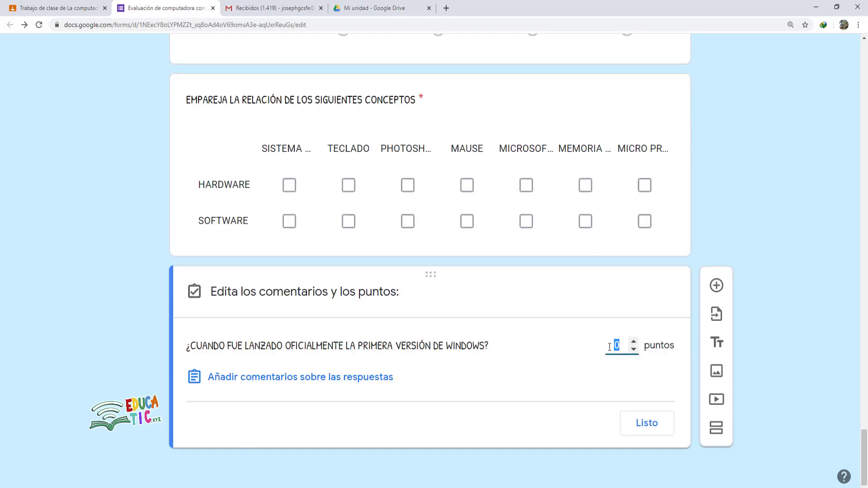
type("5")
left_click(635, 422)
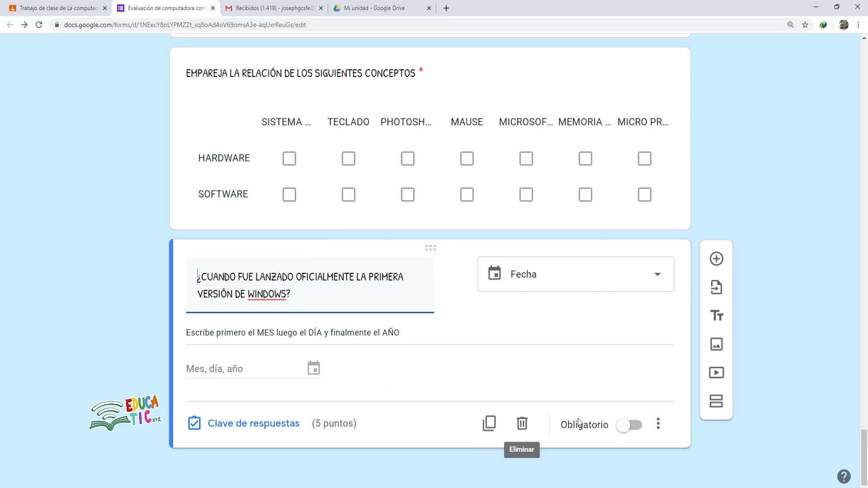
left_click(635, 425)
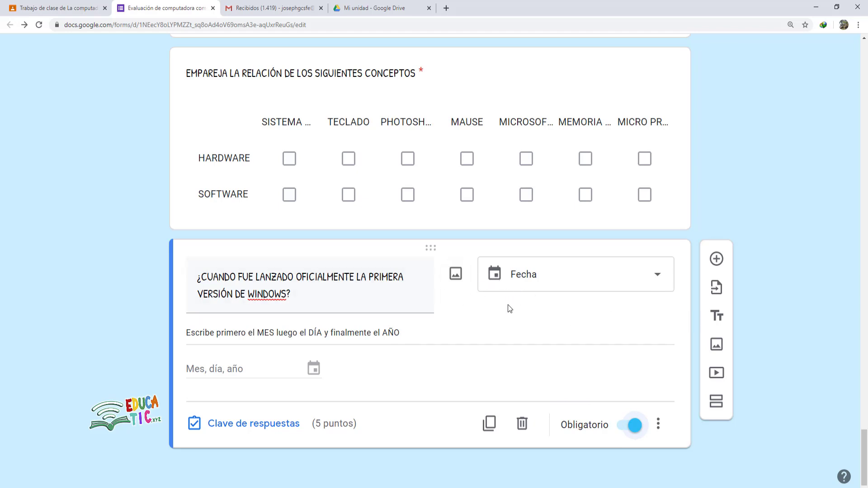
left_click(718, 261)
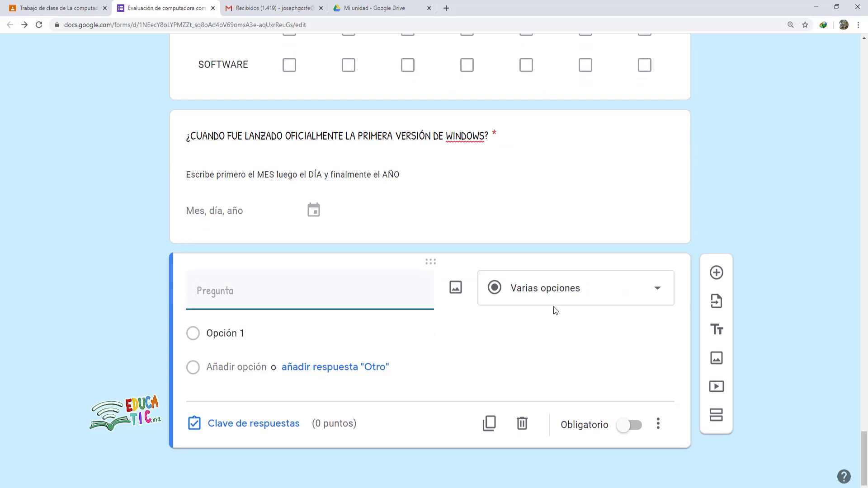
- Change the question to Hora with the title 'CUAL ES LA HORA IDEAL PARA UTILIZAR LA COMPUTADORA'
left_click(600, 297)
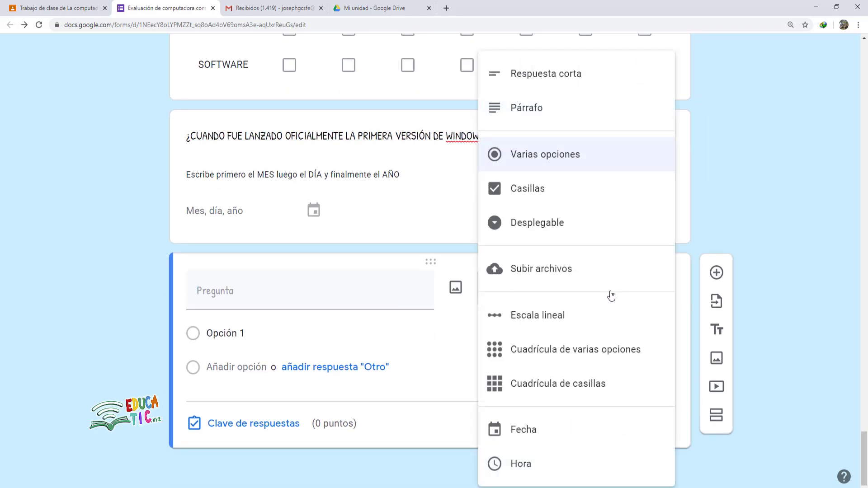
left_click(537, 470)
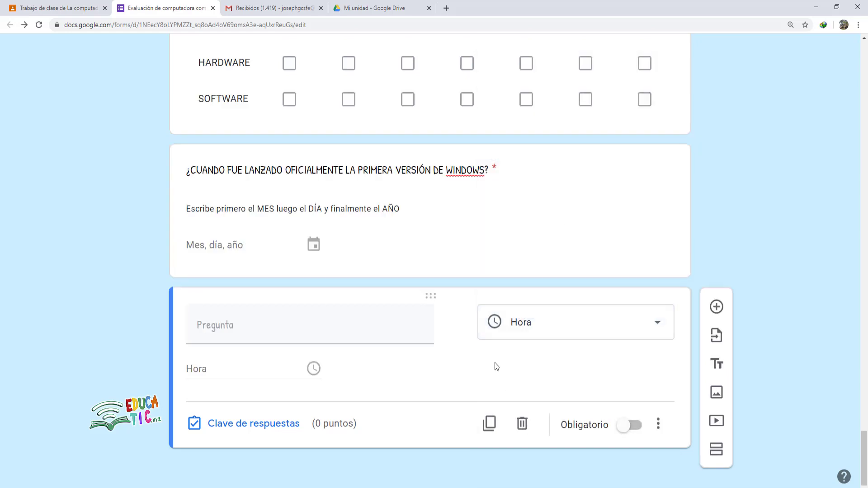
mouse_move(563, 326)
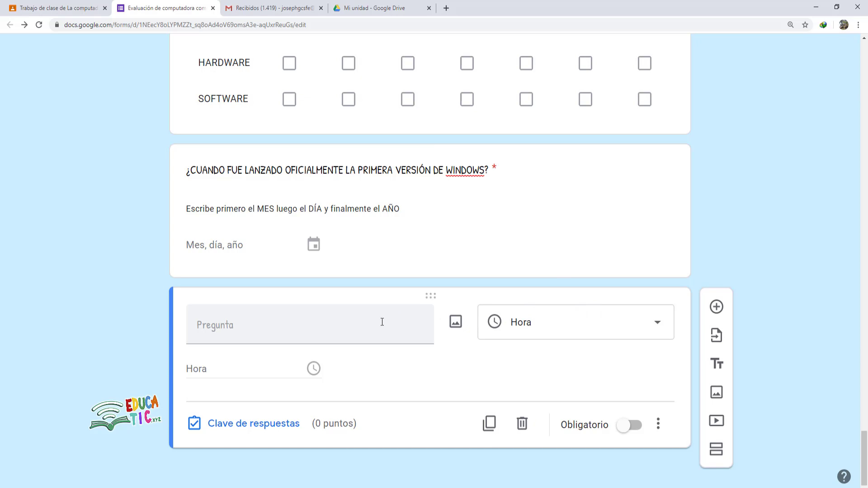
left_click(321, 333)
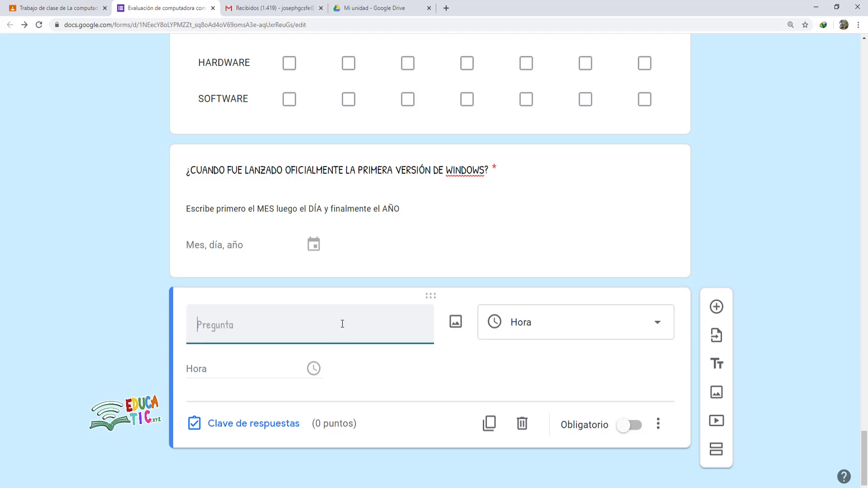
type("CUAL ES LA HORA IDEAL PARA UTILIZAR LA COMPUTADORA")
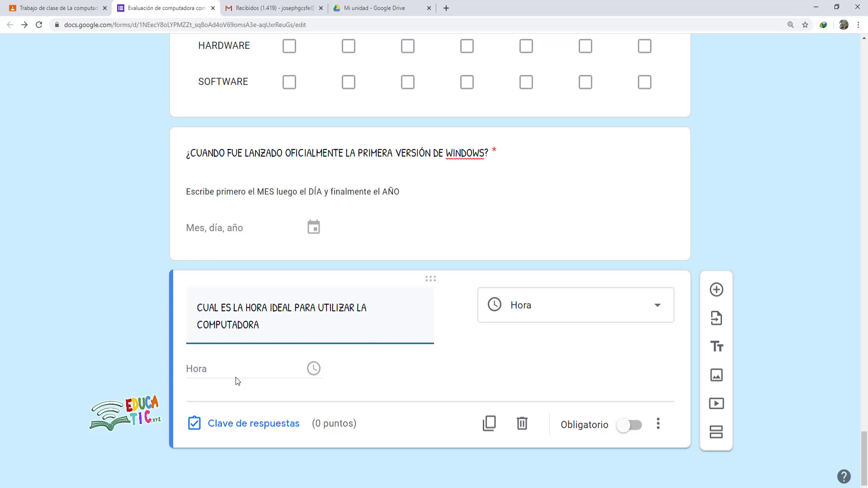
- Give the time question 4 points and make it required
left_click(249, 422)
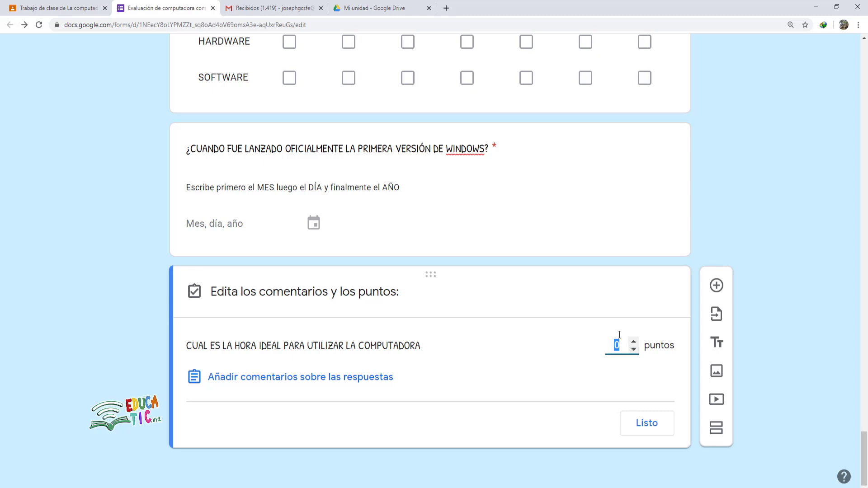
type("4")
left_click(659, 422)
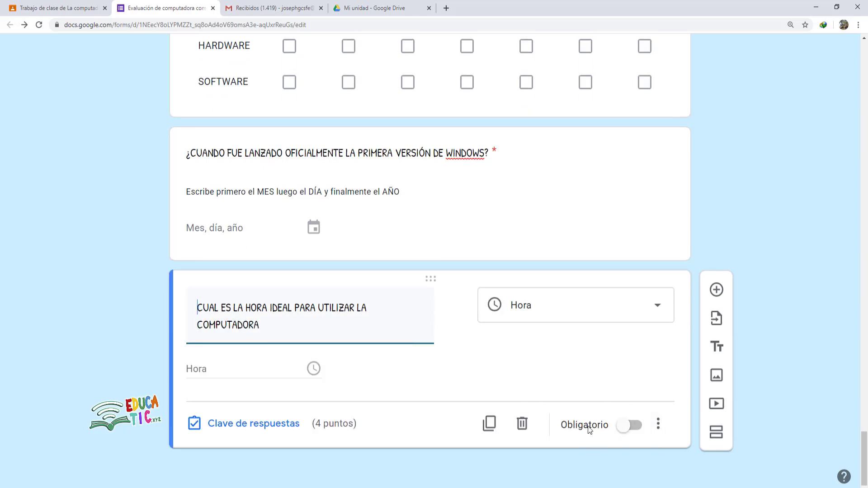
left_click(629, 426)
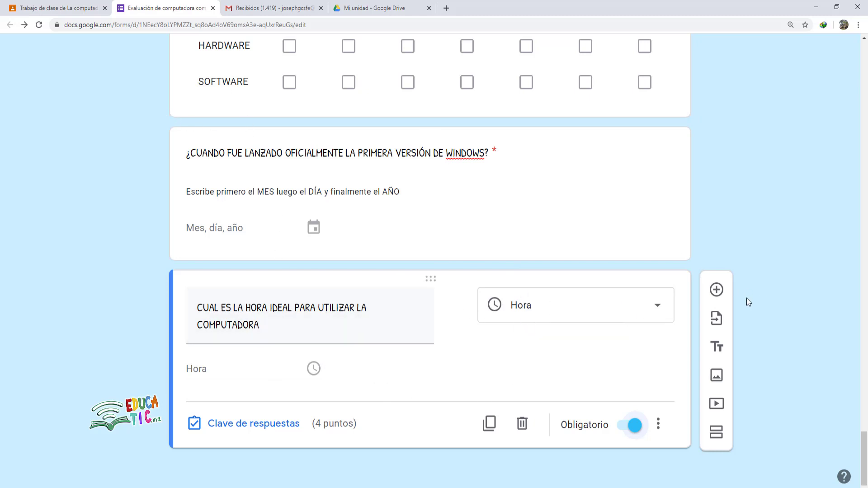
left_click(721, 293)
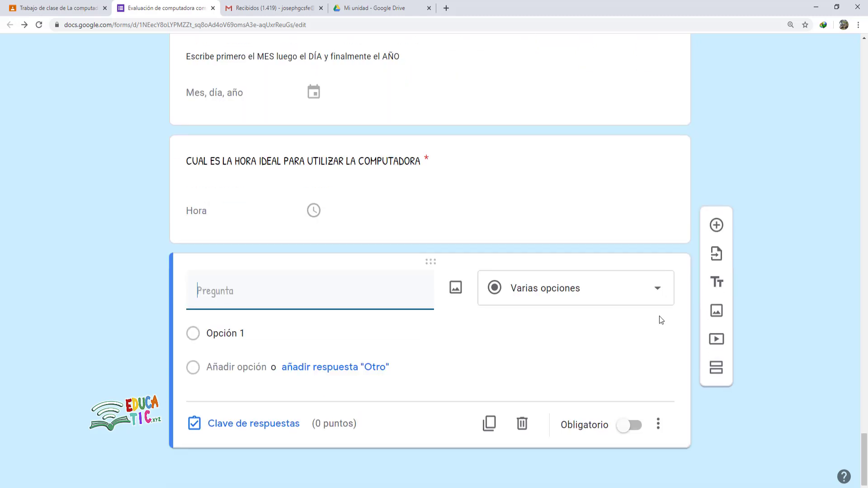
- Convert the question to a linear scale running from 0 to 10
left_click(586, 286)
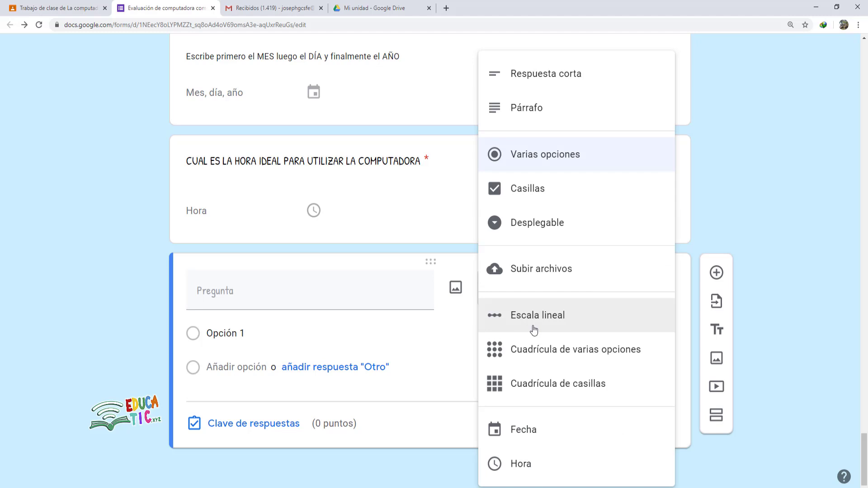
left_click(549, 327)
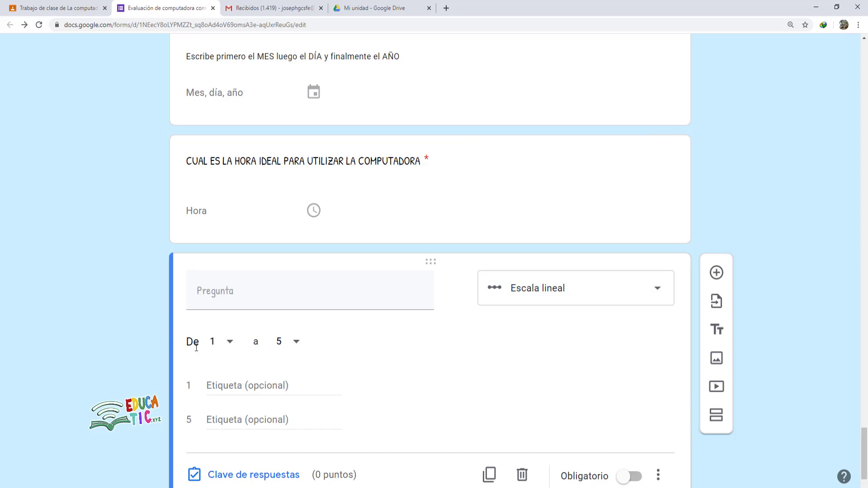
left_click(217, 344)
left_click(213, 315)
left_click(294, 342)
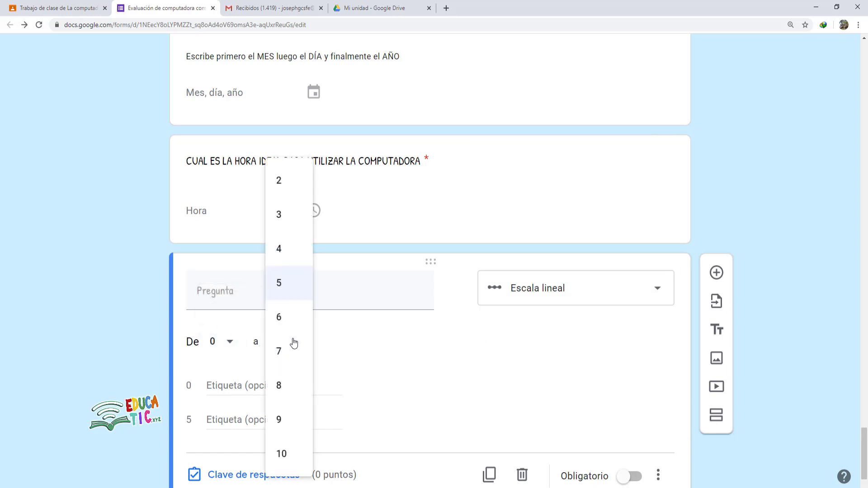
left_click(282, 453)
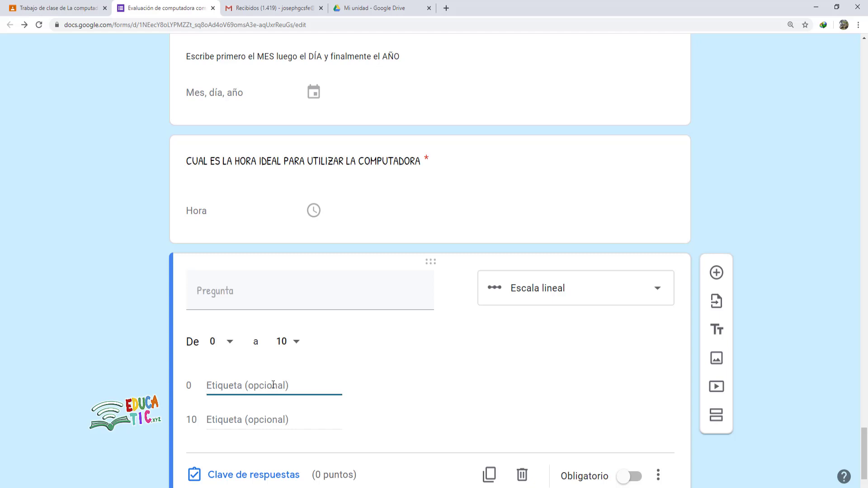
- Paste the title '¿QUÉ TANTO TE GUSTO EL CURSO?' and label the scale ends POCO and MUCHO
left_click(241, 292)
type("¿QUÉ TANTO TE GUSTO EL CURSO?")
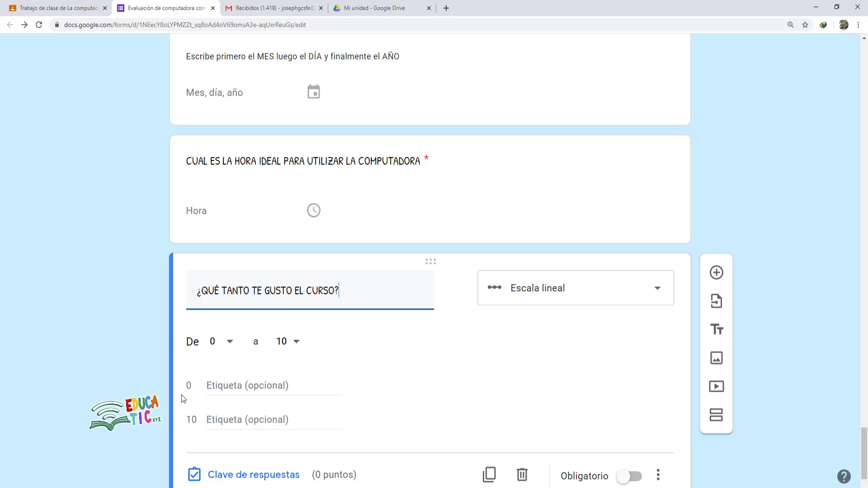
left_click(209, 387)
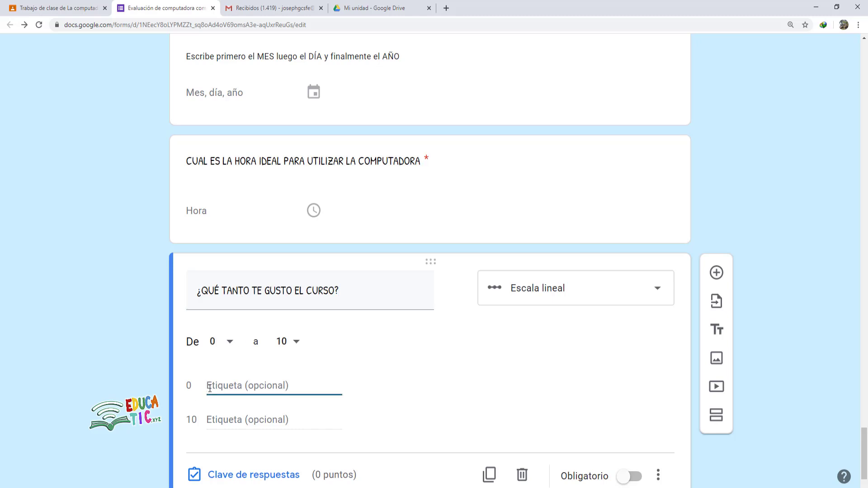
type("POCO")
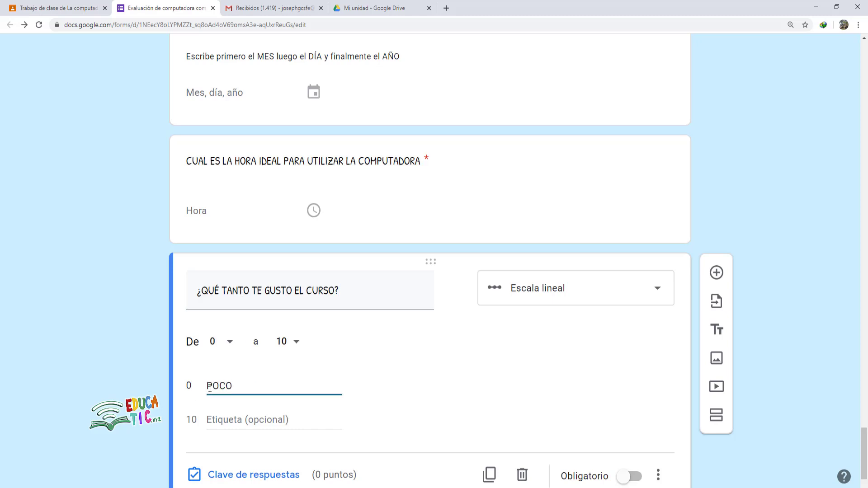
left_click(216, 421)
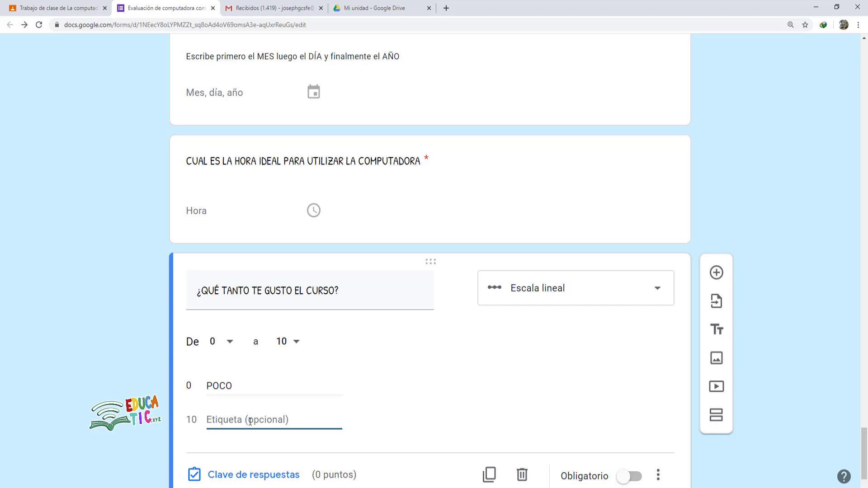
type("MUCHO")
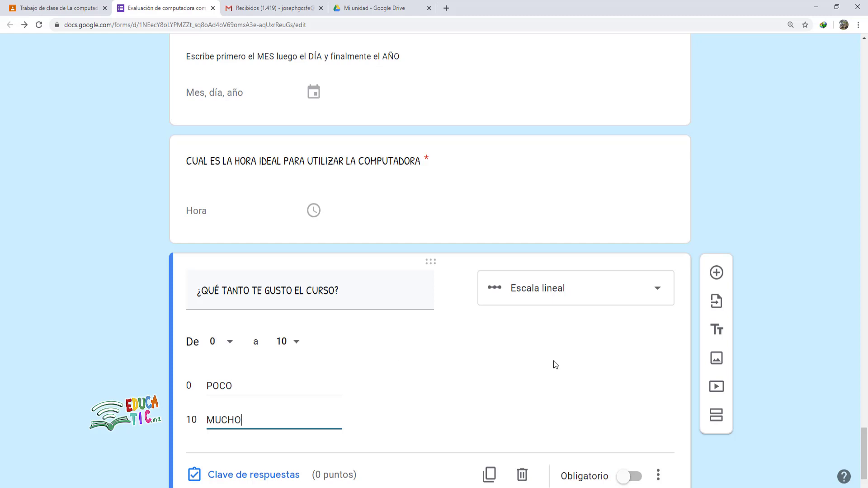
- Change the scale's lowest value to 1 and bring up its answer-key settings
left_click(230, 345)
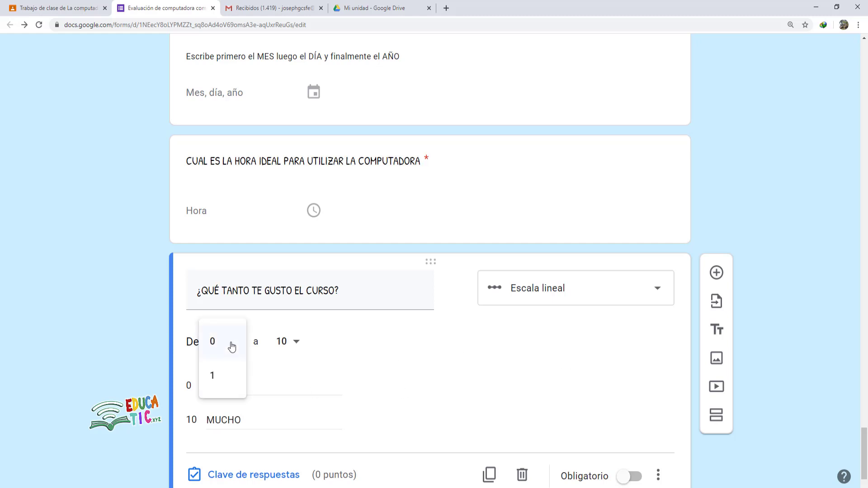
left_click(214, 375)
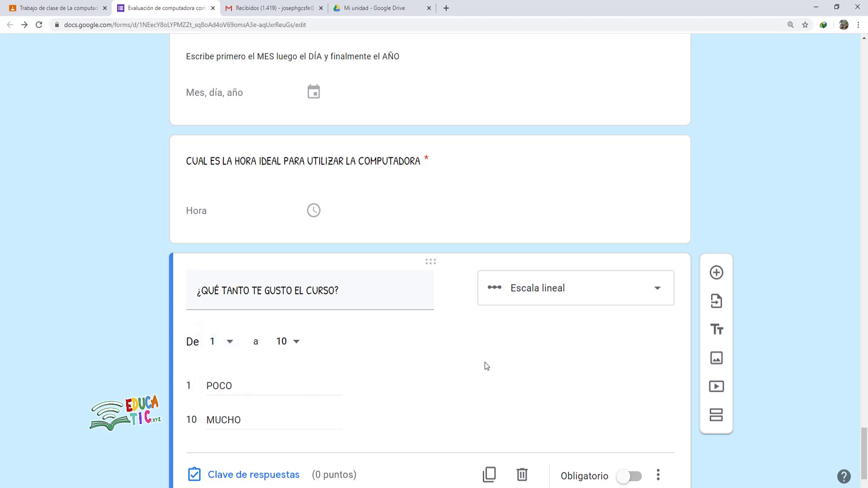
scroll(485, 367, "down", 1)
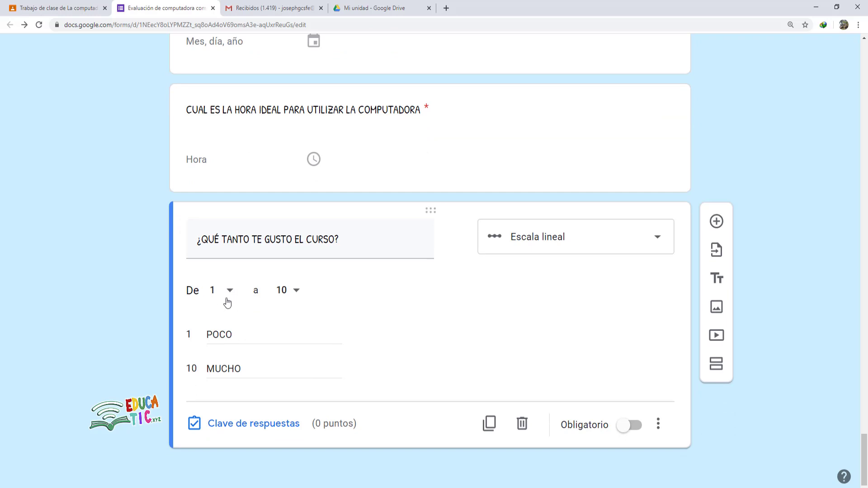
left_click(268, 421)
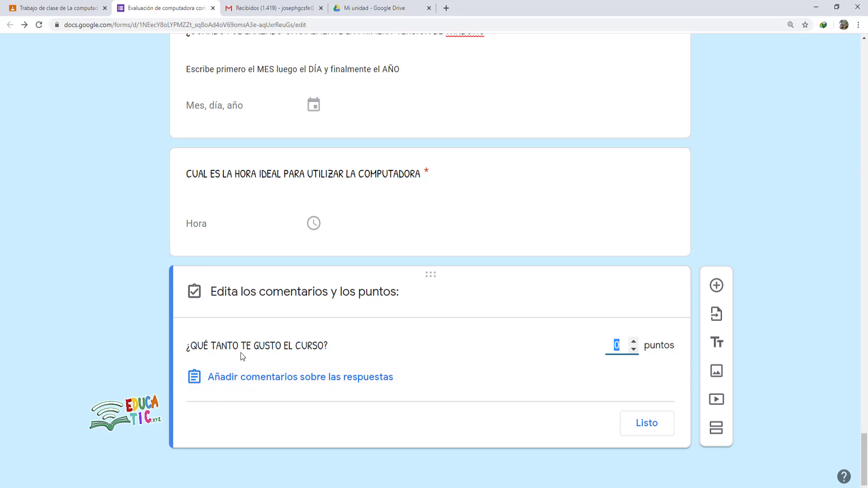
- Add the feedback 'Gracias por participar' for all answers, keeping the question at 0 points
scroll(259, 212, "up", 8)
scroll(256, 241, "down", 8)
left_click(340, 378)
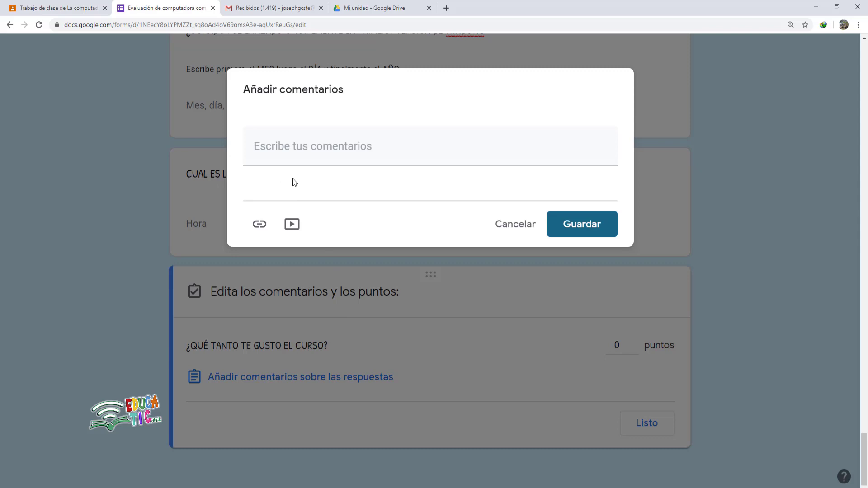
left_click(306, 148)
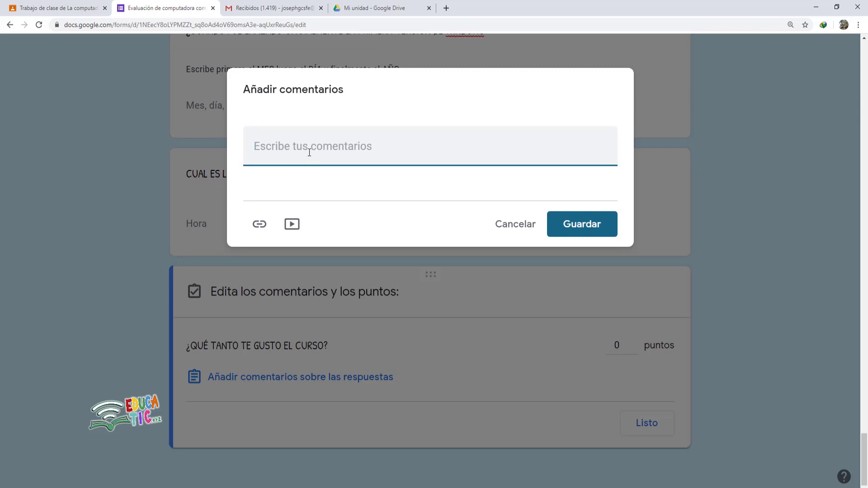
type("gR")
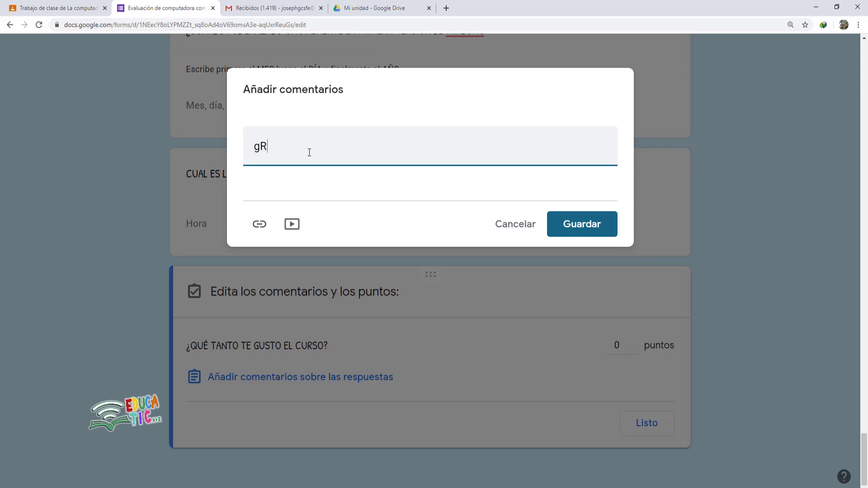
key("BackSpace")
key("BackSpace")
type("Gracias por participar")
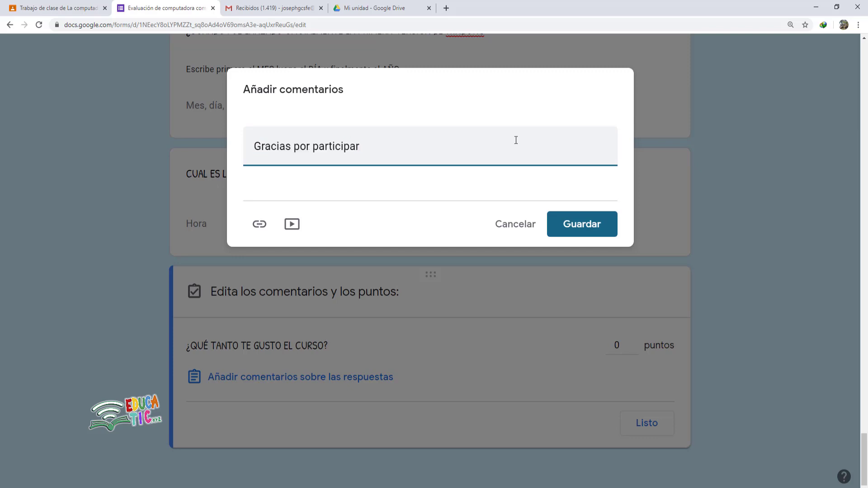
left_click(569, 225)
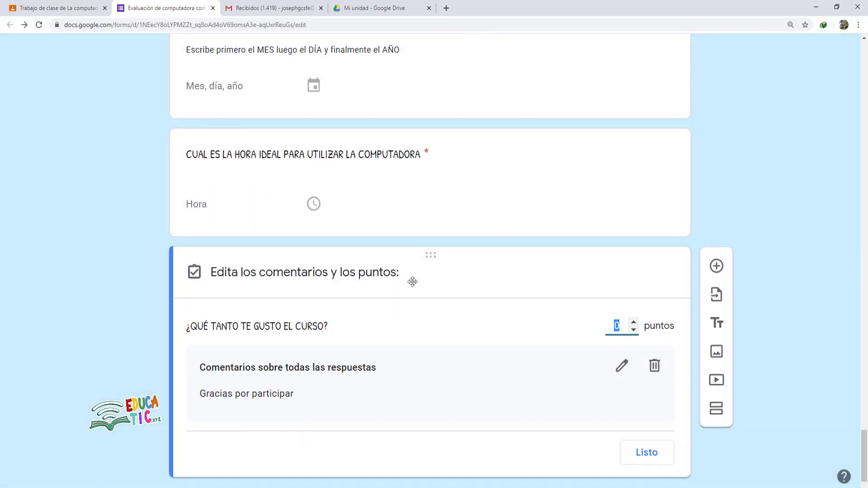
left_click(288, 365)
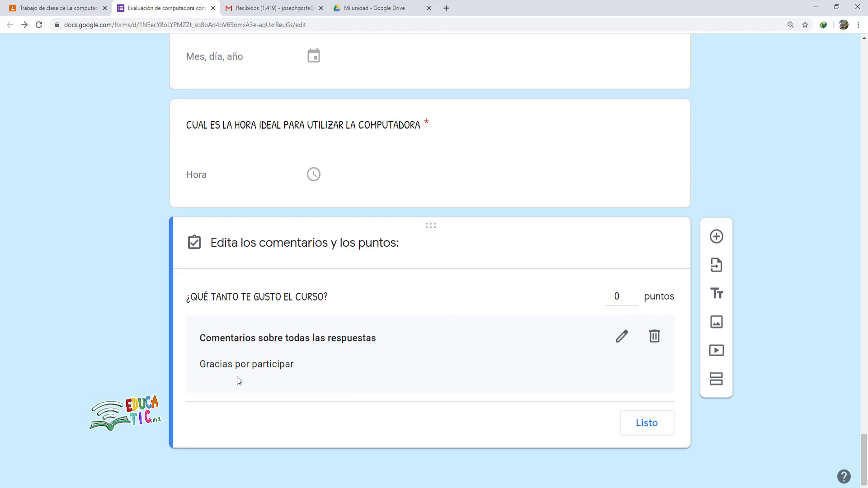
left_click(647, 422)
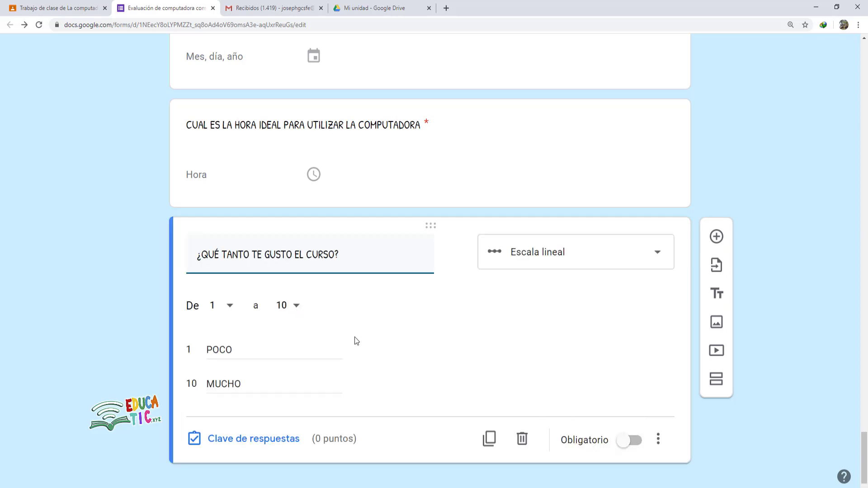
- Add a new blank question below the rating scale and show its question-type choices
scroll(540, 318, "down", 1)
scroll(541, 319, "up", 4)
scroll(541, 329, "down", 5)
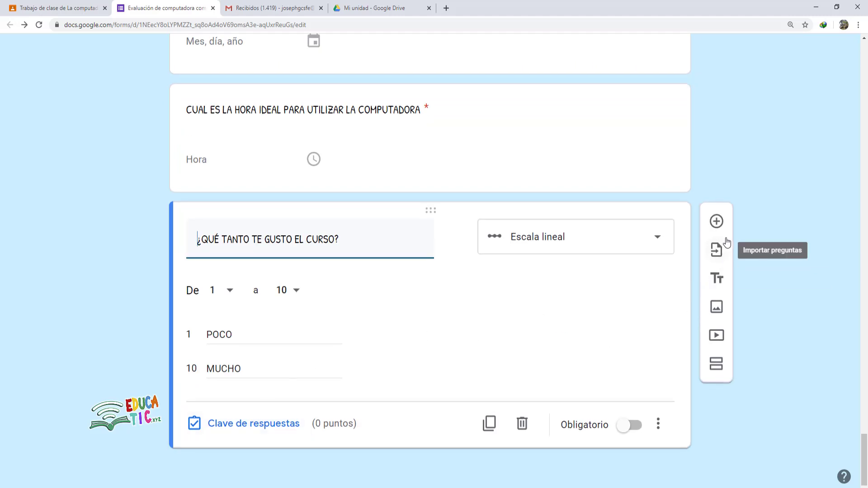
left_click(715, 222)
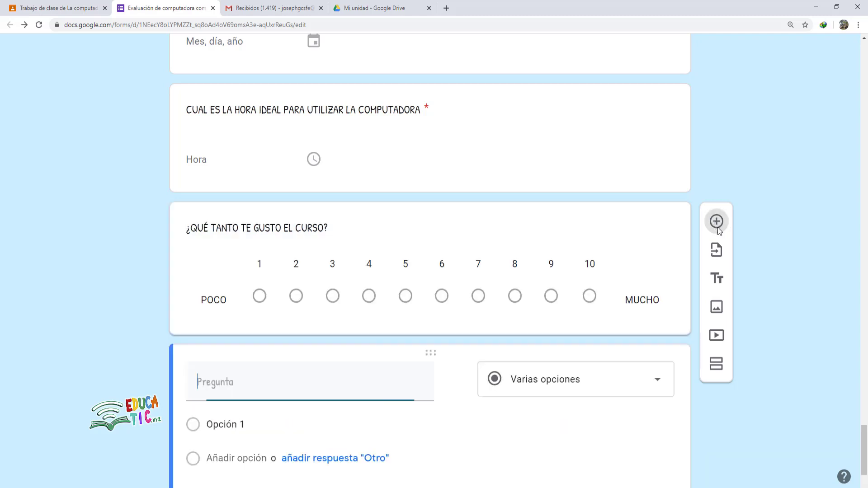
left_click(564, 306)
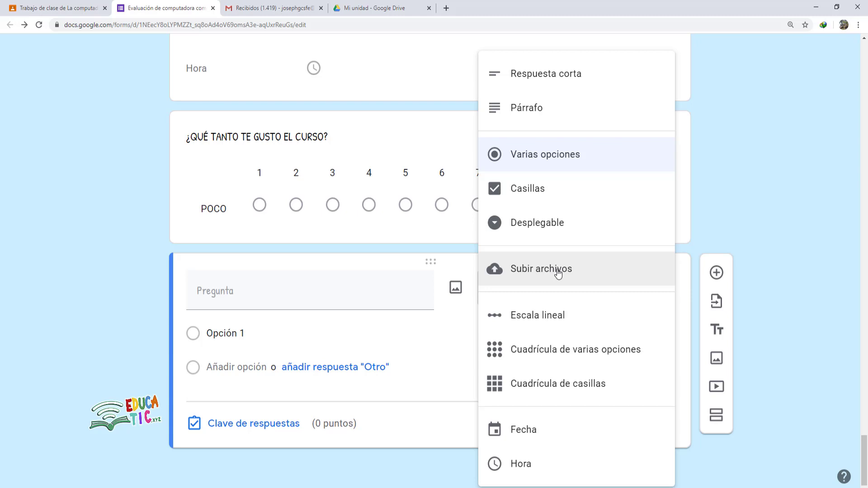
- Make the new question 'Subir archivos', accepting uploads into the owner's Drive
left_click(528, 271)
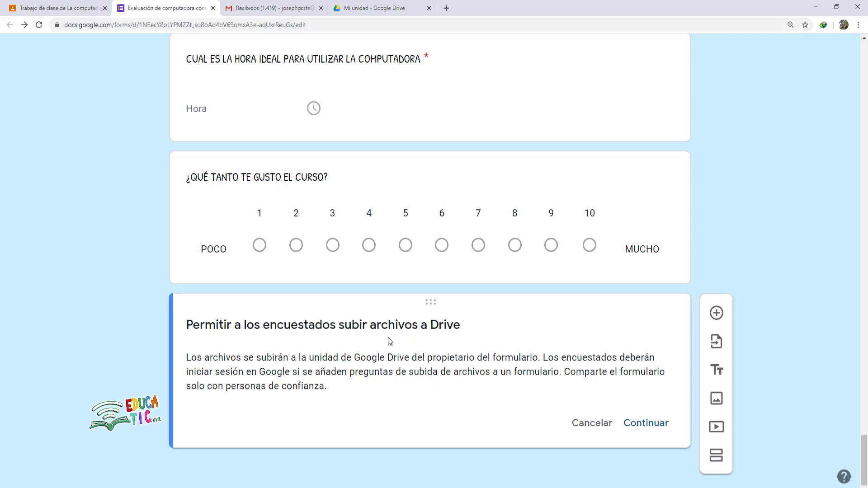
left_click(656, 425)
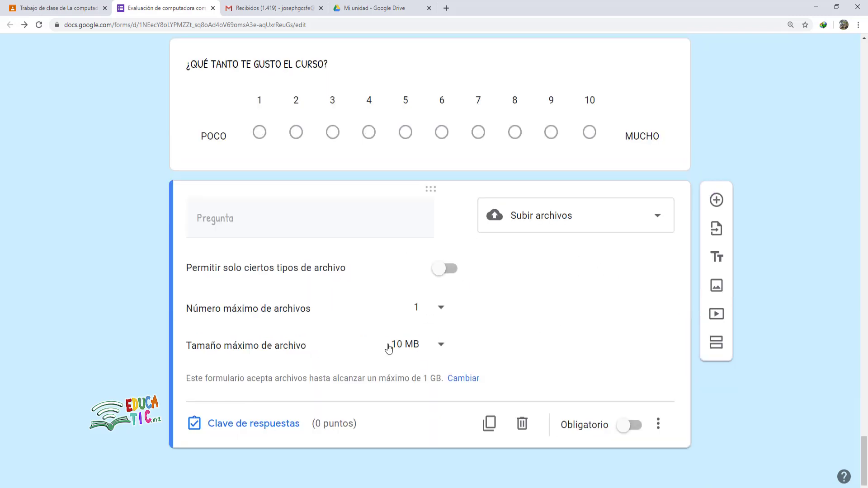
left_click(227, 216)
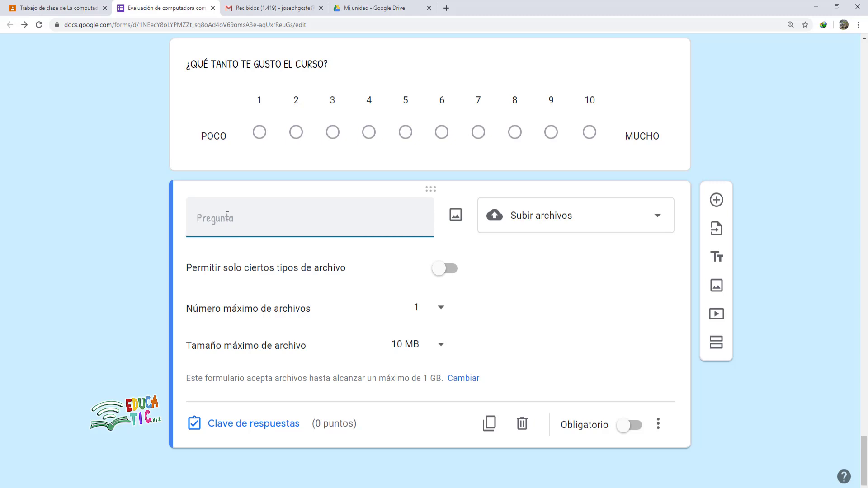
- Paste the title 'SUBE LA INFOGRAFIA REALIZADA ANTERIOMENTE', leaving all file types allowed and a 1-file limit
type("SUBE LA INFOGRAFIA REALIZADA ANTERIOMENTE")
right_click(265, 222)
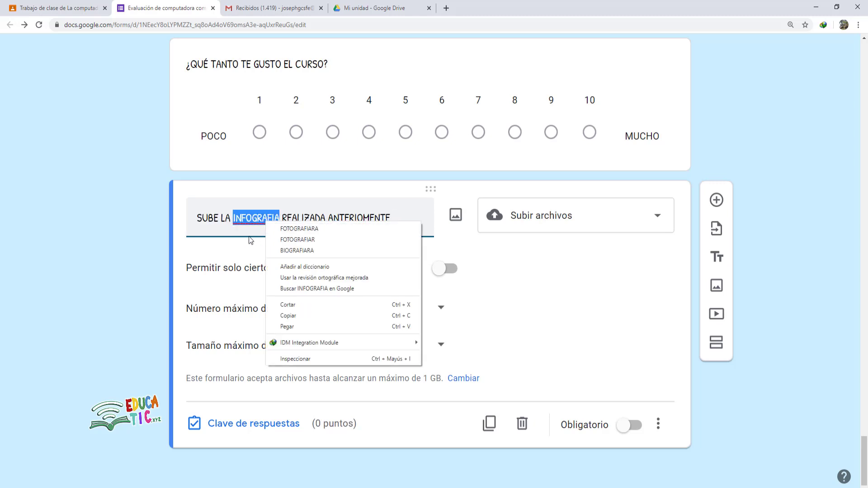
left_click(243, 228)
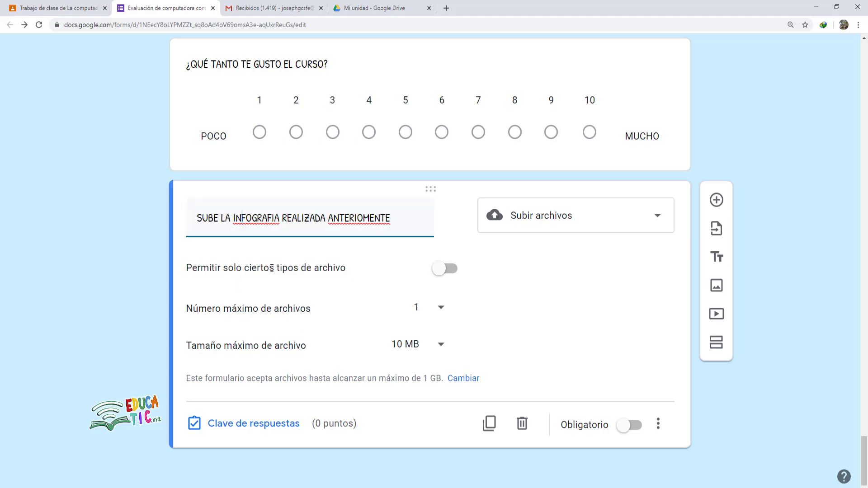
left_click(438, 268)
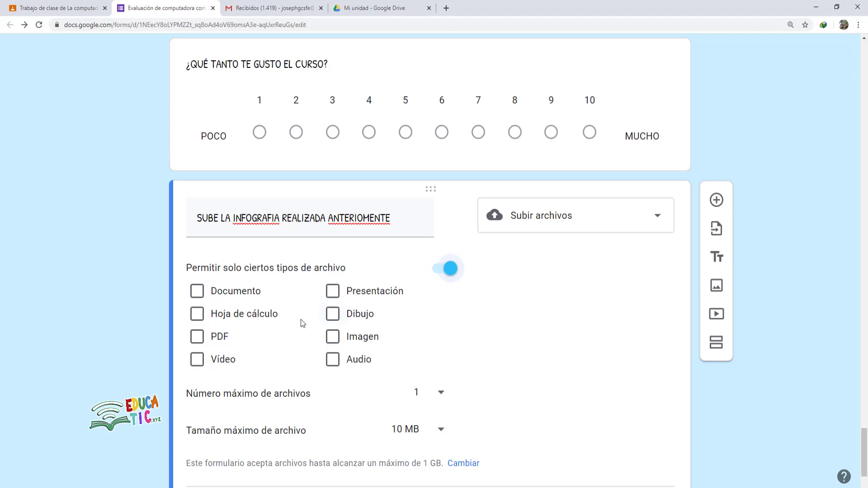
left_click(333, 337)
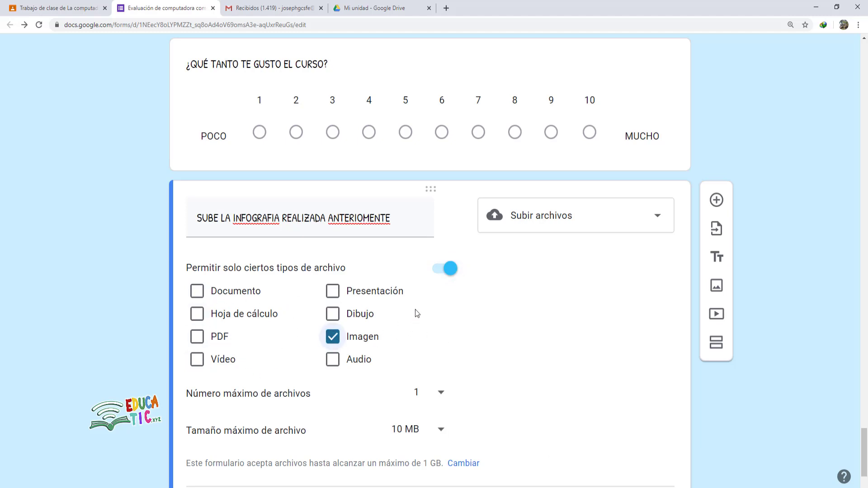
left_click(440, 271)
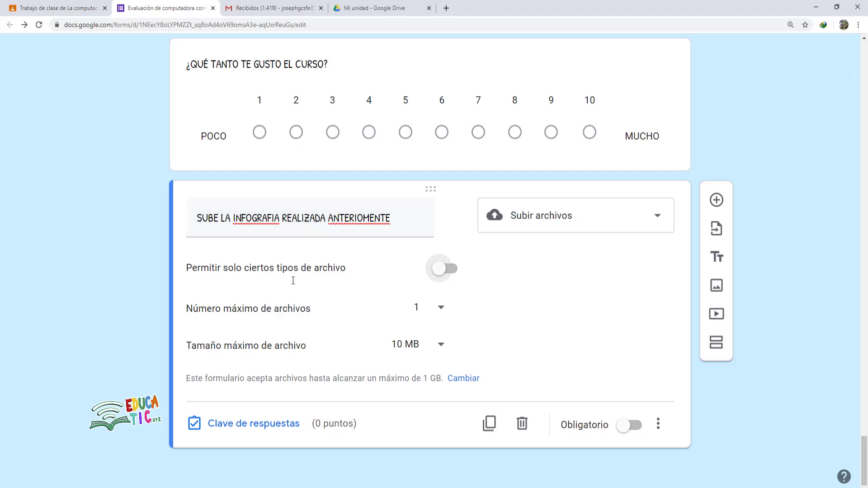
left_click(441, 309)
left_click(441, 310)
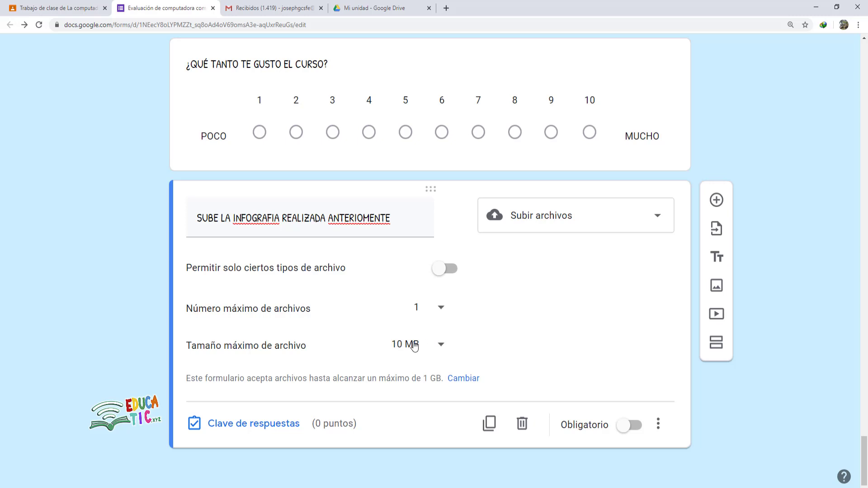
left_click(442, 346)
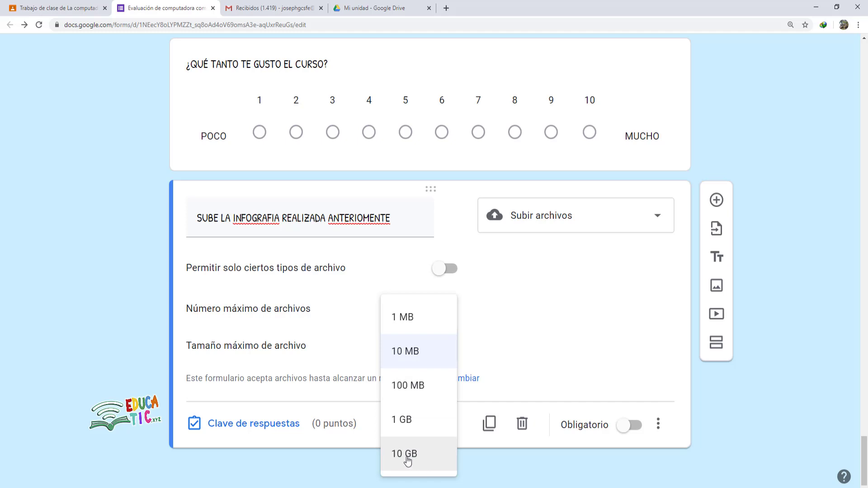
left_click(484, 346)
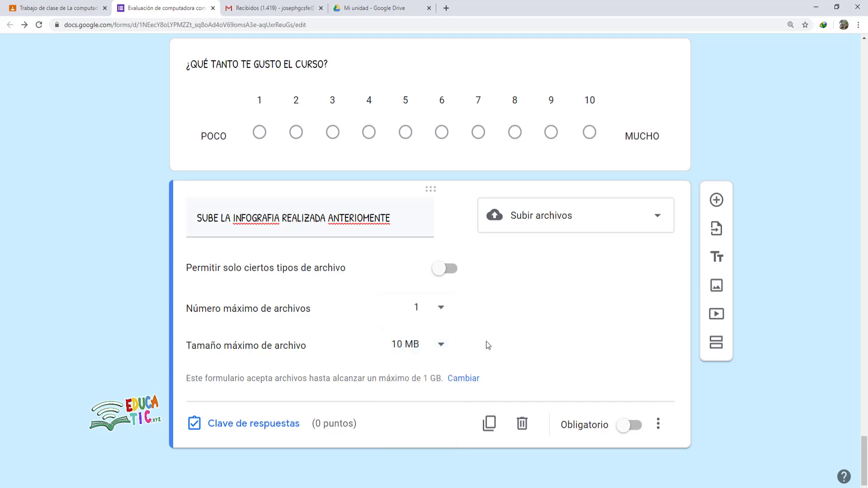
left_click(441, 348)
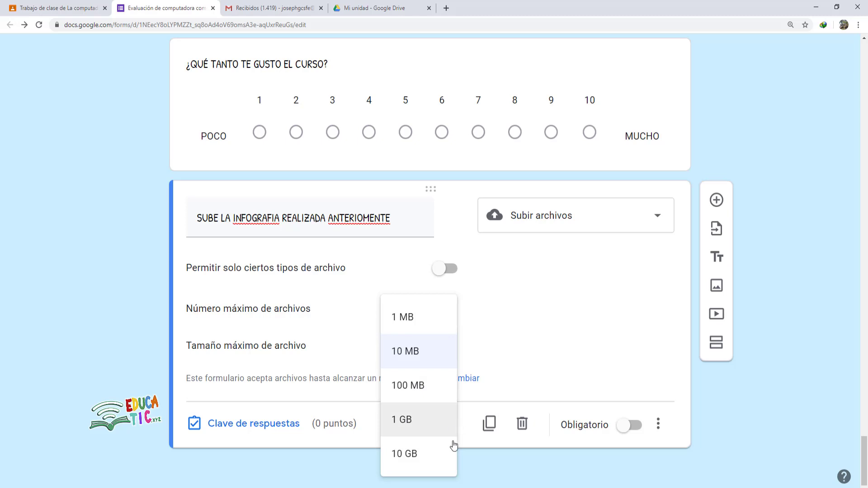
left_click(522, 348)
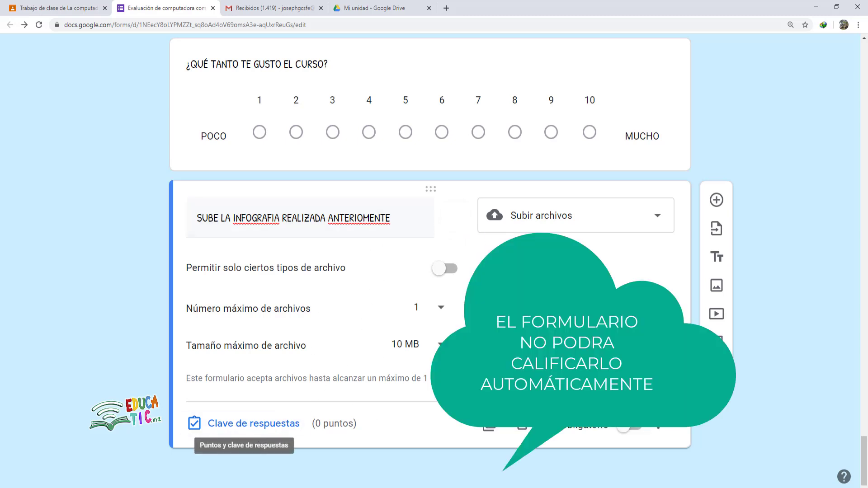
- Make the infographic upload question worth 20 points
left_click(253, 428)
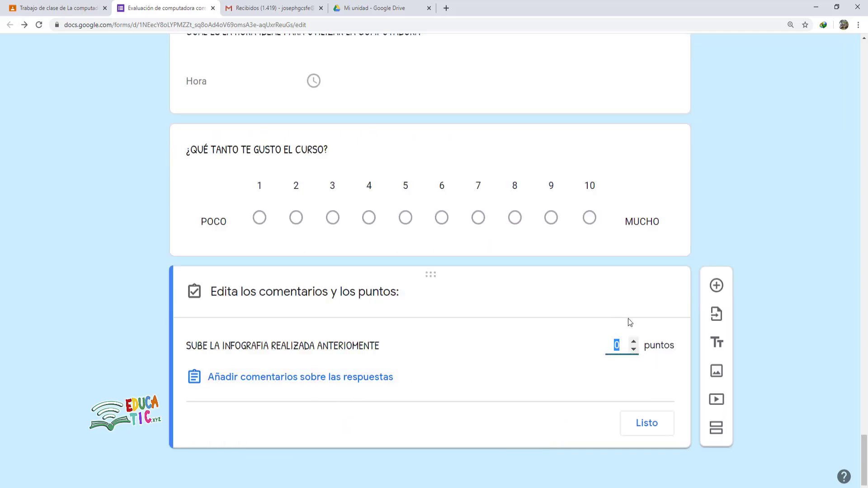
type("20")
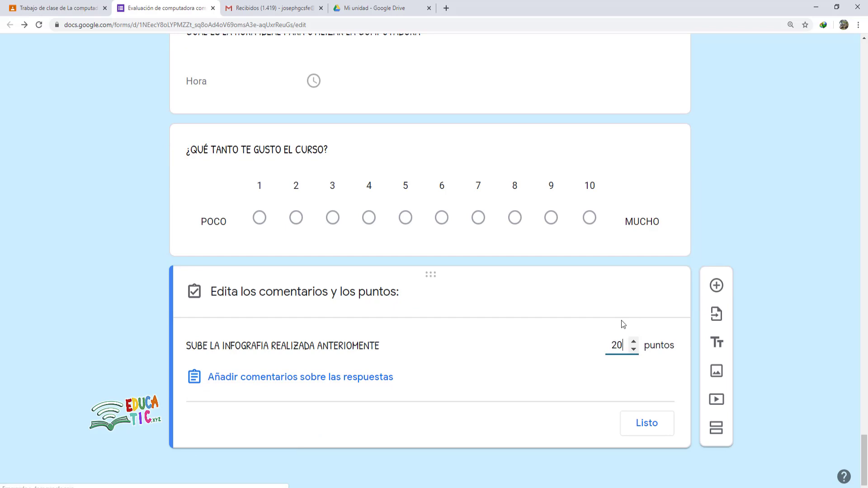
left_click(647, 424)
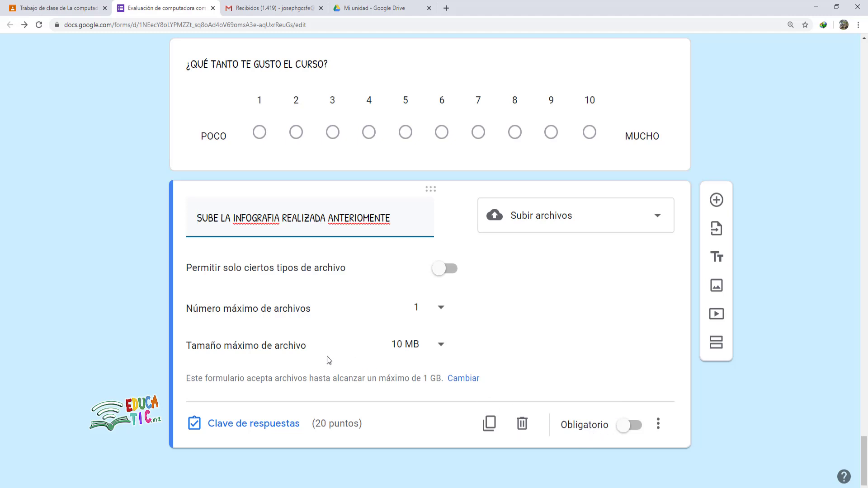
- Review the exam from bottom to top, then bring up the form's Configuración
scroll(348, 276, "up", 4)
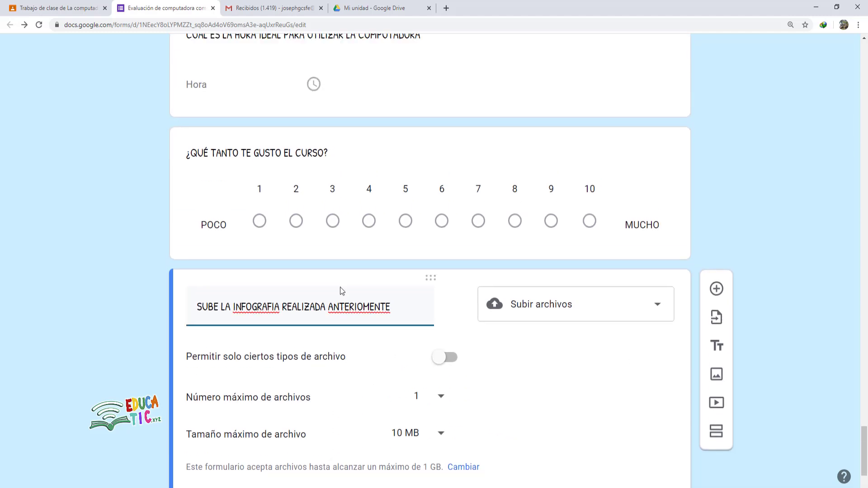
scroll(340, 292, "up", 1)
scroll(343, 316, "up", 9)
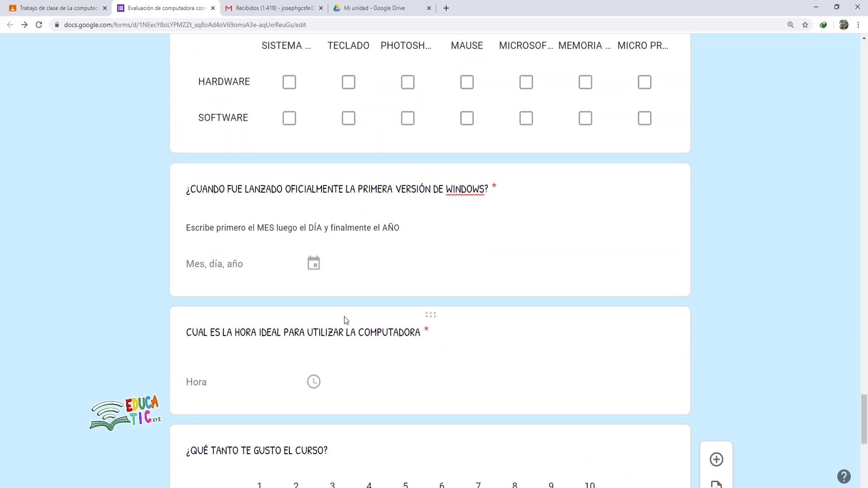
scroll(355, 344, "down", 12)
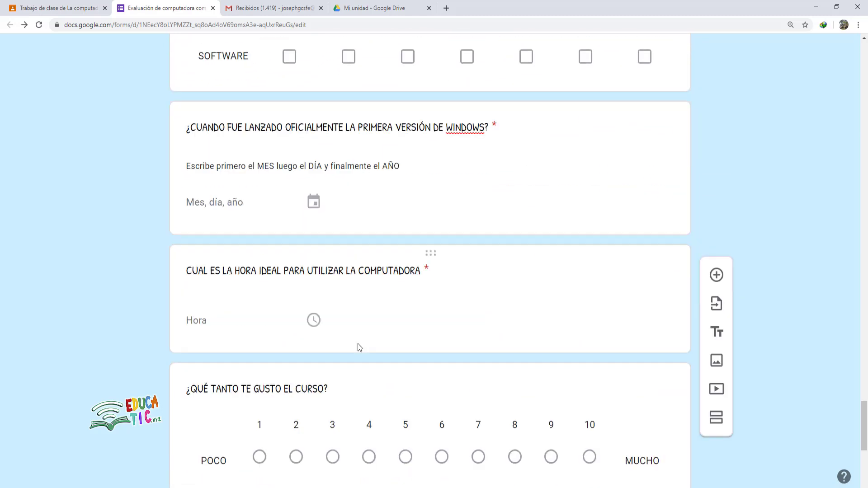
scroll(358, 348, "up", 2)
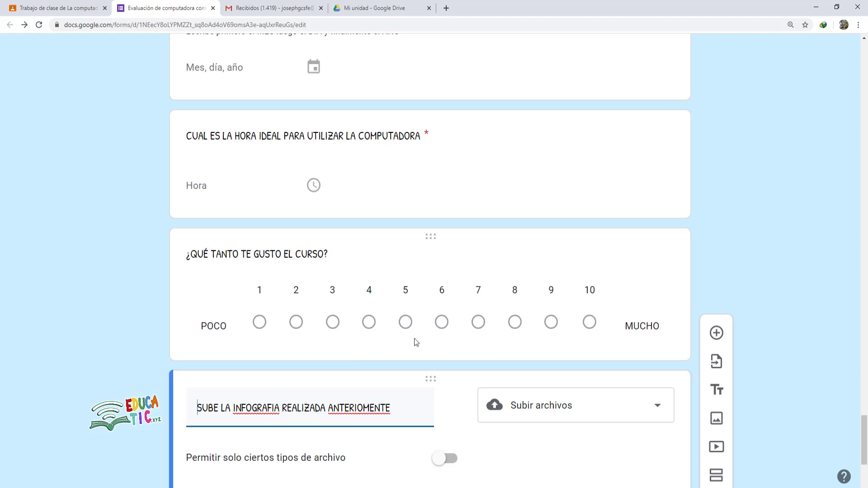
scroll(405, 342, "up", 2)
scroll(406, 342, "up", 15)
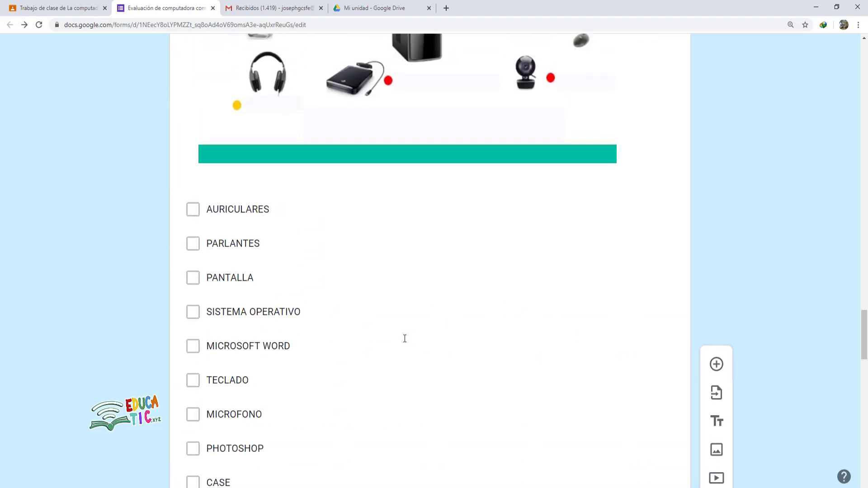
scroll(405, 340, "up", 7)
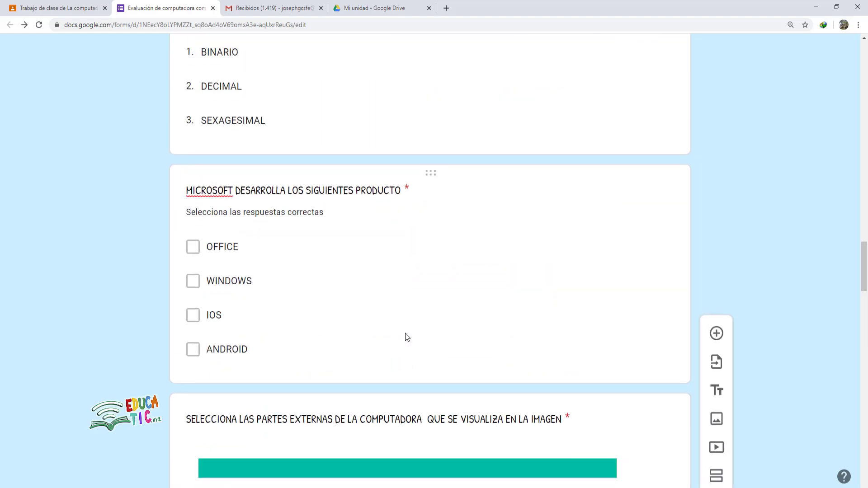
scroll(406, 337, "up", 6)
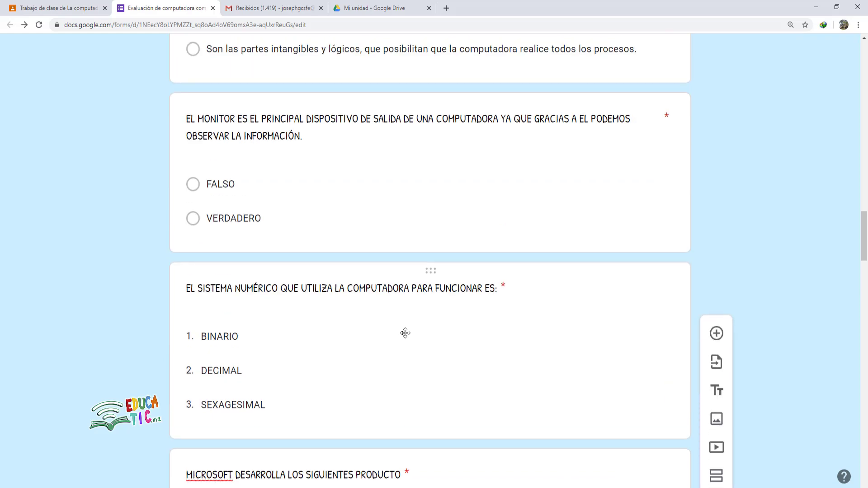
scroll(406, 333, "up", 13)
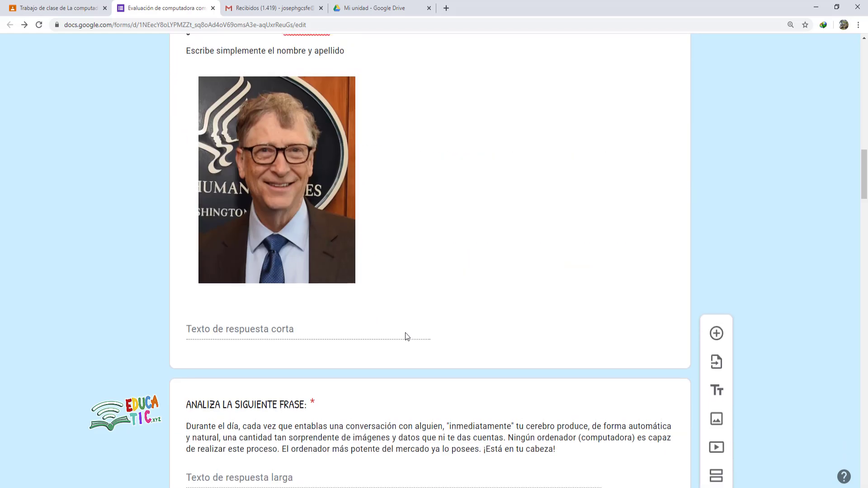
scroll(405, 335, "up", 18)
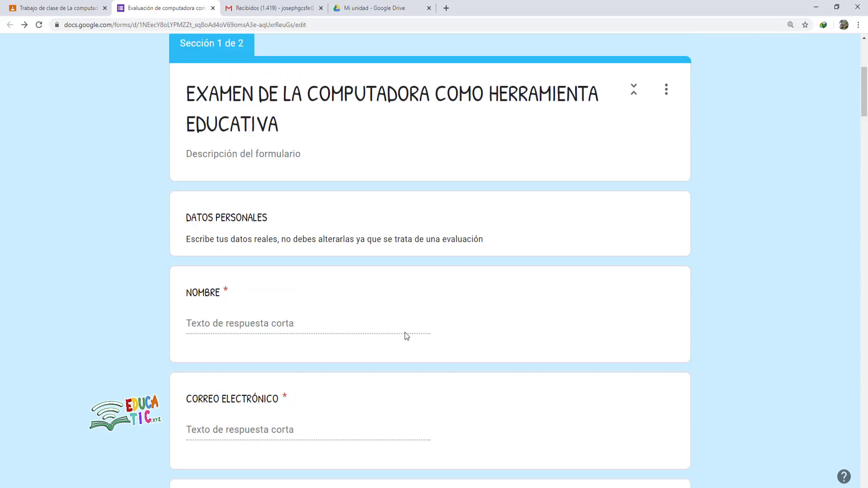
scroll(407, 335, "up", 3)
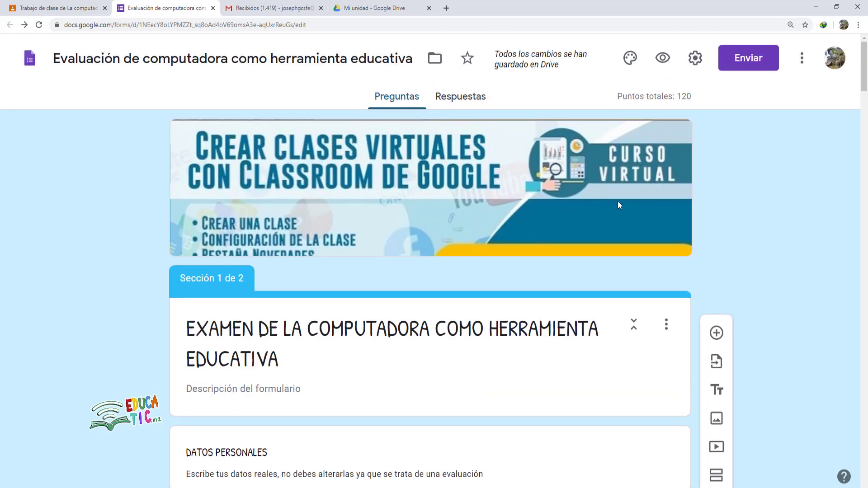
left_click(694, 61)
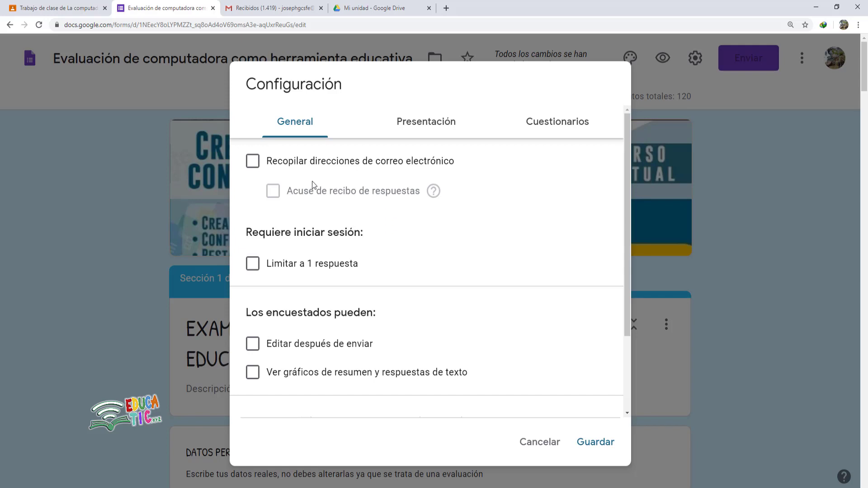
- Turn on email collection, one response per person, and respondent summary charts
left_click(252, 163)
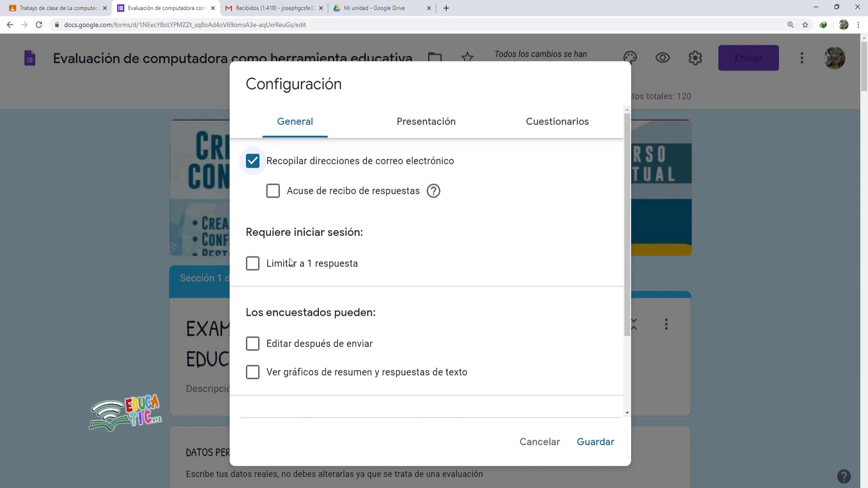
left_click(254, 267)
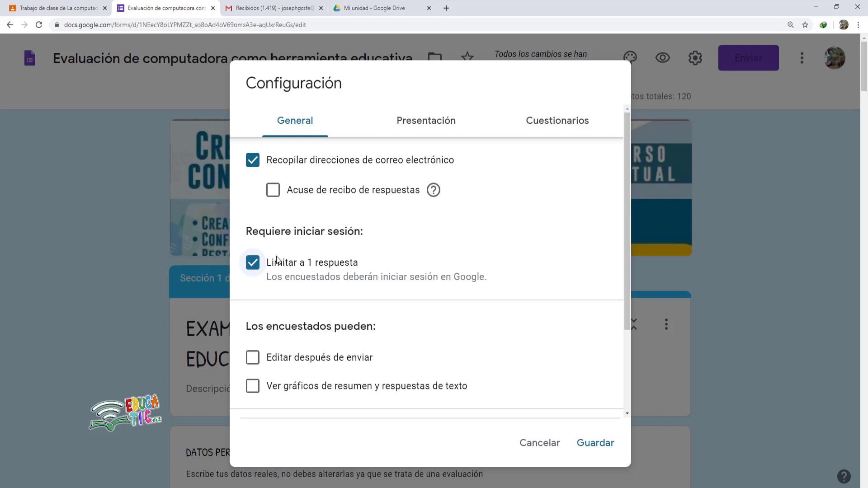
left_click(253, 387)
- Keep the total upload size limit at 1 GB and move to the Presentación settings
scroll(370, 394, "down", 3)
scroll(371, 403, "down", 3)
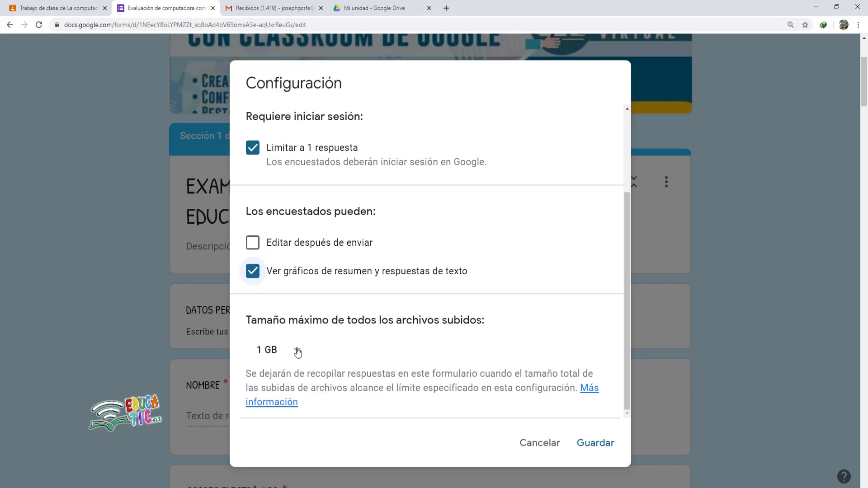
left_click(298, 352)
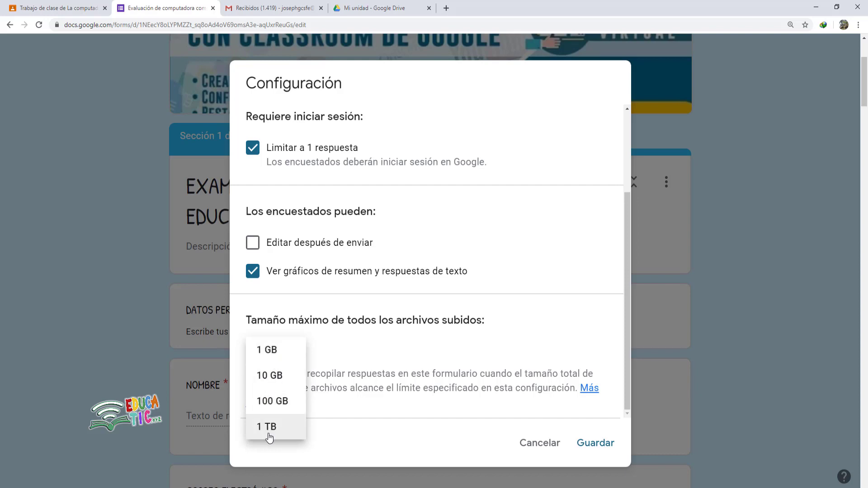
left_click(513, 339)
scroll(498, 346, "up", 3)
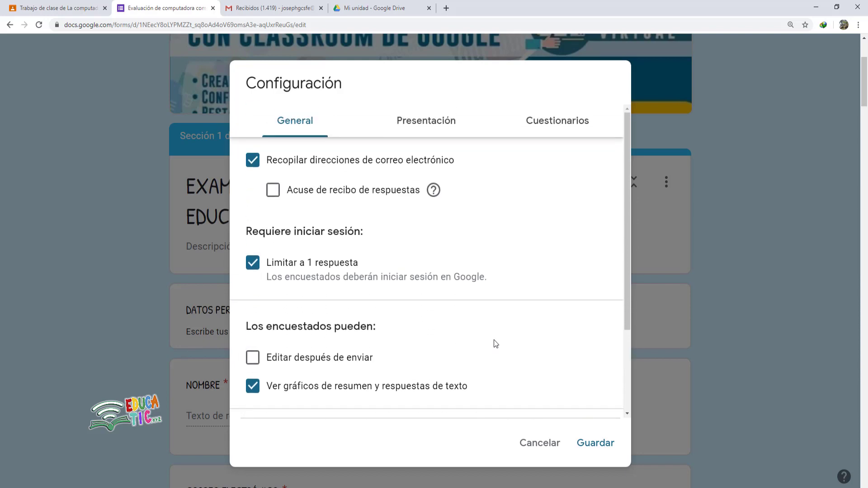
left_click(419, 127)
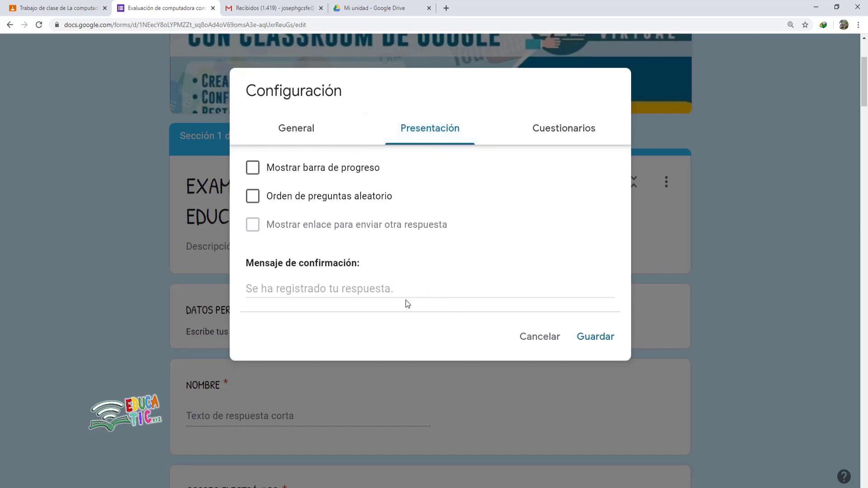
- Turn on the progress bar and random question order for respondents
left_click(256, 173)
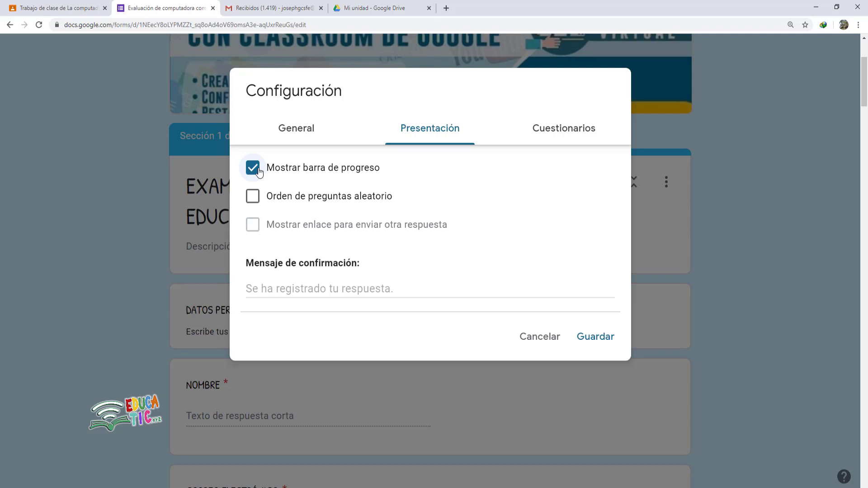
left_click(254, 201)
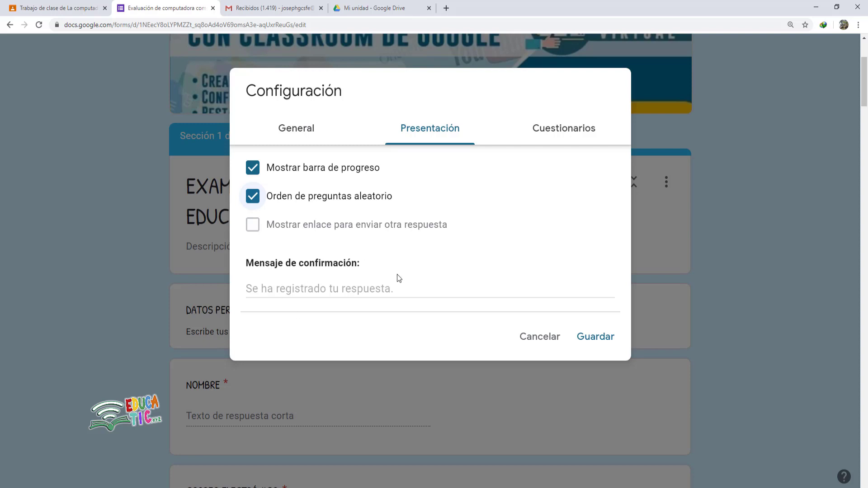
left_click(256, 292)
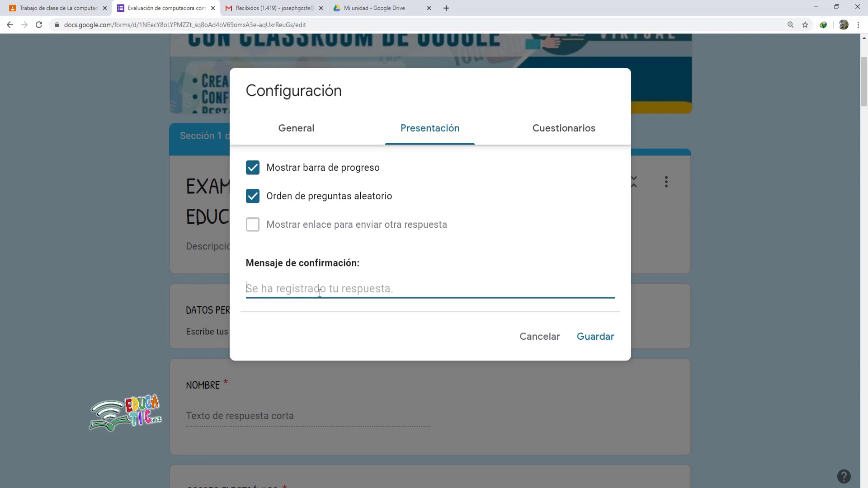
- Enter 'Felicidades entregaste tu examen' as the confirmation message
type("Felicidades entregaste tu examen")
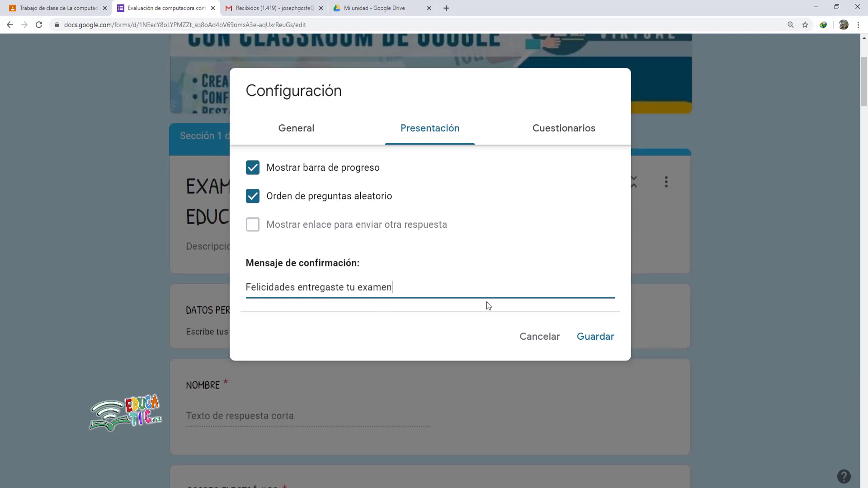
scroll(494, 295, "up", 3)
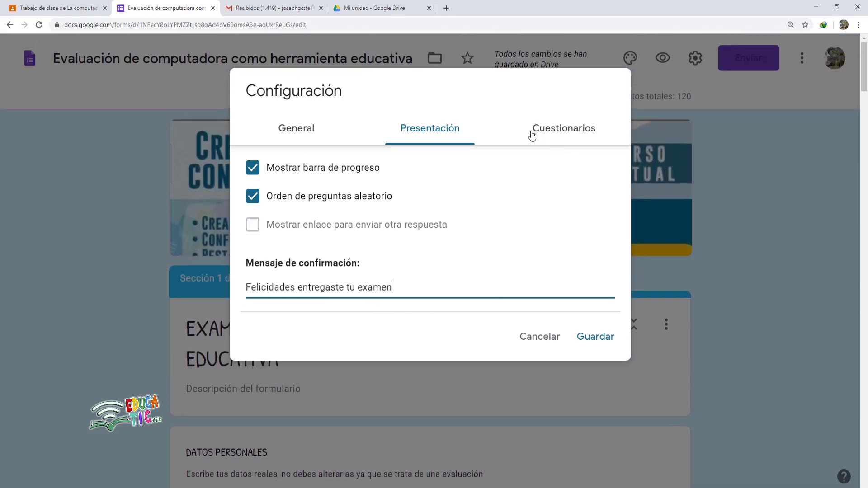
- Review the Cuestionarios settings: quiz mode on, grades released immediately, missed questions, correct answers and scores visible
left_click(561, 136)
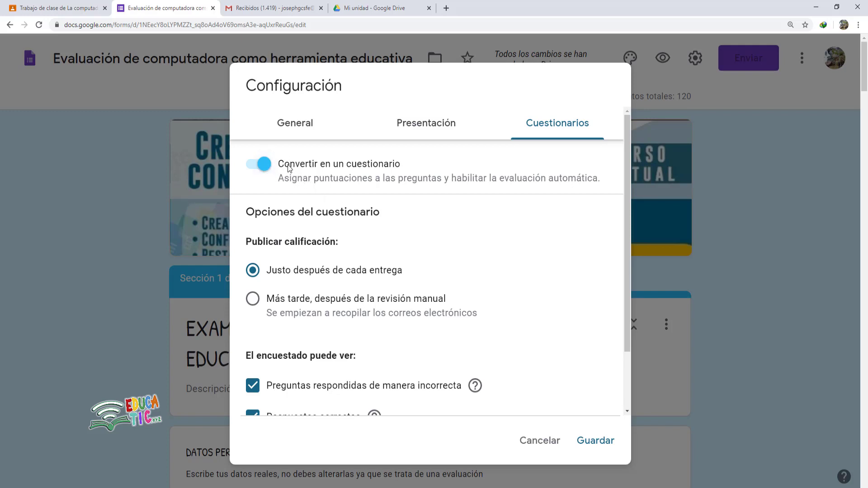
scroll(672, 292, "down", 2)
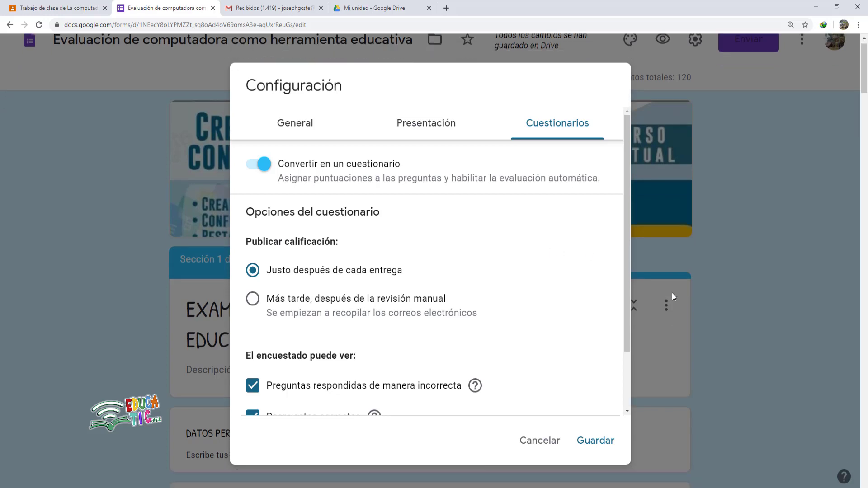
scroll(565, 290, "up", 2)
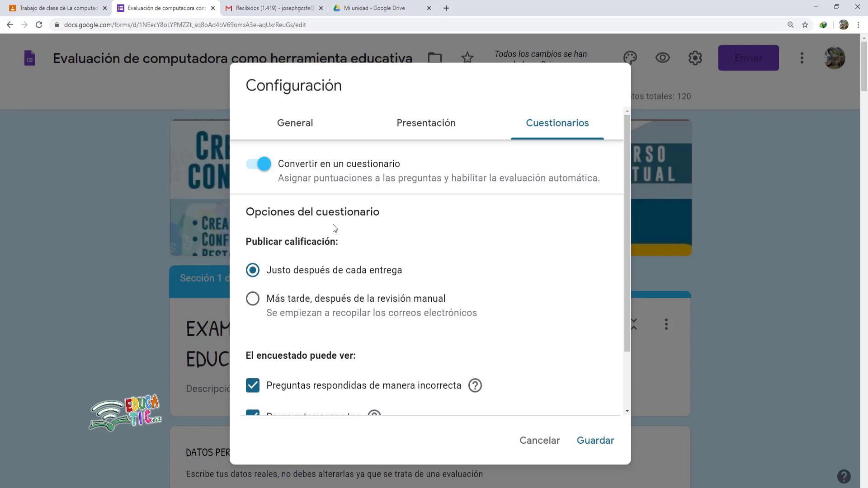
scroll(424, 272, "down", 1)
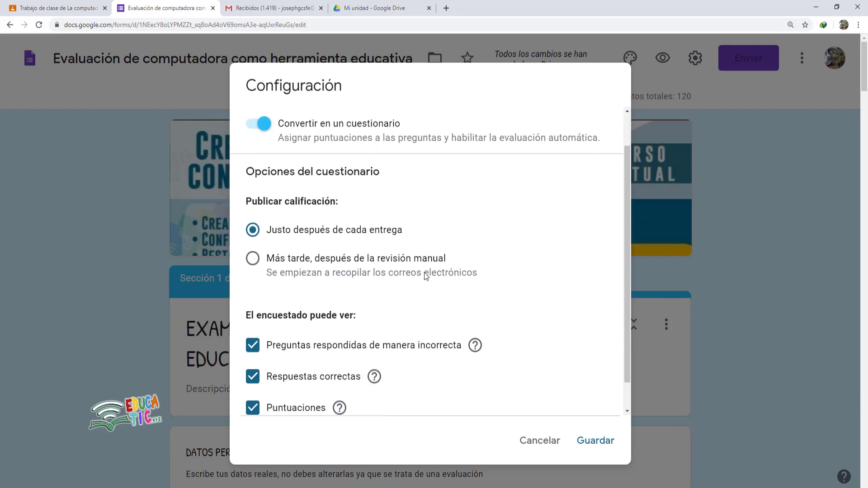
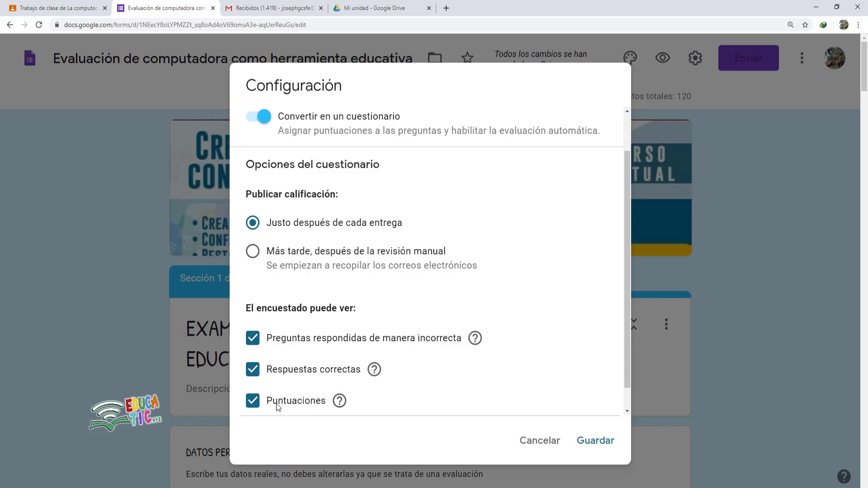
- Hide 'Preguntas respondidas de manera incorrecta' from respondents and save the quiz settings
left_click(254, 343)
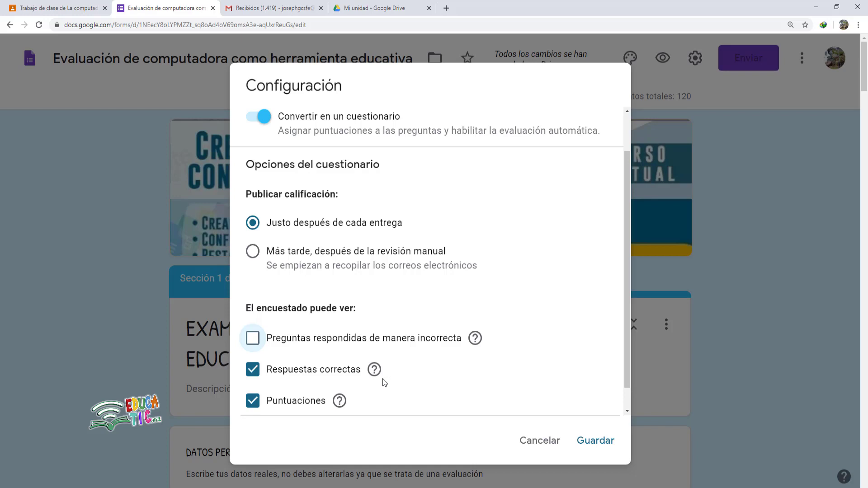
scroll(592, 346, "down", 1)
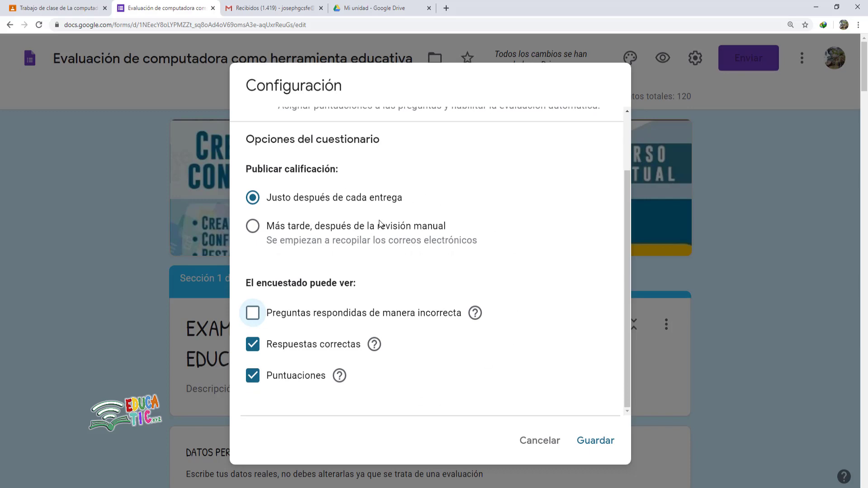
left_click(603, 442)
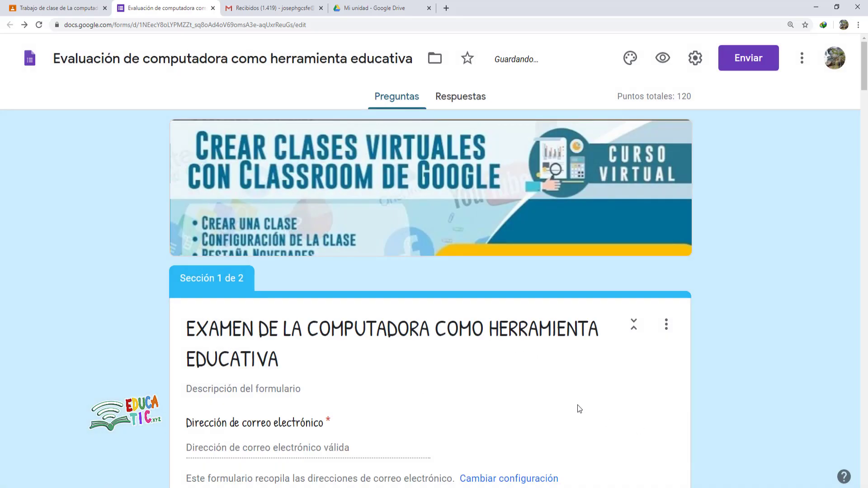
- Review the settings, then open the exam's respondent preview in a new tab
scroll(574, 405, "down", 15)
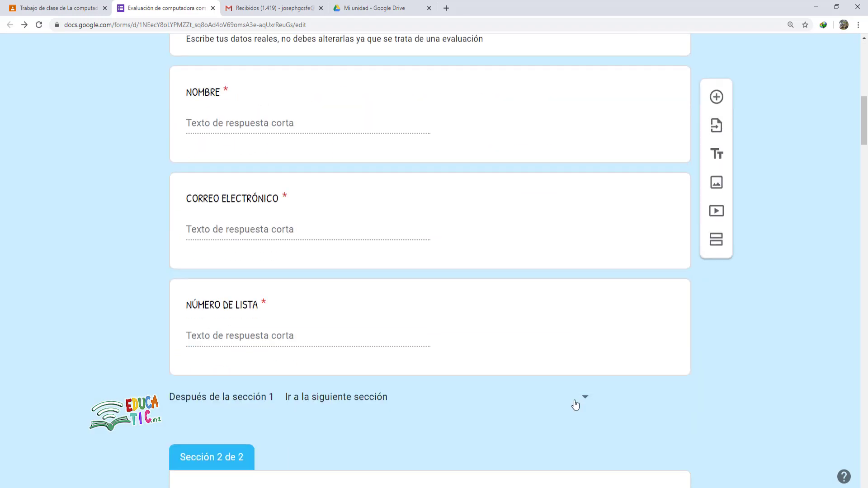
scroll(575, 400, "down", 5)
scroll(574, 395, "up", 20)
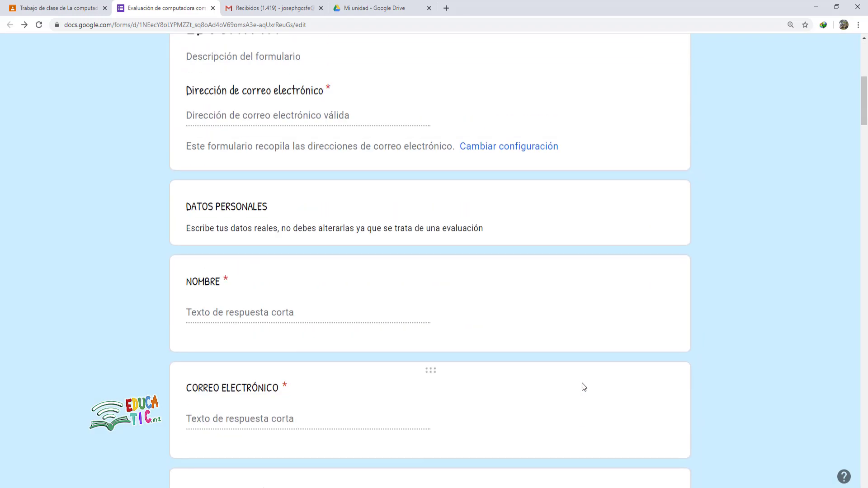
scroll(609, 223, "up", 7)
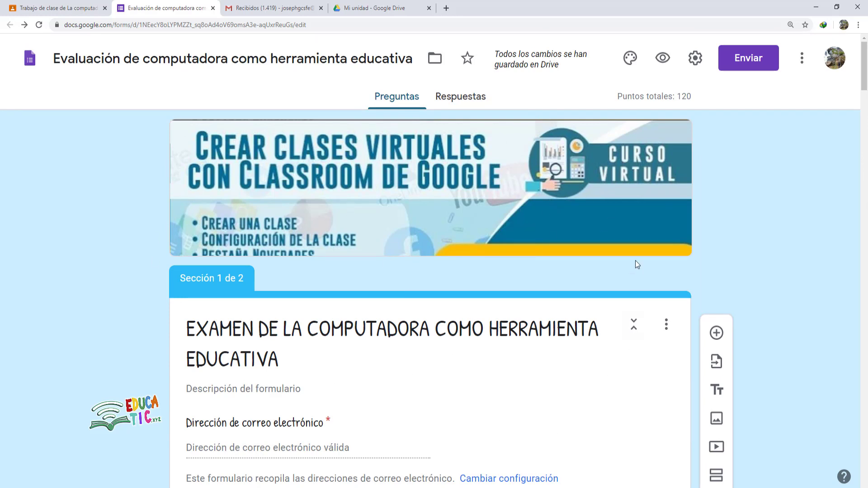
left_click(664, 60)
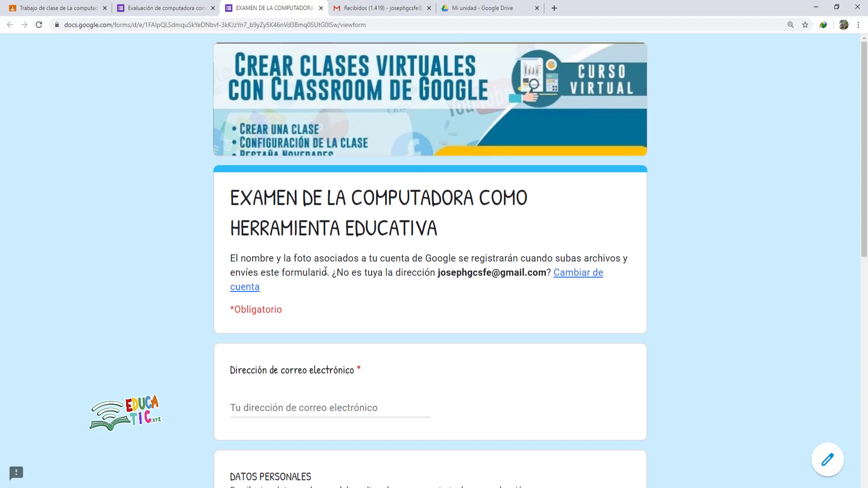
- Try to advance past the preview's first page with the required fields still empty
scroll(325, 275, "down", 1)
scroll(325, 275, "down", 3)
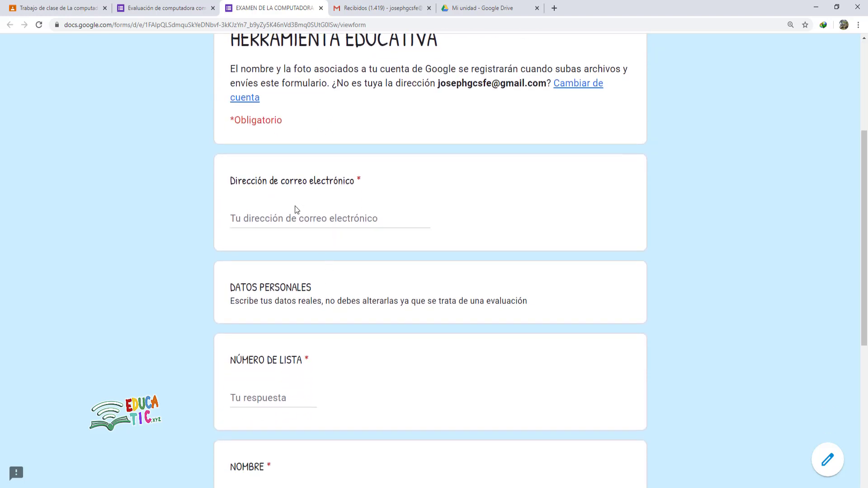
scroll(297, 212, "down", 6)
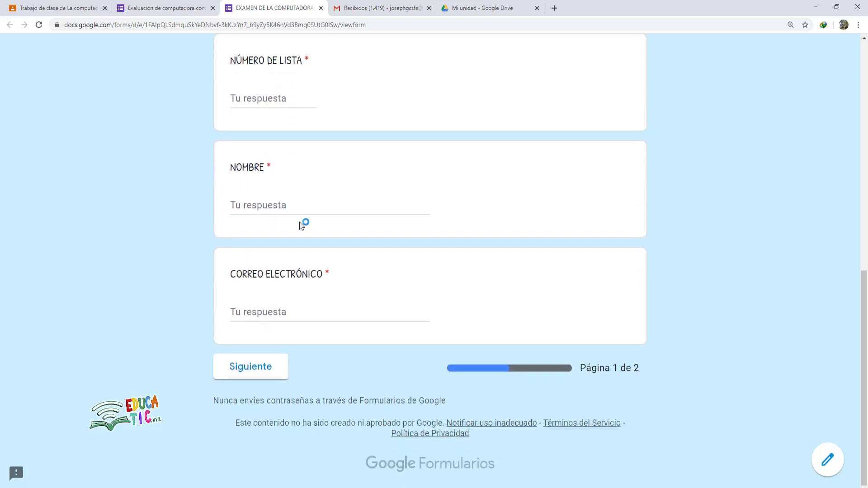
scroll(289, 325, "up", 4)
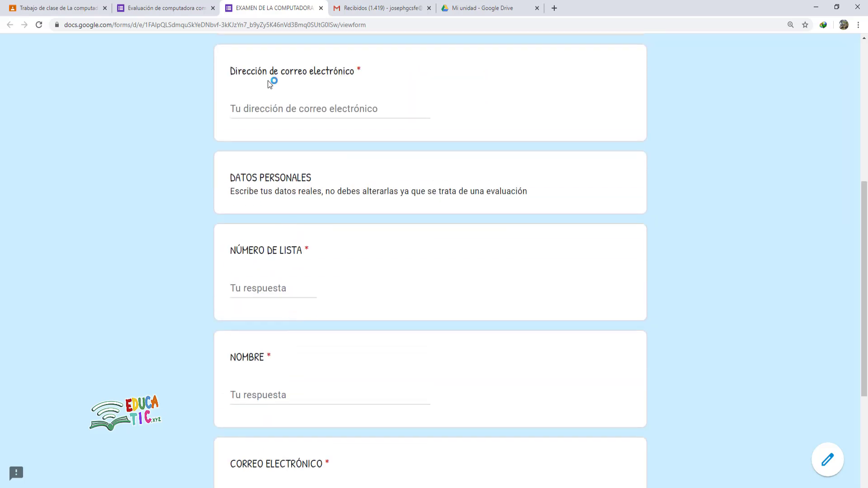
scroll(284, 348, "up", 4)
scroll(290, 325, "down", 8)
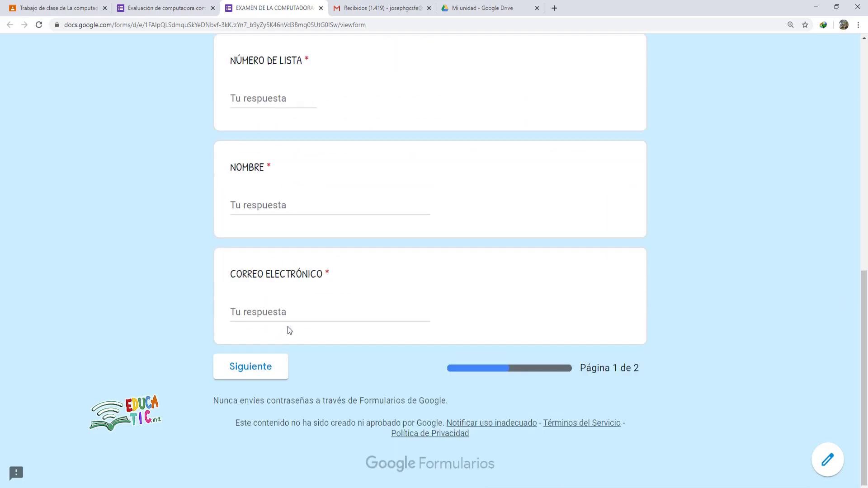
left_click(259, 366)
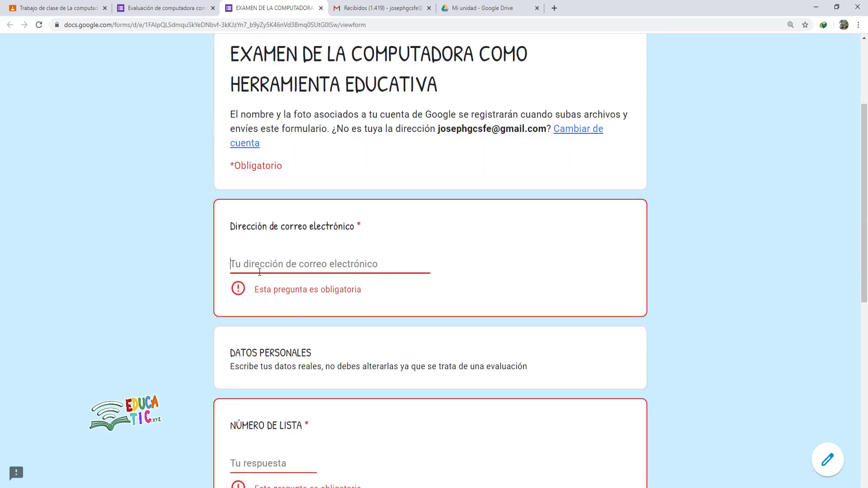
- Test-fill the list number, name and CORREO ELECTRÓNICO fields, then go back to the editor tab
scroll(266, 362, "down", 8)
scroll(292, 311, "up", 8)
scroll(293, 298, "down", 9)
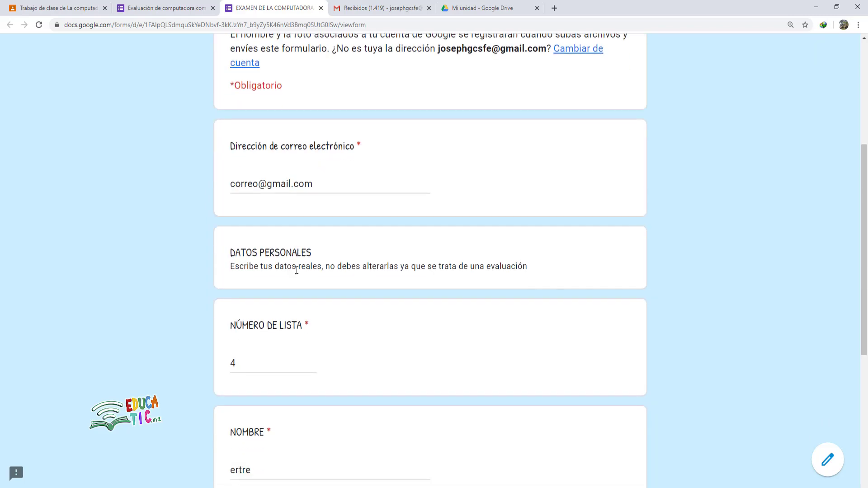
scroll(269, 319, "down", 4)
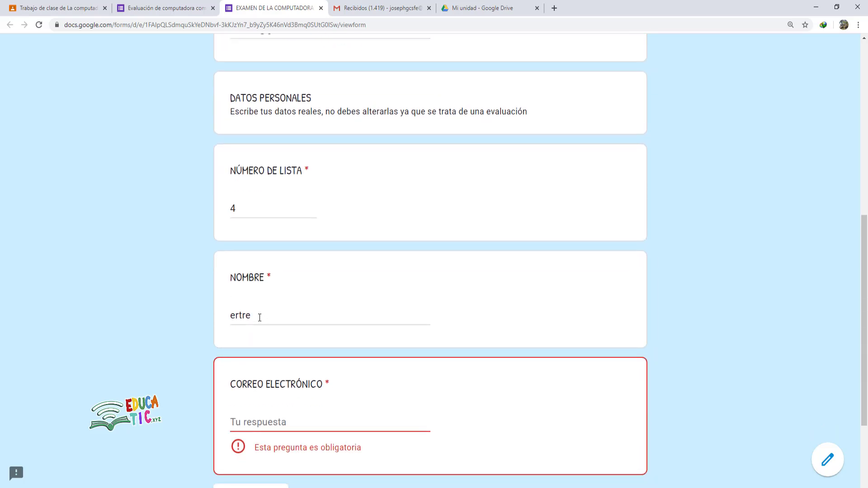
scroll(262, 319, "down", 2)
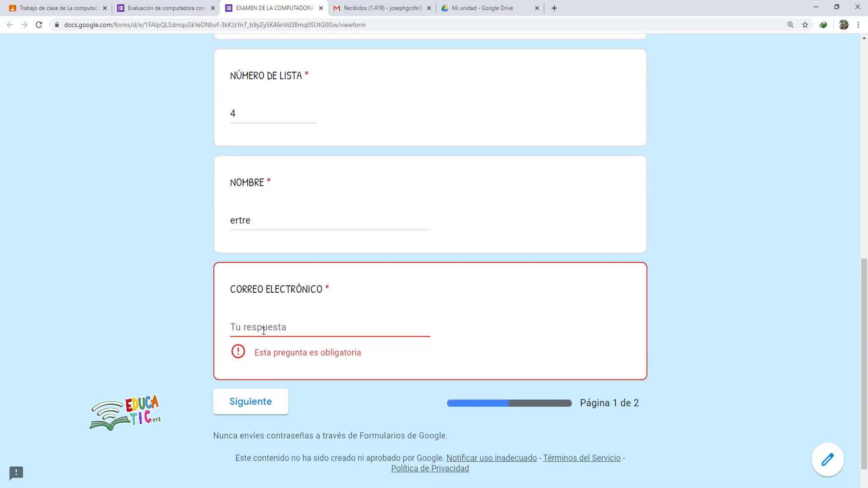
left_click(259, 325)
scroll(263, 326, "up", 6)
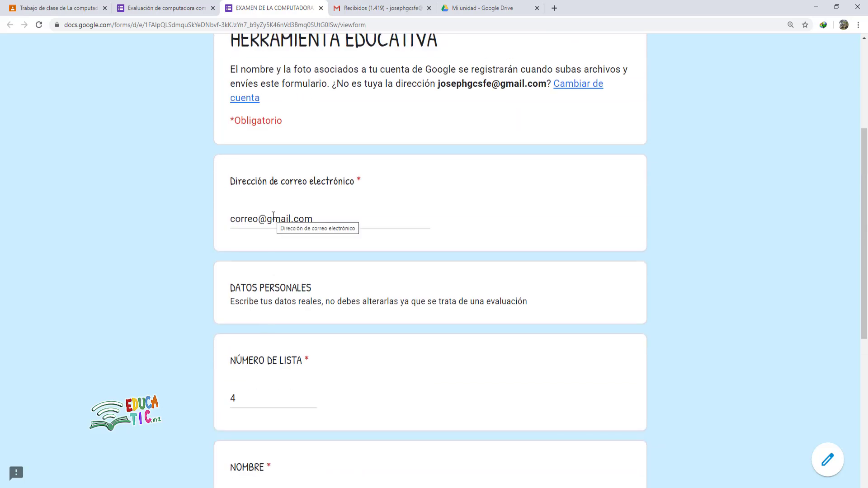
scroll(406, 261, "up", 4)
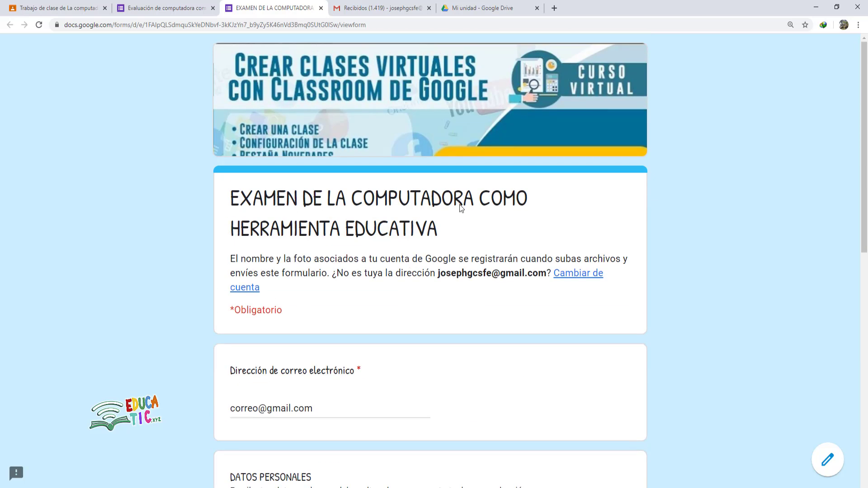
left_click(155, 8)
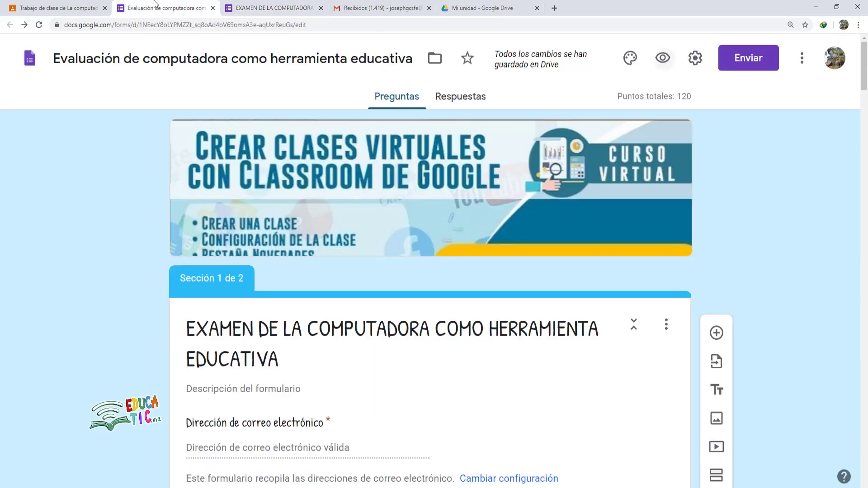
- Enter a sample e-mail address in the preview's CORREO ELECTRÓNICO field and advance to page 2
left_click(695, 59)
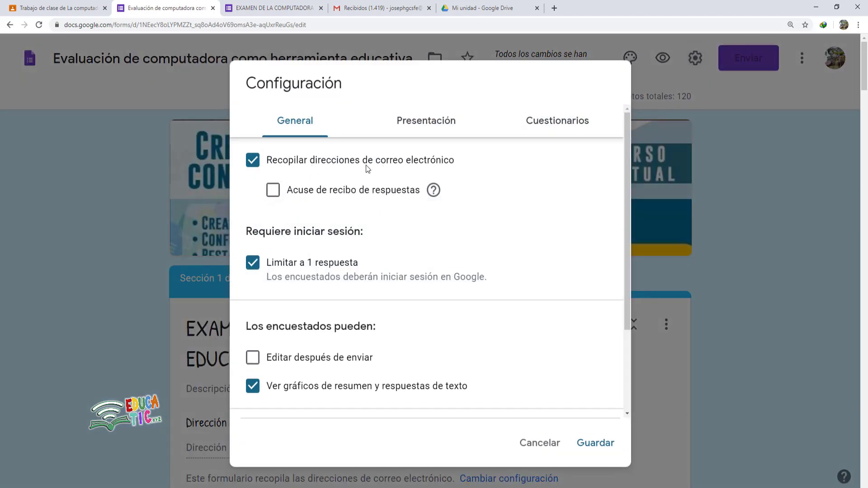
key("ctrl+Tab")
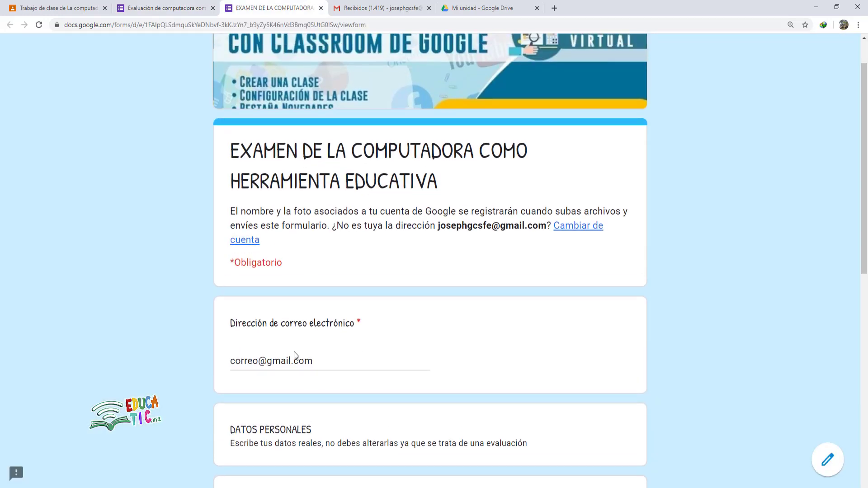
scroll(323, 352, "down", 1)
scroll(323, 353, "down", 10)
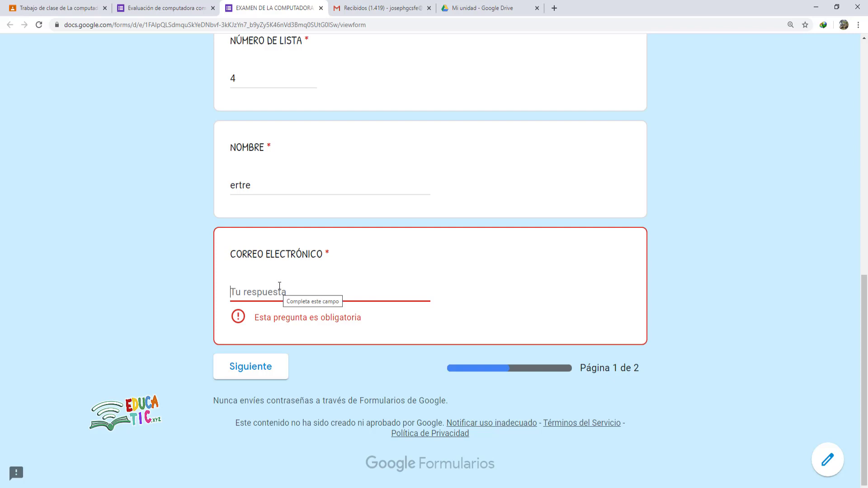
type("d")
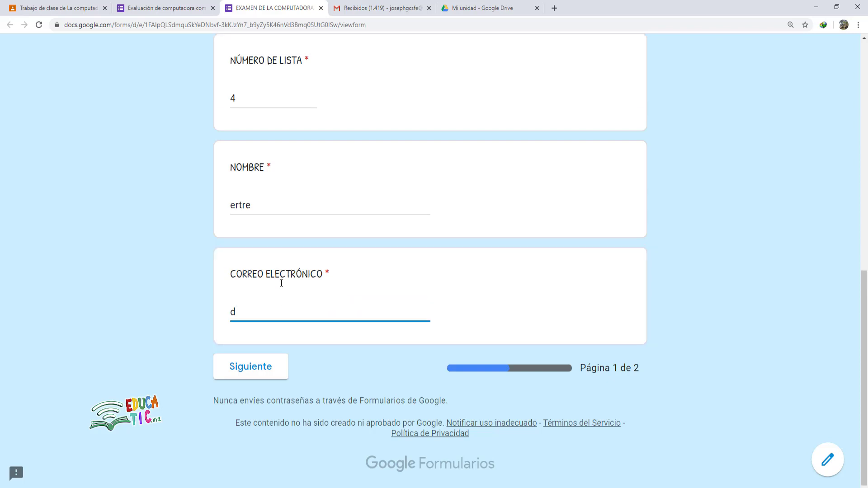
type("@gmail.com")
left_click(262, 371)
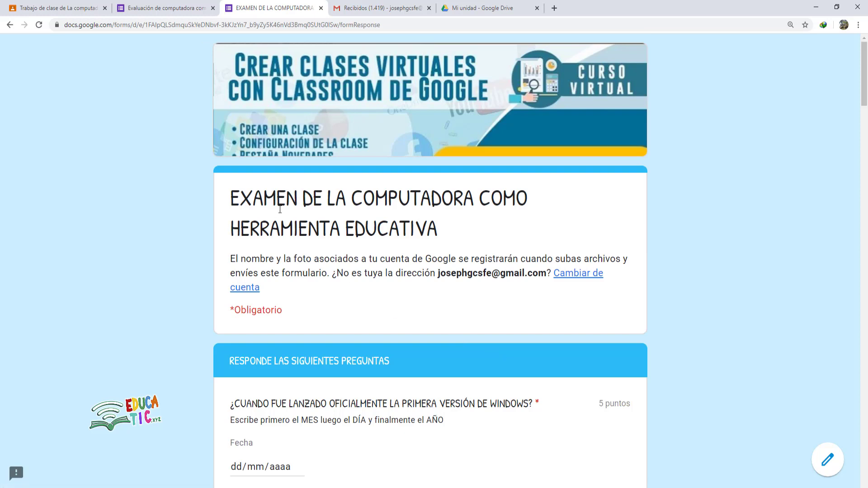
- Check page 2's questions, from the infographic upload to the hardware definition, then close the preview
scroll(384, 241, "down", 4)
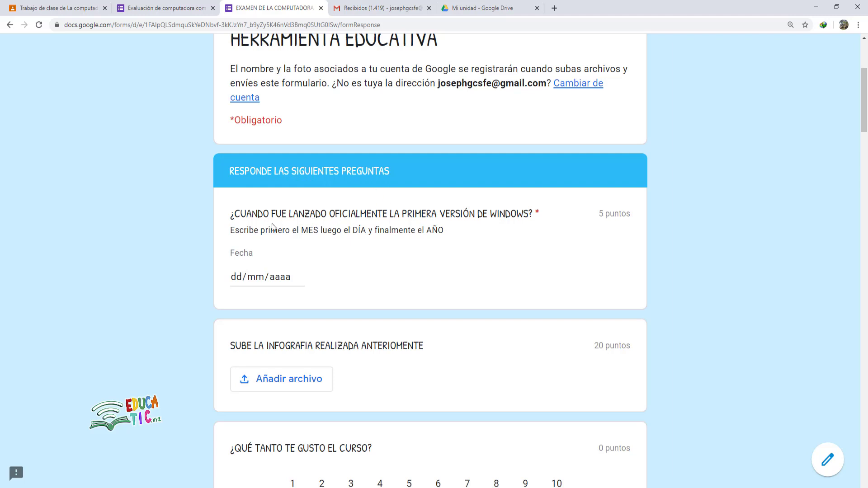
scroll(291, 225, "down", 3)
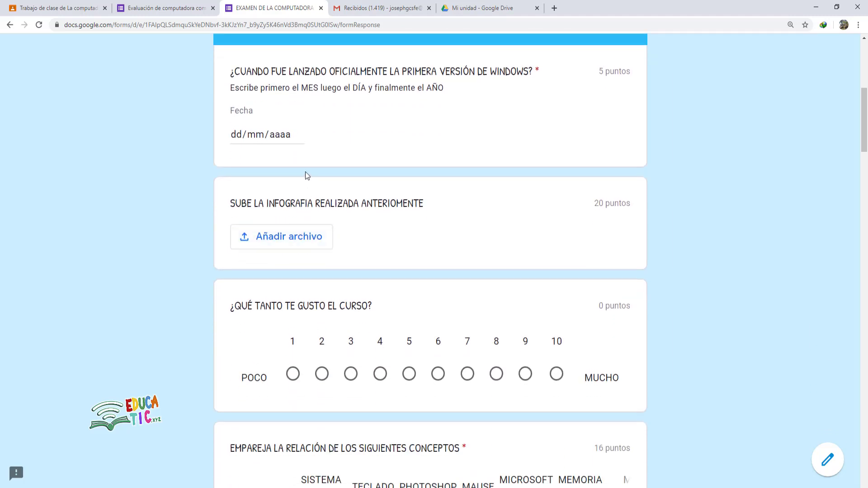
scroll(310, 213, "down", 3)
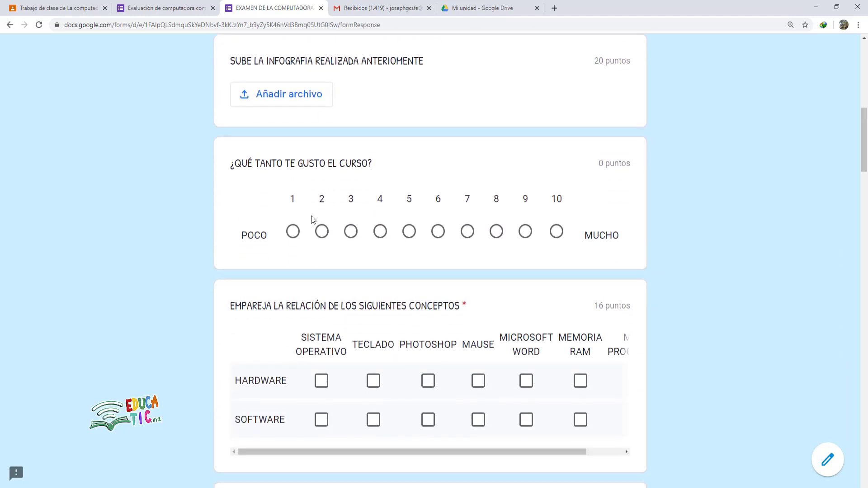
scroll(317, 216, "down", 2)
scroll(395, 223, "up", 4)
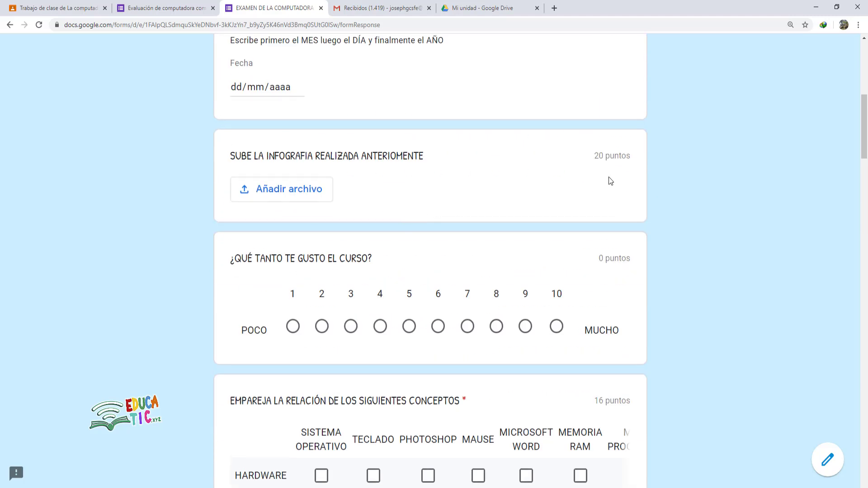
scroll(609, 178, "up", 1)
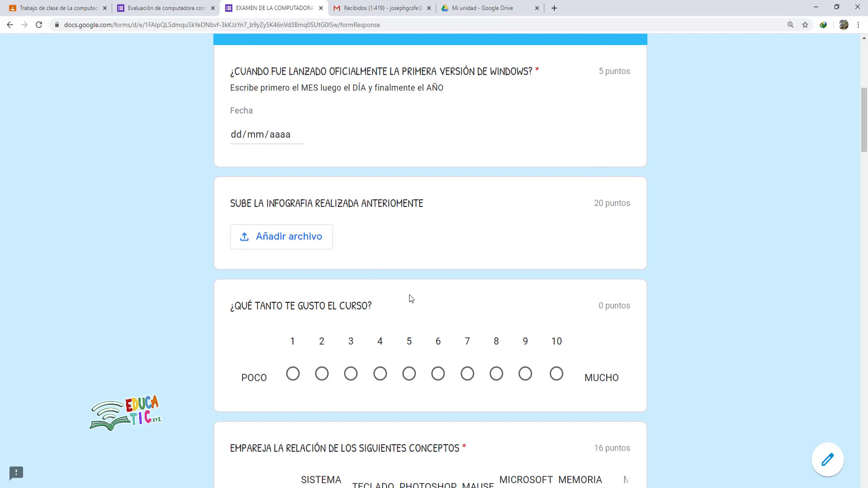
scroll(621, 345, "down", 9)
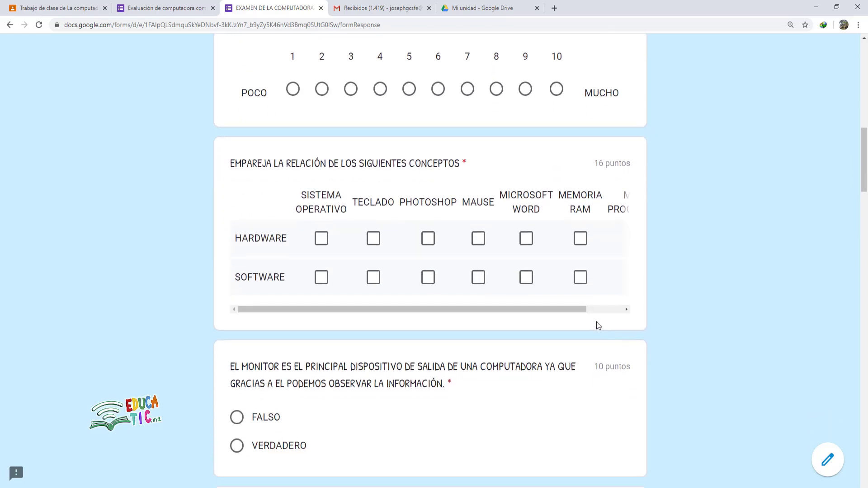
scroll(595, 320, "down", 8)
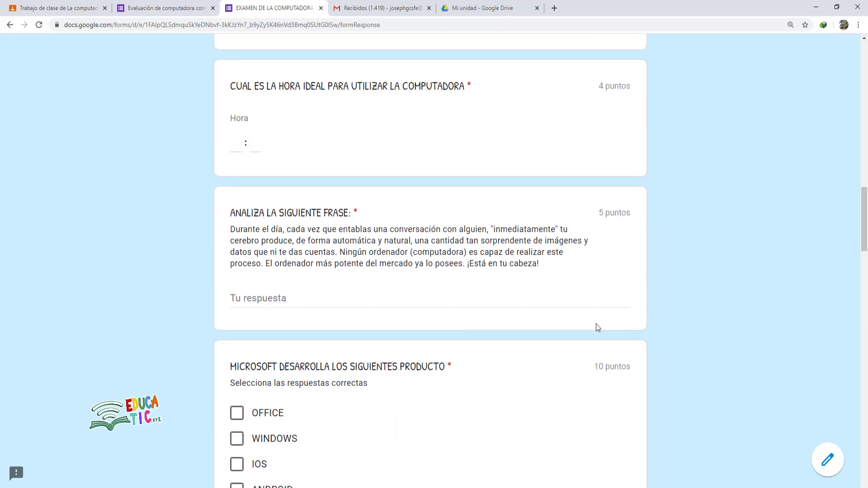
scroll(597, 325, "down", 10)
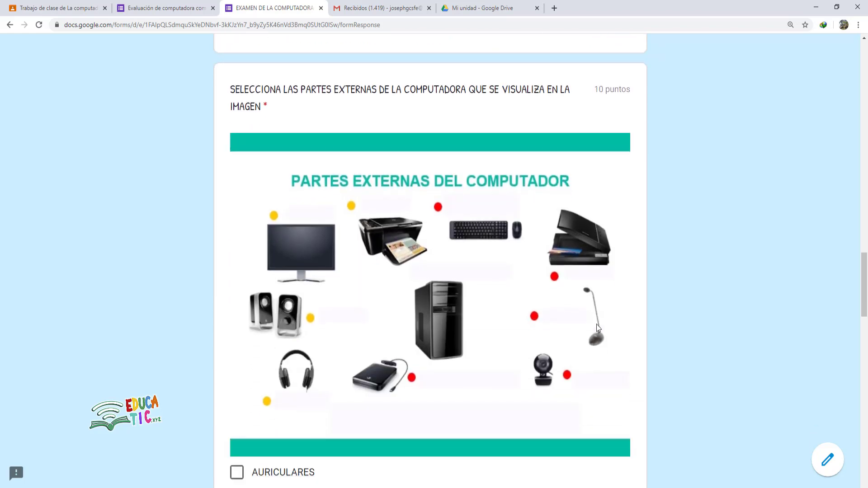
scroll(598, 328, "down", 14)
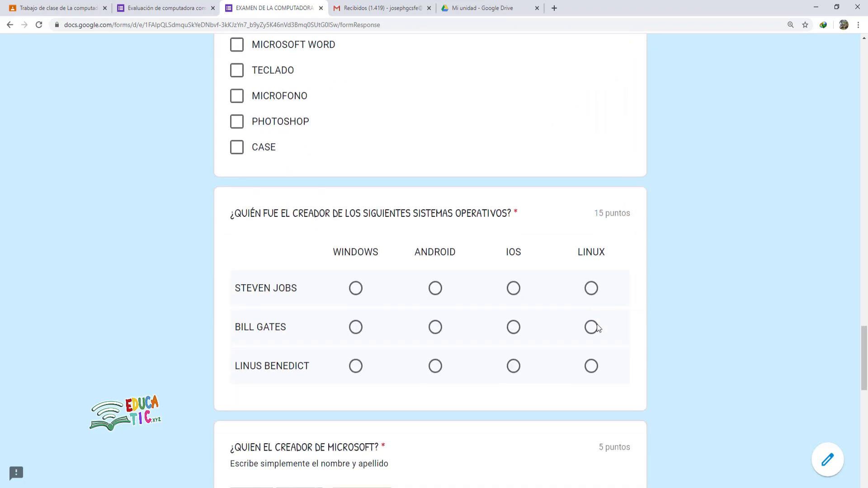
scroll(601, 328, "down", 11)
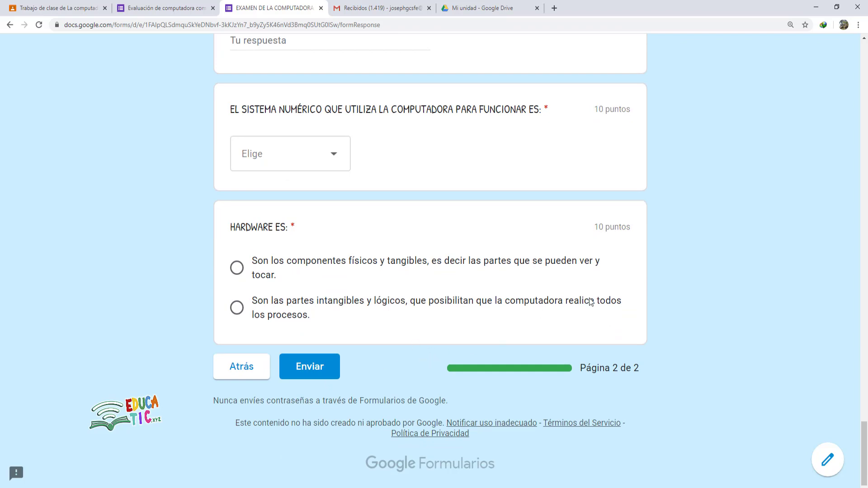
scroll(614, 302, "up", 20)
scroll(614, 303, "up", 20)
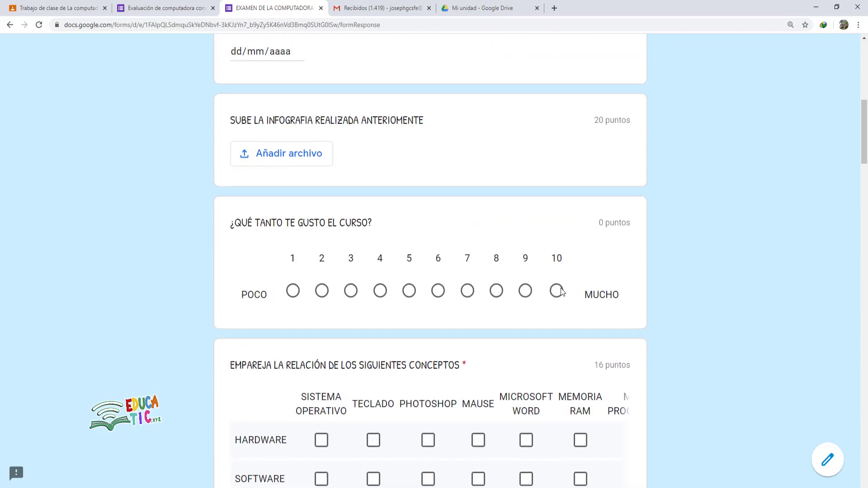
key("ctrl+w")
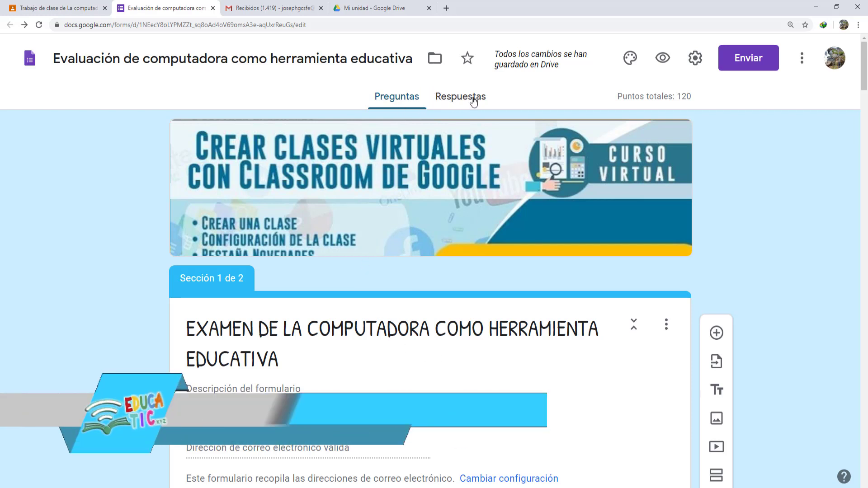
- Show the Respuestas summary with 0 responses and responses being accepted
left_click(454, 101)
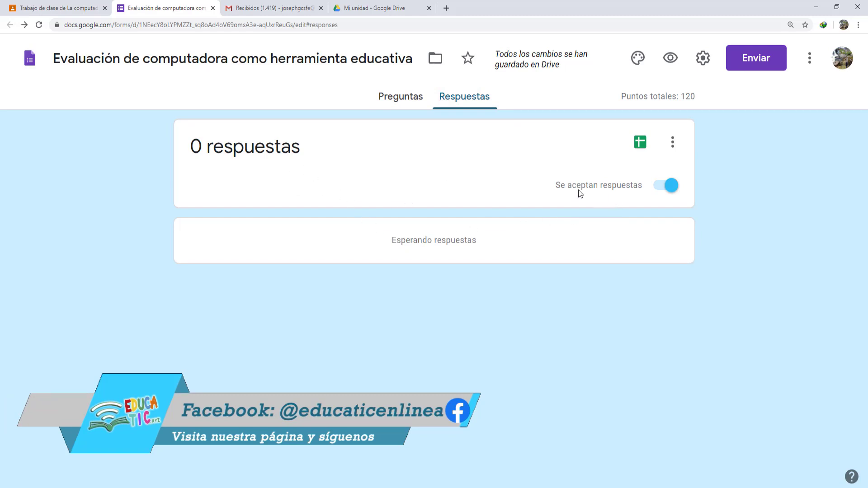
left_click(663, 189)
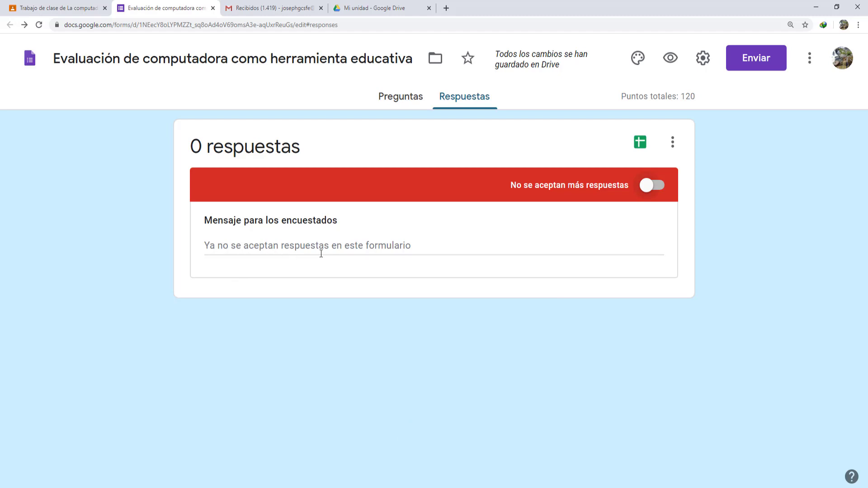
left_click(262, 249)
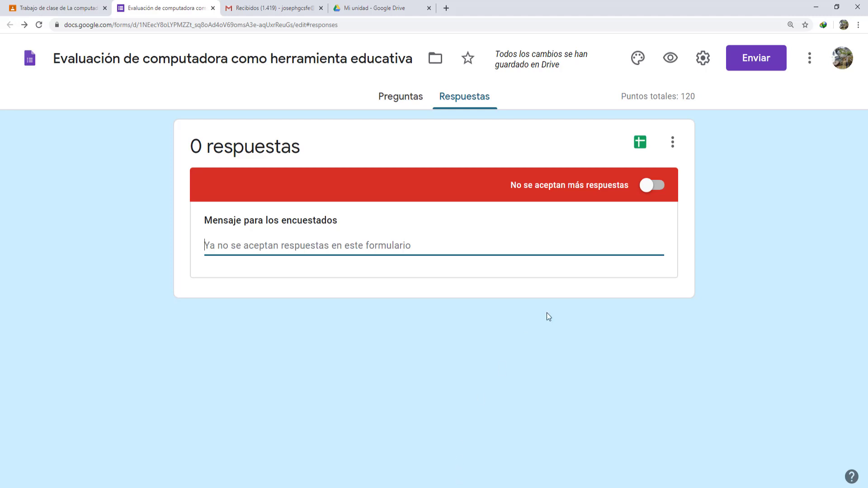
left_click(660, 192)
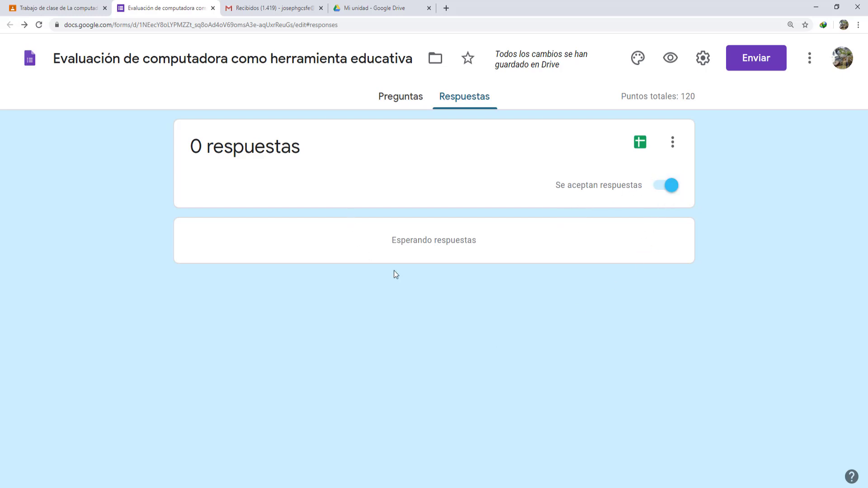
- Back in the Classroom assignment, type the instructions 'El examentes est'
left_click(80, 10)
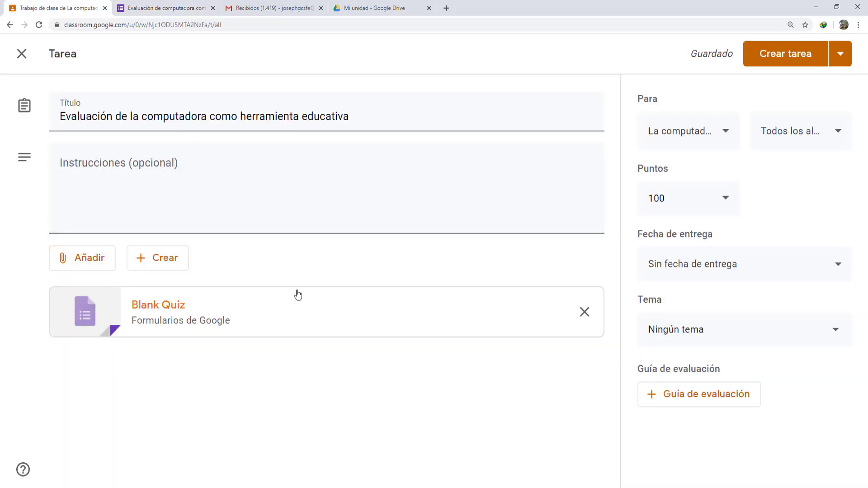
left_click(120, 160)
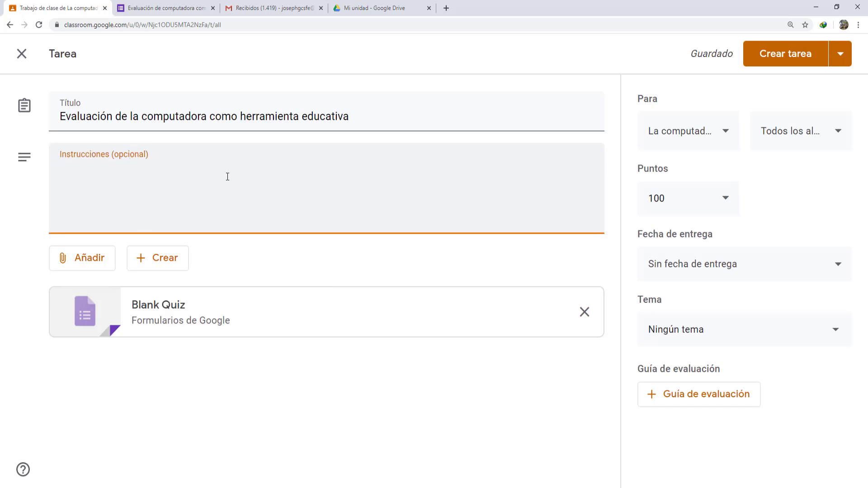
type("El examentes est")
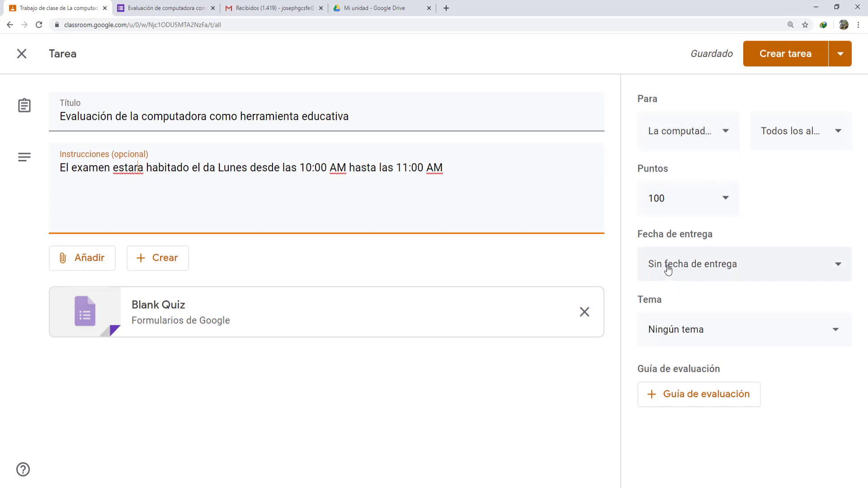
- Set the assignment due date to Monday 20 April 2020 at 11:00
left_click(725, 266)
left_click(714, 318)
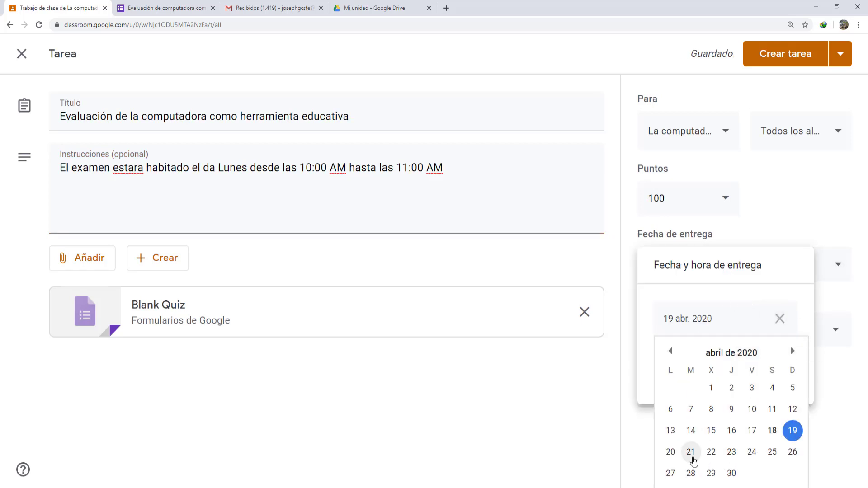
left_click(670, 451)
left_click(687, 364)
type("11:00")
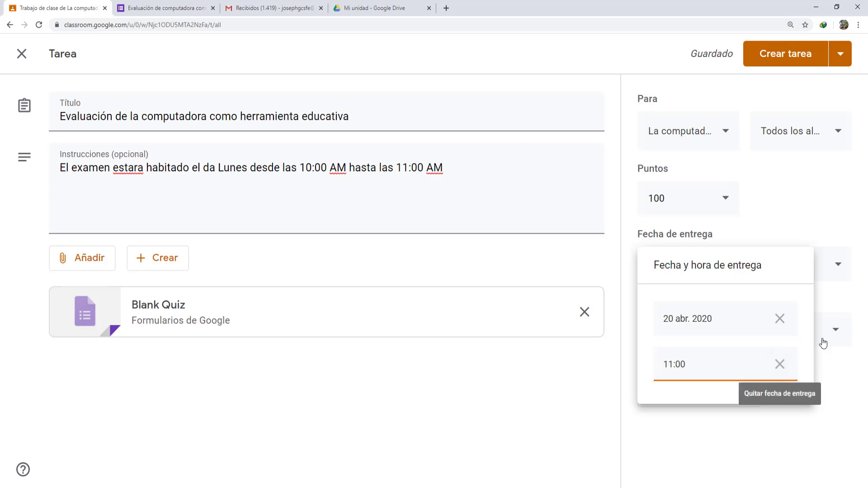
left_click(837, 380)
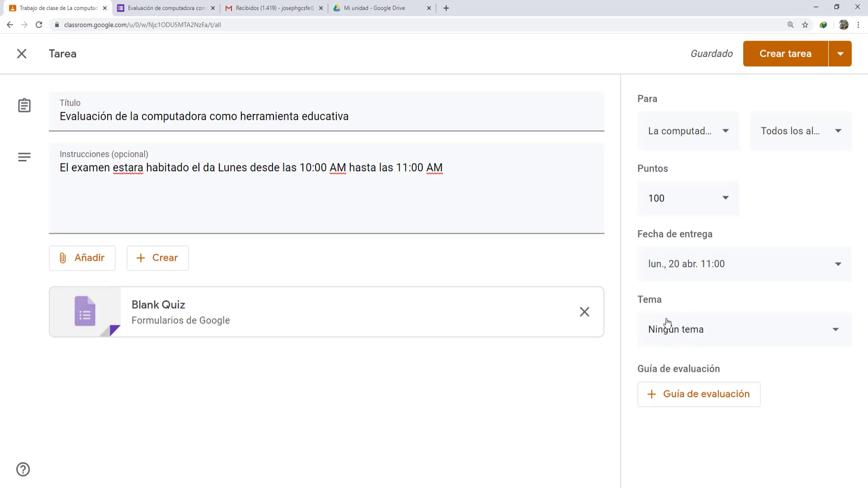
- File the assignment under the Evaluación topic and assign it
left_click(678, 335)
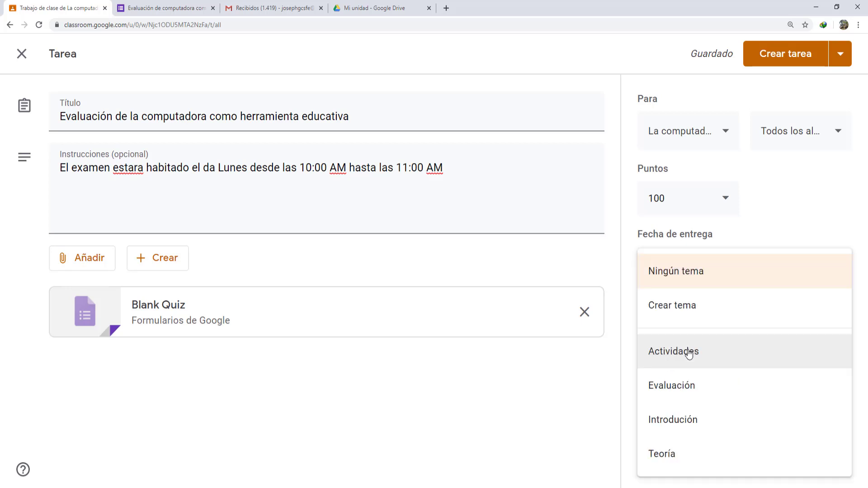
left_click(677, 387)
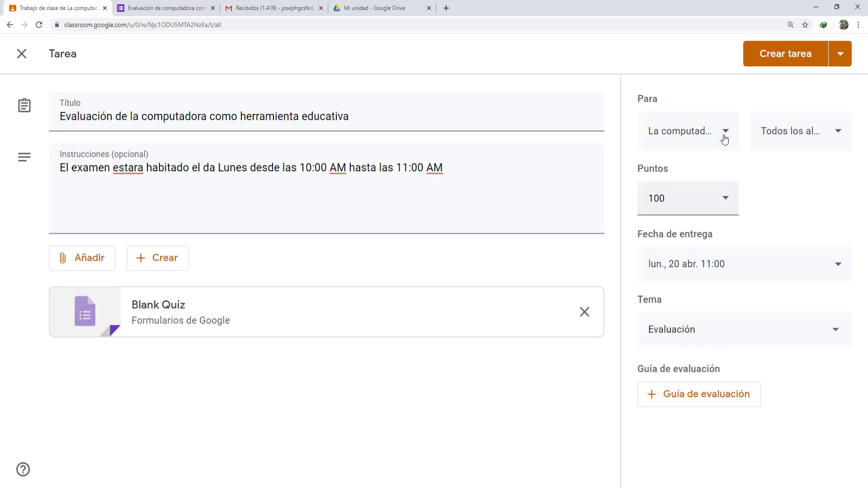
left_click(784, 61)
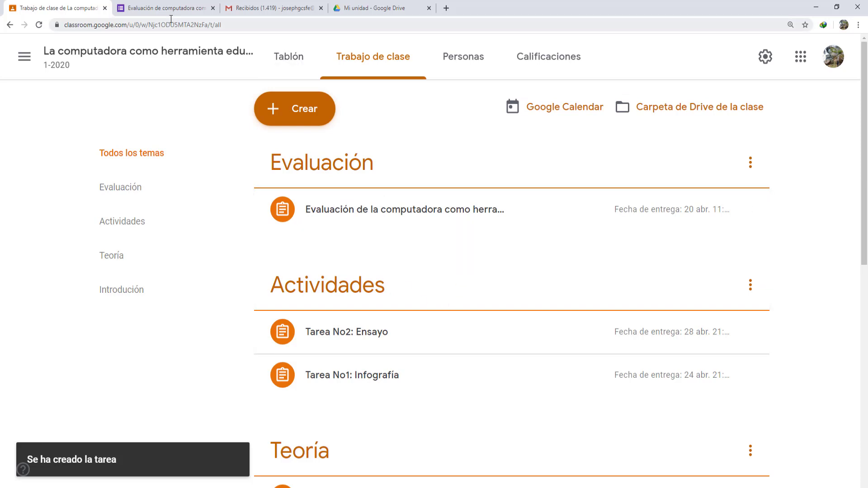
- Write the message 'La evaluacion empesara el dia 20 de abril a las 10:00 hasta las 1:00 de la mañana' and keep responses accepted
left_click(136, 9)
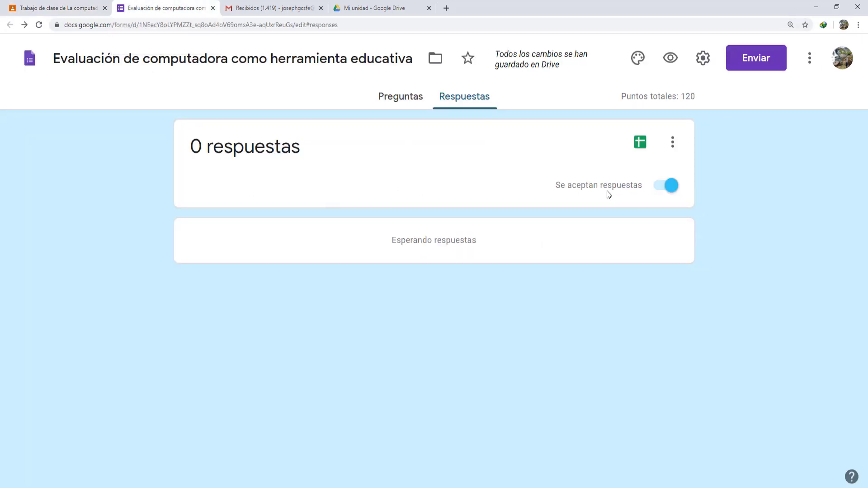
left_click(669, 187)
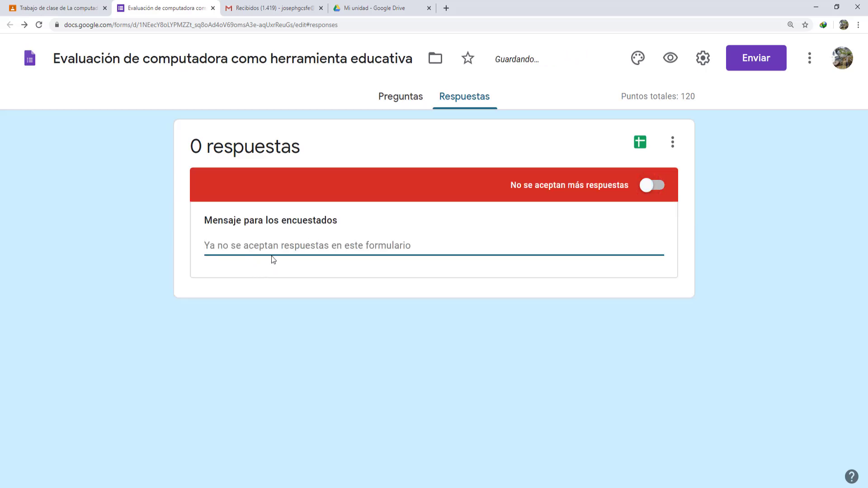
type("L")
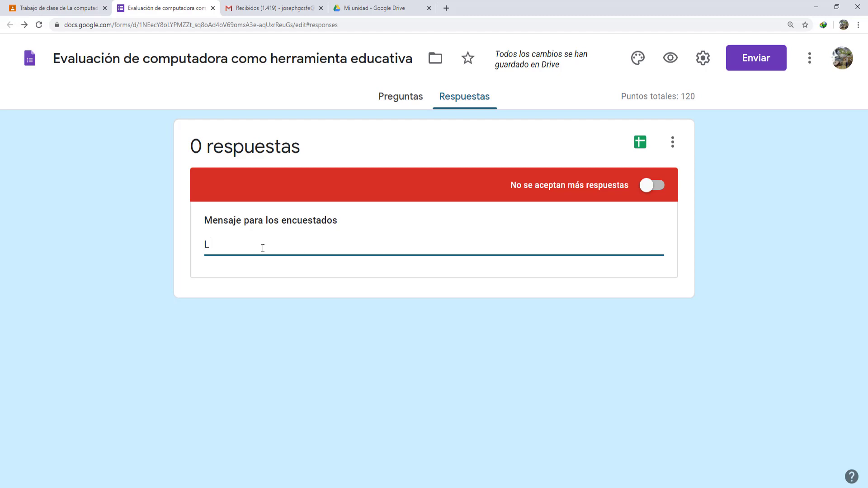
type("a evaluacion empe")
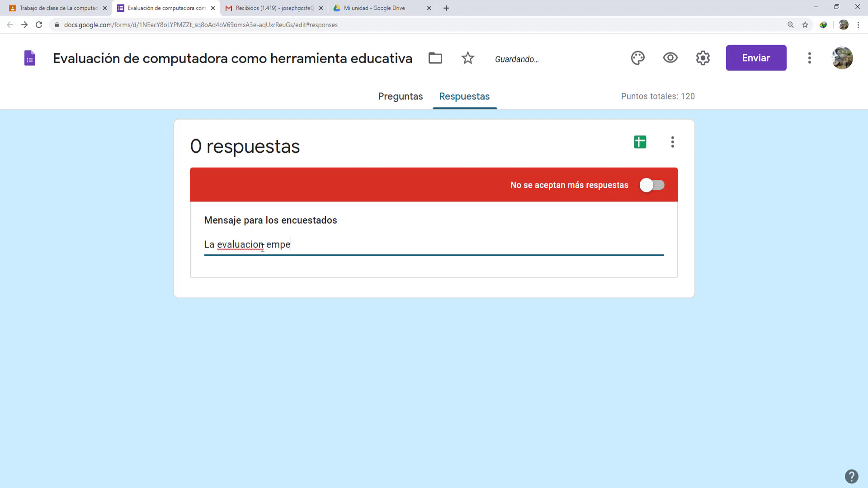
type("sara el")
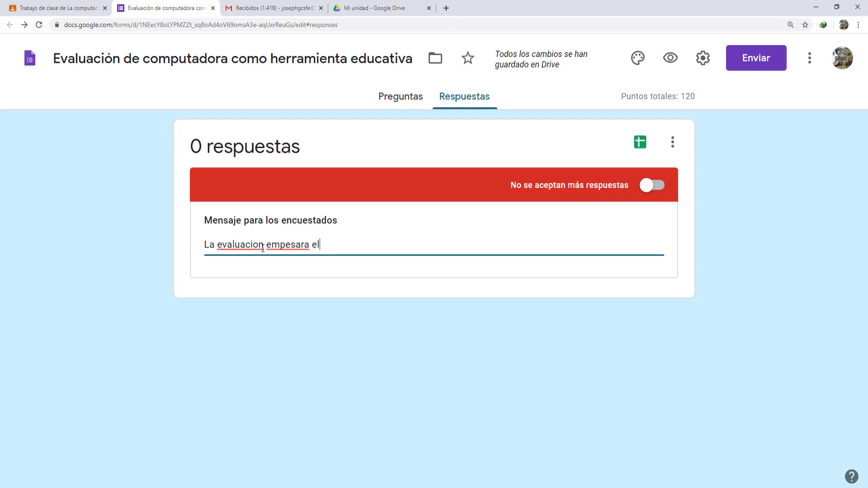
type(" dia 20 d")
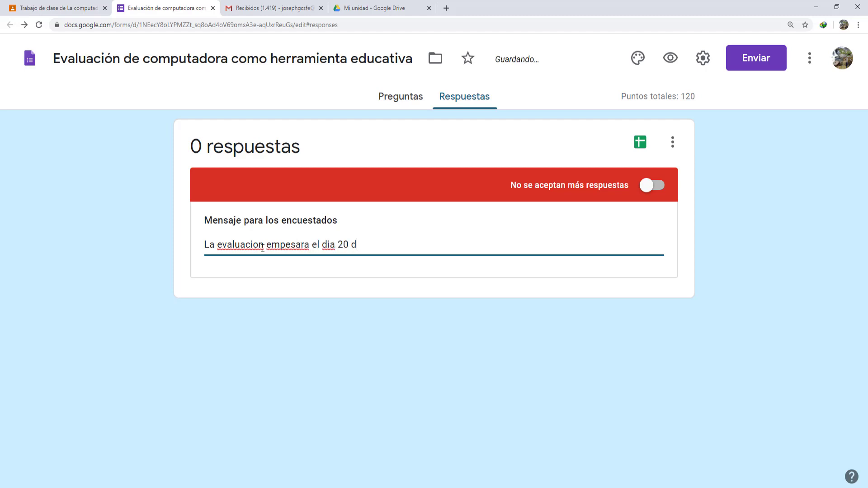
type("e abri,")
key("BackSpace")
key("BackSpace")
type("l a las 10:00 hasta las 1")
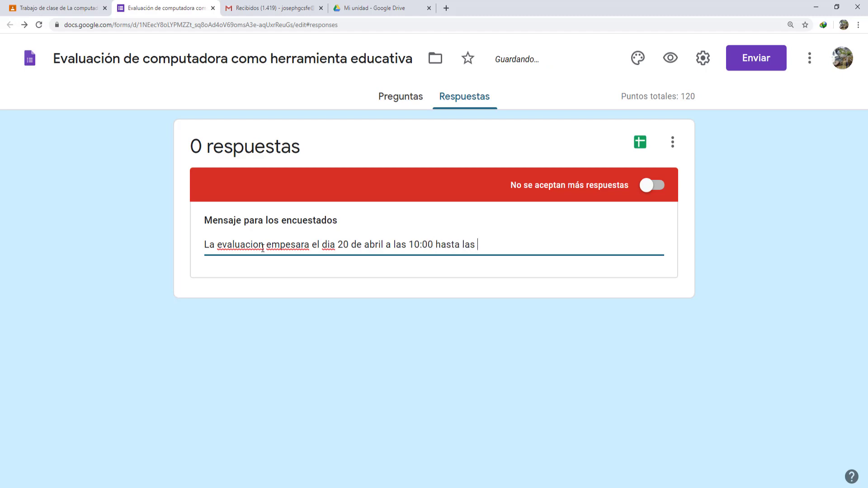
type(":00 de la mañana")
left_click(656, 189)
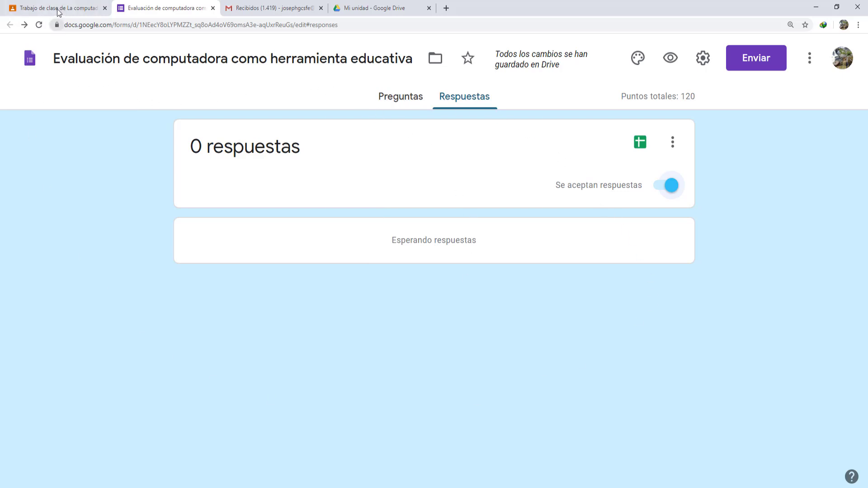
left_click(385, 4)
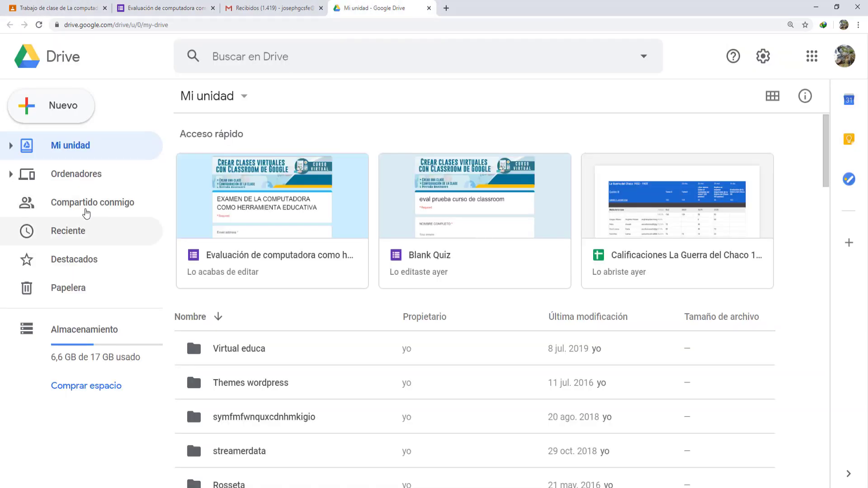
left_click(50, 111)
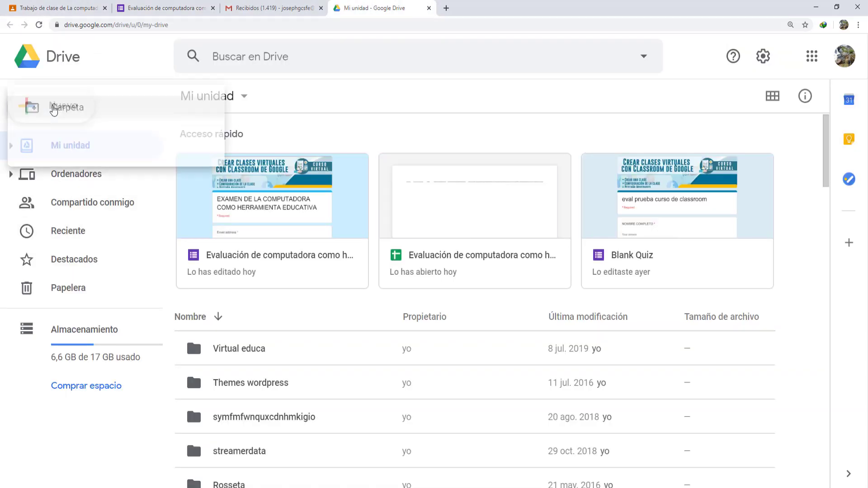
mouse_move(93, 278)
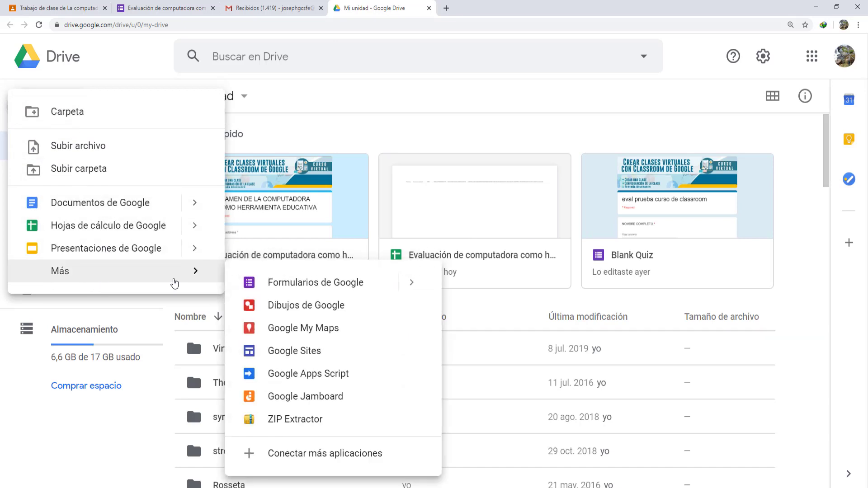
mouse_move(411, 284)
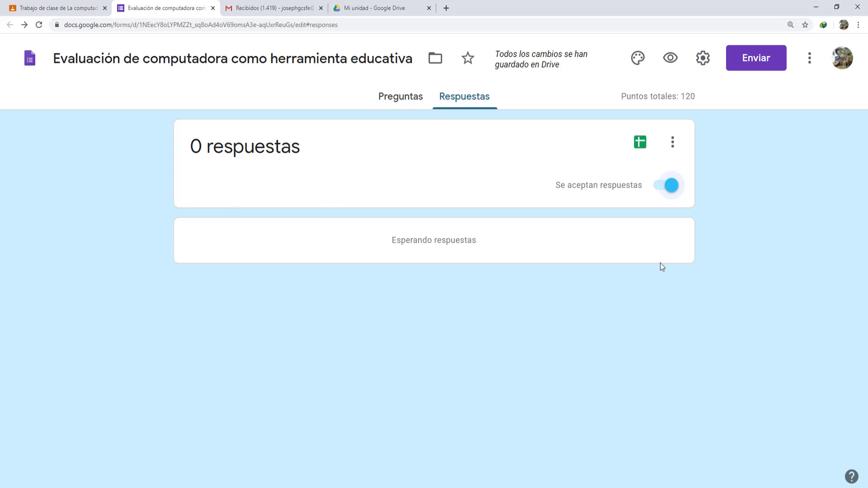
- Open the Enviar dialog and look at the e-mail recipients and message fields
left_click(754, 64)
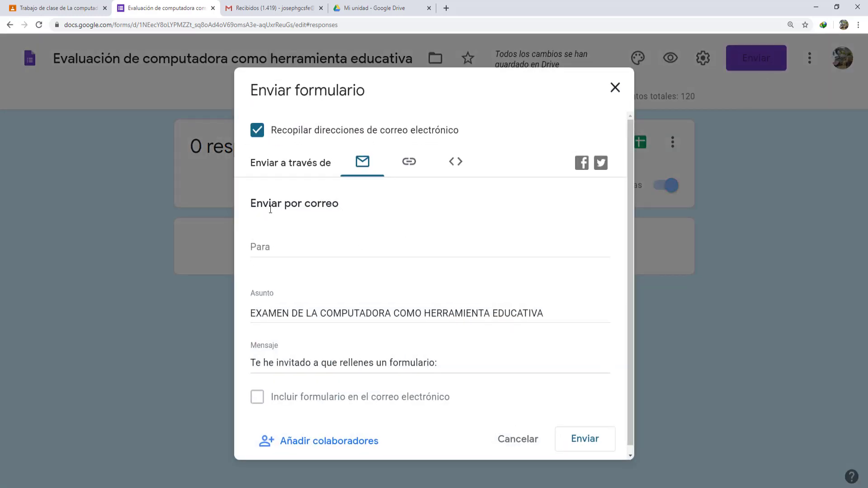
left_click(268, 247)
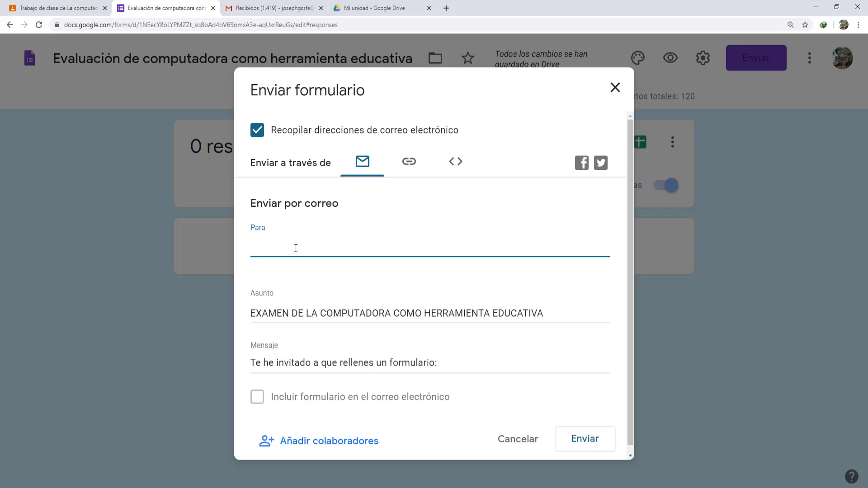
left_click(265, 362)
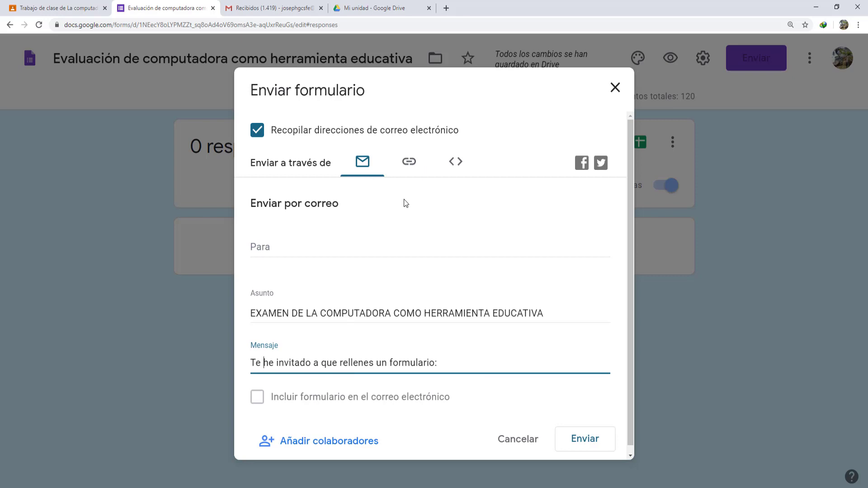
- Copy the form's shortened share URL, close the dialog and return to Classroom
left_click(408, 161)
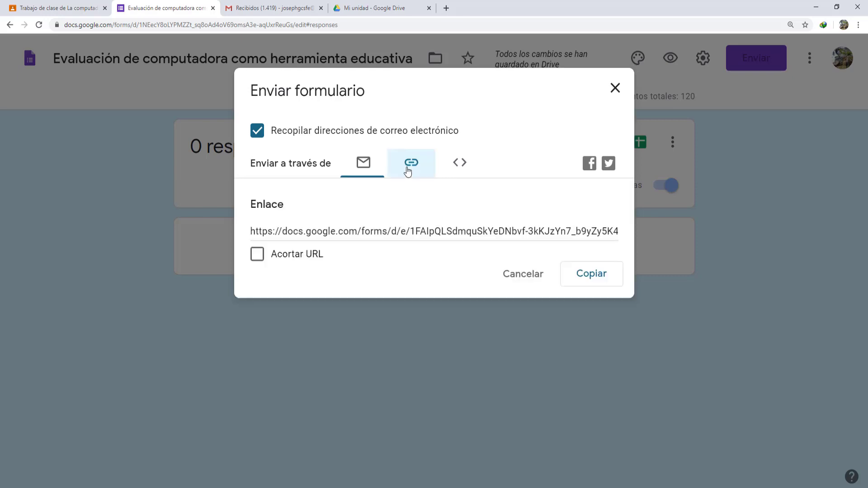
left_click(309, 233)
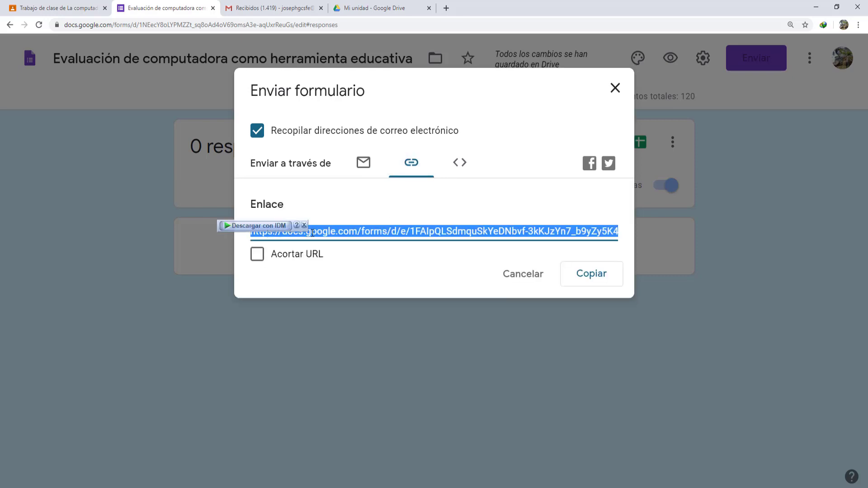
left_click(256, 254)
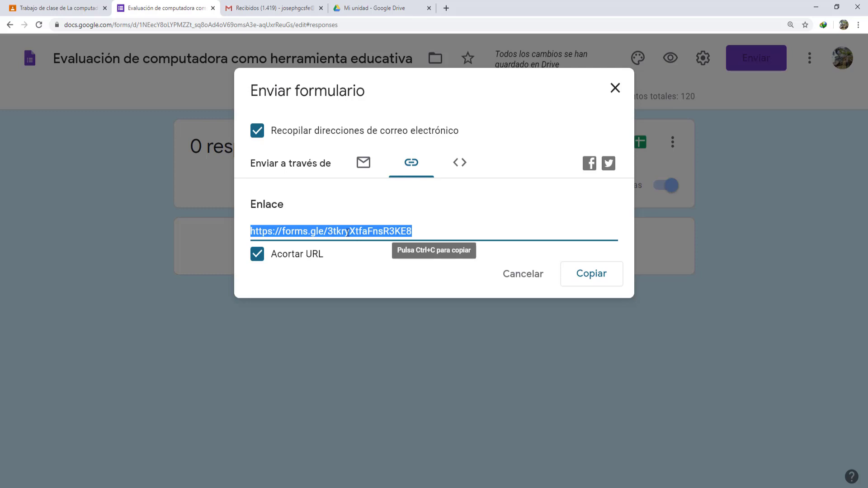
right_click(347, 232)
left_click(369, 240)
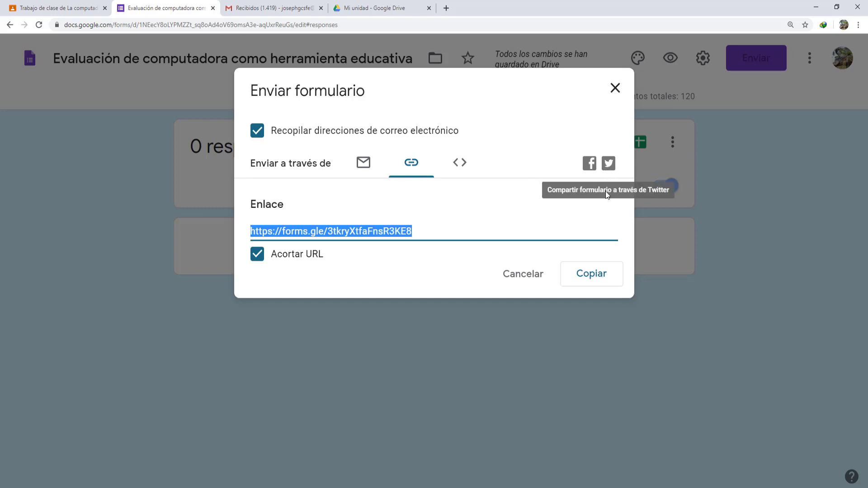
left_click(591, 276)
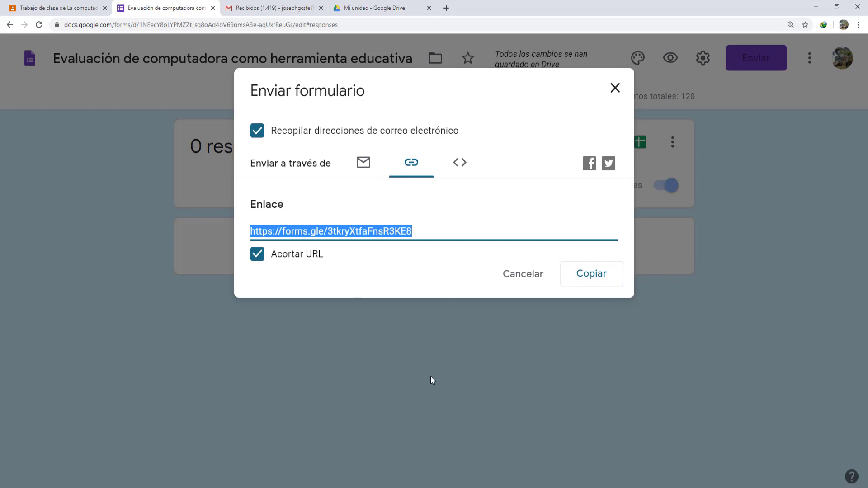
left_click(615, 89)
left_click(67, 9)
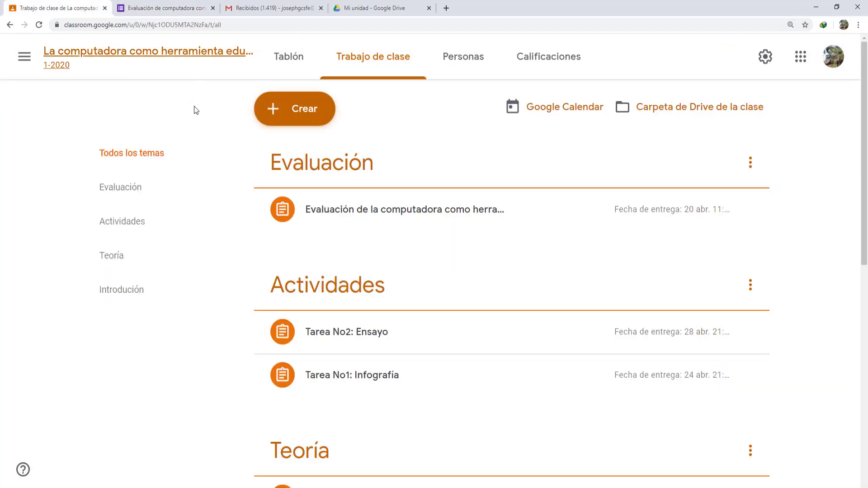
- Expand 'Evaluación de la computadora como herramienta educativa', then switch to the Educa TIC Facebook tab
left_click(340, 213)
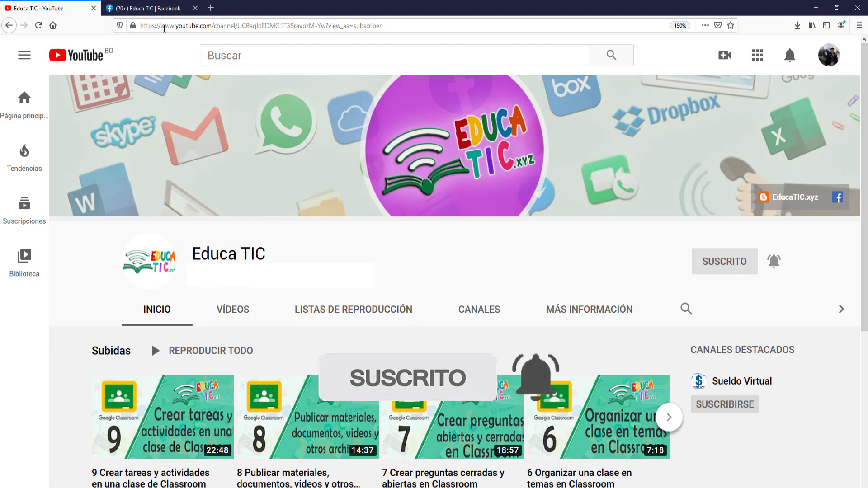
left_click(149, 9)
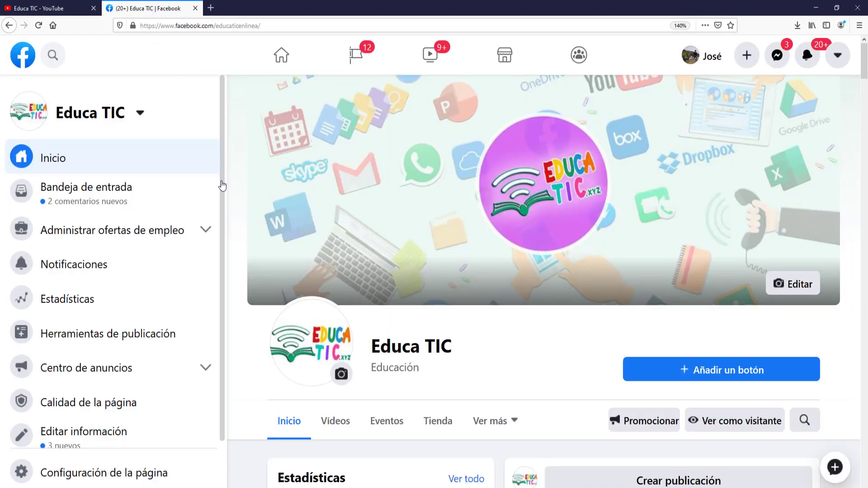